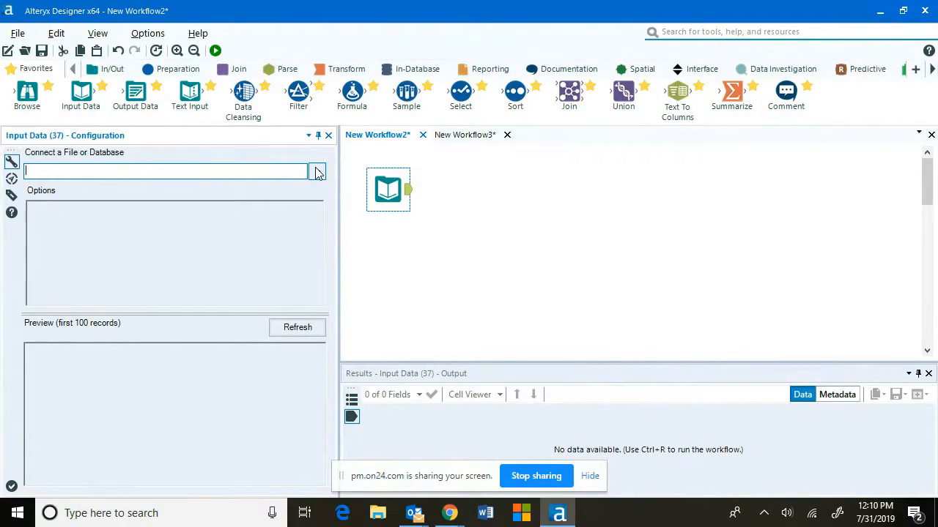
# - Load the Alteryx database file Stores and Trade Areas.yxdb into the Input Data tool and check its preview fields
pyautogui.click(317, 172)
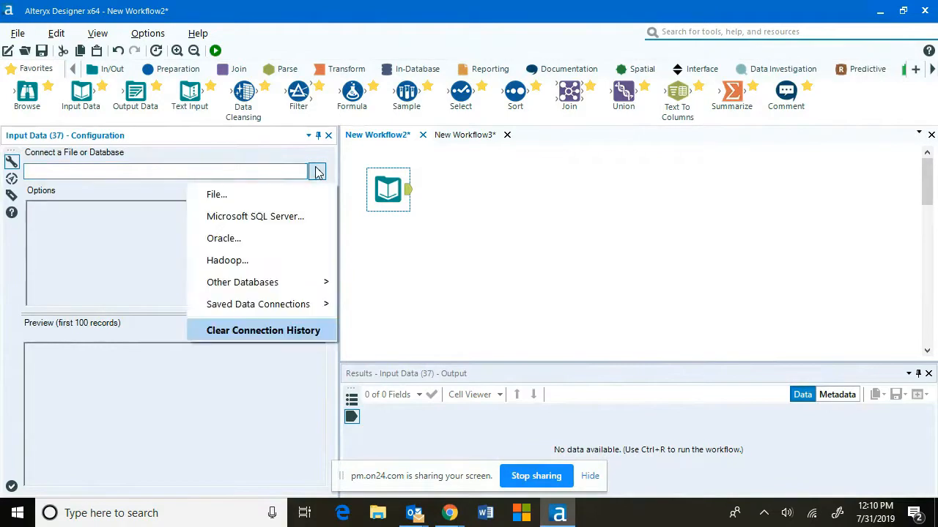
pyautogui.click(220, 194)
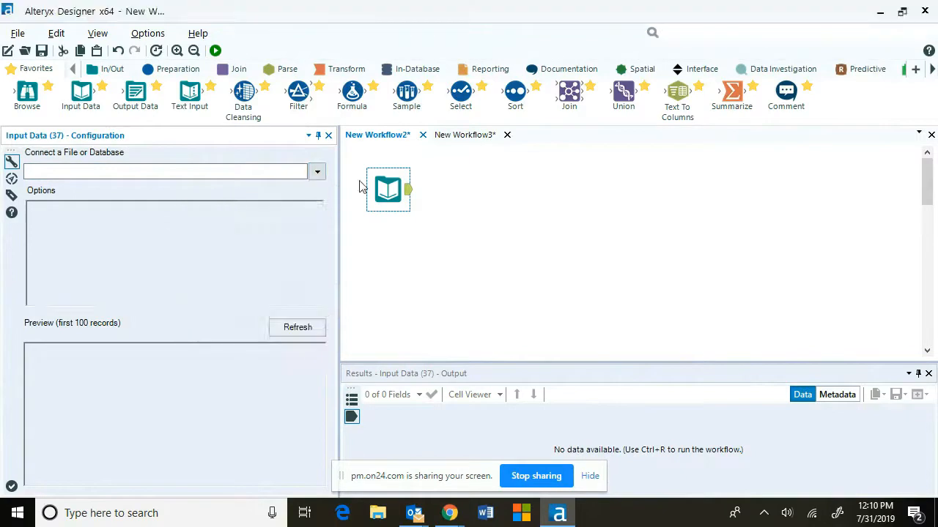
pyautogui.click(447, 331)
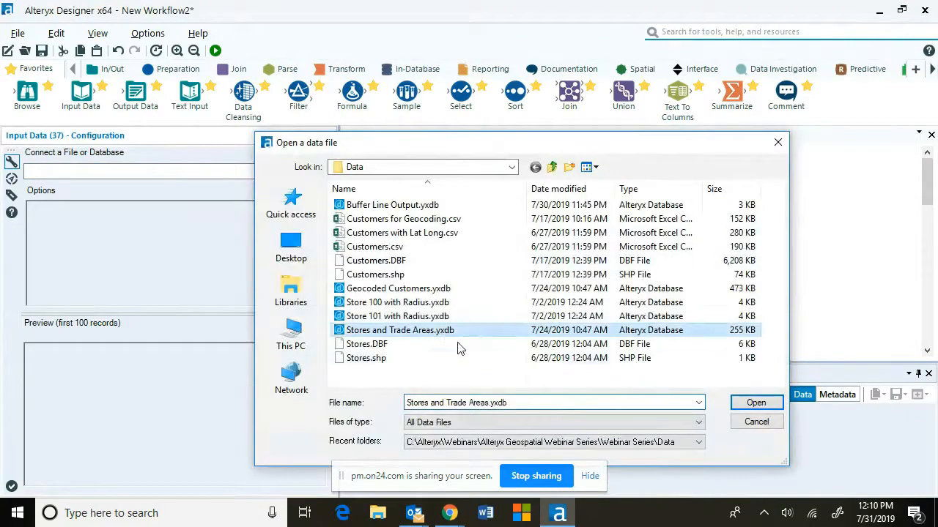
pyautogui.click(756, 404)
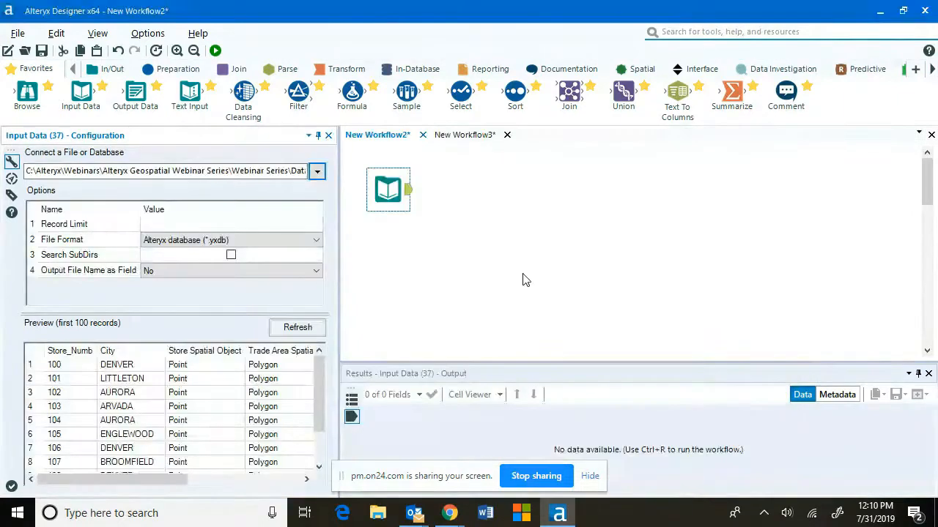
pyautogui.moveTo(173, 479); pyautogui.dragTo(248, 479)
# - Run the workflow with a Browse tool connected to the input, and view the trade areas of stores 100 and 101 on the map
pyautogui.moveTo(28, 92); pyautogui.dragTo(460, 189)
pyautogui.hotkey('ctrl', 'r')
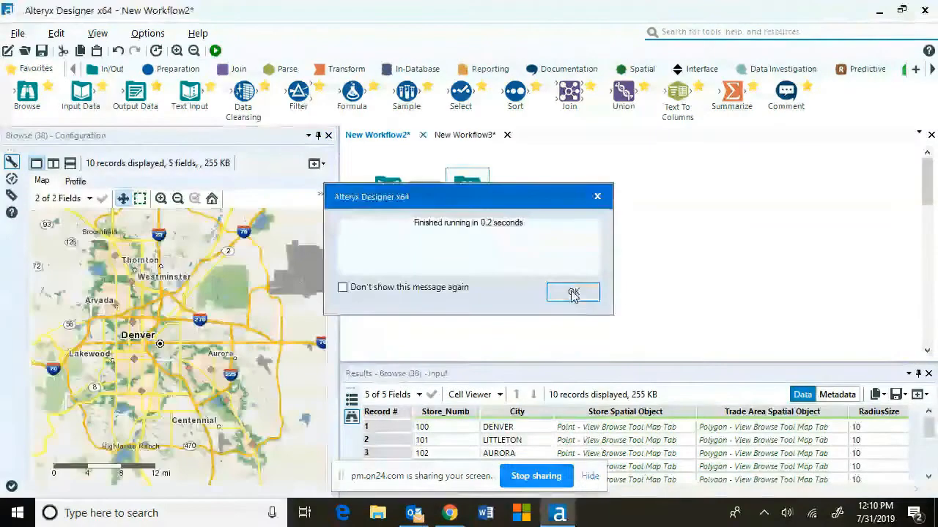
pyautogui.click(571, 293)
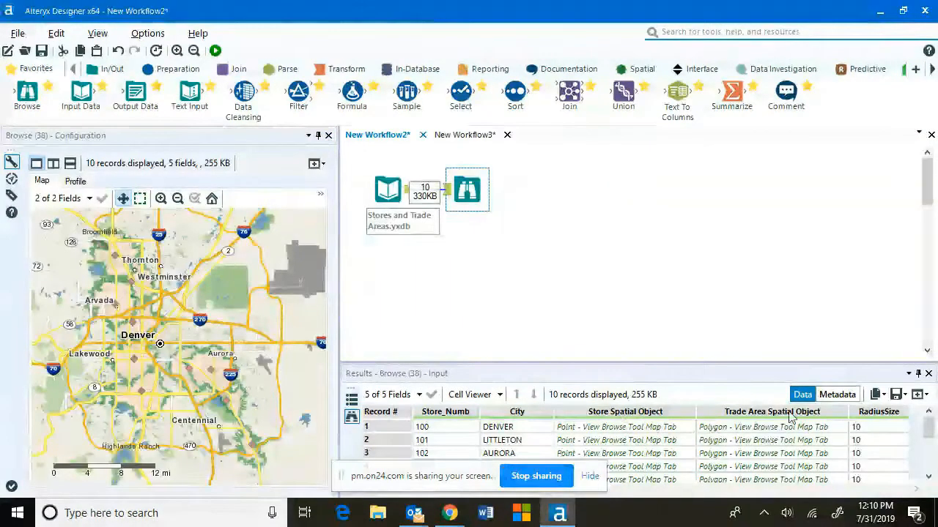
pyautogui.click(373, 426)
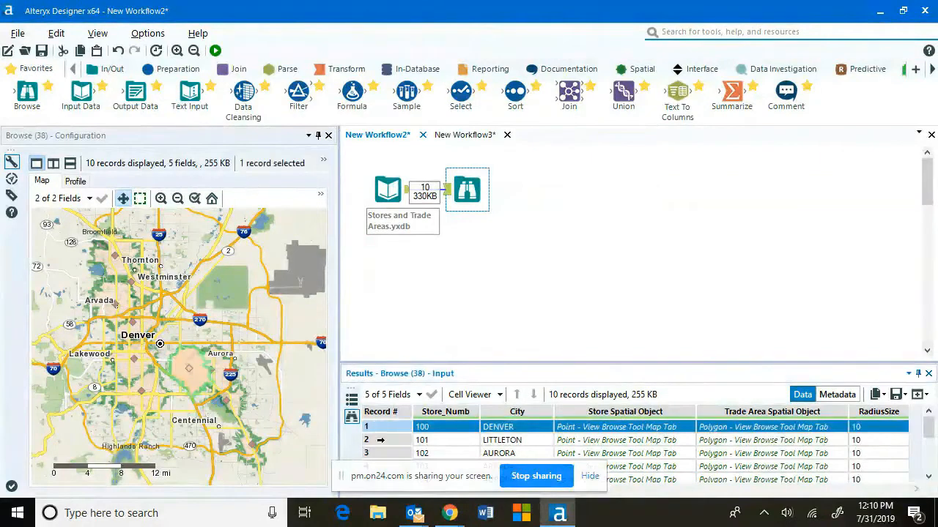
pyautogui.click(379, 440)
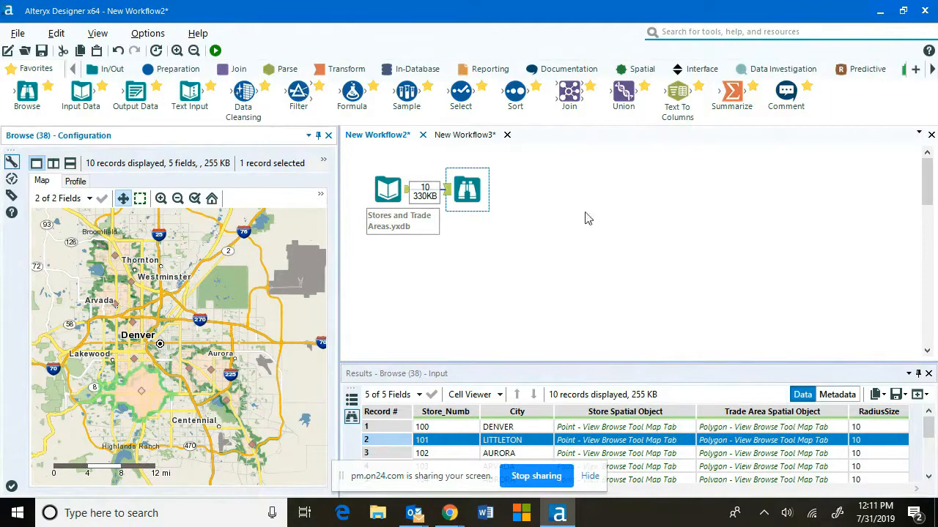
# - Insert a Summarize tool after the input, above the relocated Browse tool, and add a spatial Combine action on the Trade Area Spatial Object field
pyautogui.moveTo(468, 187); pyautogui.dragTo(476, 241)
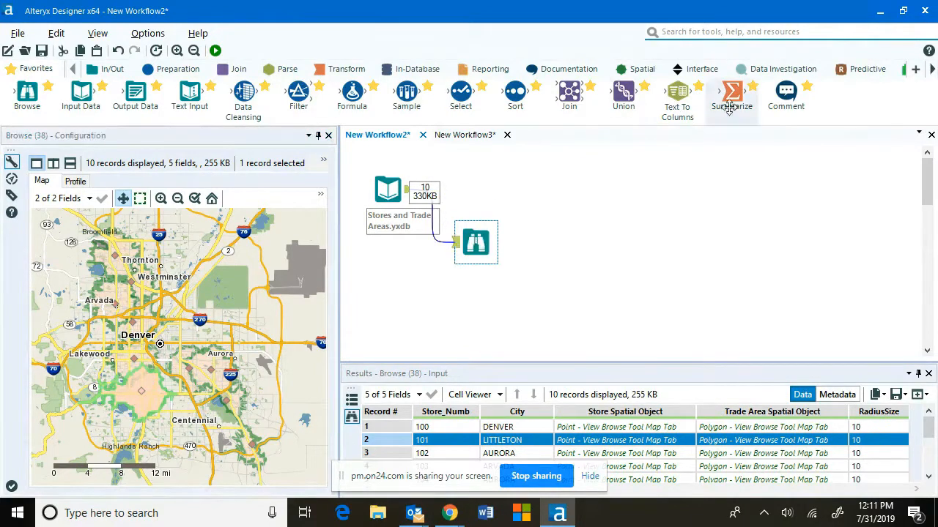
pyautogui.moveTo(731, 103); pyautogui.dragTo(477, 189)
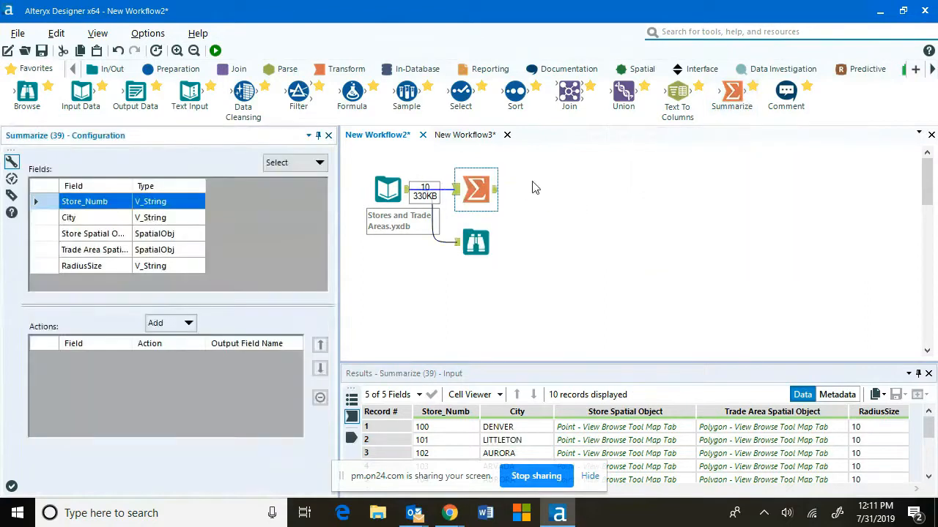
pyautogui.click(110, 252)
pyautogui.click(187, 322)
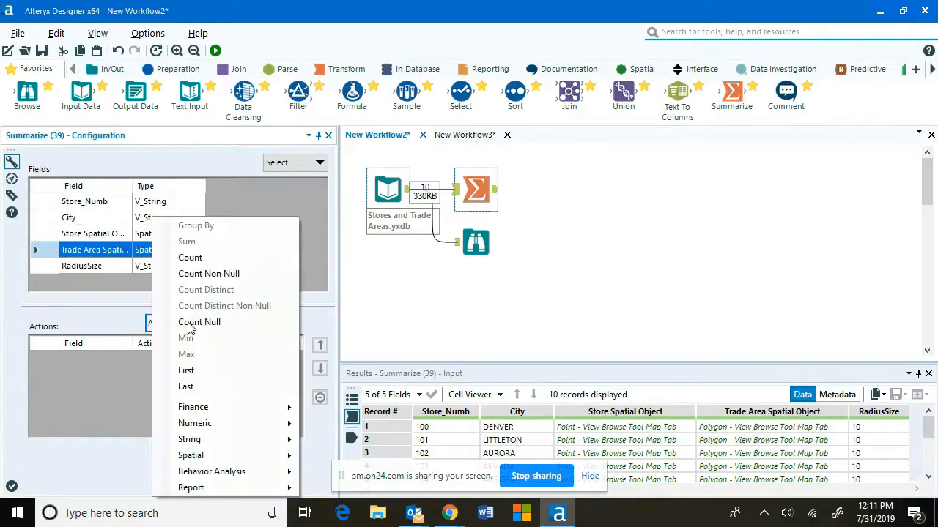
pyautogui.moveTo(285, 456)
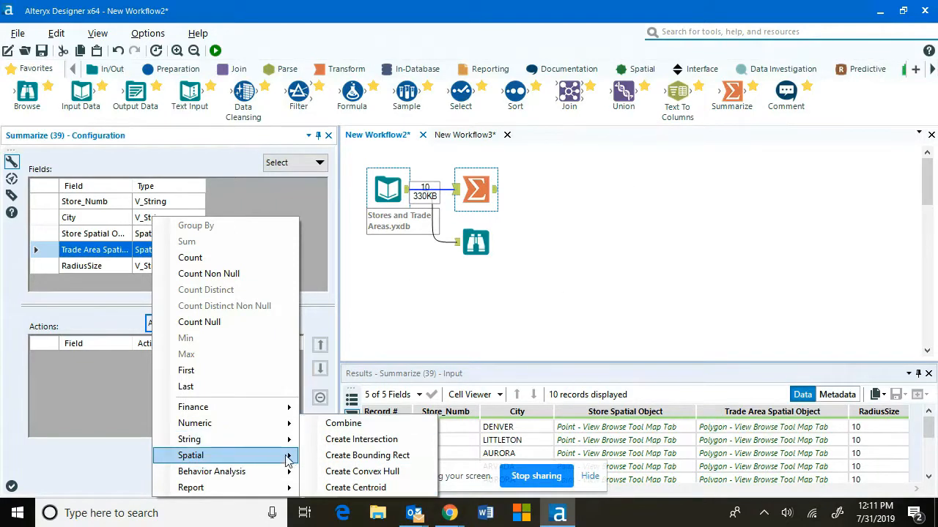
pyautogui.click(344, 425)
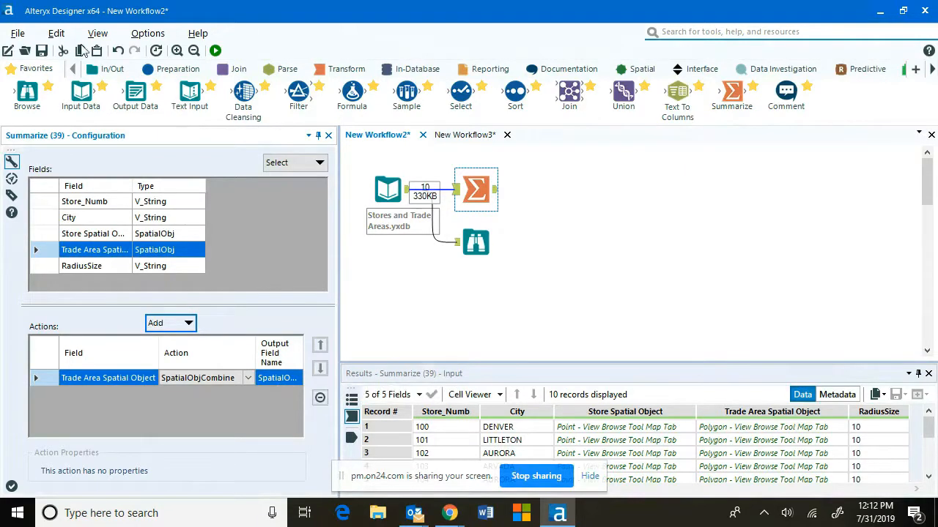
# - Run the workflow with a Browse tool on the Summarize output, and compare the combined polygon with the individual trade areas
pyautogui.moveTo(32, 96); pyautogui.dragTo(555, 190)
pyautogui.click(214, 50)
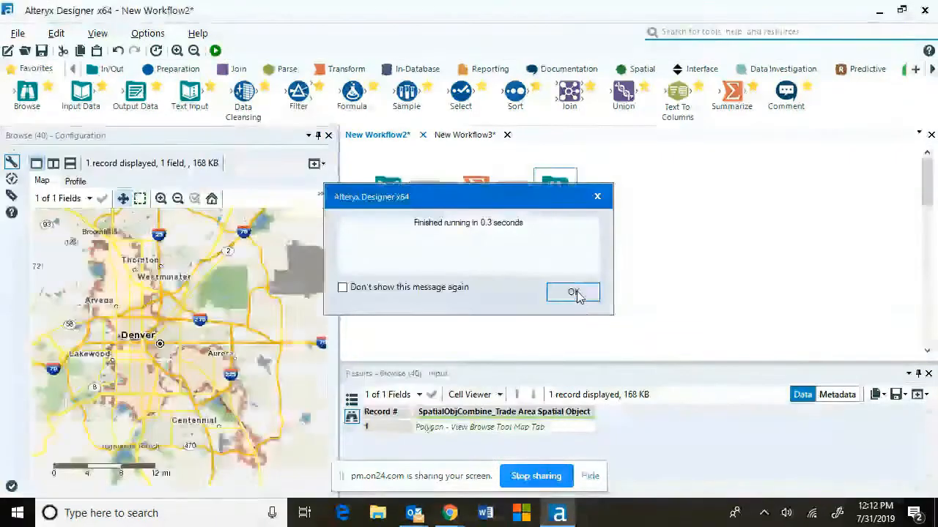
pyautogui.click(582, 295)
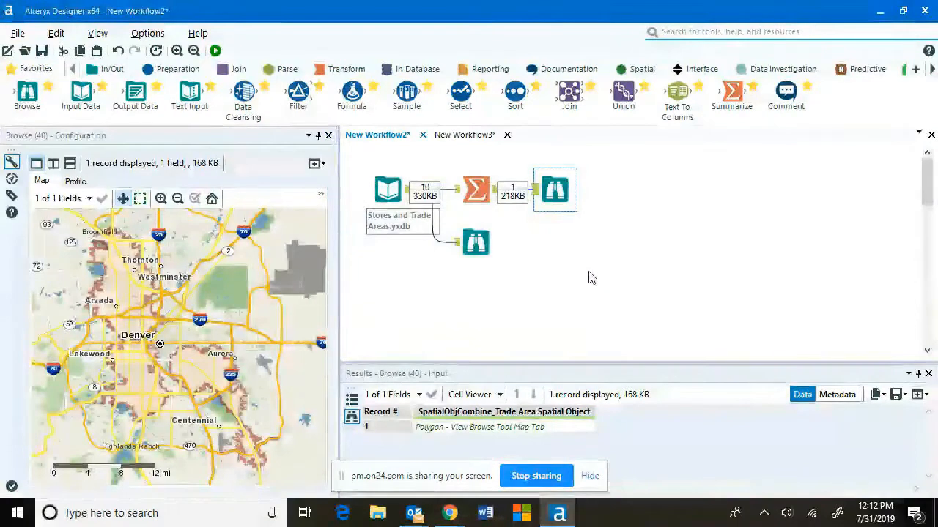
pyautogui.click(476, 244)
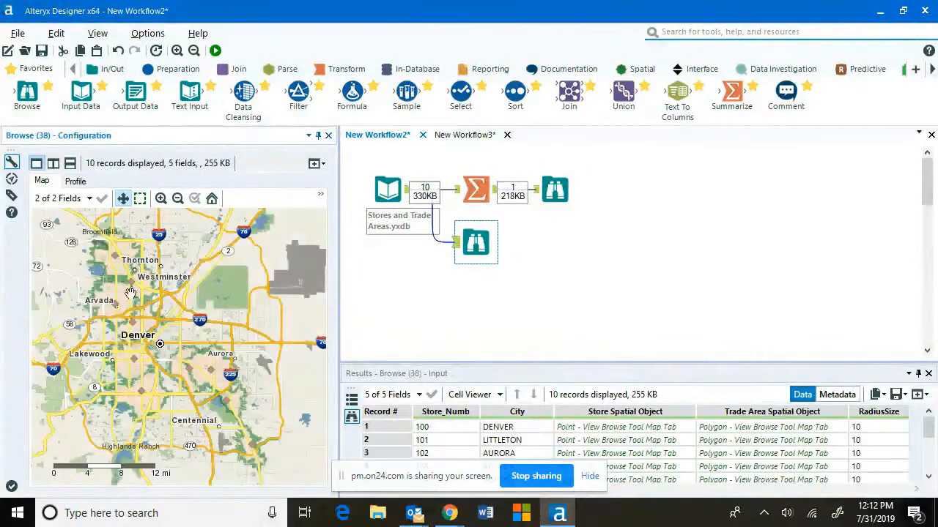
pyautogui.click(376, 426)
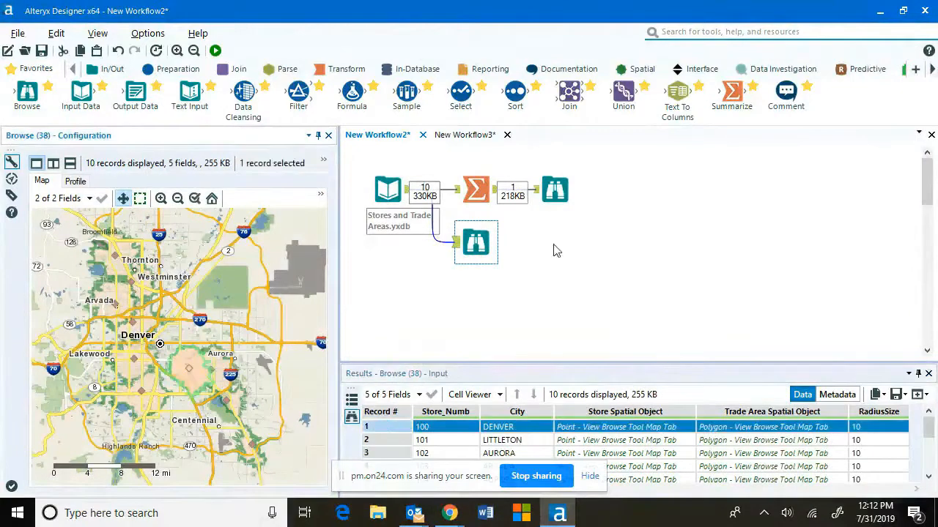
pyautogui.click(554, 190)
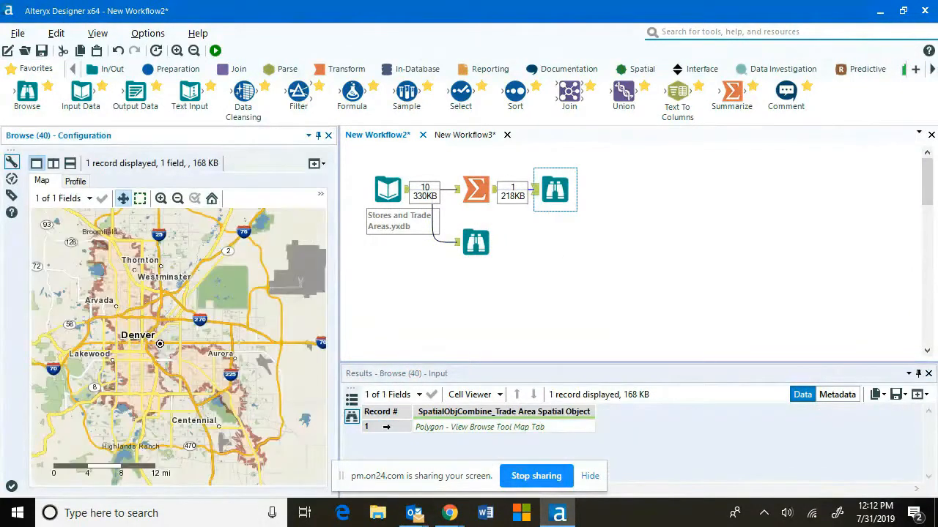
pyautogui.click(429, 428)
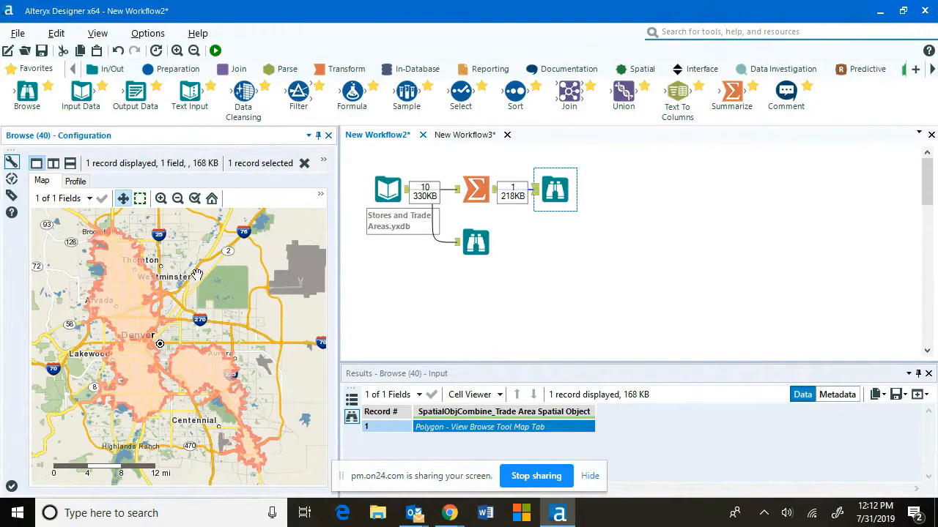
# - Insert an Allocate Append tool after Summarize, above the relocated Browse tool, and review its record geography and spatial field choices
pyautogui.moveTo(563, 201); pyautogui.dragTo(562, 246)
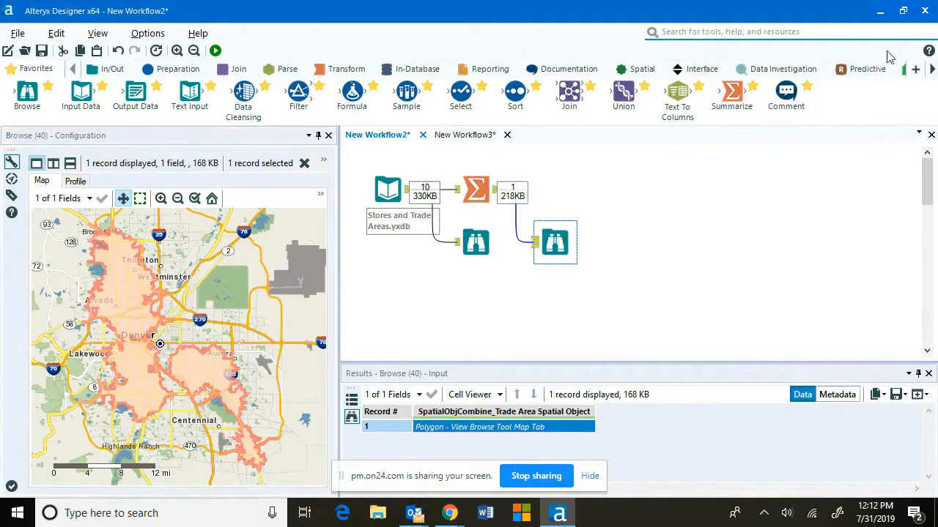
pyautogui.scroll(-5, 866, 75)
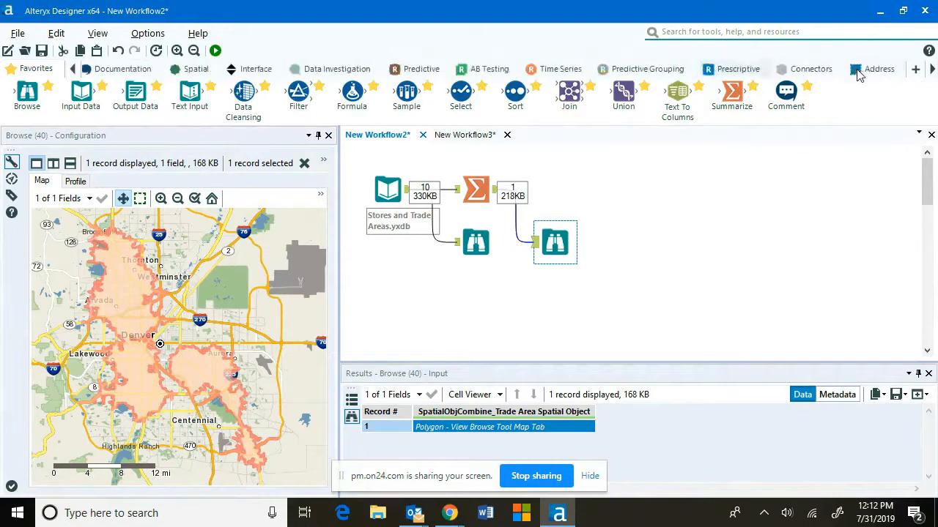
pyautogui.click(743, 72)
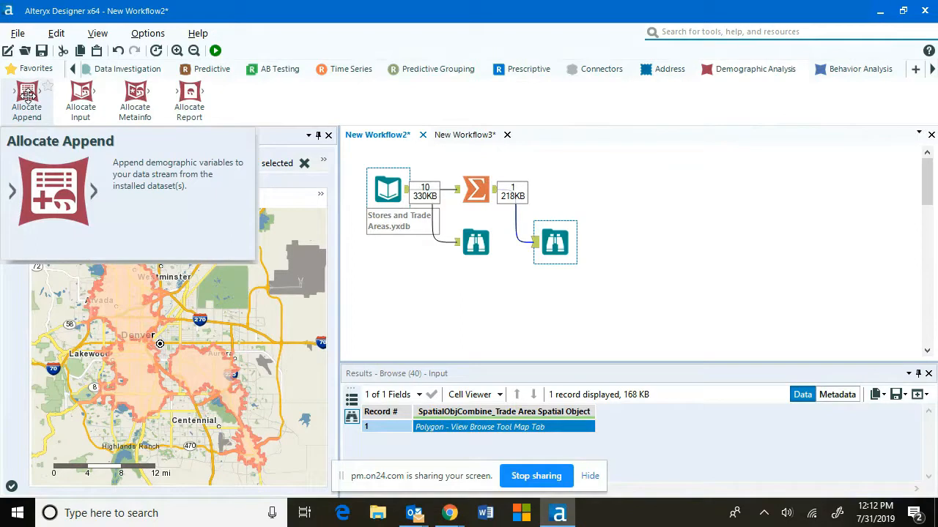
pyautogui.moveTo(27, 96); pyautogui.dragTo(557, 192)
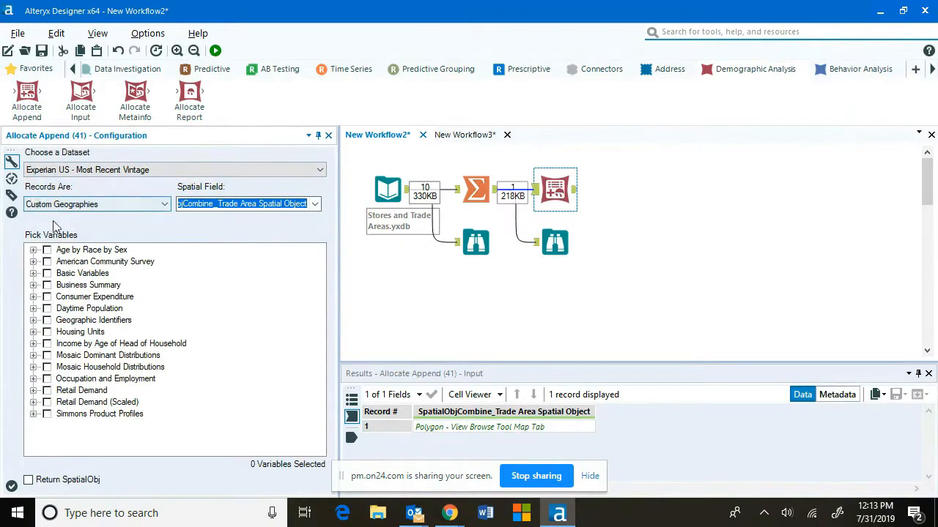
pyautogui.click(164, 205)
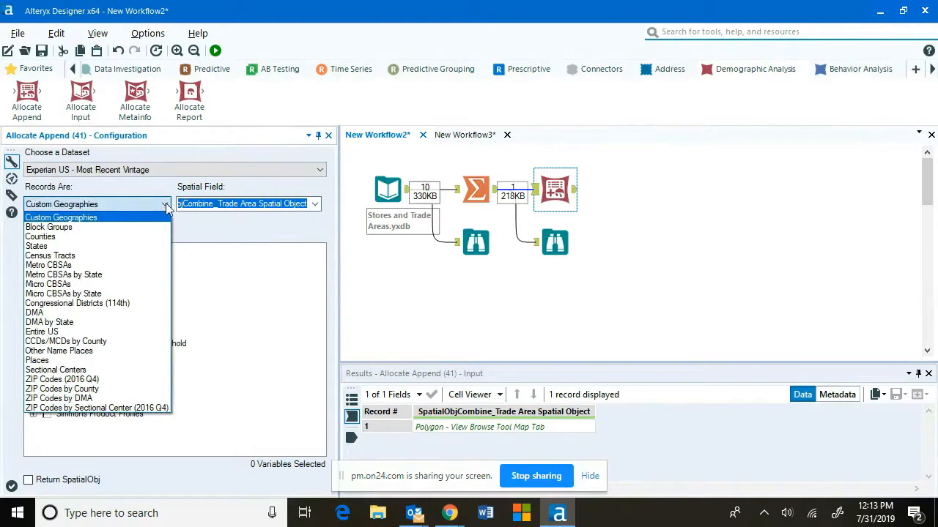
pyautogui.click(166, 207)
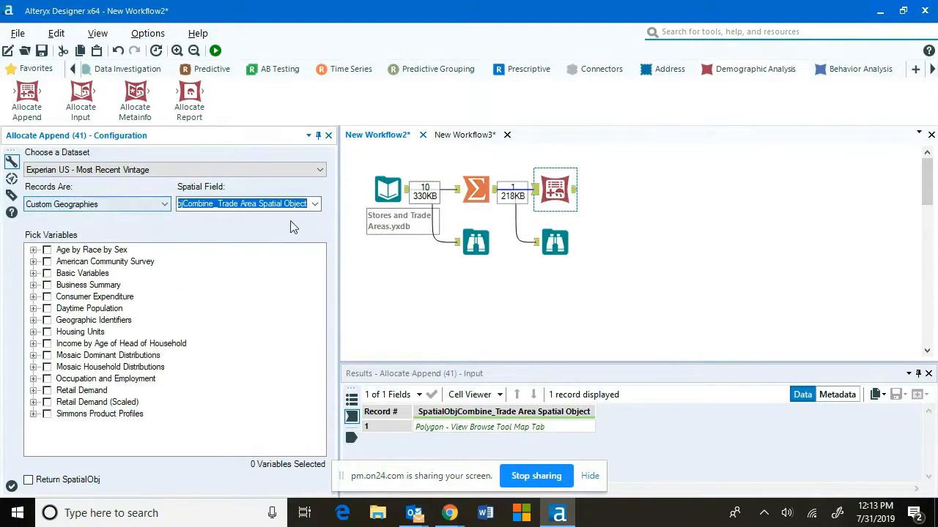
pyautogui.click(315, 205)
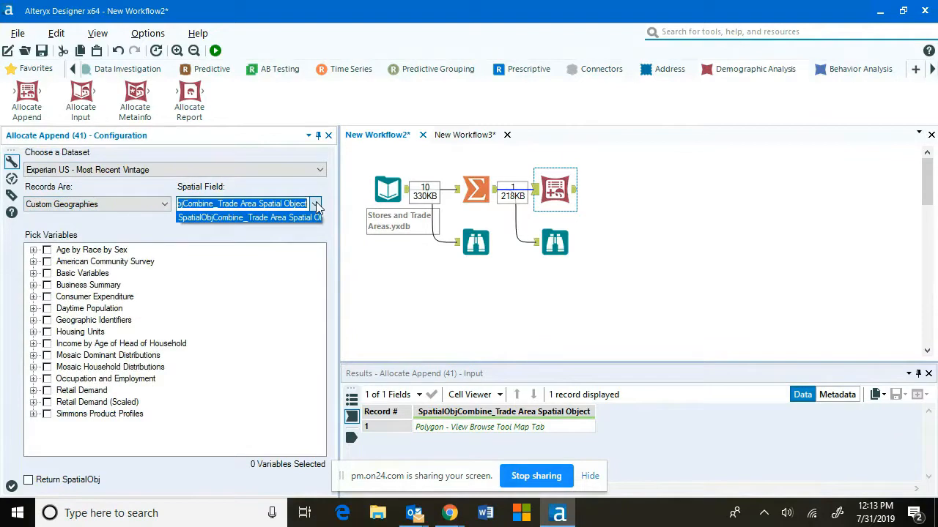
pyautogui.click(317, 208)
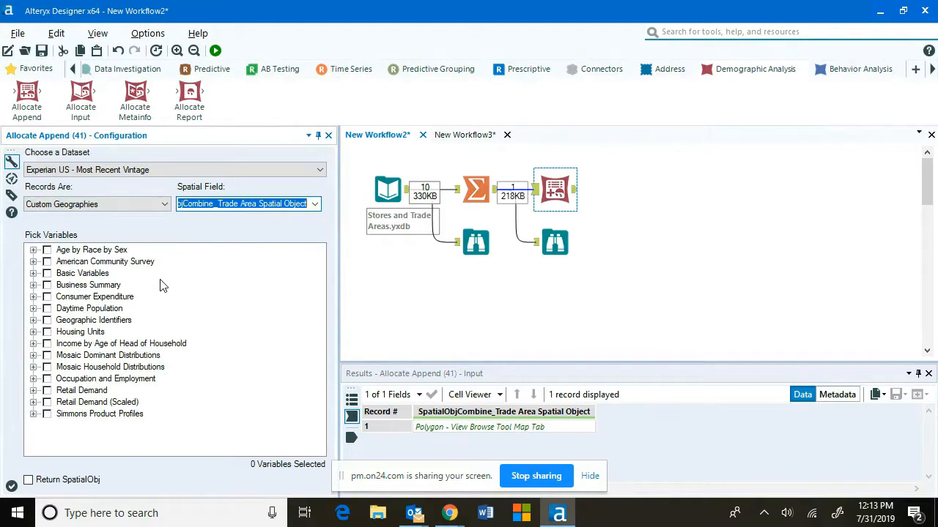
# - Select all Households variables of the Residential Mosaic under Mosaic Household Distributions, Current Year Estimates A (2016), and inspect the A Power Elite group
pyautogui.click(33, 367)
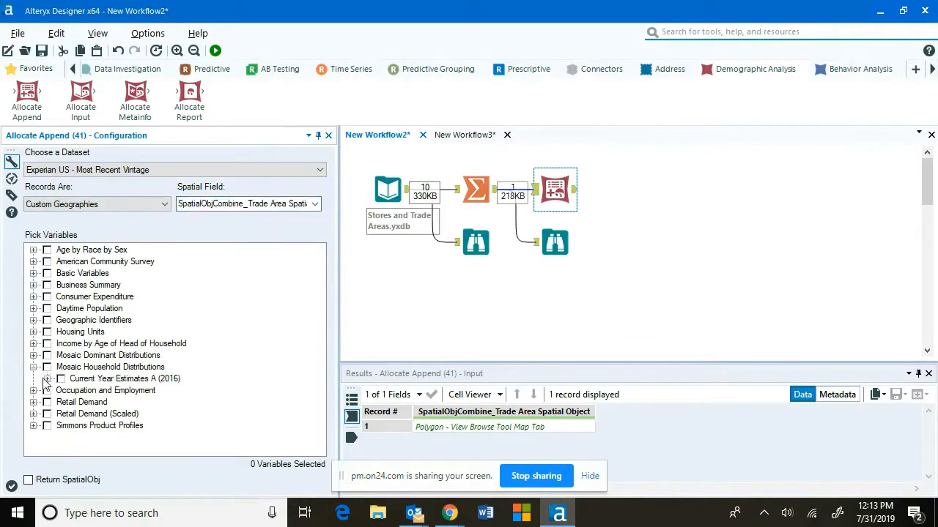
pyautogui.click(47, 379)
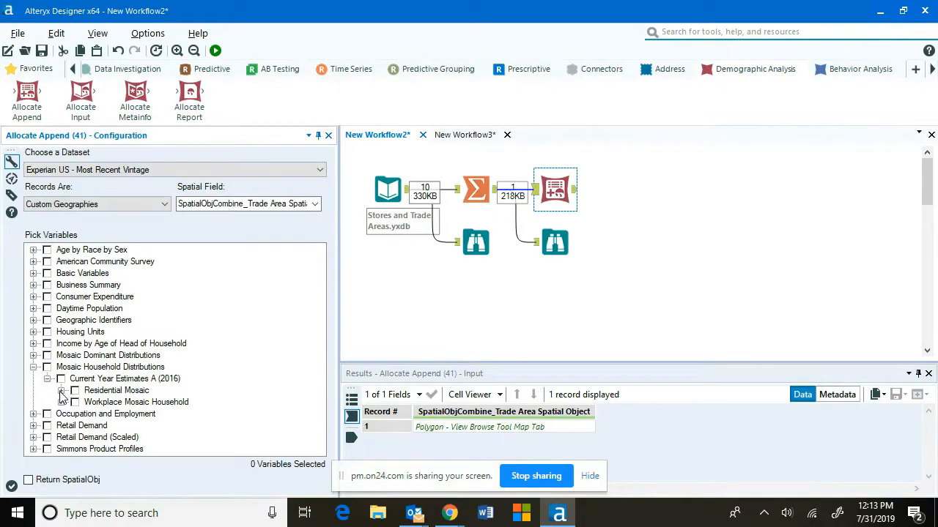
pyautogui.click(61, 391)
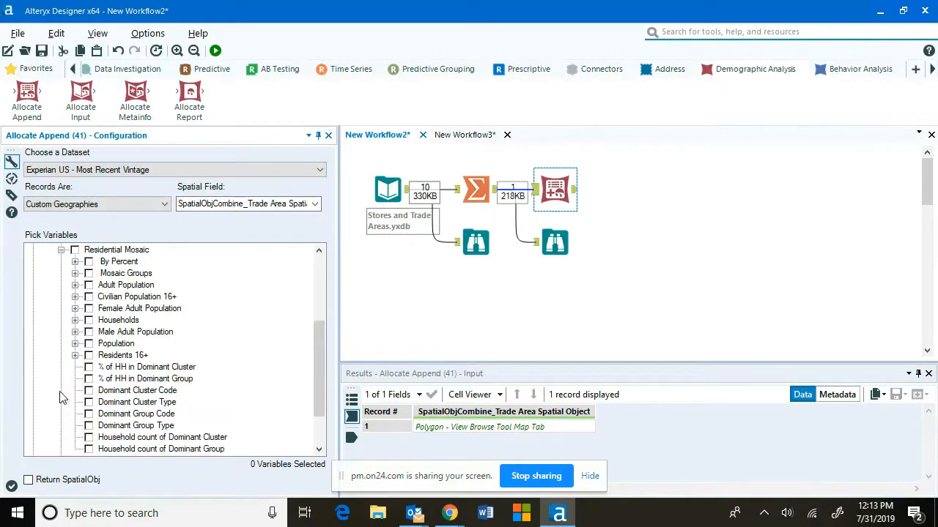
pyautogui.click(88, 321)
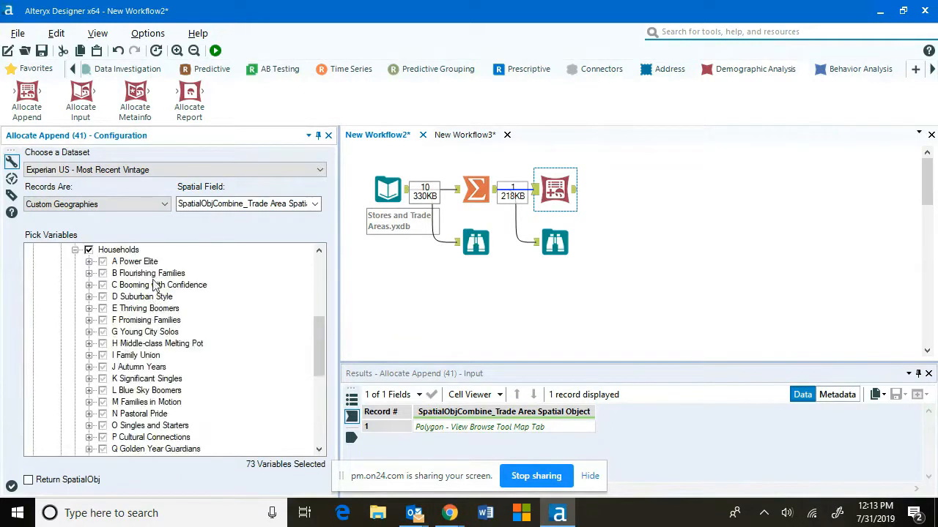
pyautogui.click(88, 262)
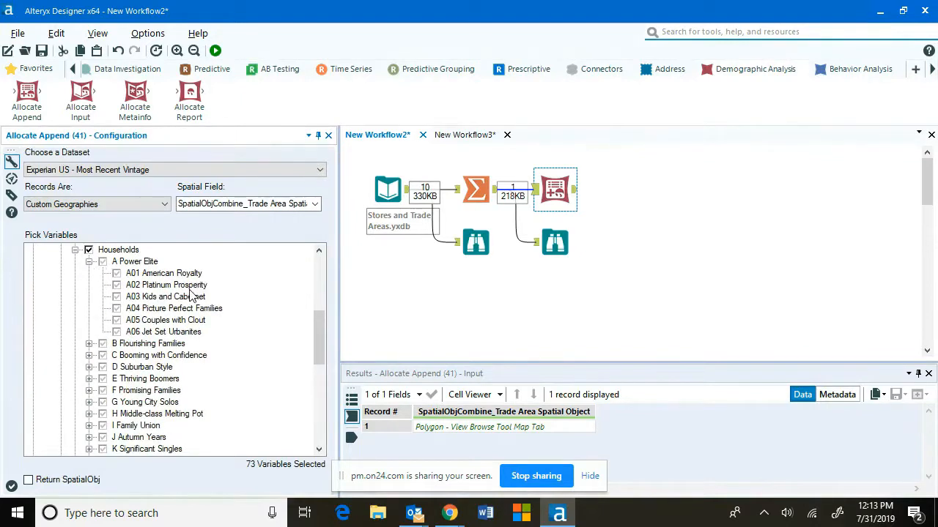
pyautogui.click(89, 262)
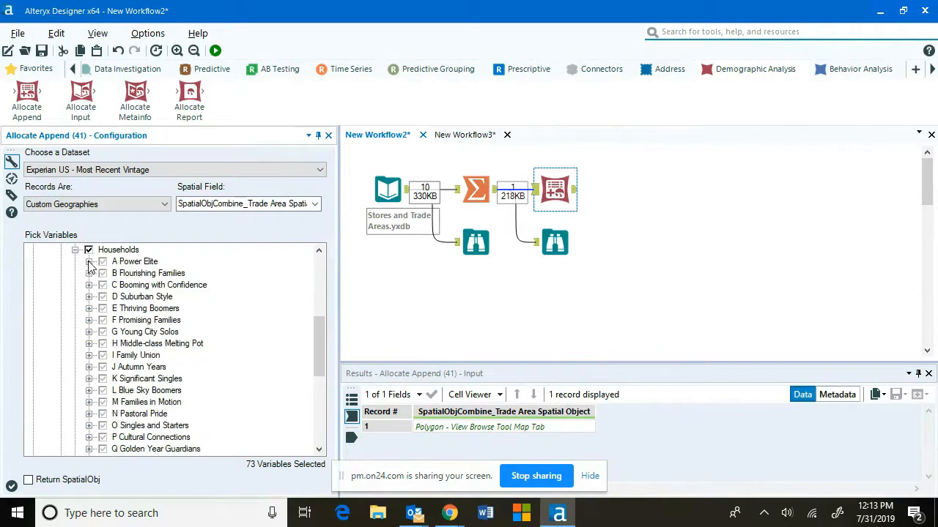
pyautogui.scroll(2, 90, 271)
pyautogui.scroll(2, 91, 274)
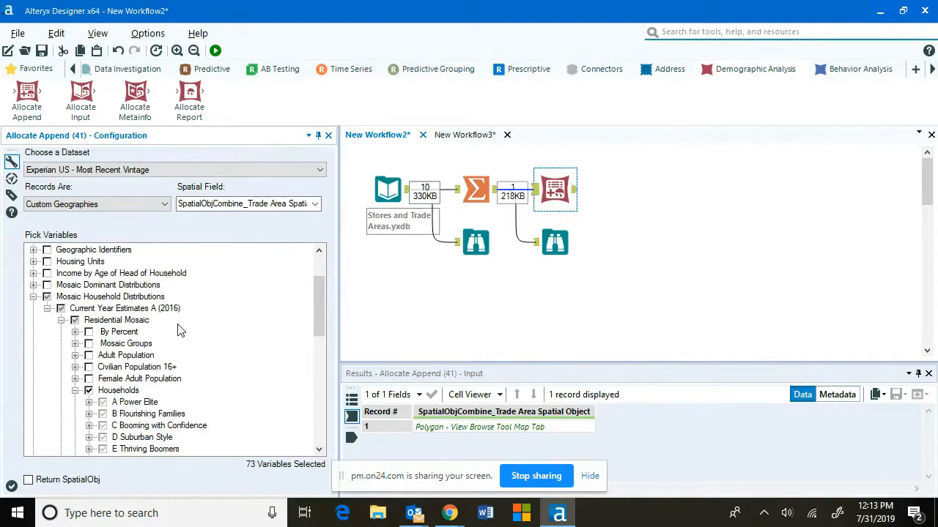
# - Connect a Browse tool to the Allocate Append output and run the workflow
pyautogui.click(28, 69)
pyautogui.moveTo(28, 94); pyautogui.dragTo(624, 192)
pyautogui.click(217, 50)
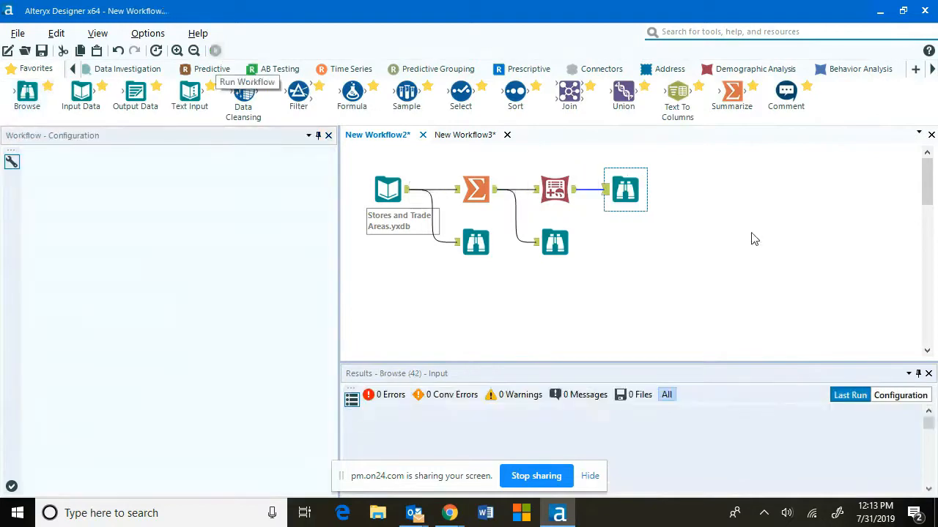
# - Insert a Transpose tool after Allocate Append, above the relocated Browse tool, with SpatialObjCombine_Trade Area Spatial Object as key field and the remaining fields as data
pyautogui.click(583, 291)
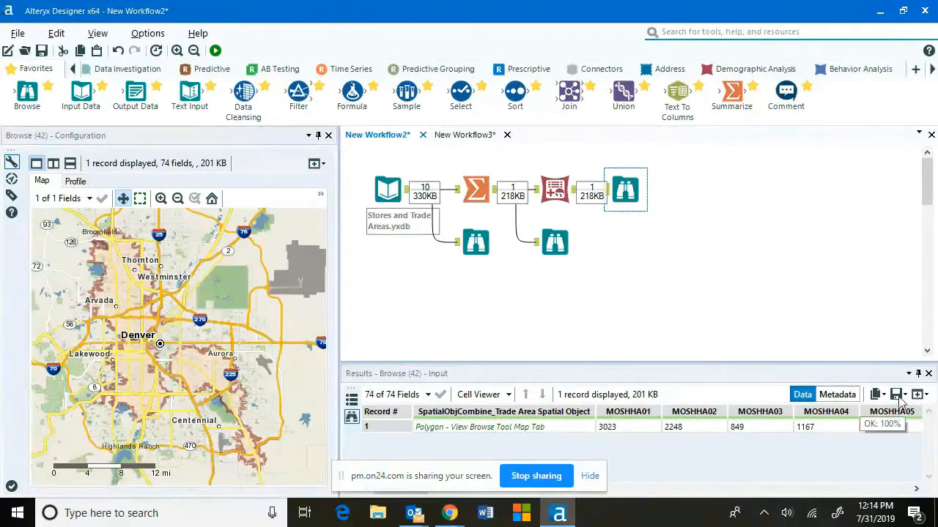
pyautogui.moveTo(628, 192); pyautogui.dragTo(626, 251)
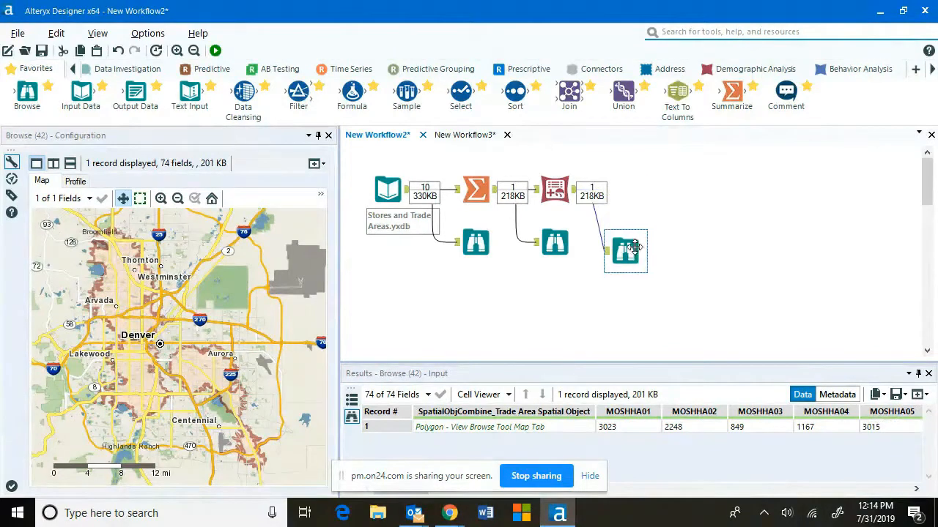
pyautogui.scroll(9, 271, 73)
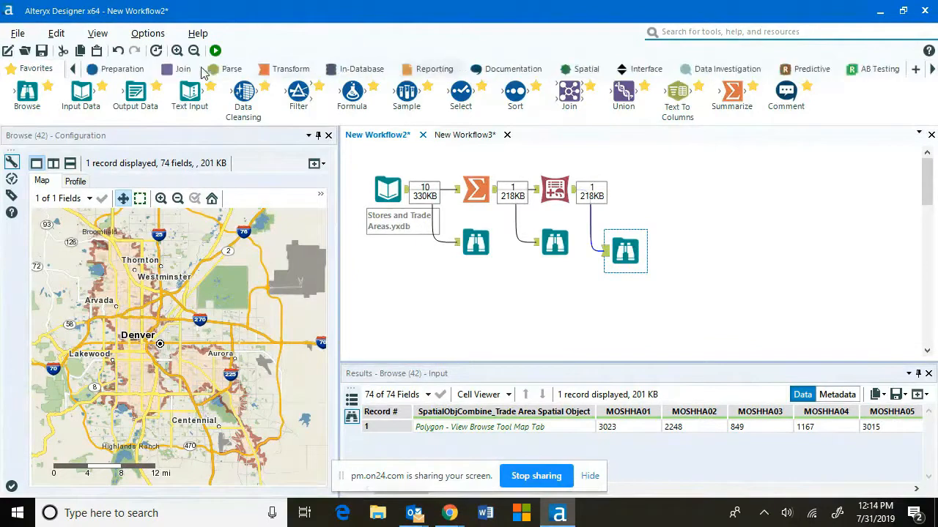
pyautogui.click(277, 73)
pyautogui.moveTo(305, 93)
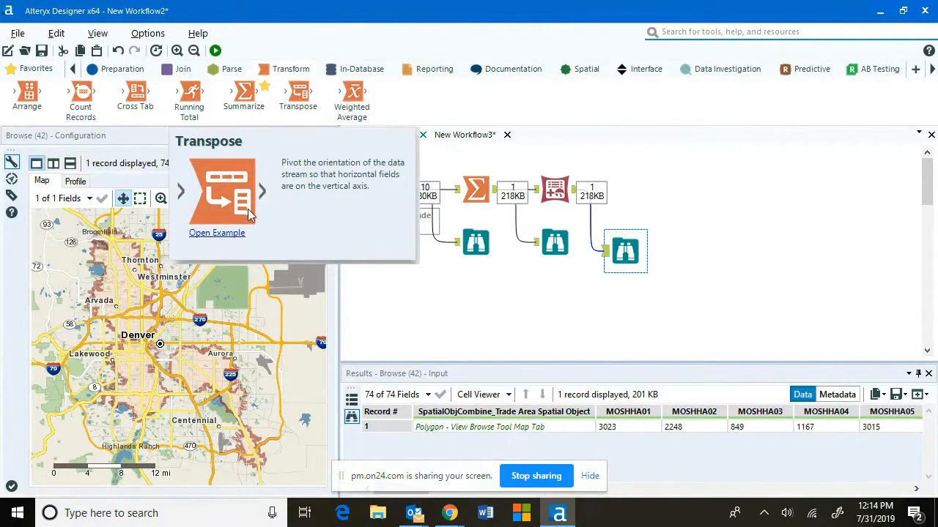
pyautogui.moveTo(300, 93); pyautogui.dragTo(630, 191)
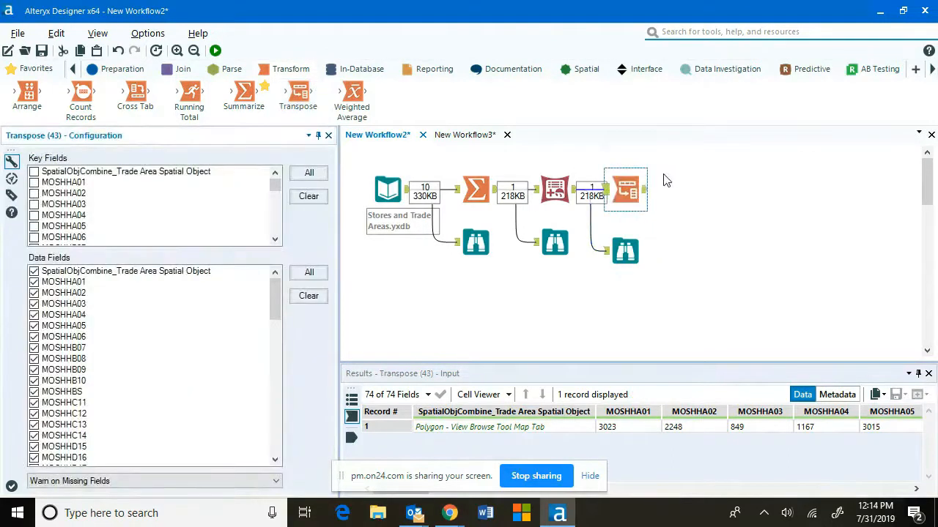
pyautogui.click(34, 172)
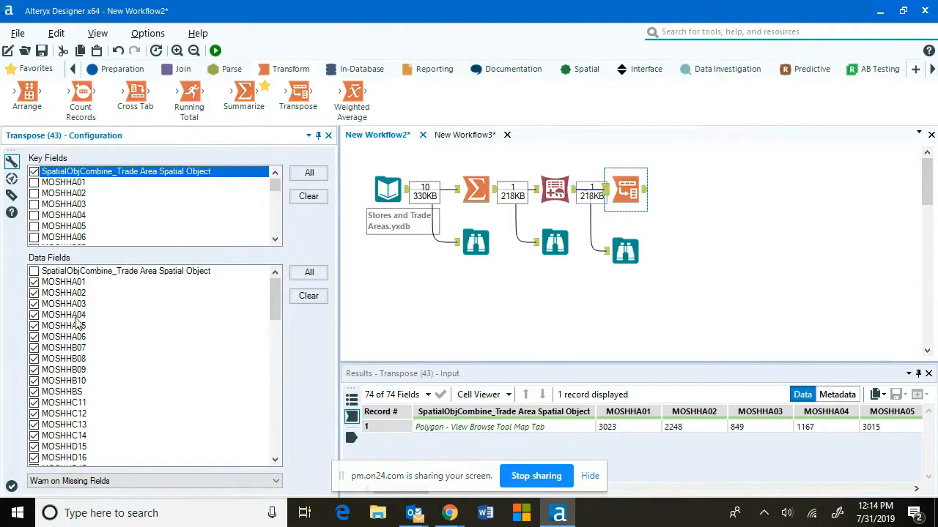
pyautogui.moveTo(278, 301); pyautogui.dragTo(277, 450)
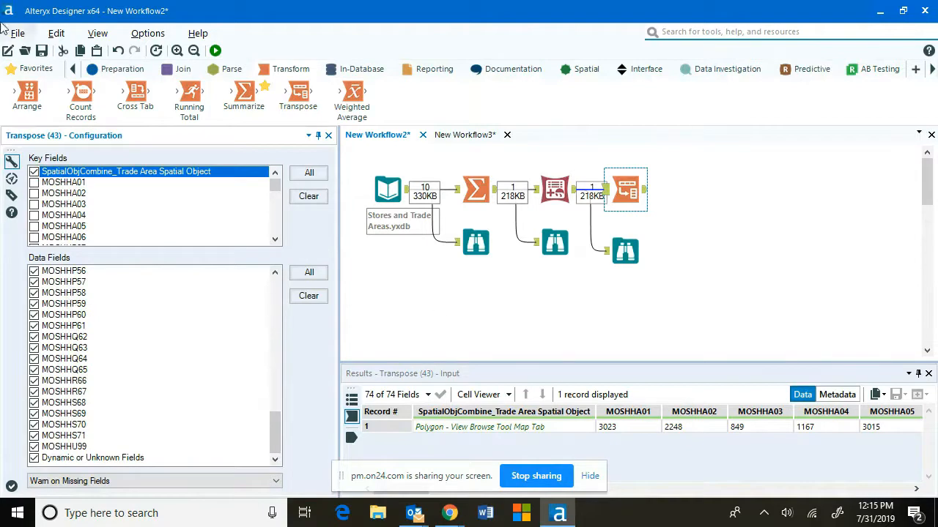
# - Connect a Browse tool to the Transpose output, run the workflow, and compare the transposed records with the tool's input
pyautogui.click(33, 70)
pyautogui.moveTo(27, 92); pyautogui.dragTo(701, 189)
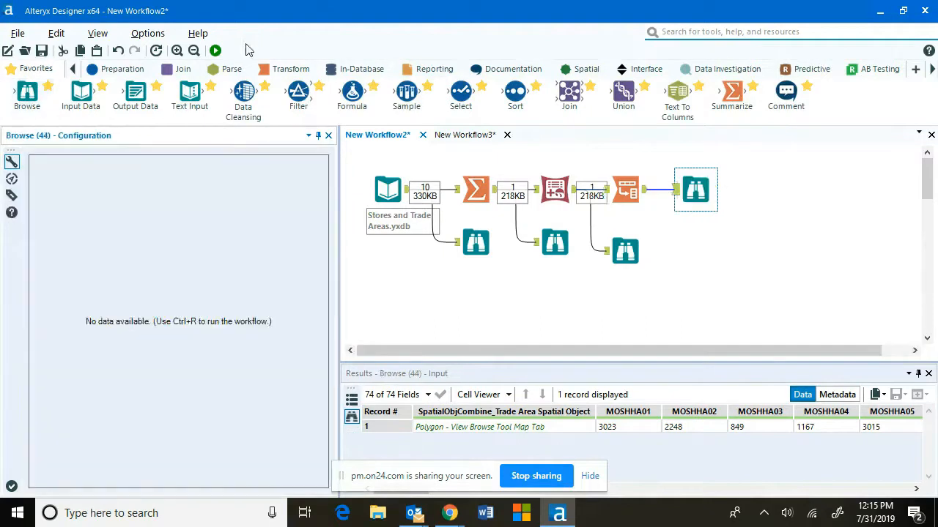
pyautogui.click(216, 51)
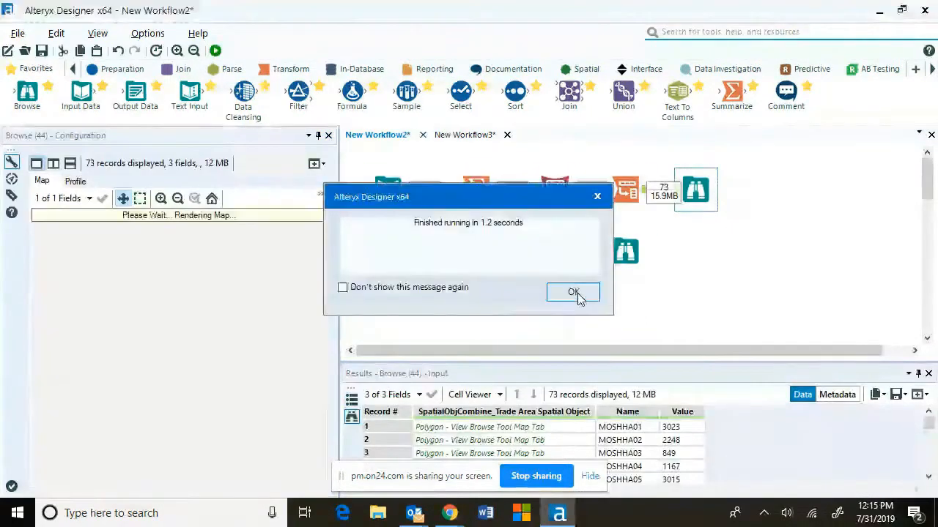
pyautogui.click(576, 294)
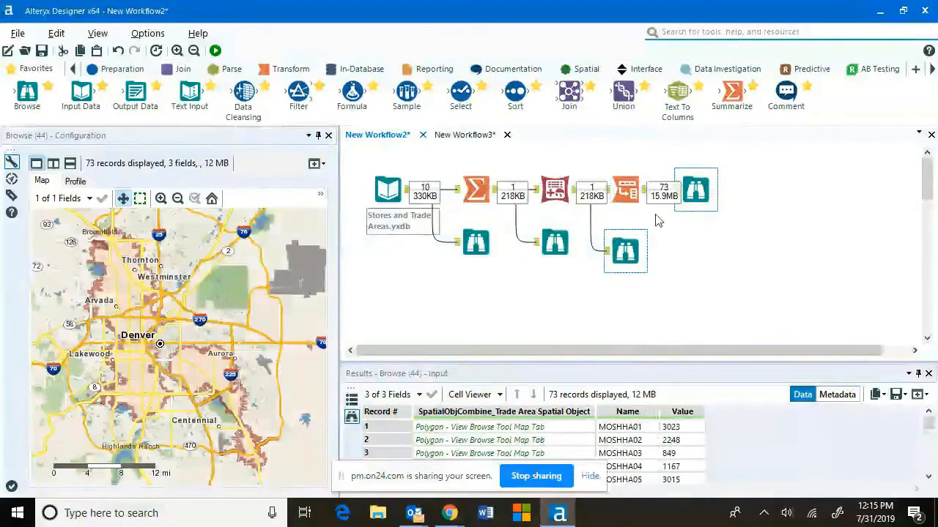
pyautogui.click(608, 192)
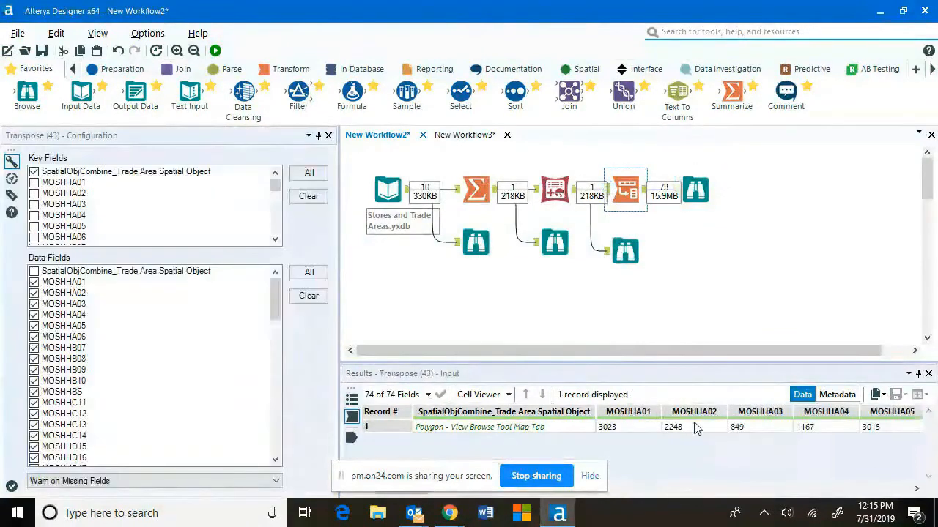
pyautogui.click(696, 189)
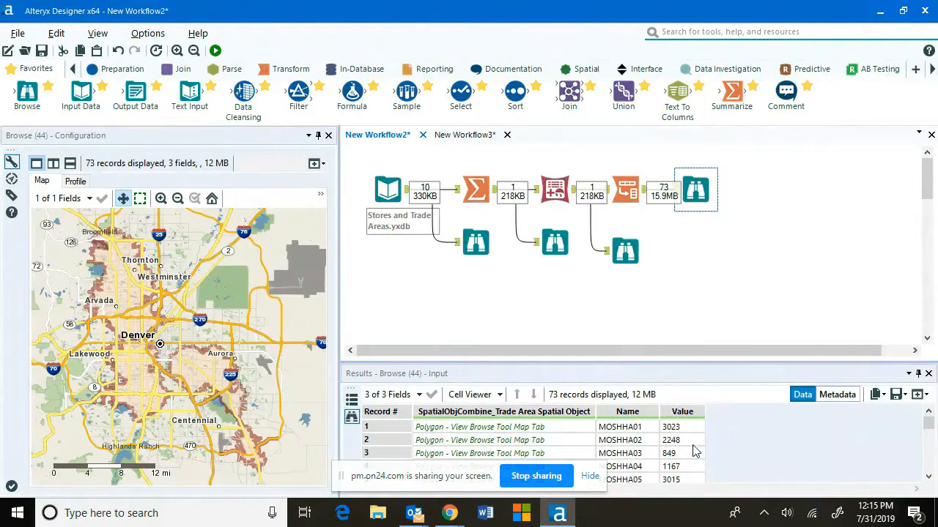
# - Insert a Sort tool after Transpose, above the relocated Browse tool, and sort by Value in Descending order
pyautogui.moveTo(690, 194); pyautogui.dragTo(691, 247)
pyautogui.moveTo(515, 91); pyautogui.dragTo(704, 189)
pyautogui.click(119, 206)
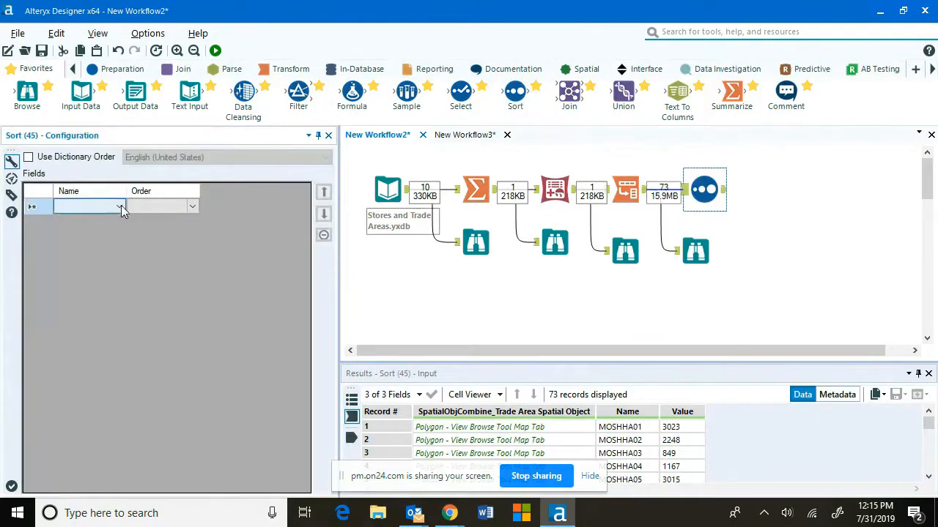
pyautogui.click(74, 239)
pyautogui.click(164, 206)
pyautogui.click(170, 206)
pyautogui.click(173, 230)
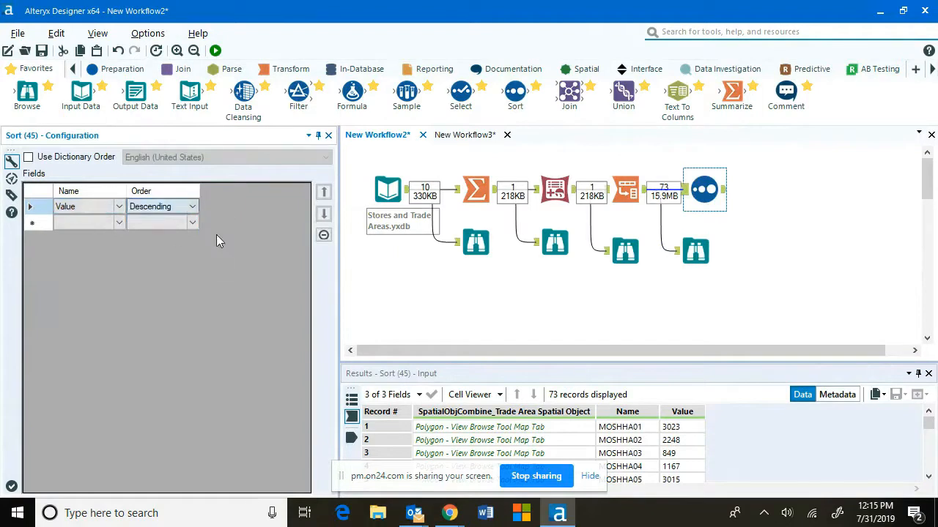
# - Connect a Browse tool to the Sort output, run the workflow, and highlight the second record on the map
pyautogui.moveTo(27, 94); pyautogui.dragTo(778, 189)
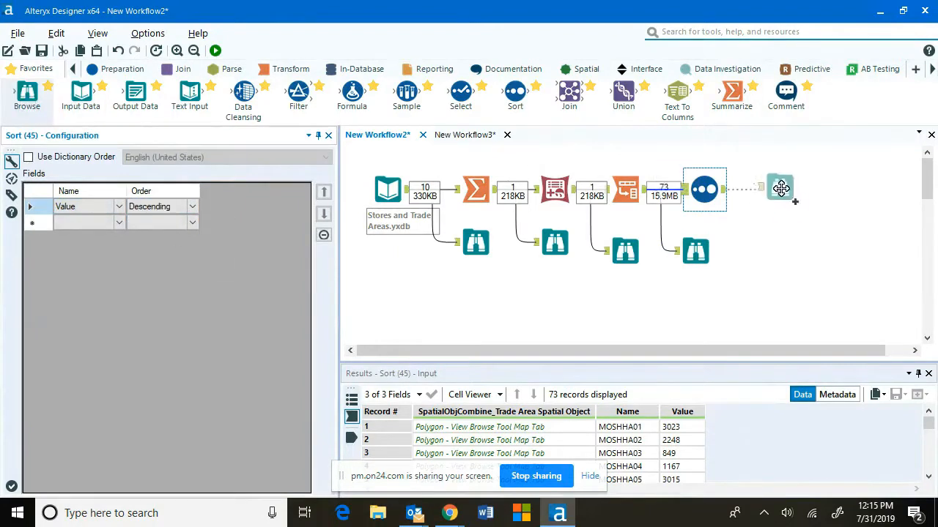
pyautogui.click(217, 50)
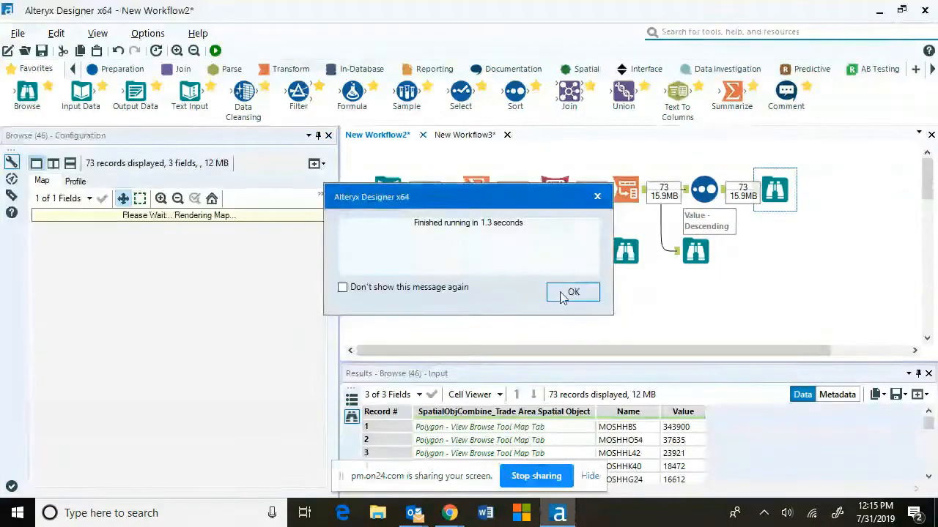
pyautogui.click(573, 292)
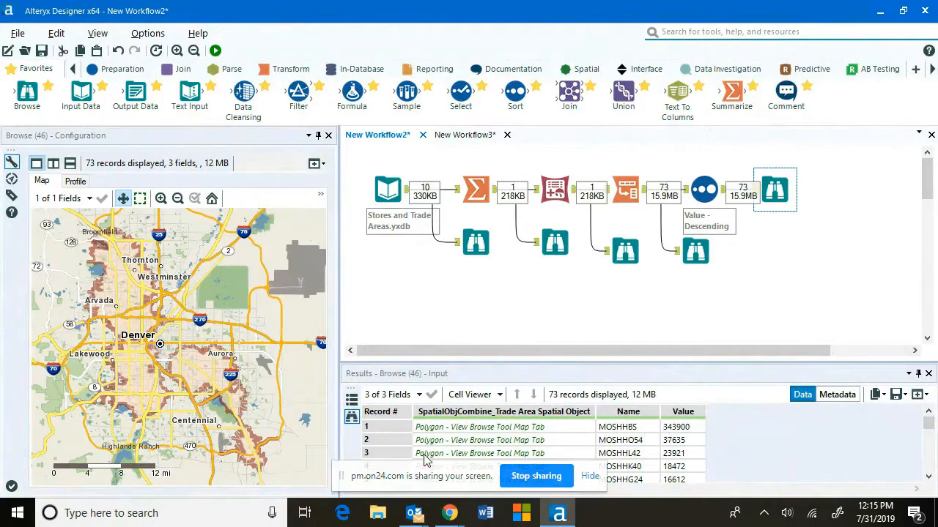
pyautogui.click(395, 440)
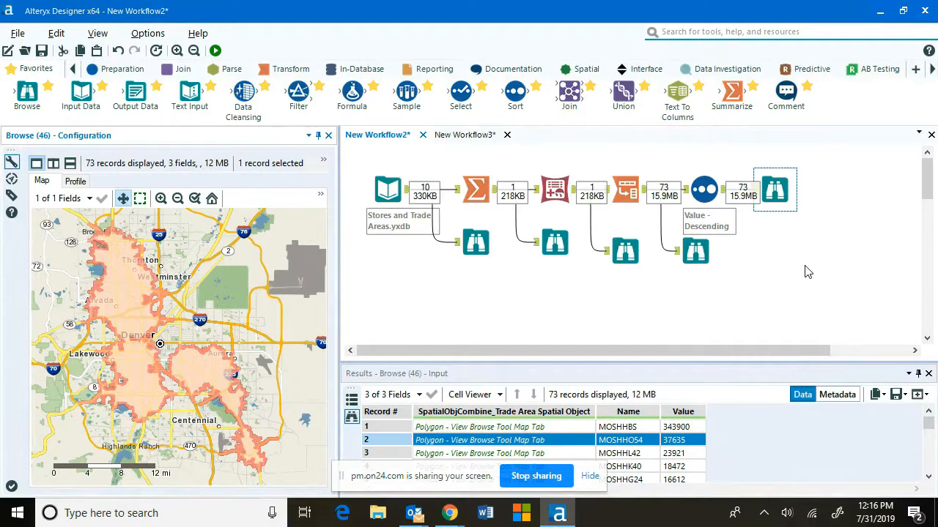
# - Review the Summarize action on the trade area field, the individual trade areas on the map, and the available Spatial tools
pyautogui.scroll(-1, 807, 270)
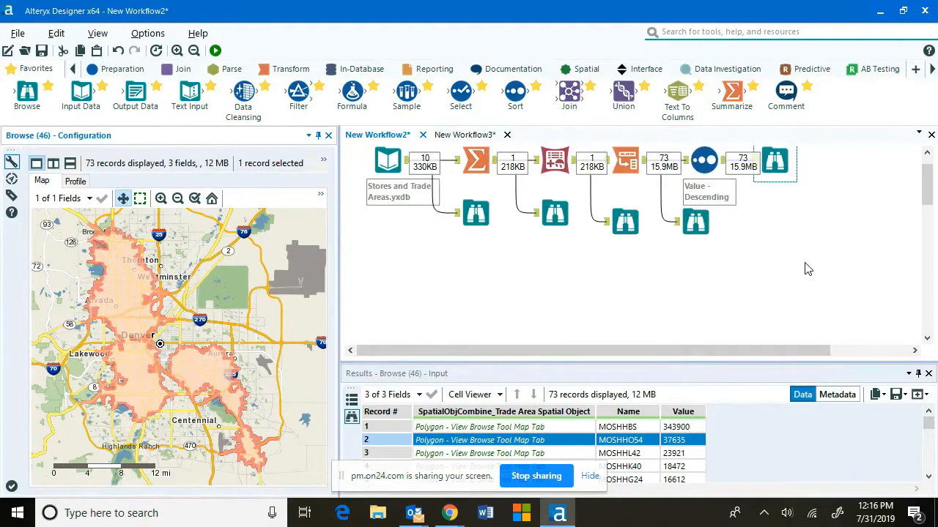
pyautogui.click(475, 212)
pyautogui.click(476, 161)
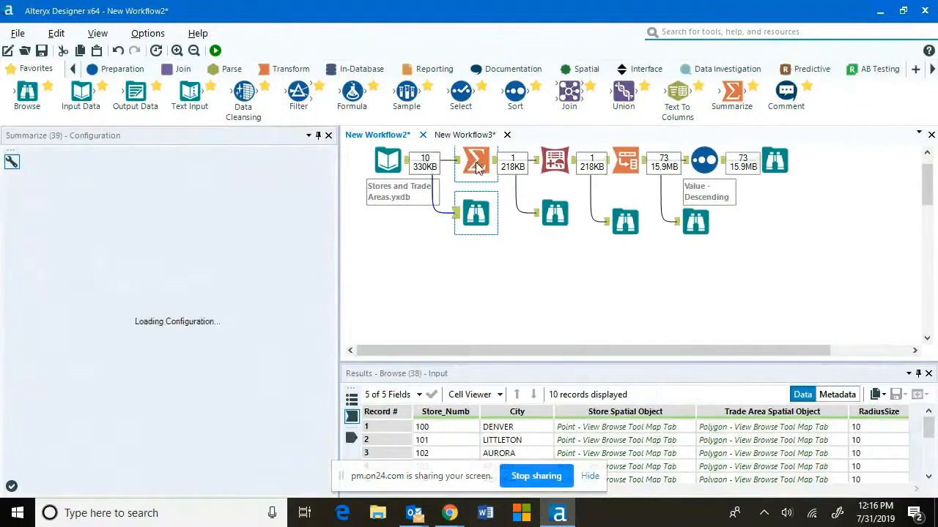
pyautogui.click(200, 366)
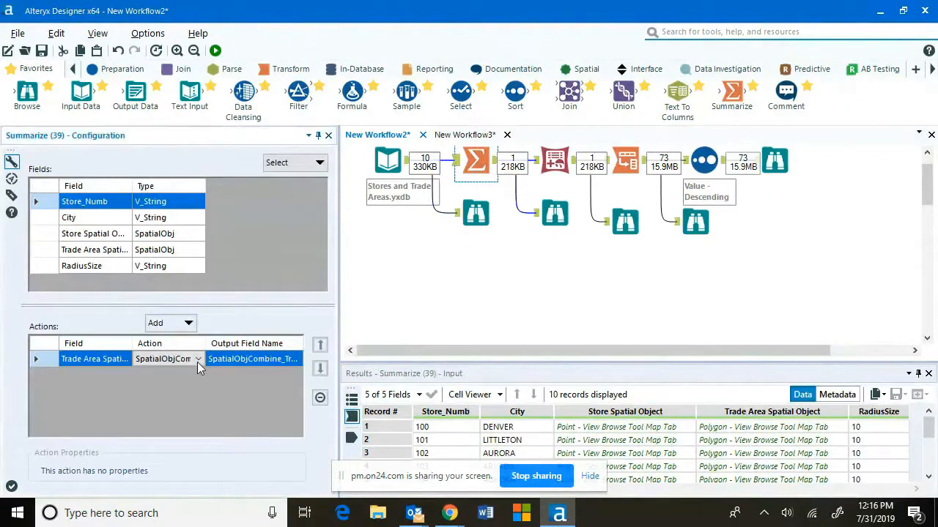
pyautogui.click(197, 362)
pyautogui.click(200, 366)
pyautogui.click(475, 213)
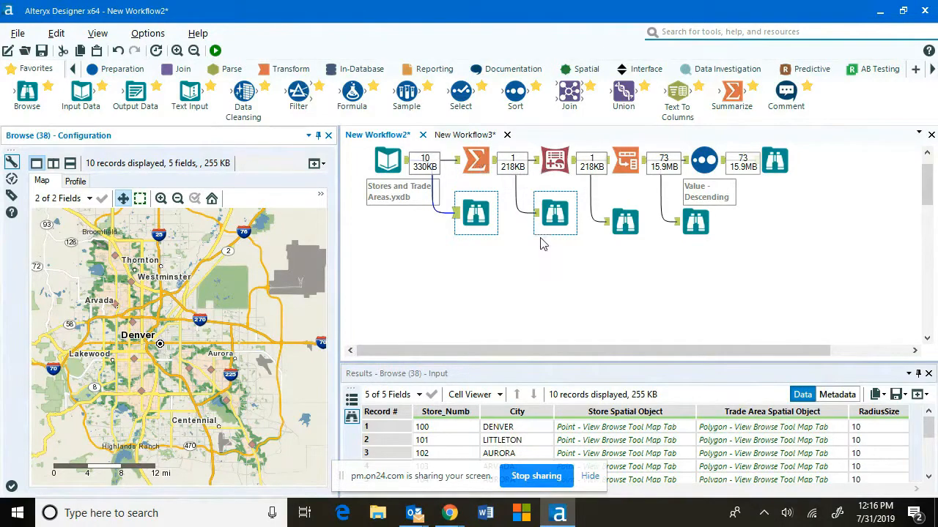
pyautogui.click(579, 69)
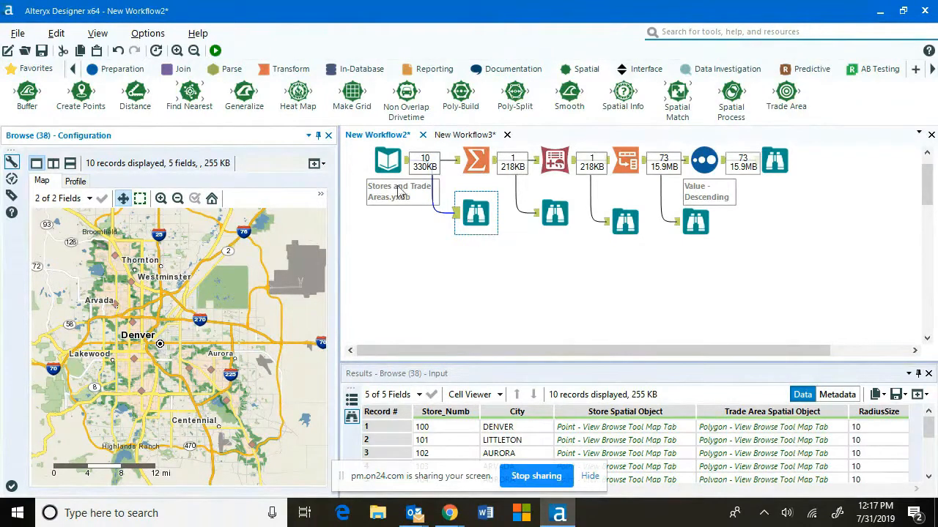
# - Connect a Select tool below the workflow to the Stores and Trade Areas input, and rename Trade Area Spatial Object to Intersect TA
pyautogui.click(29, 69)
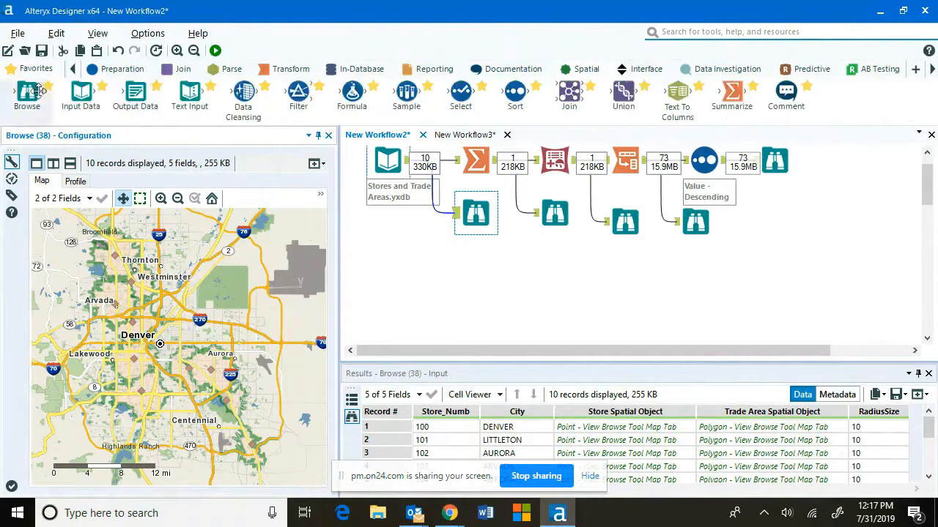
pyautogui.moveTo(471, 112)
pyautogui.mouseDown()
pyautogui.moveTo(517, 217)
pyautogui.moveTo(482, 285)
pyautogui.mouseUp()
pyautogui.moveTo(406, 162)
pyautogui.mouseDown()
pyautogui.moveTo(475, 285)
pyautogui.moveTo(484, 278)
pyautogui.mouseUp()
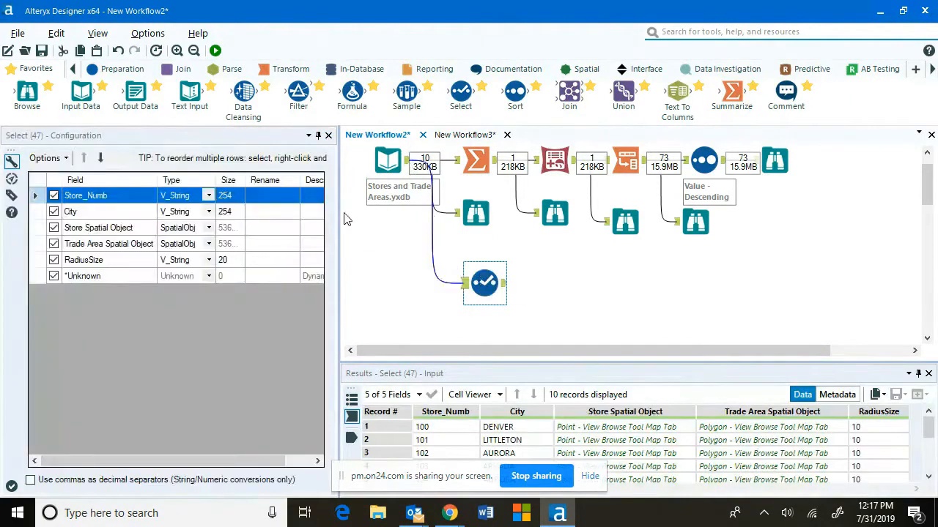
pyautogui.click(271, 245)
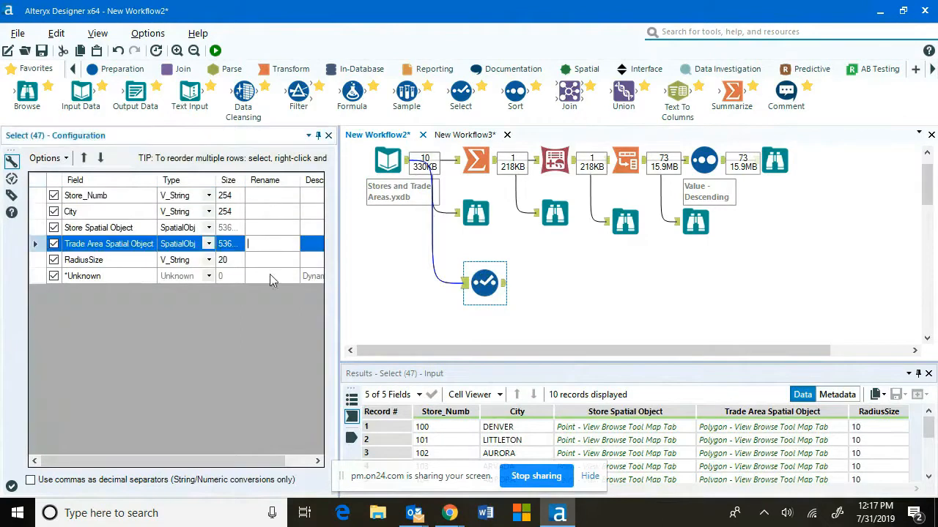
pyautogui.write('Intersect TA')
# - Add an Append Fields tool with the store data as target and the Select output as source, and exclude the source RadiusSize field
pyautogui.click(180, 69)
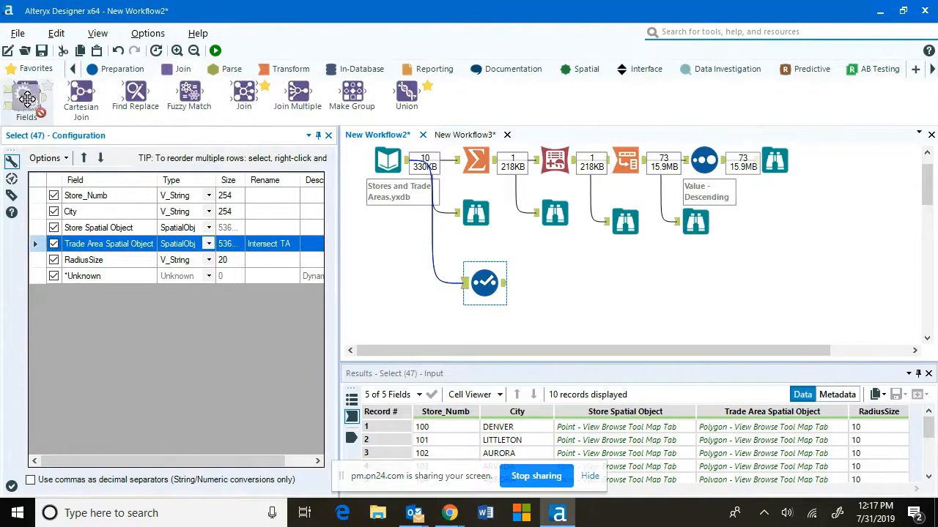
pyautogui.moveTo(27, 93)
pyautogui.moveTo(27, 92); pyautogui.dragTo(565, 274)
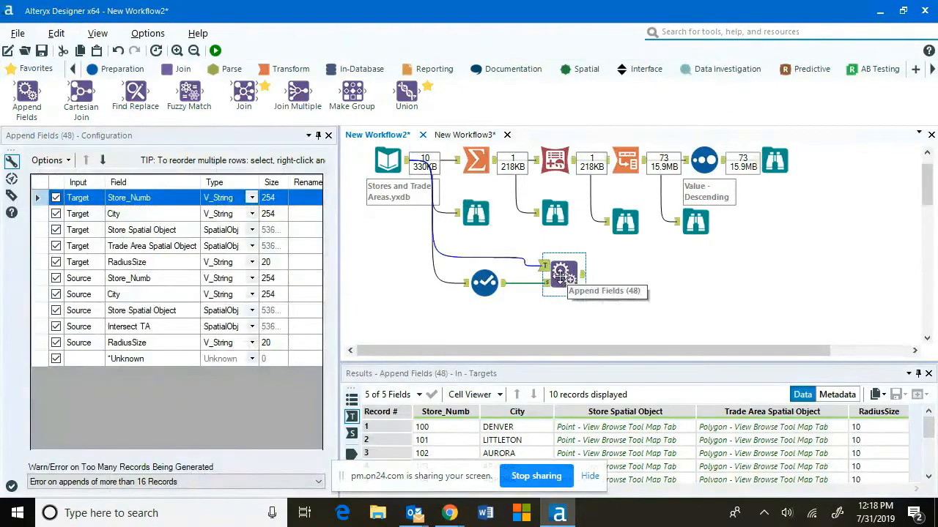
pyautogui.click(469, 211)
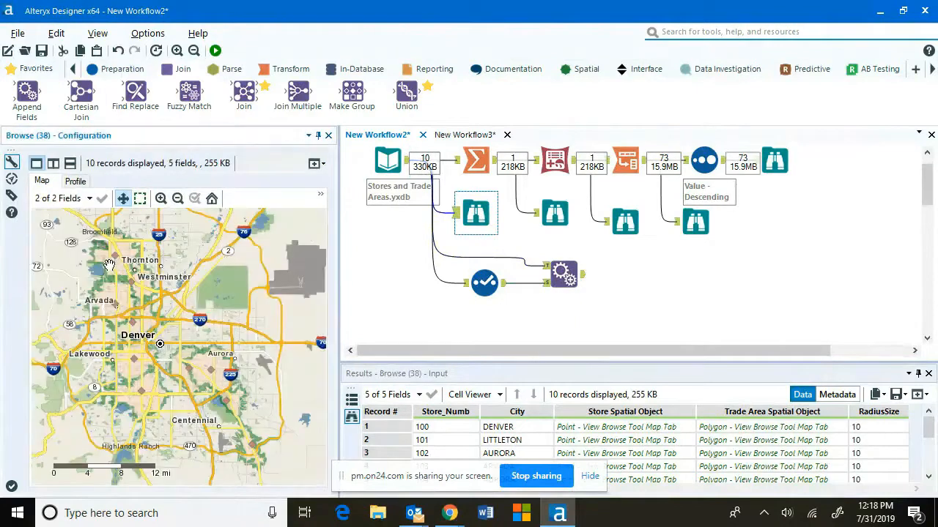
pyautogui.click(563, 274)
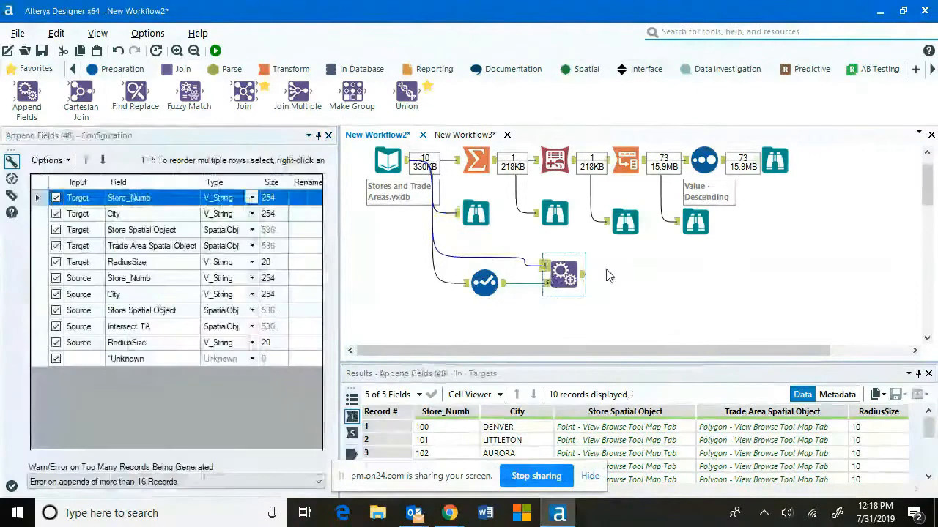
pyautogui.click(57, 343)
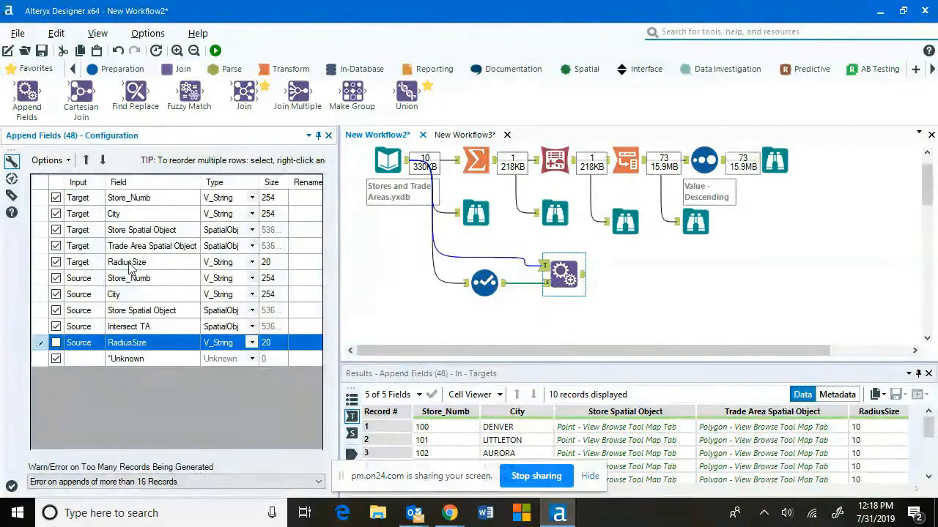
# - Connect a Browse tool to the Append Fields output and run the workflow
pyautogui.click(15, 67)
pyautogui.moveTo(27, 92); pyautogui.dragTo(539, 258)
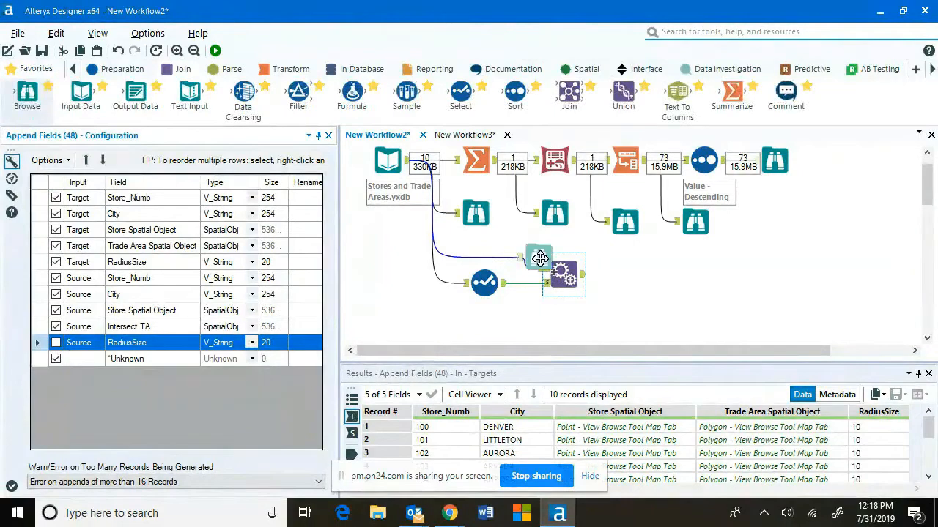
pyautogui.moveTo(539, 257); pyautogui.dragTo(624, 274)
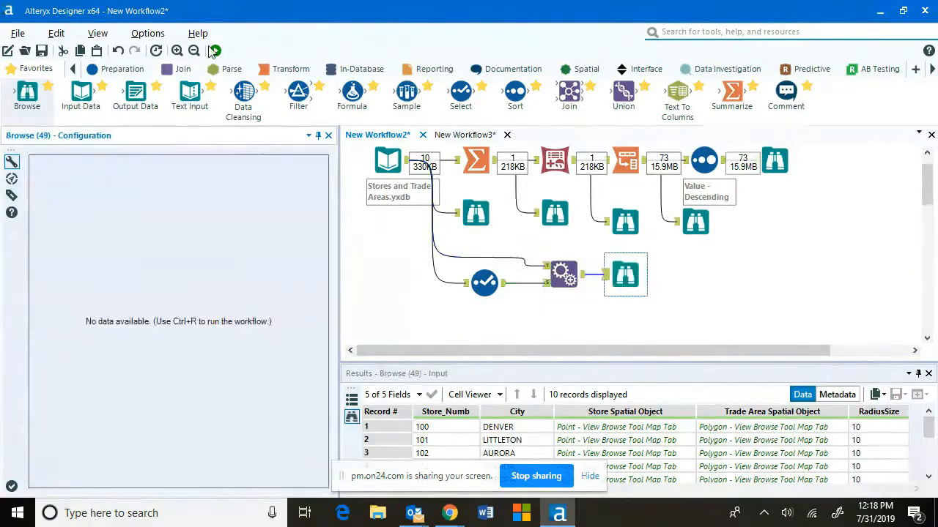
pyautogui.click(214, 51)
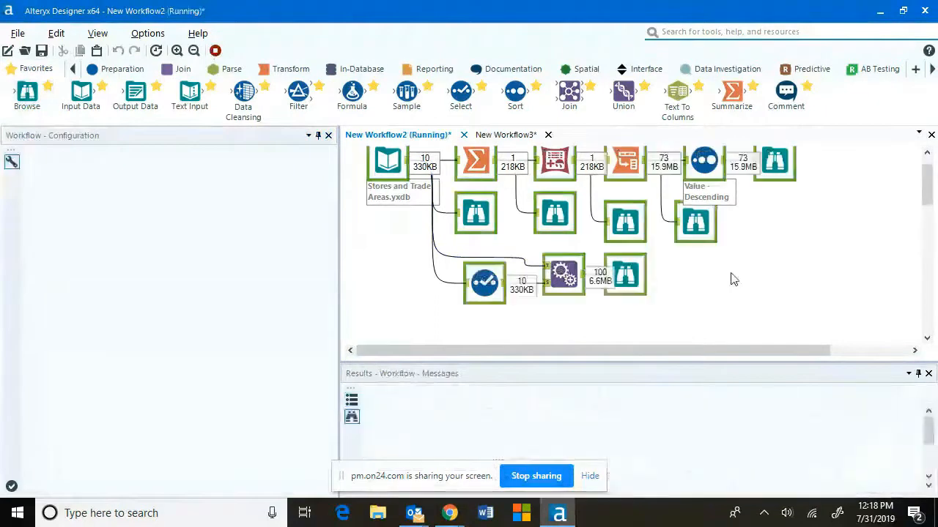
pyautogui.click(575, 294)
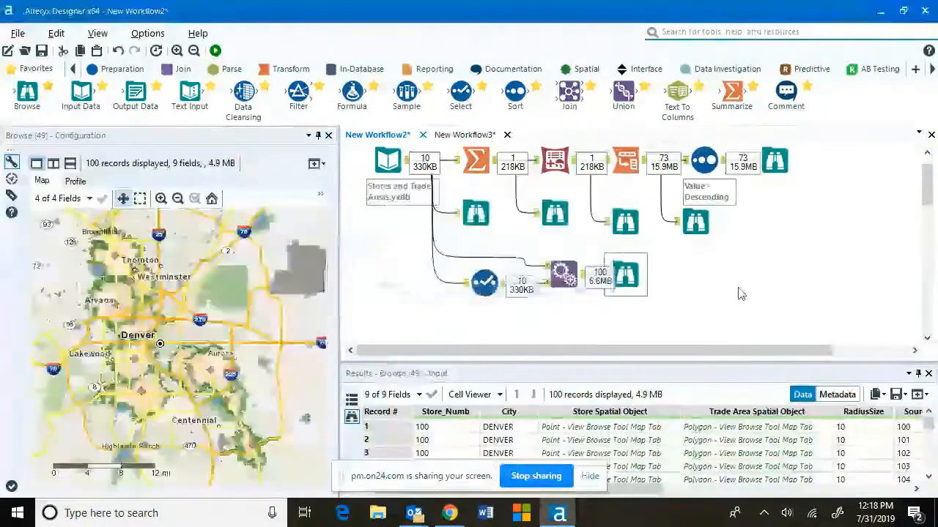
# - Examine the appended source columns and Intersect TA in the results, highlighting record 1's trade area on the map
pyautogui.click(638, 490)
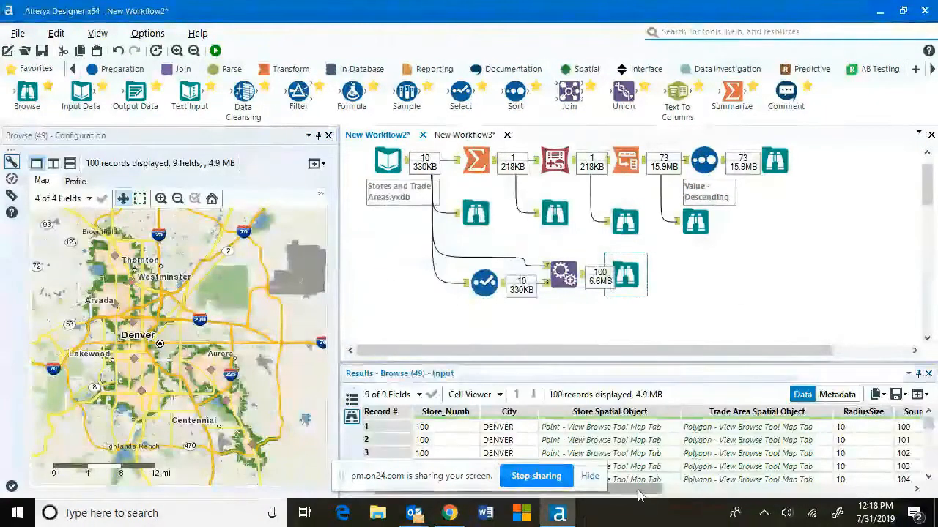
pyautogui.moveTo(639, 496); pyautogui.dragTo(862, 495)
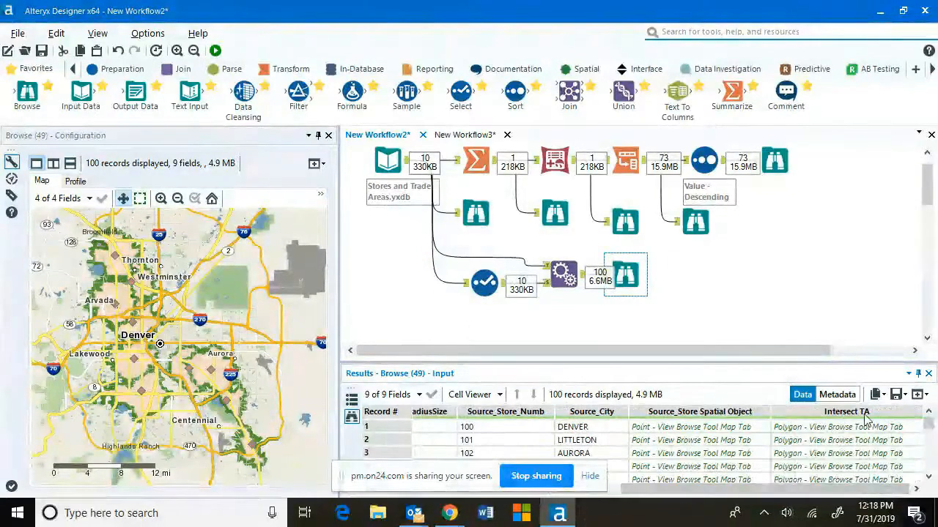
pyautogui.click(212, 378)
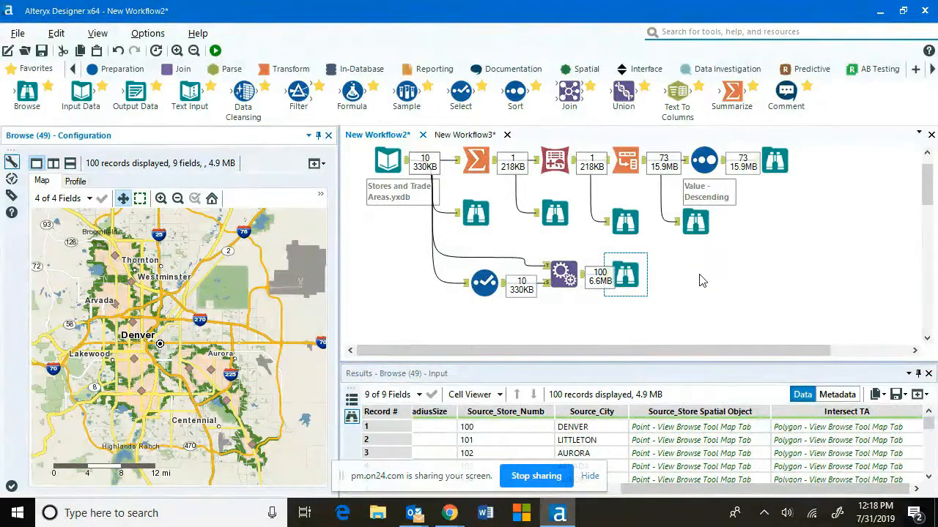
pyautogui.moveTo(703, 488); pyautogui.dragTo(456, 495)
pyautogui.click(378, 427)
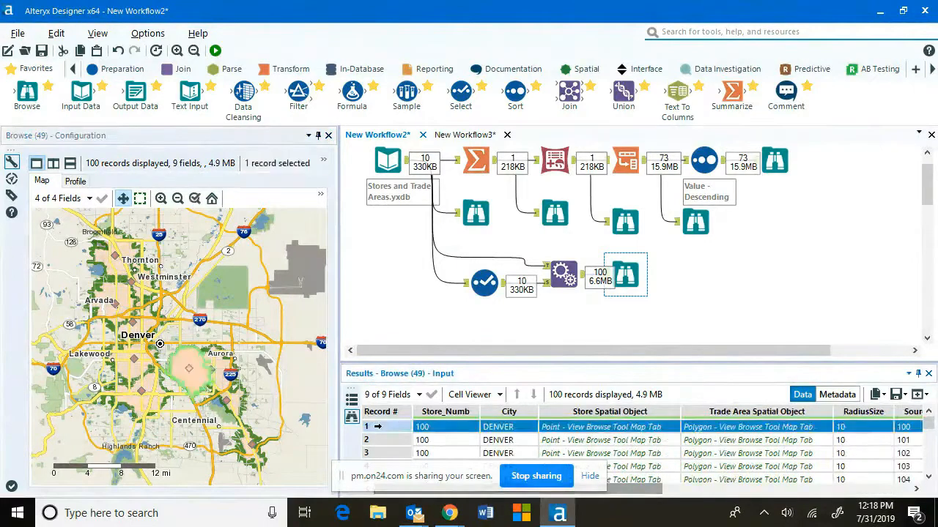
pyautogui.moveTo(632, 489); pyautogui.dragTo(787, 507)
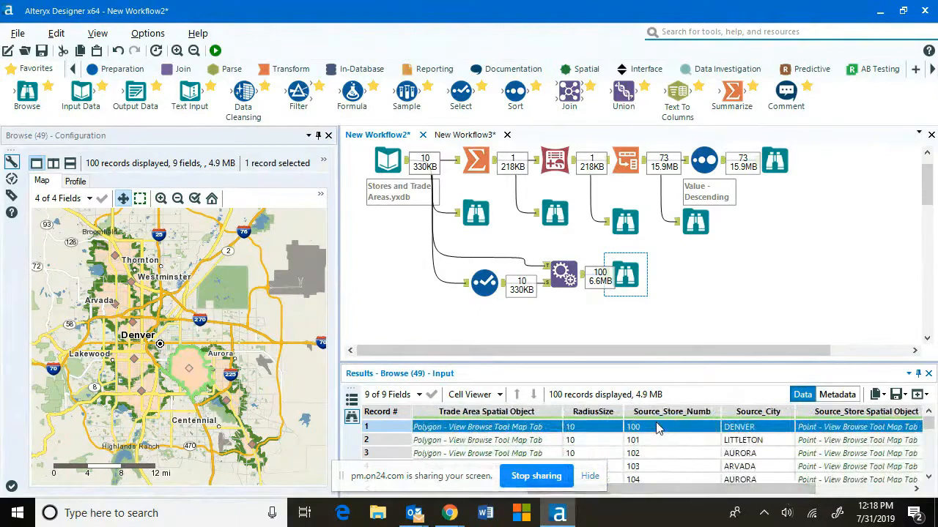
pyautogui.moveTo(726, 489); pyautogui.dragTo(840, 507)
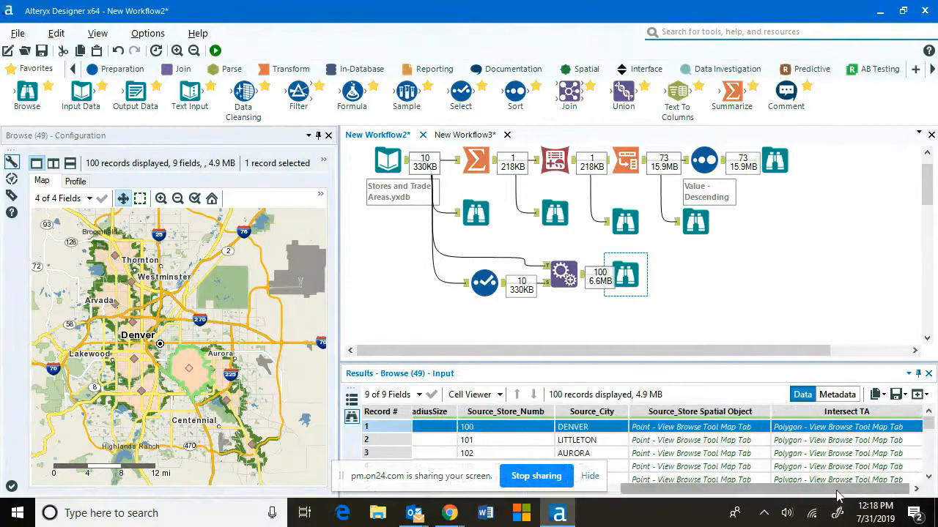
# - Move the Browse tool below the Append Fields output and connect a Filter tool in its place
pyautogui.scroll(-1, 700, 276)
pyautogui.moveTo(625, 246); pyautogui.dragTo(633, 306)
pyautogui.moveTo(299, 94); pyautogui.dragTo(634, 247)
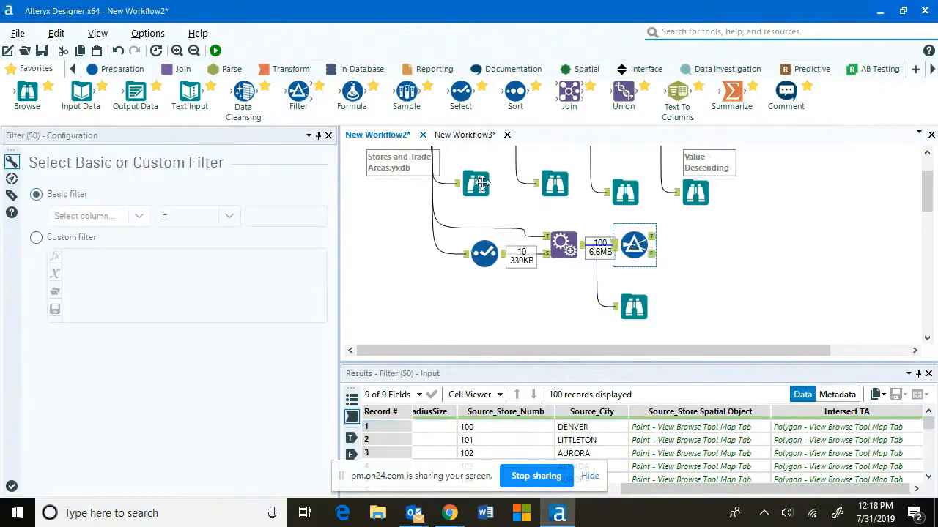
# - Set the Filter tool to the custom expression [Store_Numb] != [Source_Store_Numb]
pyautogui.click(37, 239)
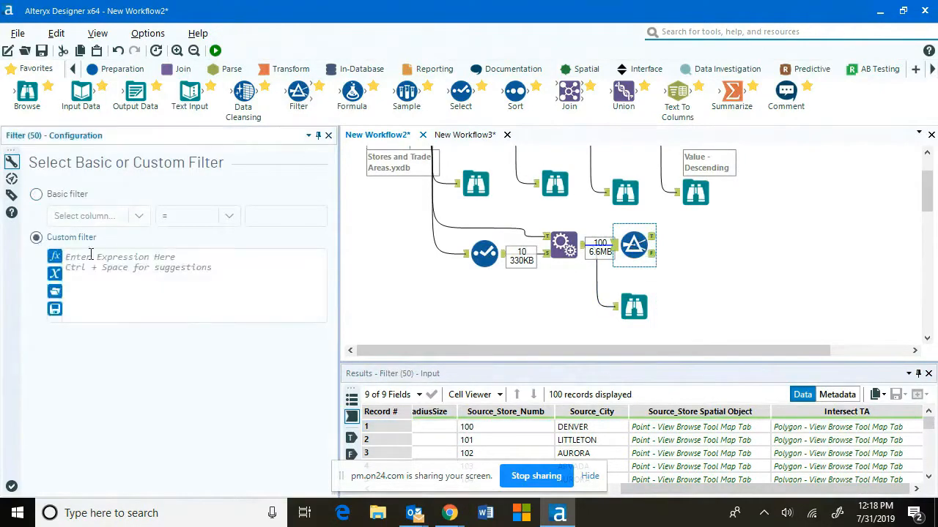
pyautogui.click(55, 276)
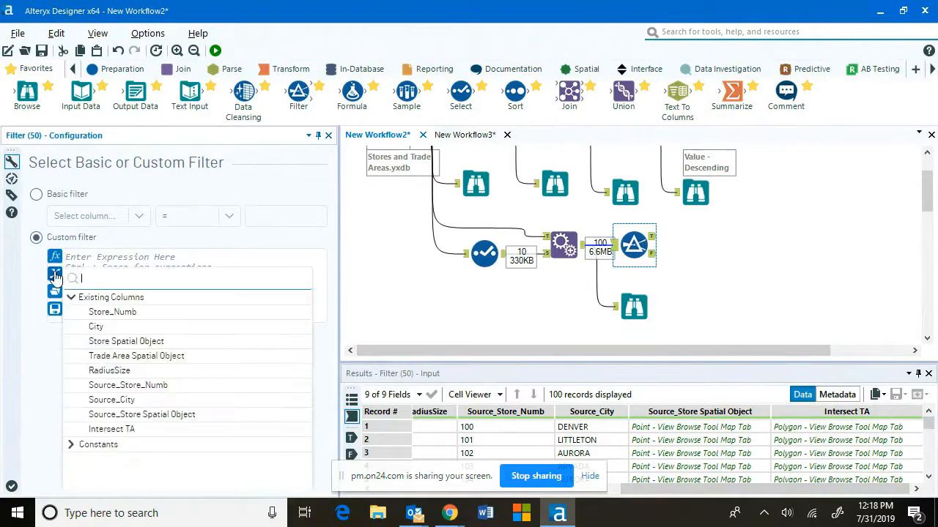
pyautogui.click(147, 315)
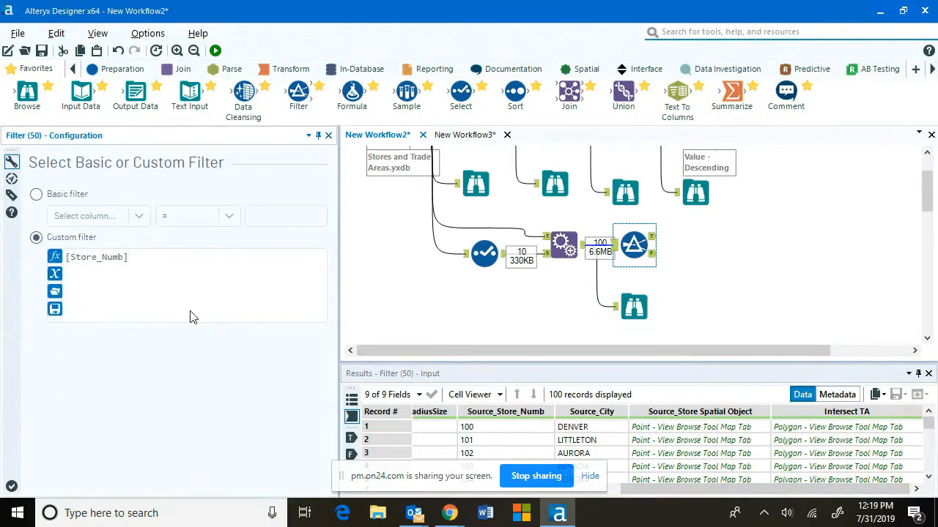
pyautogui.write('!=')
pyautogui.click(55, 275)
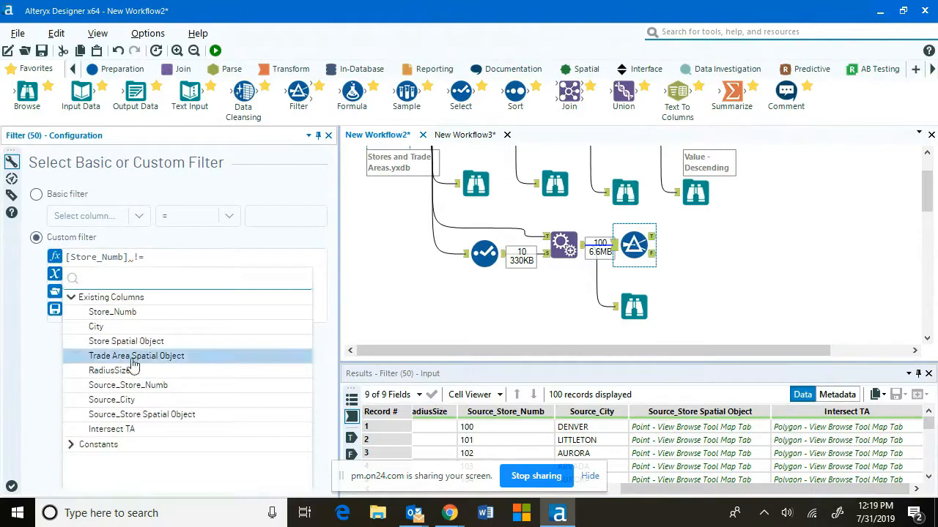
pyautogui.click(133, 387)
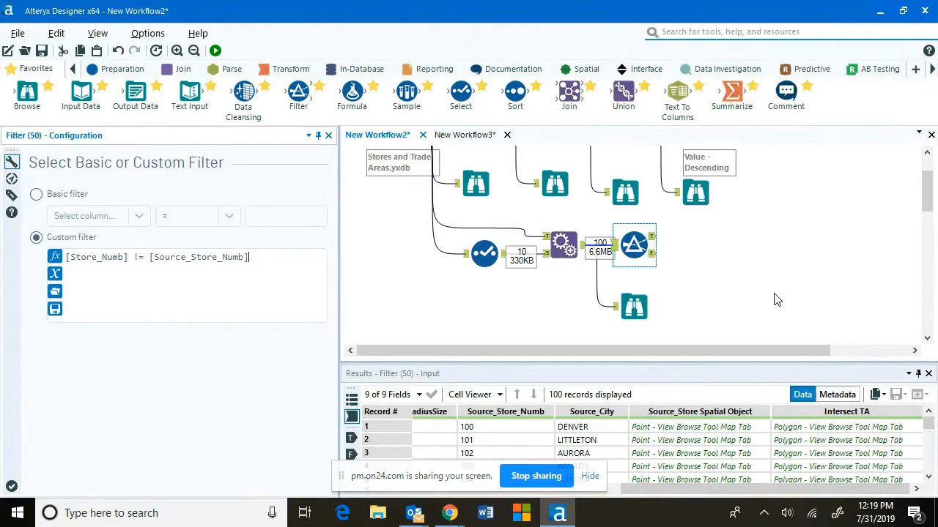
pyautogui.click(400, 247)
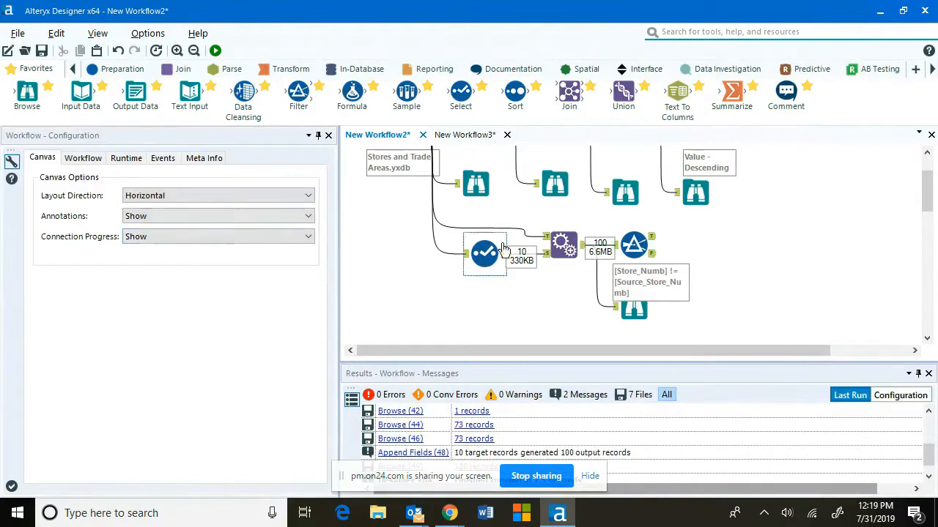
# - Connect a Browse tool to the Filter's True output, run the workflow, and check the remaining store pairs
pyautogui.moveTo(81, 91); pyautogui.dragTo(704, 238)
pyautogui.click(215, 50)
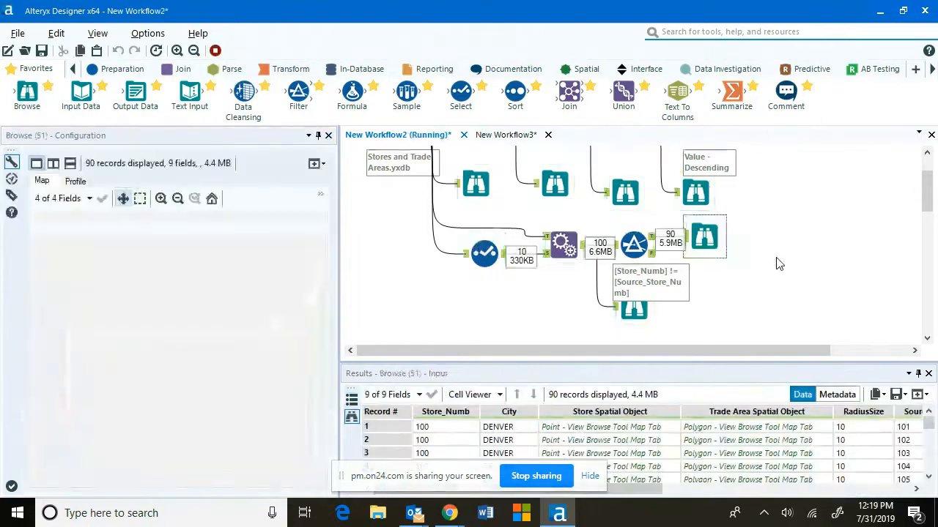
pyautogui.click(597, 292)
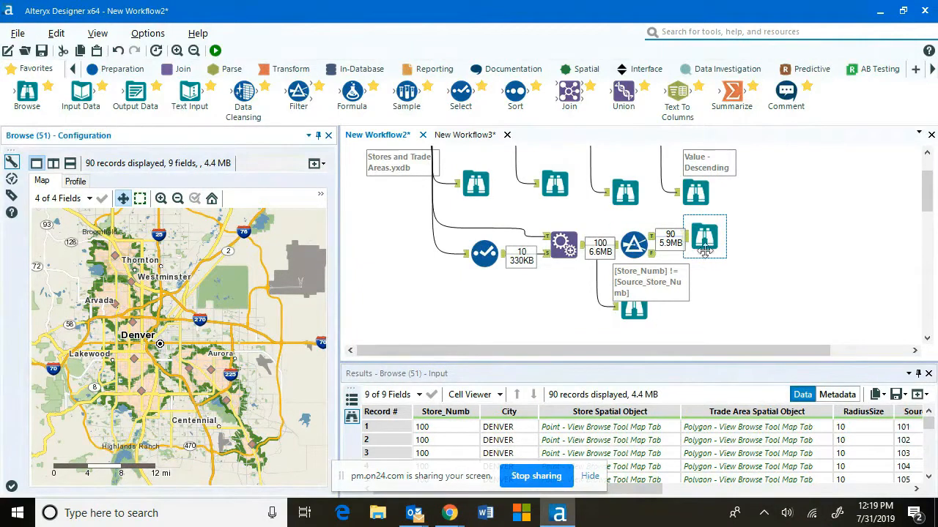
pyautogui.moveTo(611, 489); pyautogui.dragTo(872, 501)
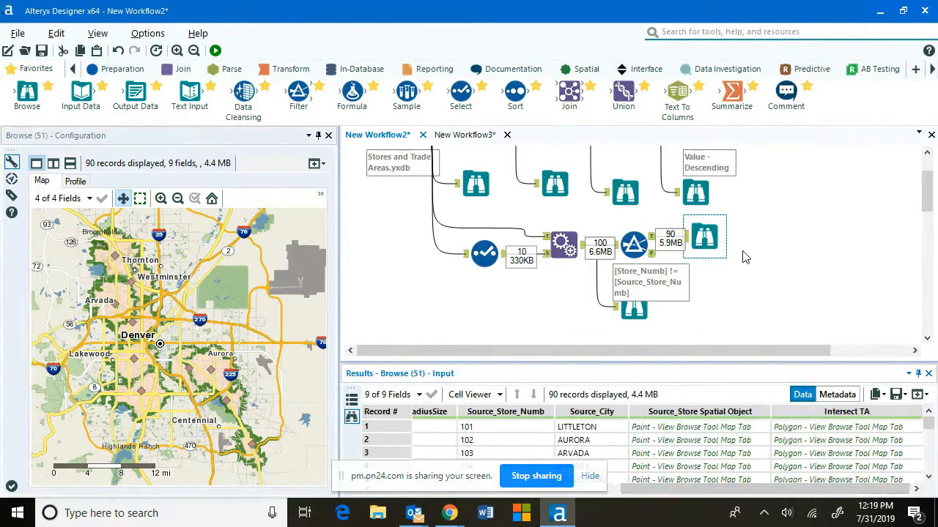
# - Move the Filter's Browse tool down and connect a Spatial Process tool to the True output
pyautogui.moveTo(707, 238); pyautogui.dragTo(726, 307)
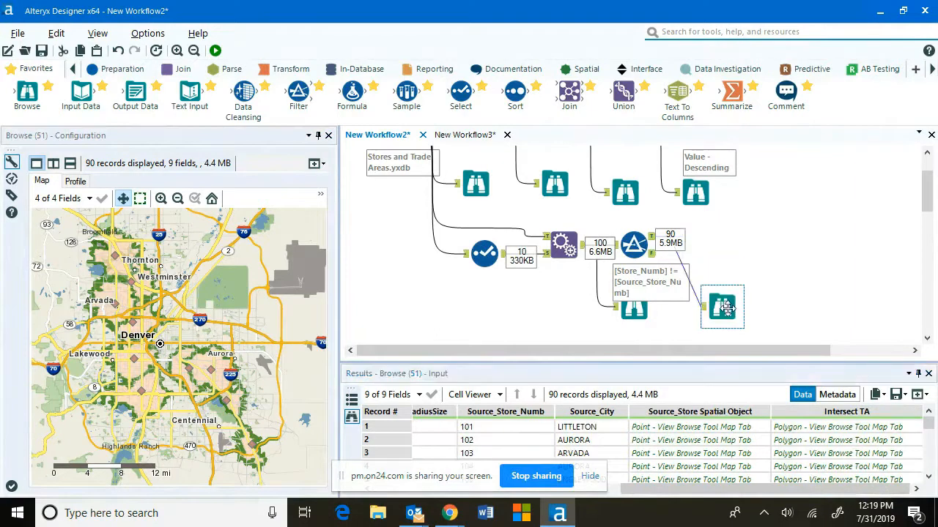
pyautogui.click(583, 69)
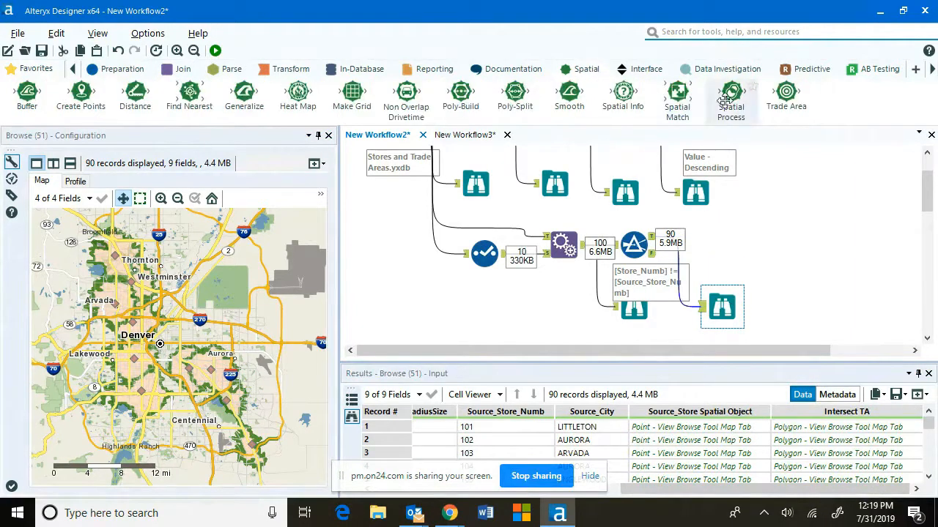
pyautogui.moveTo(727, 96); pyautogui.dragTo(722, 236)
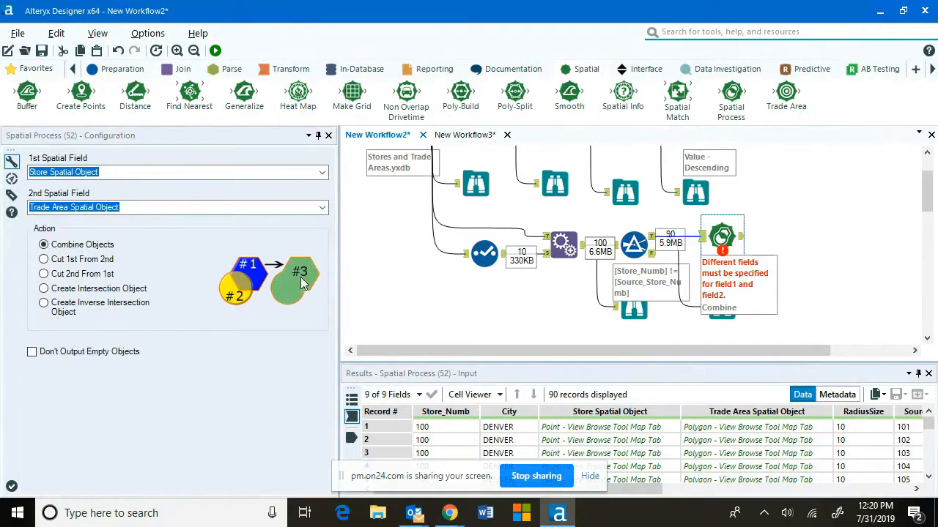
# - Compare the cut, intersection and inverse actions of the Spatial Process tool, and choose Create Intersection Object
pyautogui.click(44, 260)
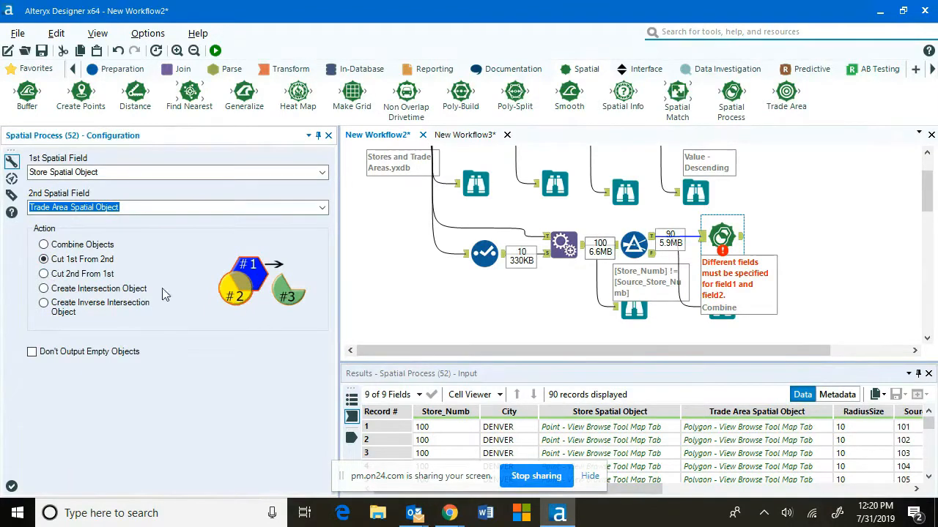
pyautogui.click(44, 274)
pyautogui.click(44, 288)
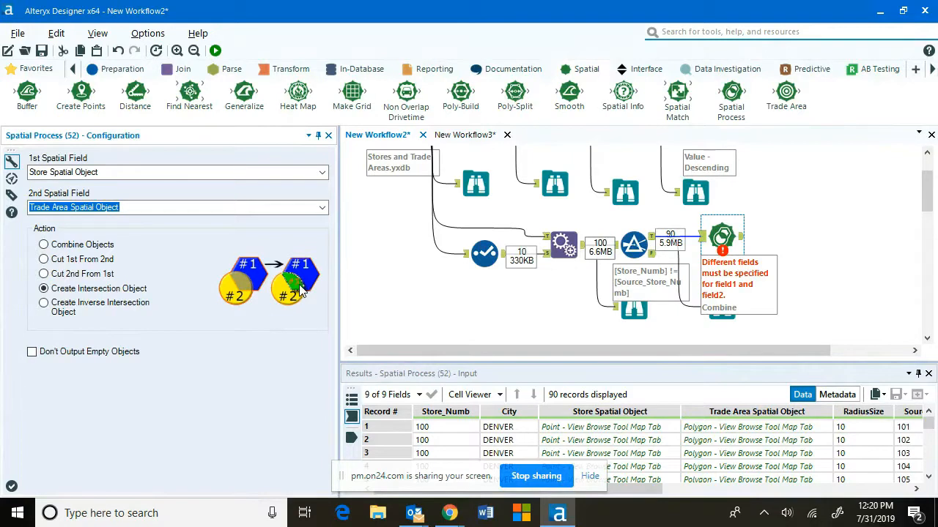
pyautogui.click(44, 303)
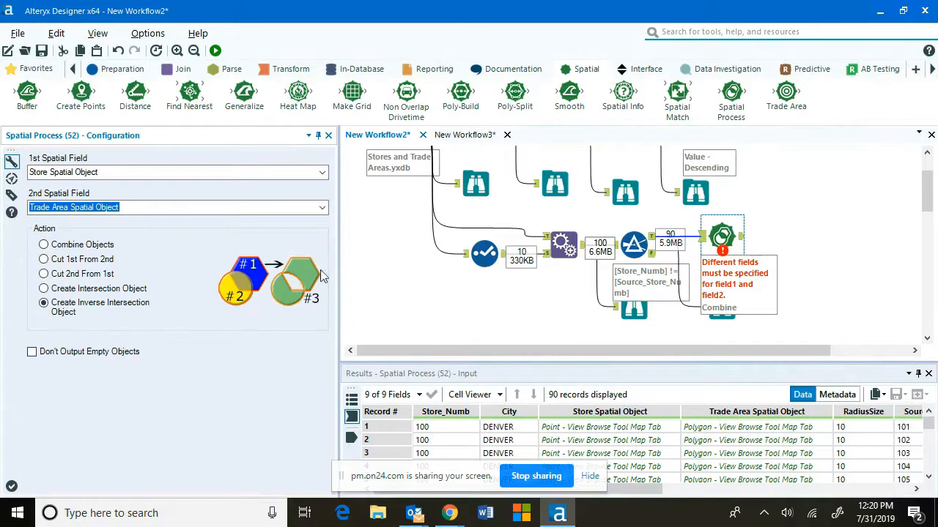
pyautogui.click(44, 290)
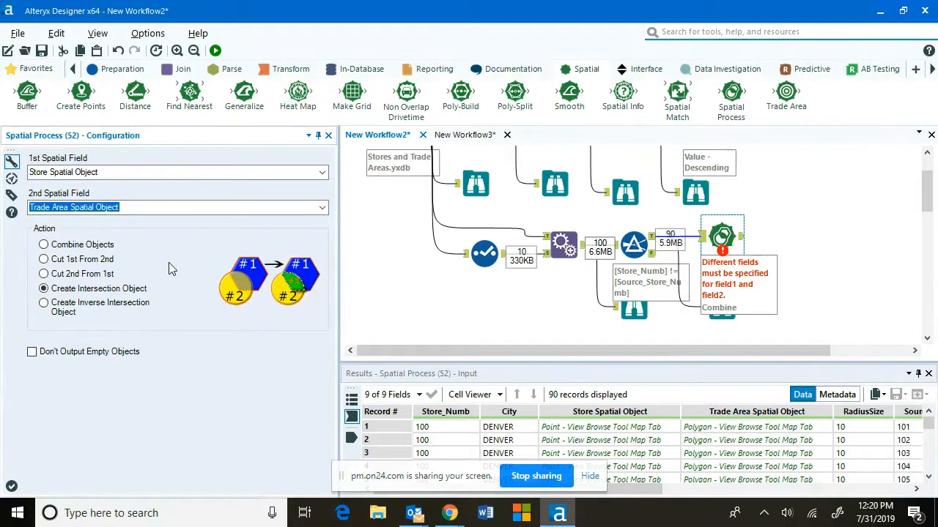
# - Set the 1st spatial field to Trade Area Spatial Object and the 2nd to Intersect TA
pyautogui.click(76, 173)
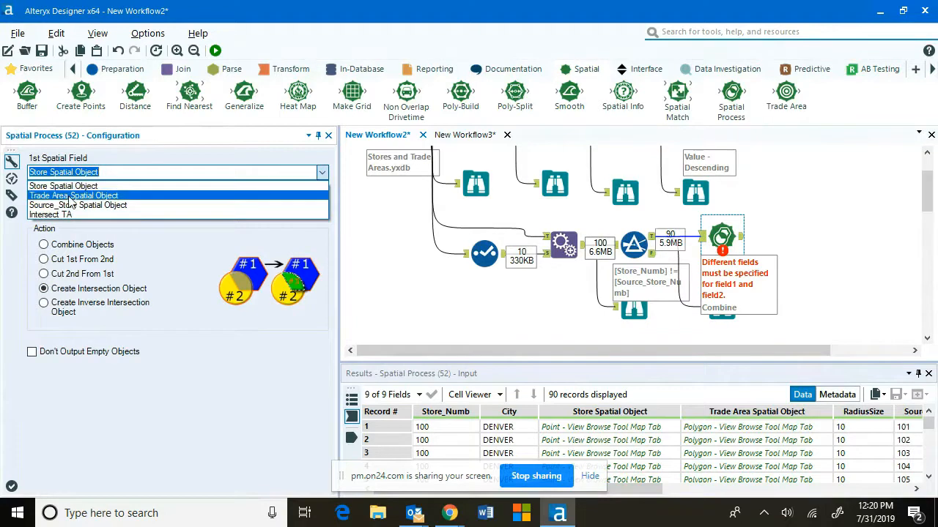
pyautogui.click(71, 196)
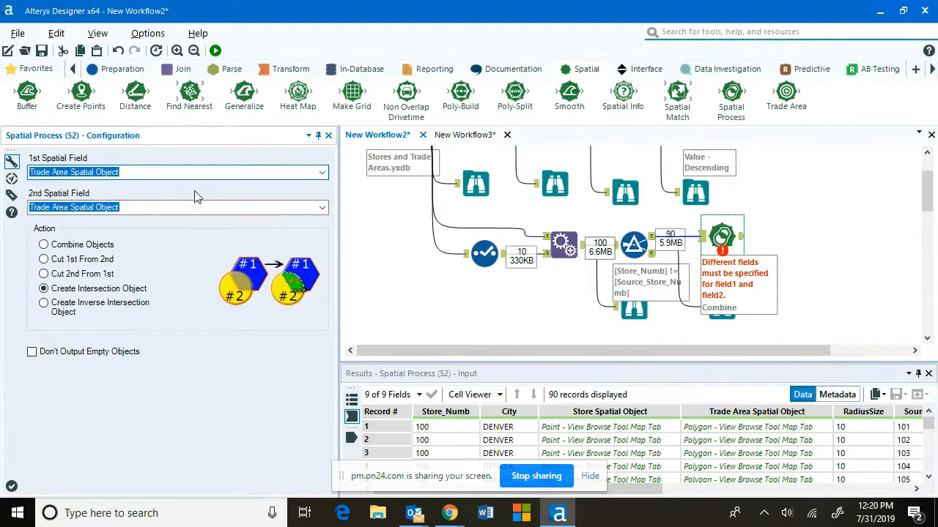
pyautogui.click(321, 207)
pyautogui.click(40, 250)
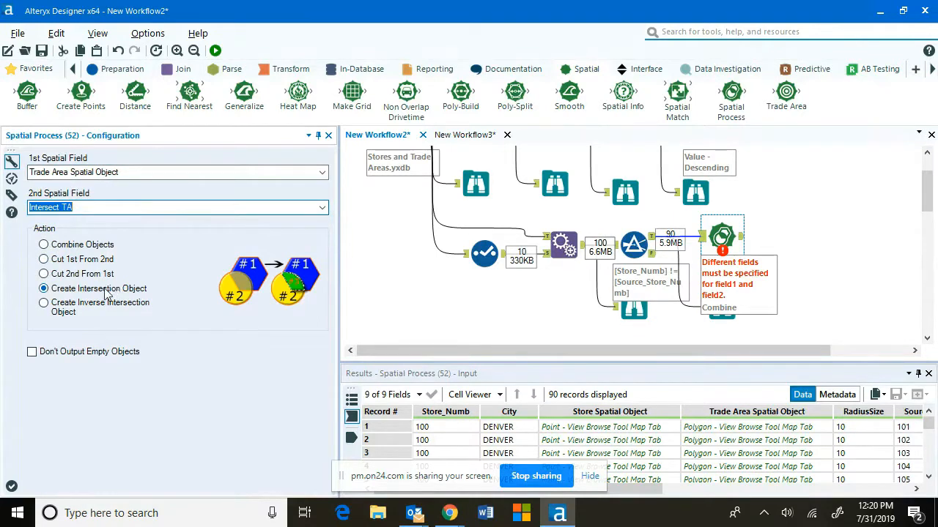
# - Connect a Browse tool to the Spatial Process output and run the workflow
pyautogui.click(30, 69)
pyautogui.moveTo(27, 94); pyautogui.dragTo(795, 241)
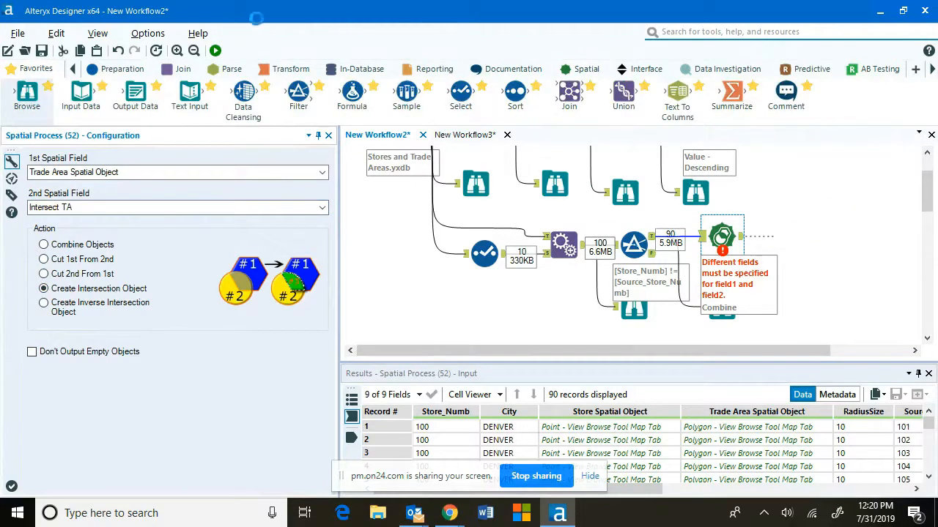
pyautogui.click(214, 50)
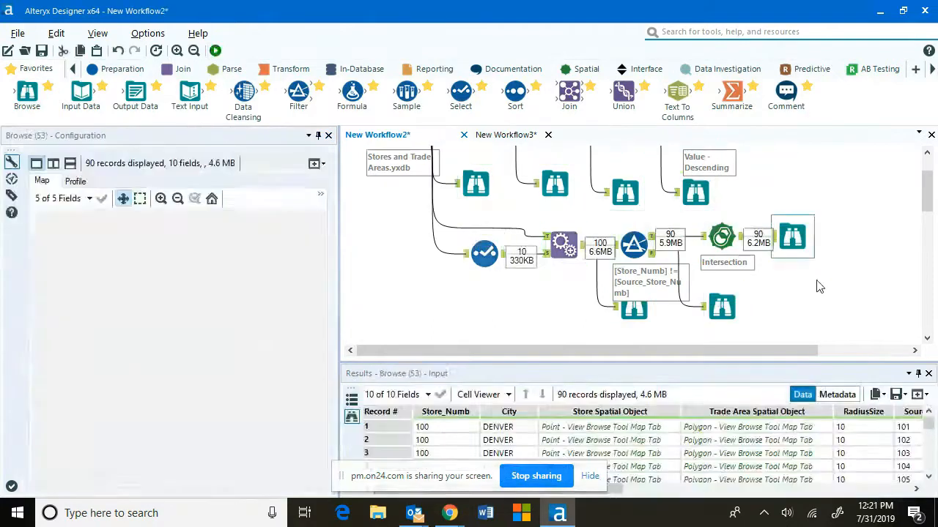
pyautogui.click(574, 293)
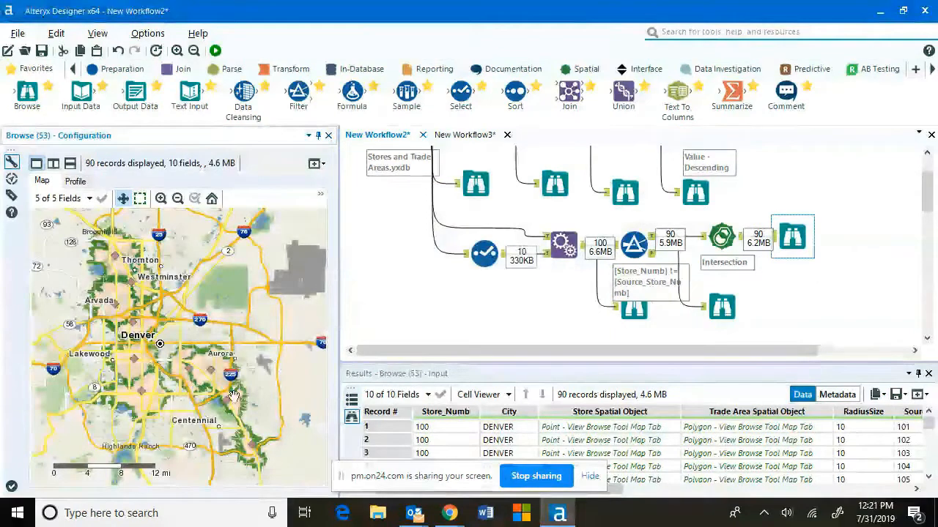
# - Inspect the SpatialObj_Process values in the Browse results and highlight record 5 on the map
pyautogui.moveTo(614, 491); pyautogui.dragTo(913, 513)
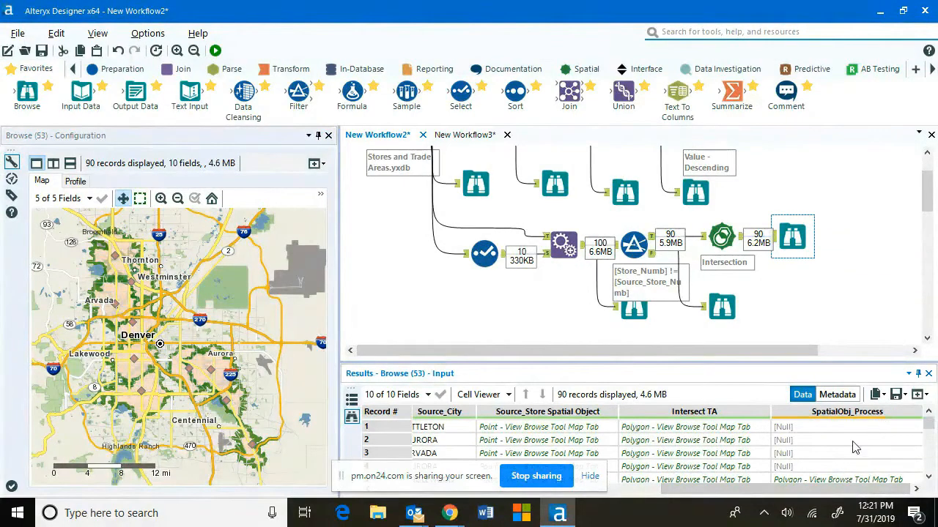
pyautogui.scroll(-1, 818, 450)
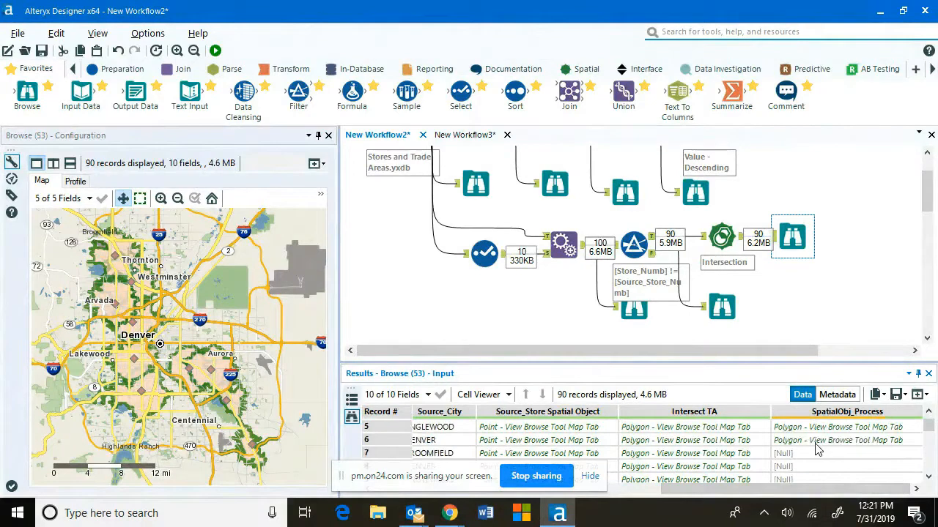
pyautogui.click(418, 433)
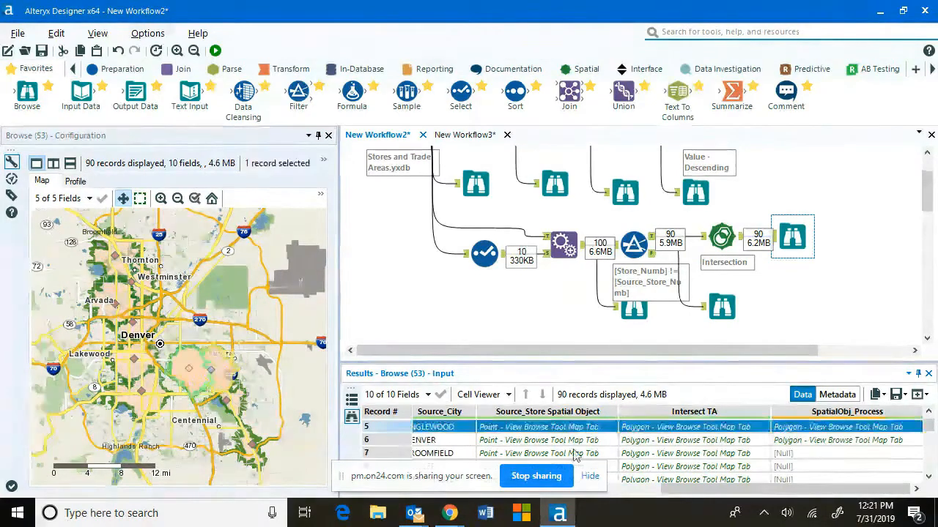
pyautogui.moveTo(795, 489); pyautogui.dragTo(489, 505)
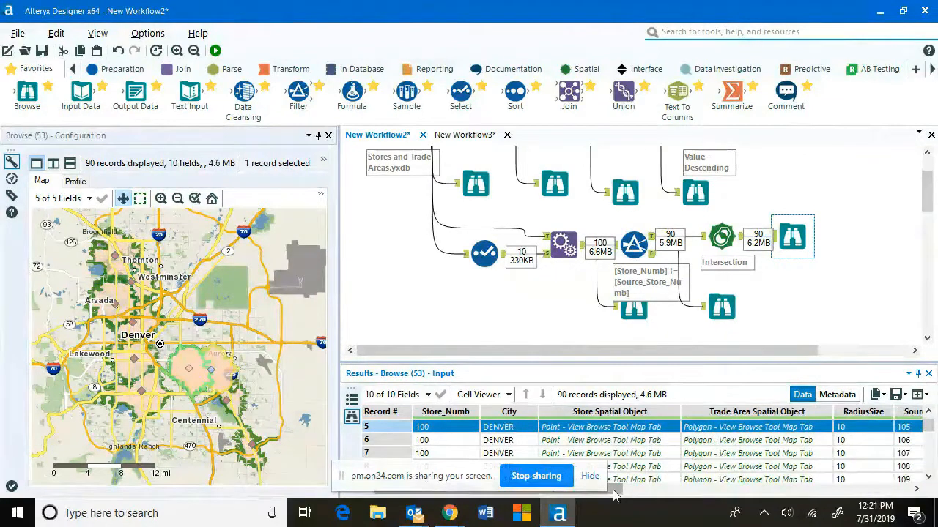
pyautogui.moveTo(613, 492)
pyautogui.mouseDown()
pyautogui.moveTo(672, 493)
pyautogui.moveTo(611, 491)
pyautogui.mouseUp()
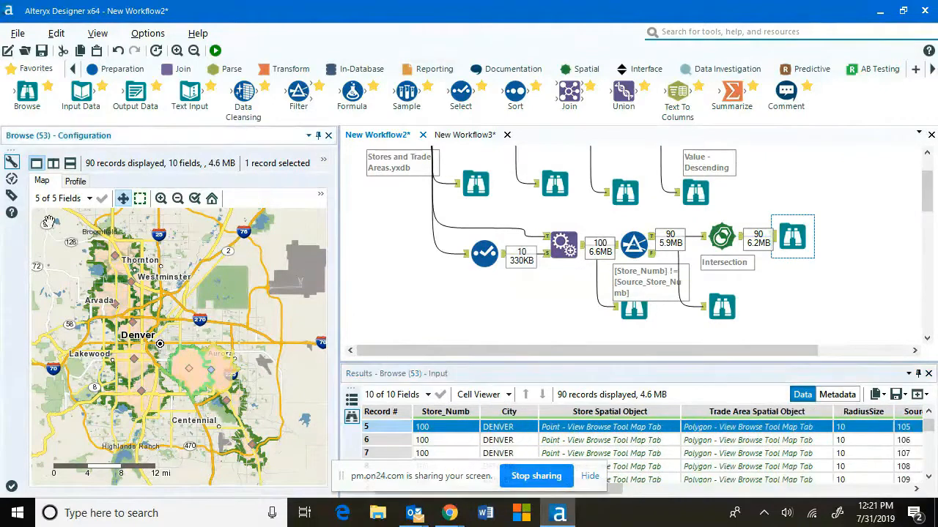
# - Limit the map to the SpatialObj_Process field, briefly comparing it with the Trade Area Spatial Object for record 5
pyautogui.click(90, 200)
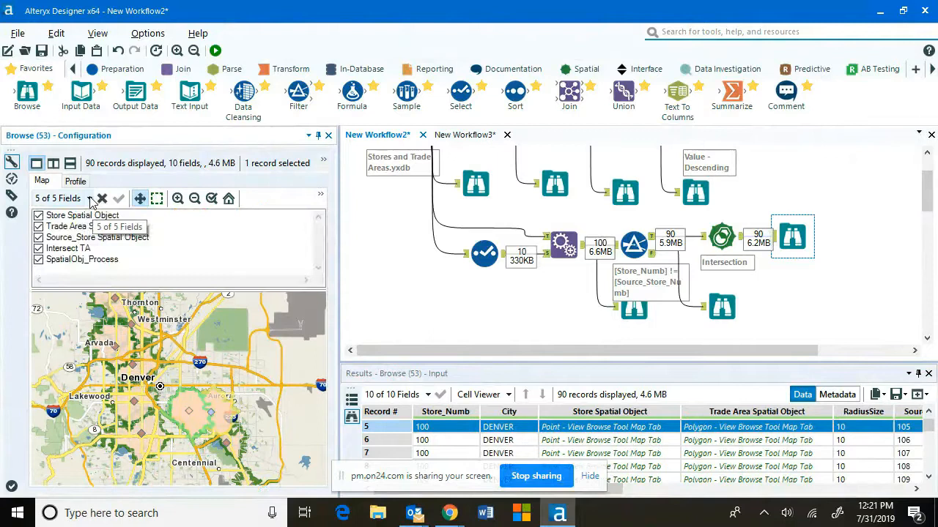
pyautogui.click(40, 219)
pyautogui.click(39, 216)
pyautogui.click(39, 237)
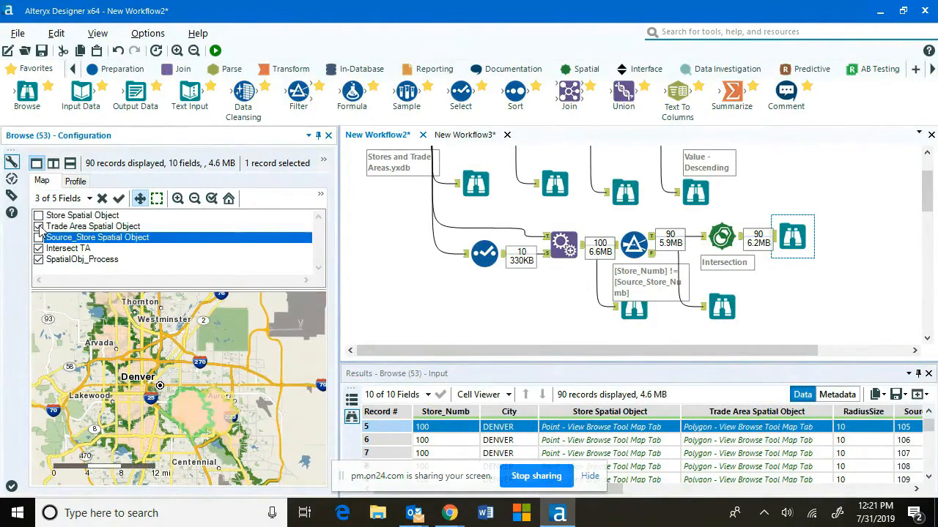
pyautogui.click(39, 226)
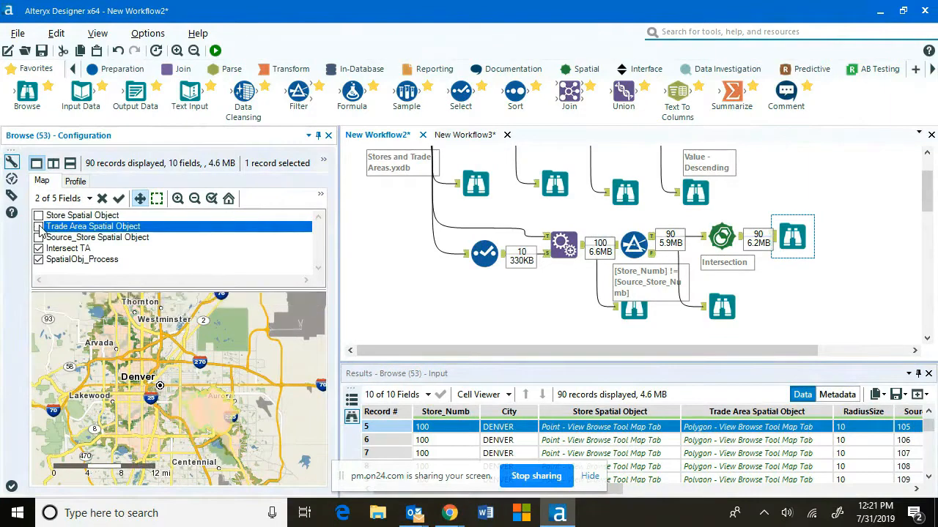
pyautogui.click(39, 249)
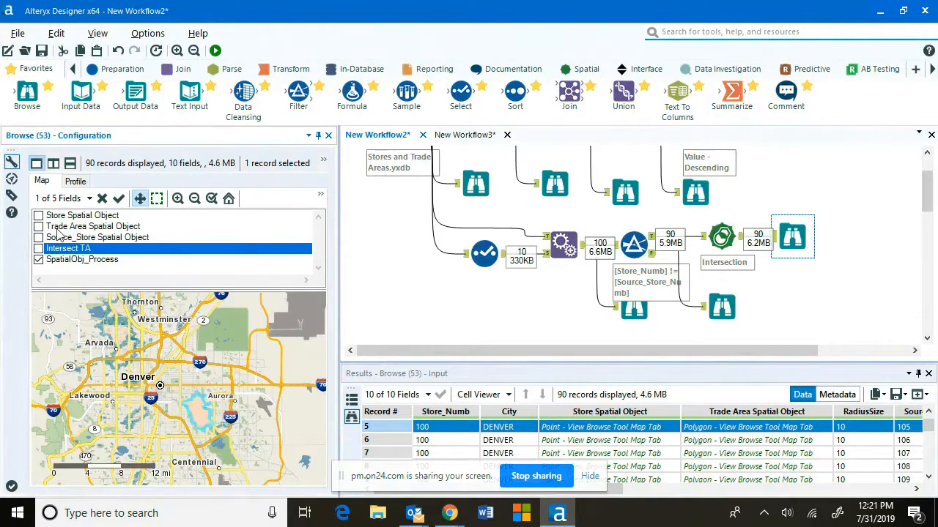
pyautogui.click(39, 227)
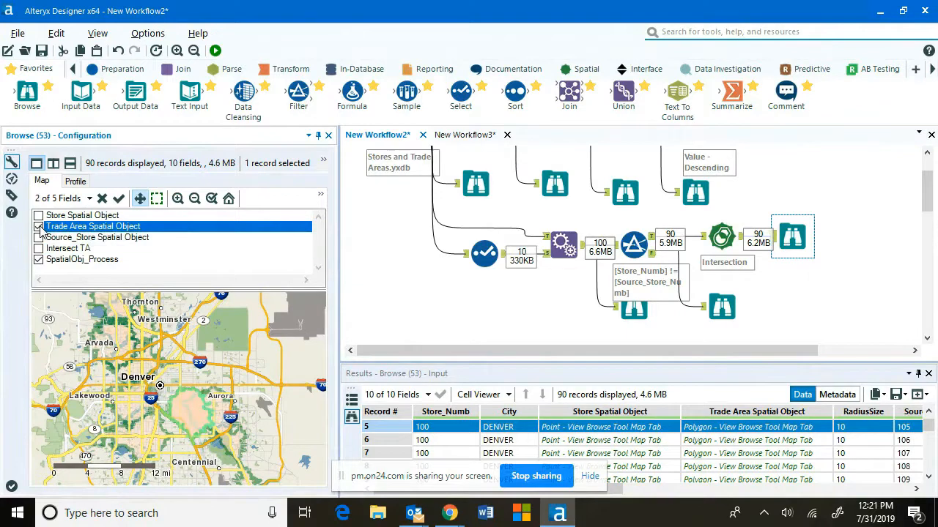
pyautogui.click(39, 227)
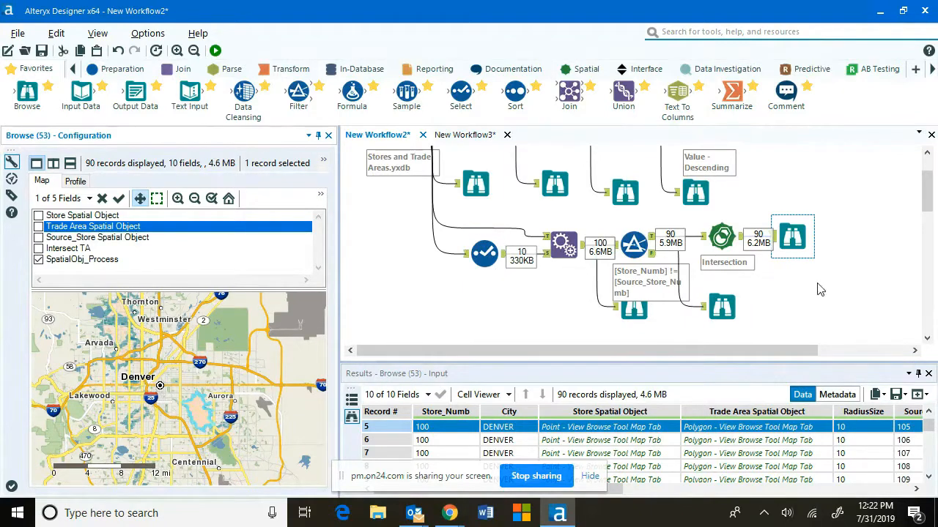
# - Move the Spatial Process Browse tool down and connect a Filter keeping records where SpatialObj_Process is not null
pyautogui.moveTo(793, 235); pyautogui.dragTo(802, 304)
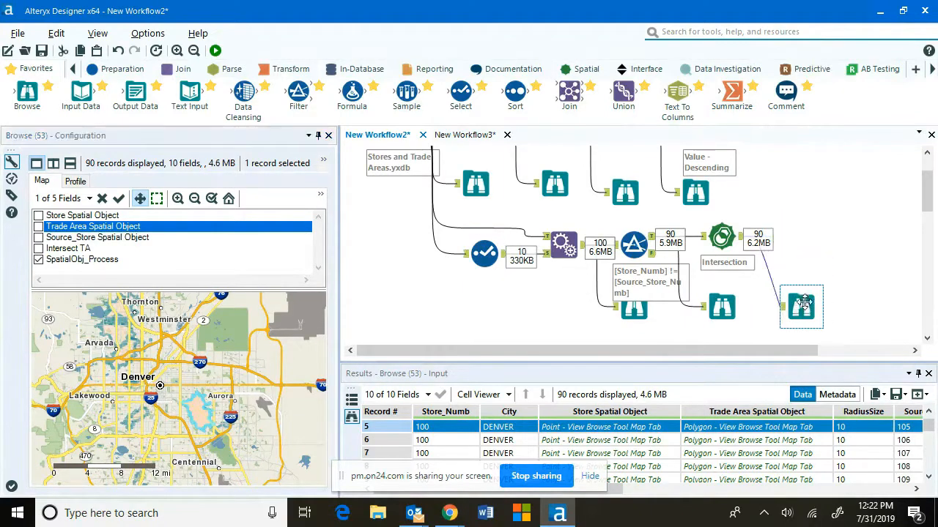
pyautogui.moveTo(308, 105); pyautogui.dragTo(800, 238)
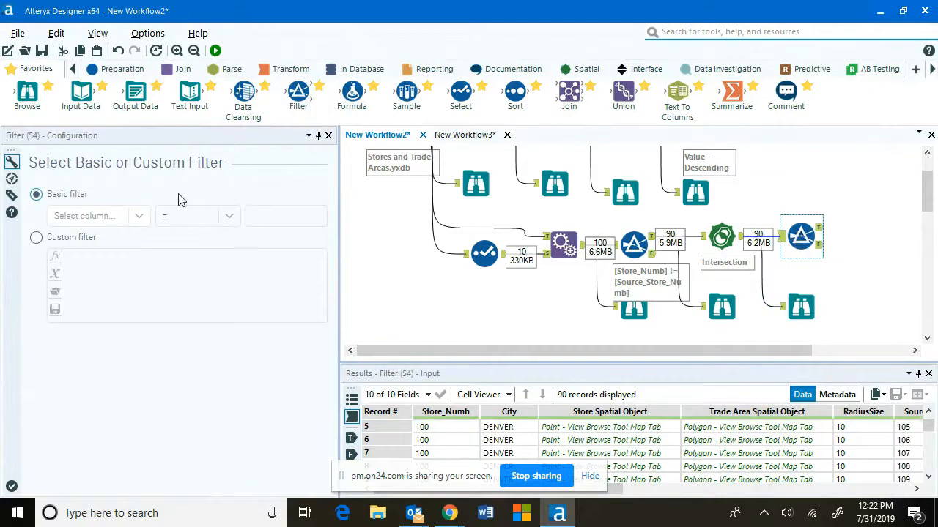
pyautogui.click(139, 217)
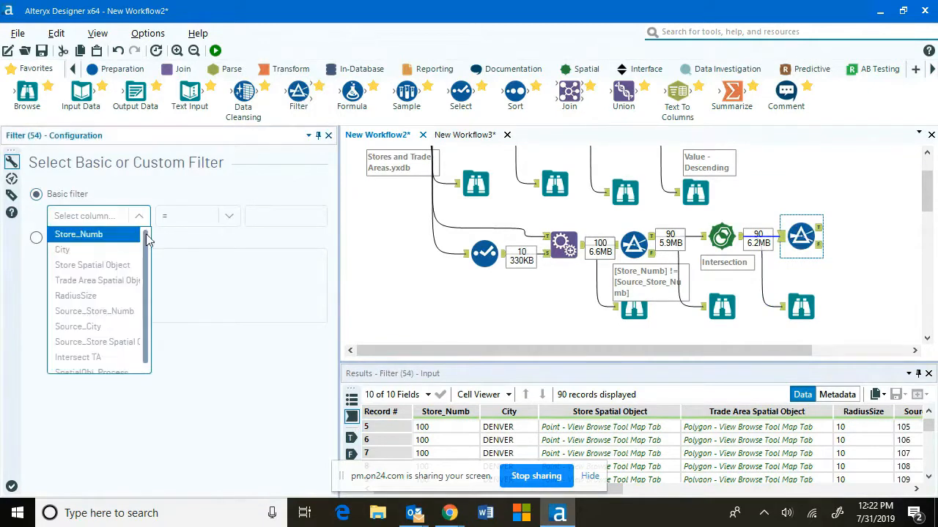
pyautogui.scroll(-1, 135, 308)
pyautogui.click(130, 366)
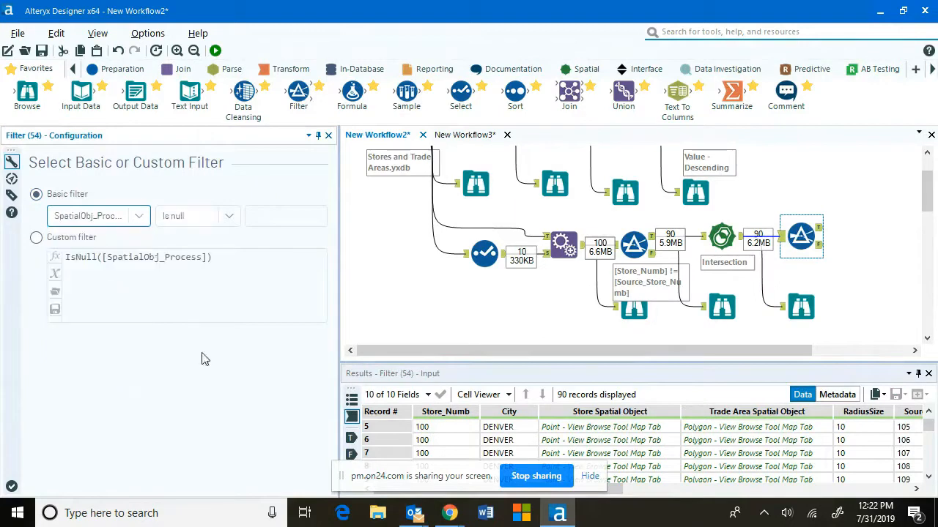
pyautogui.click(226, 215)
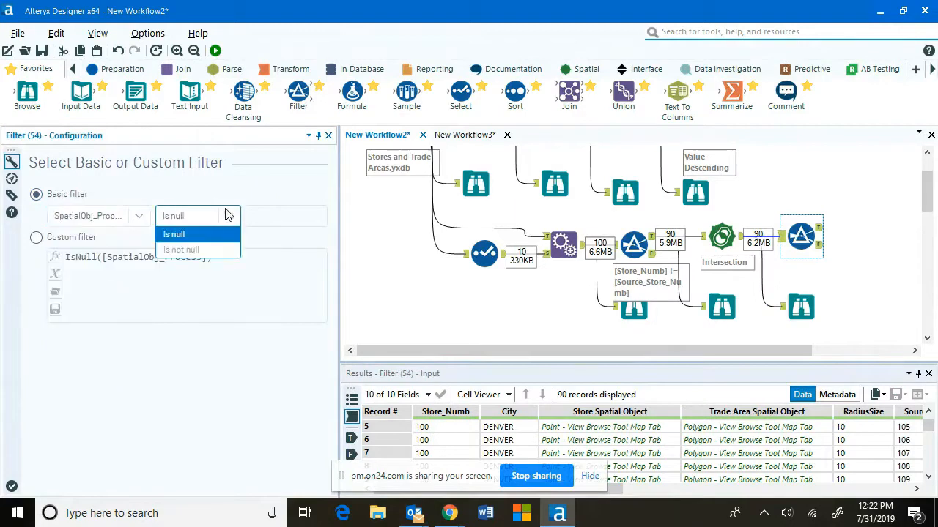
pyautogui.click(188, 250)
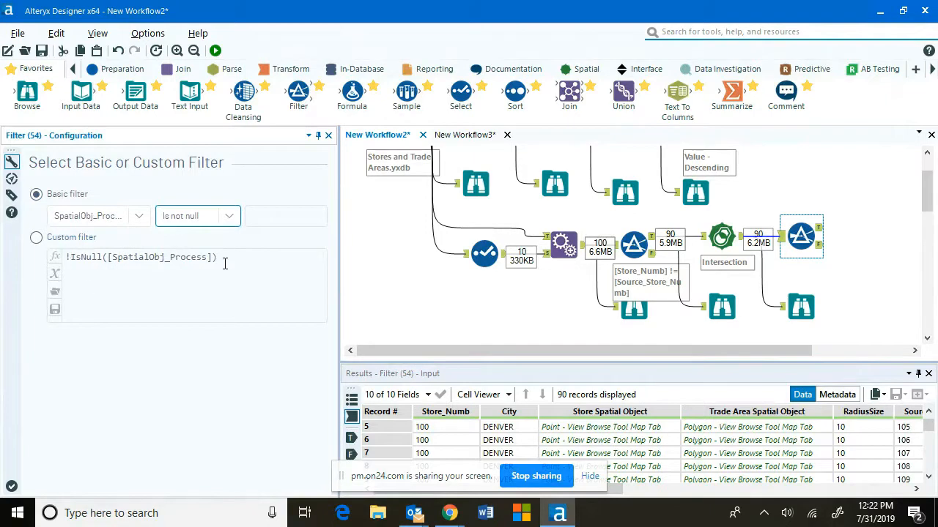
# - Connect a Browse tool to the new Filter's True output and run the workflow
pyautogui.moveTo(27, 92); pyautogui.dragTo(867, 227)
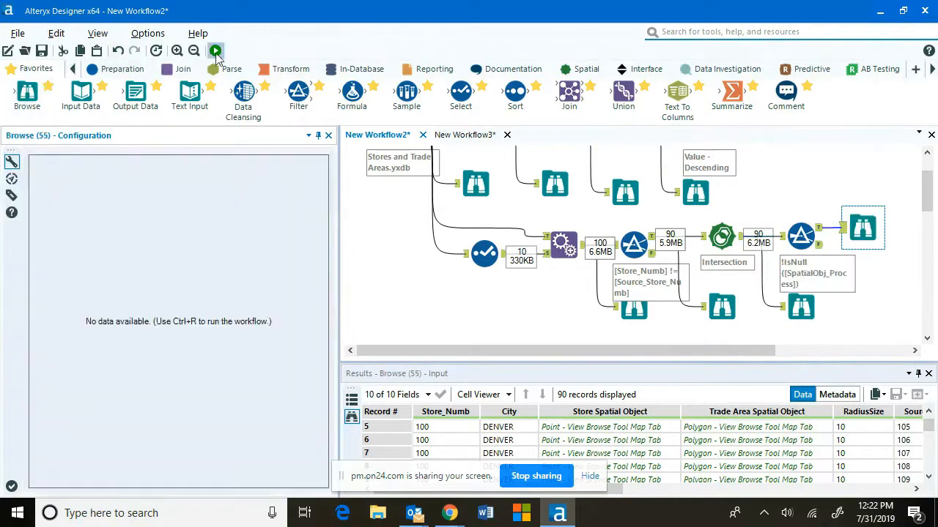
pyautogui.click(214, 51)
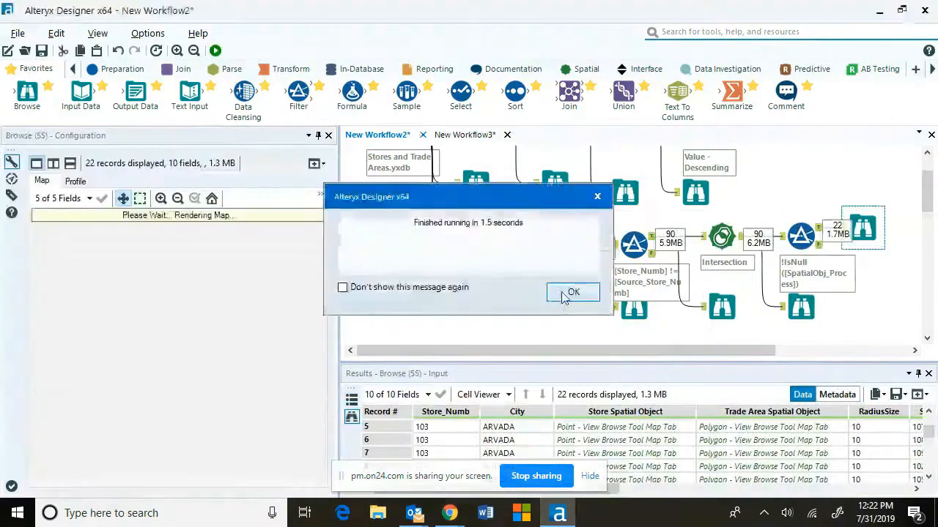
pyautogui.click(564, 294)
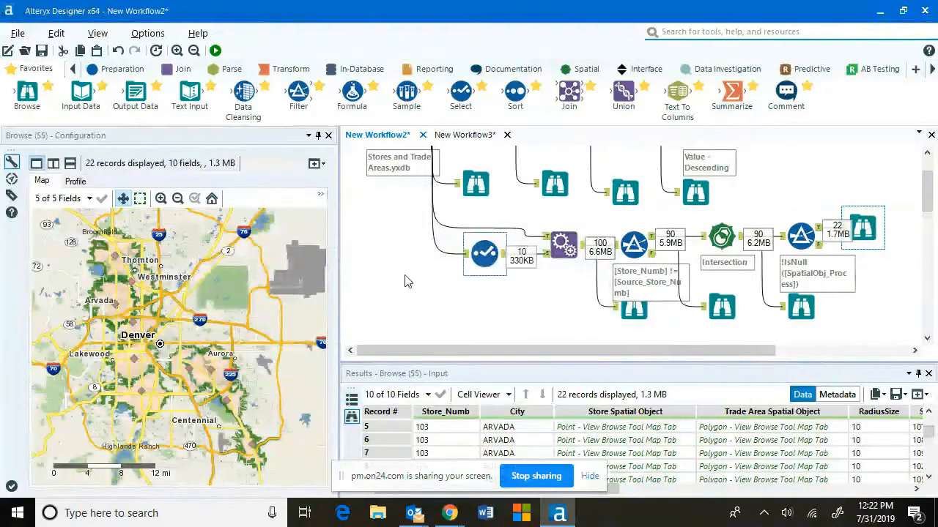
# - Show only the SpatialObj_Process field on the map of the filtered records
pyautogui.click(63, 199)
pyautogui.click(39, 218)
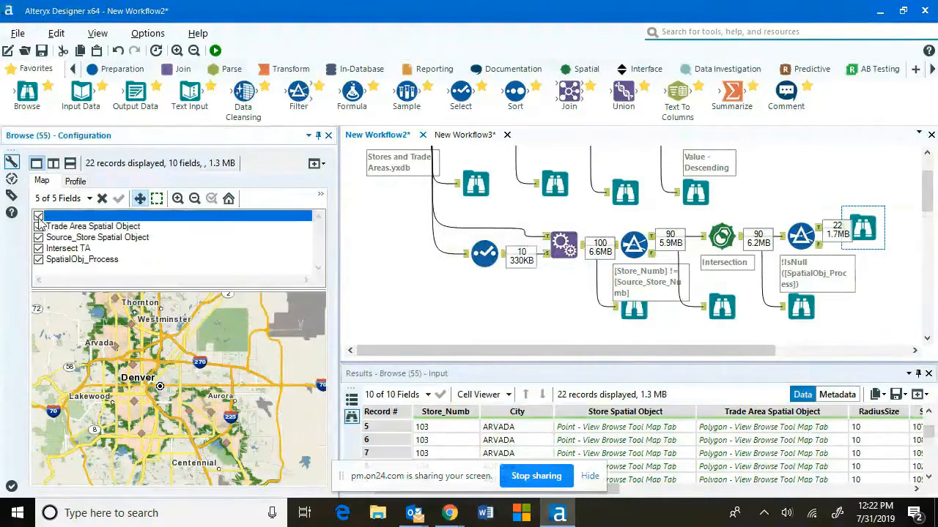
pyautogui.click(39, 216)
pyautogui.click(38, 226)
pyautogui.click(39, 238)
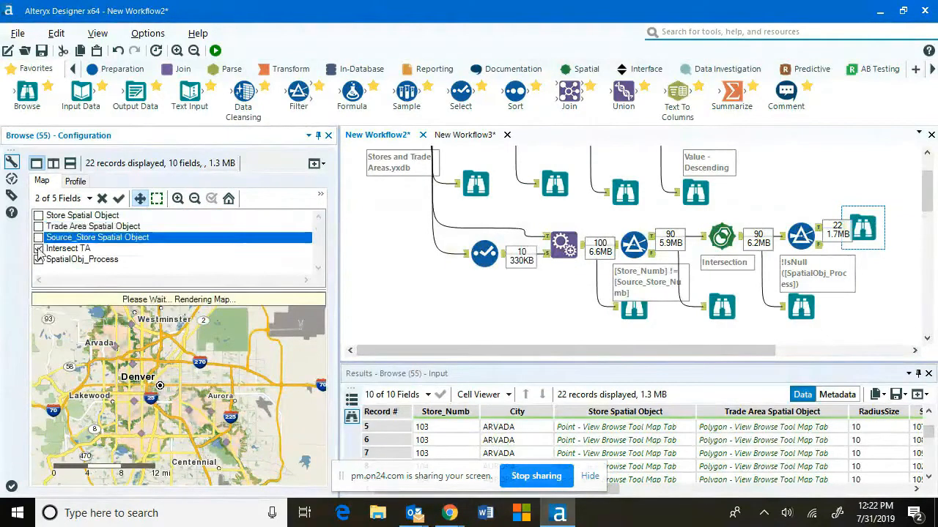
pyautogui.click(39, 248)
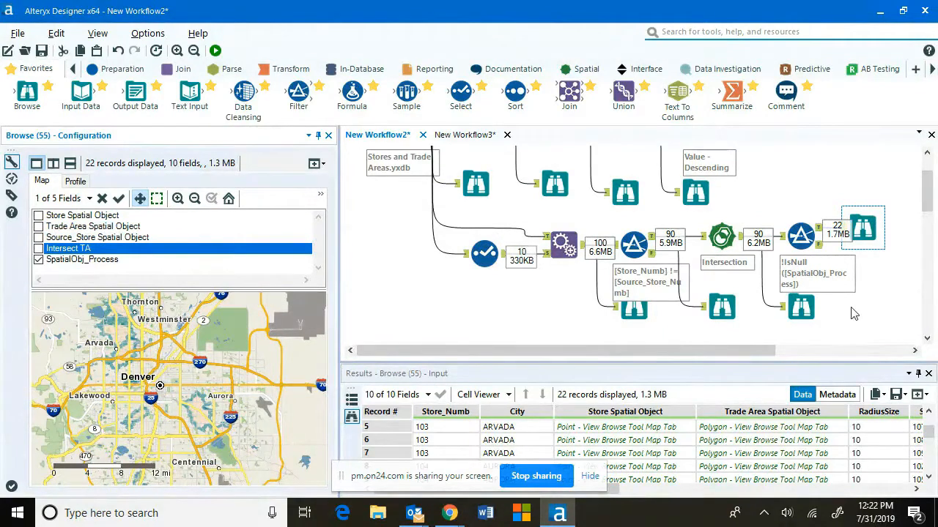
# - Place an Input Data tool in the empty canvas area below the workflow and load Store 100 with Radius.yxdb
pyautogui.scroll(-1, 875, 306)
pyautogui.scroll(-2, 875, 306)
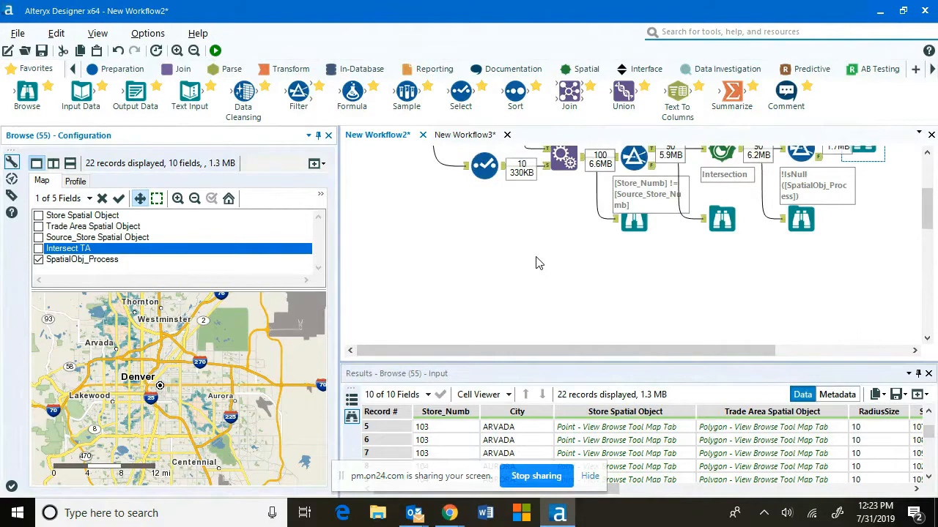
pyautogui.scroll(-1, 536, 263)
pyautogui.click(633, 194)
pyautogui.click(597, 70)
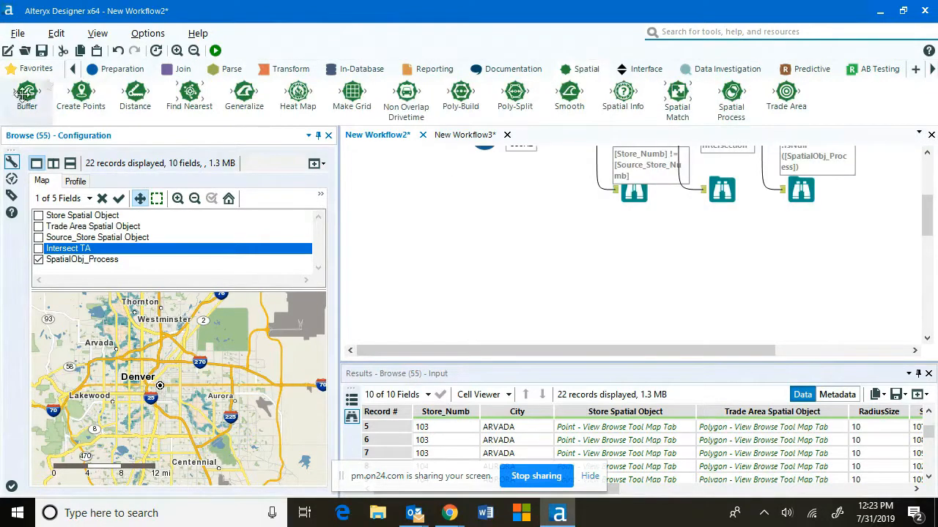
pyautogui.click(33, 68)
pyautogui.moveTo(79, 93); pyautogui.dragTo(401, 240)
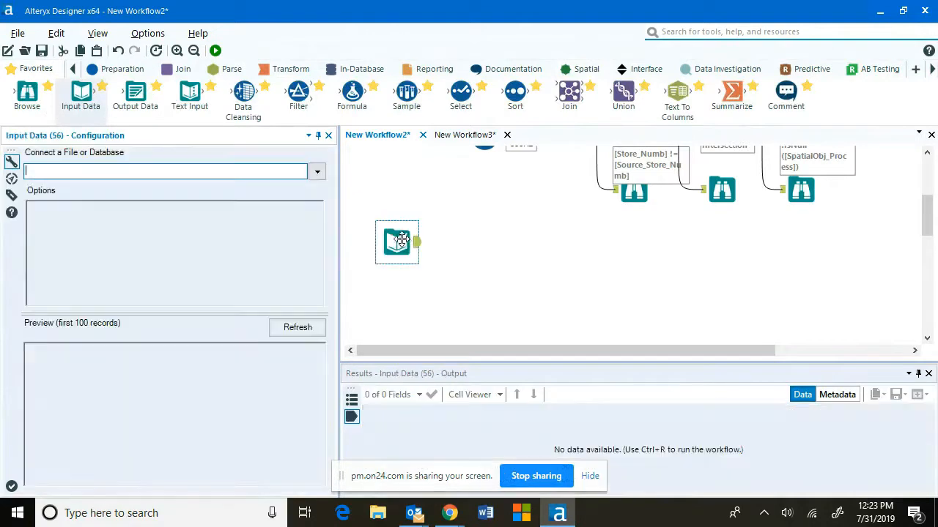
pyautogui.click(317, 172)
pyautogui.click(241, 196)
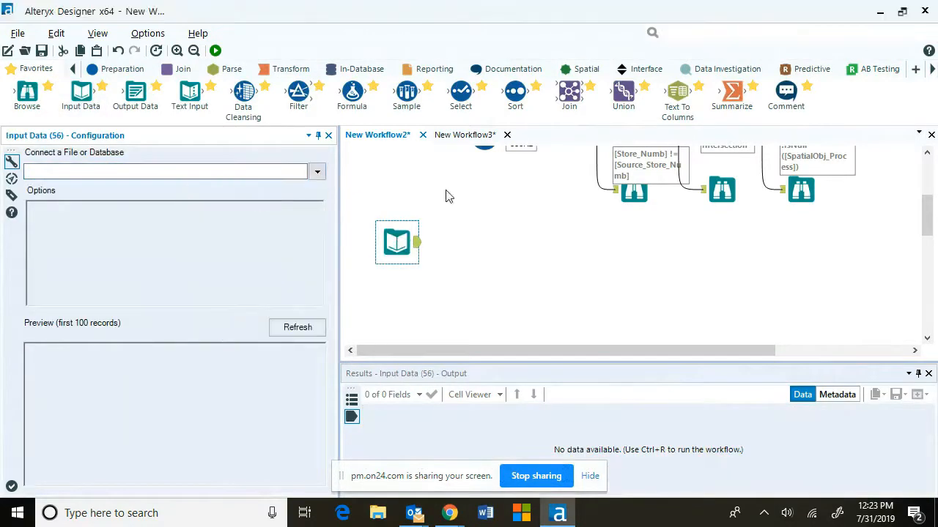
pyautogui.click(425, 305)
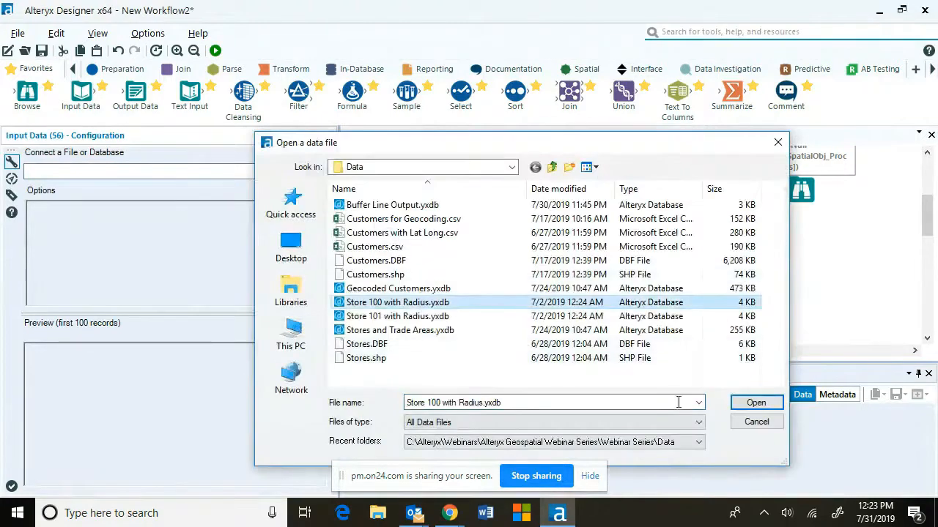
pyautogui.click(756, 403)
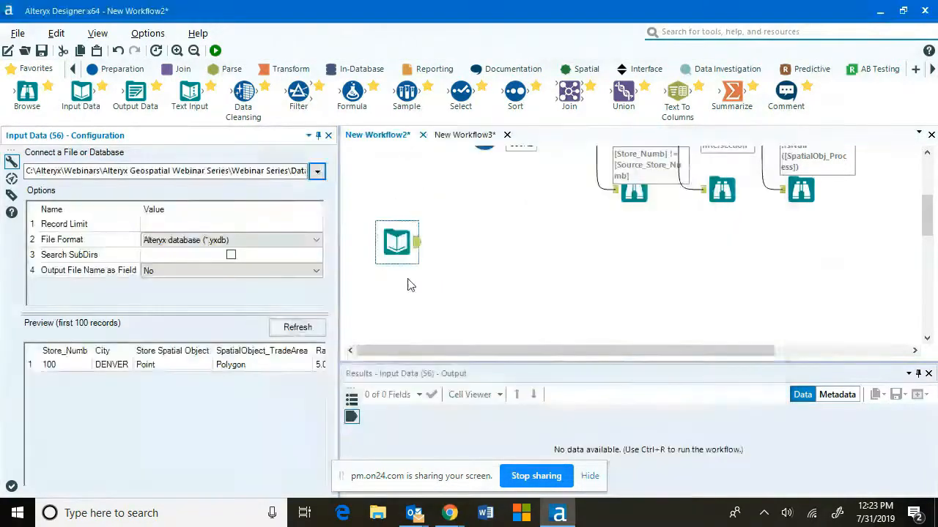
# - Add a second Input Data tool below the first and load Store 101 with Radius.yxdb
pyautogui.moveTo(80, 95)
pyautogui.mouseDown()
pyautogui.moveTo(369, 264)
pyautogui.moveTo(397, 311)
pyautogui.mouseUp()
pyautogui.click(319, 175)
pyautogui.click(316, 189)
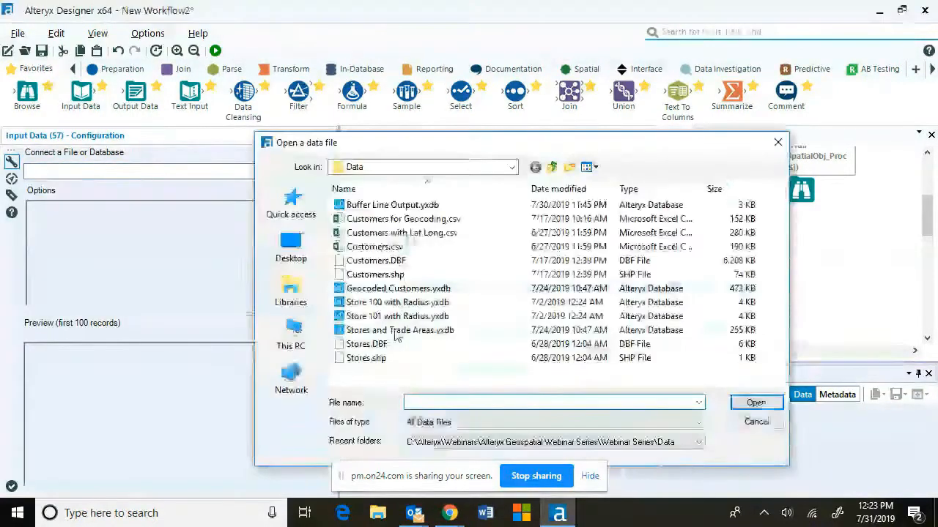
pyautogui.click(414, 316)
pyautogui.click(751, 403)
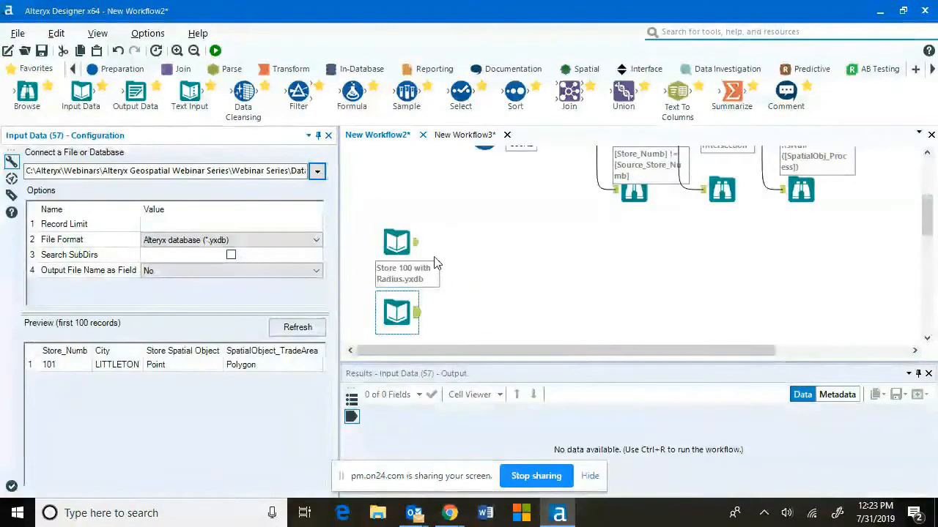
# - Attach Browse tools to both store radius inputs and run the workflow
pyautogui.click(405, 252)
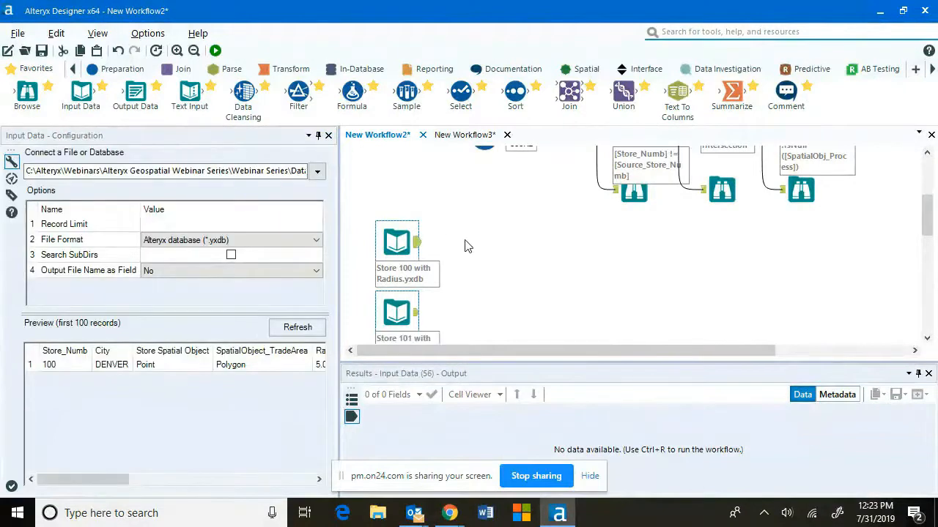
pyautogui.hotkey('ctrl', 'shift', 'b')
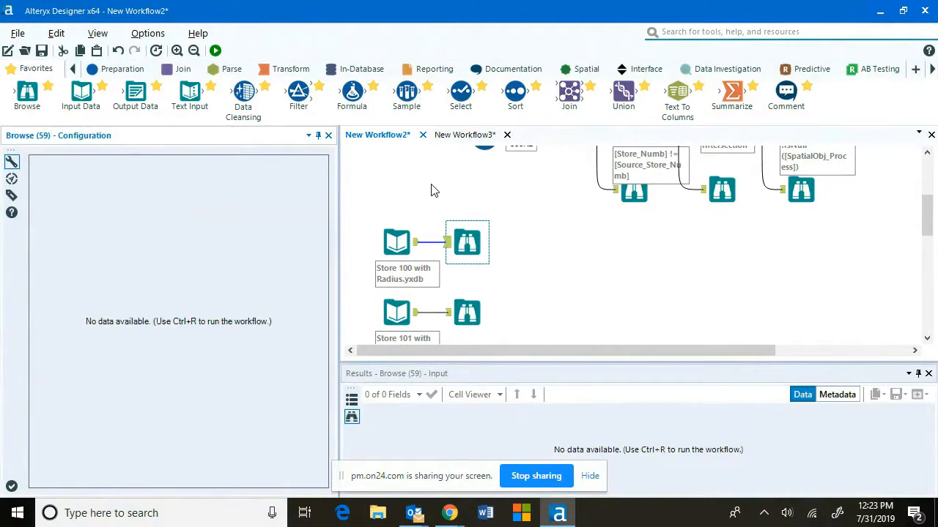
pyautogui.click(396, 242)
pyautogui.click(215, 49)
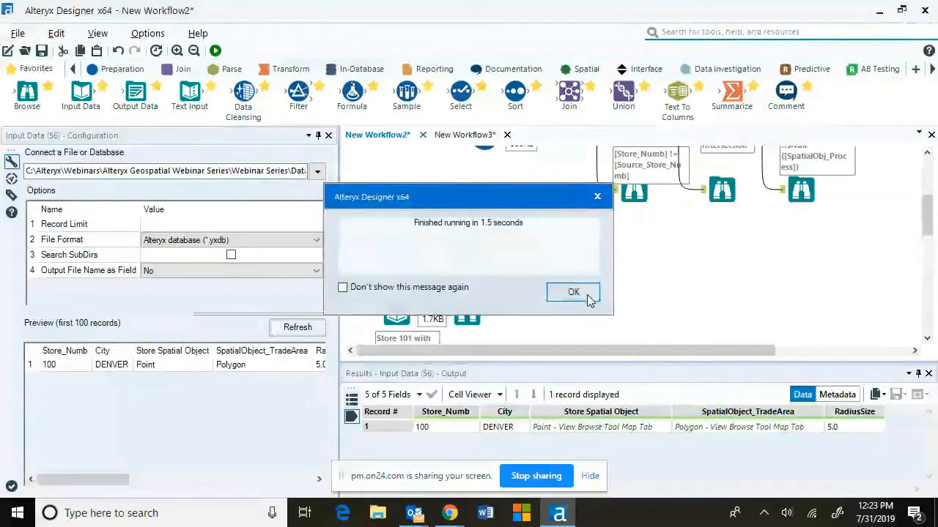
pyautogui.click(587, 294)
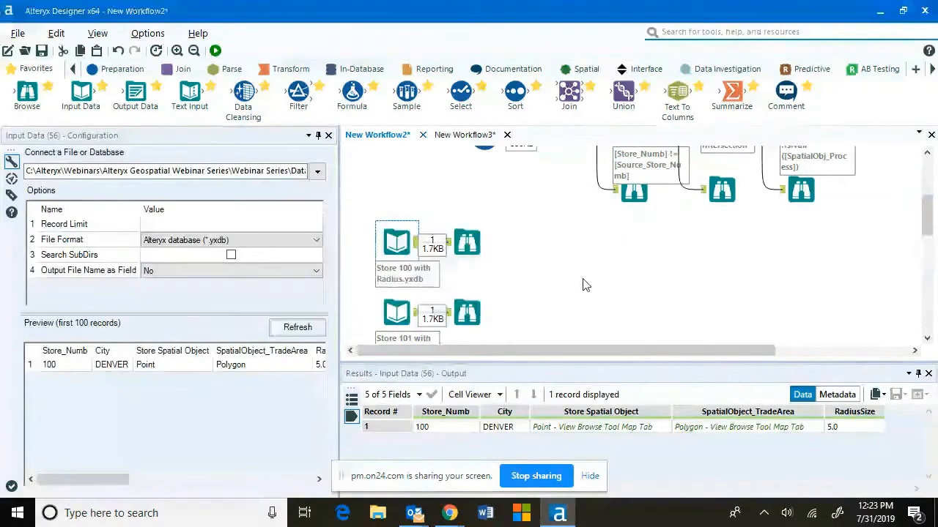
# - Examine the trade area maps of Store 100 and Store 101 in the Browse tools attached to their inputs
pyautogui.click(467, 241)
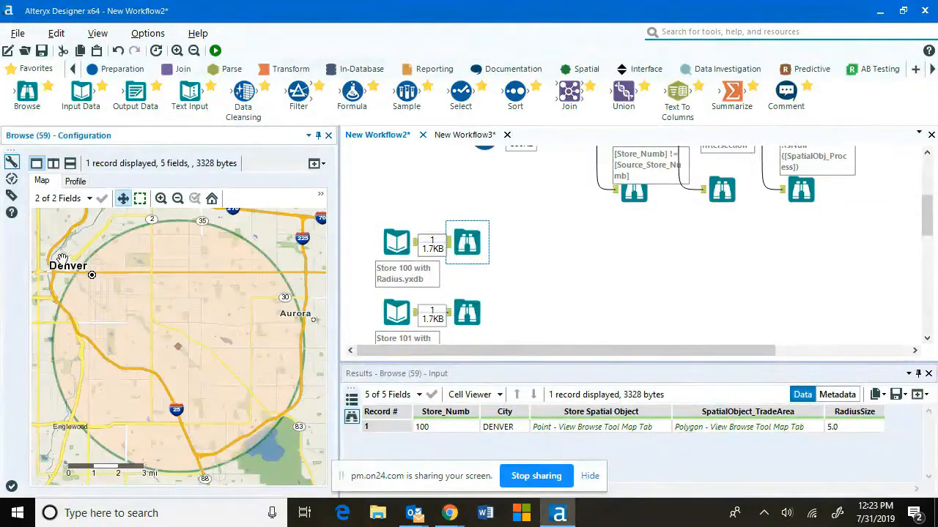
pyautogui.click(473, 311)
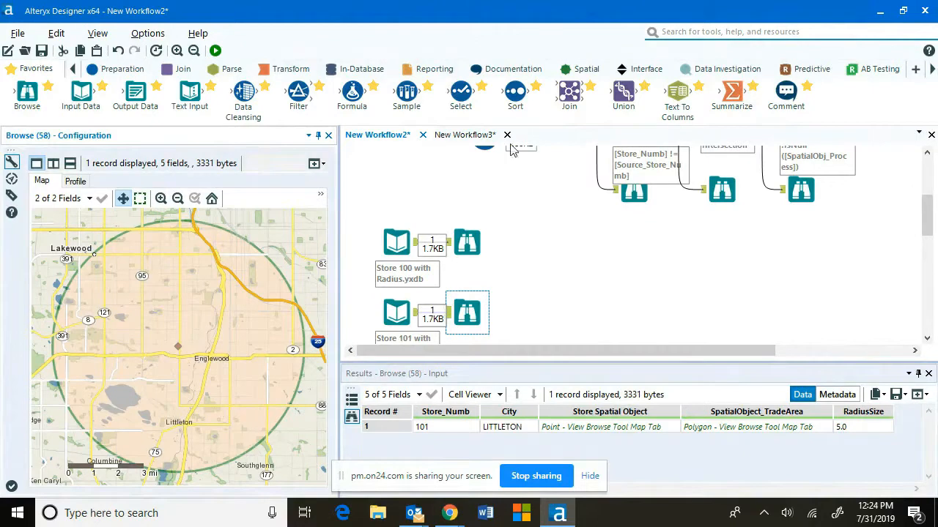
pyautogui.scroll(2, 721, 181)
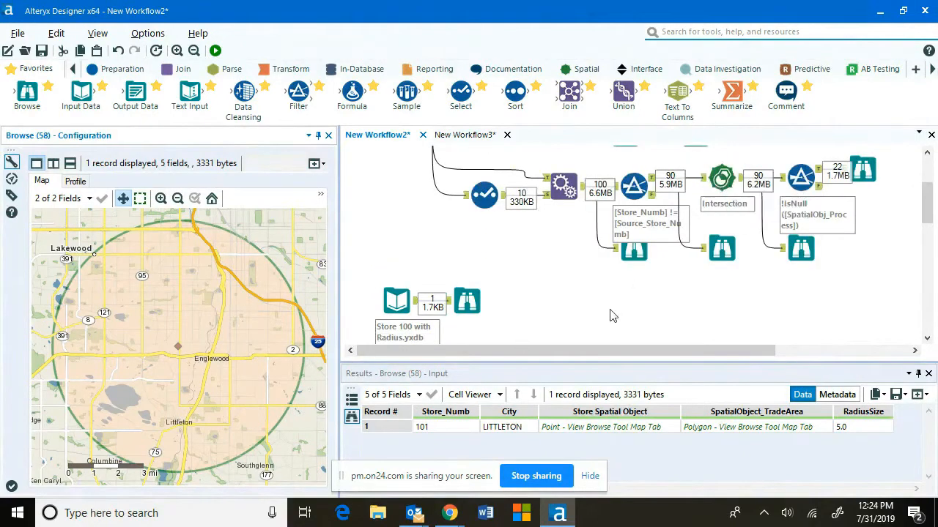
pyautogui.scroll(-1, 540, 293)
pyautogui.scroll(-1, 540, 293)
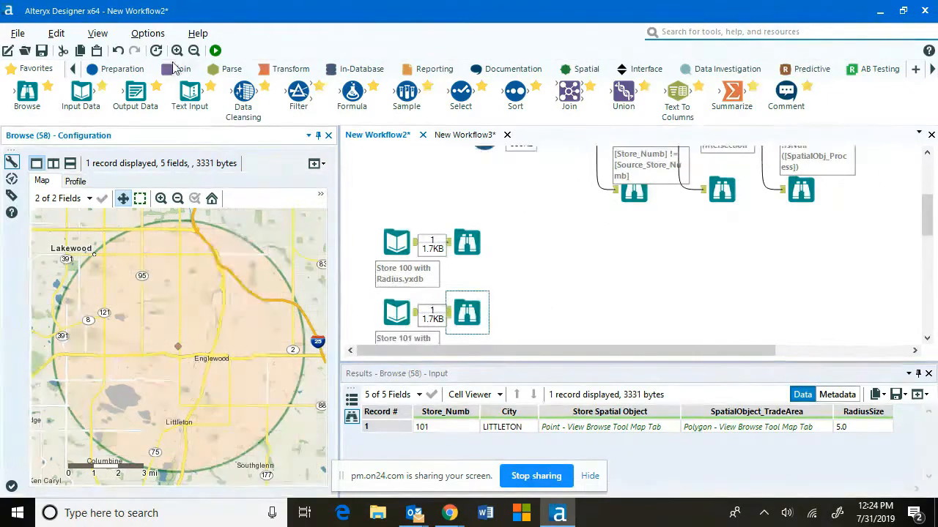
# - Add an Append Fields tool with the Store 100 input as target and the Store 101 input as source
pyautogui.click(183, 68)
pyautogui.moveTo(26, 92); pyautogui.dragTo(533, 273)
pyautogui.moveTo(416, 243); pyautogui.dragTo(519, 270)
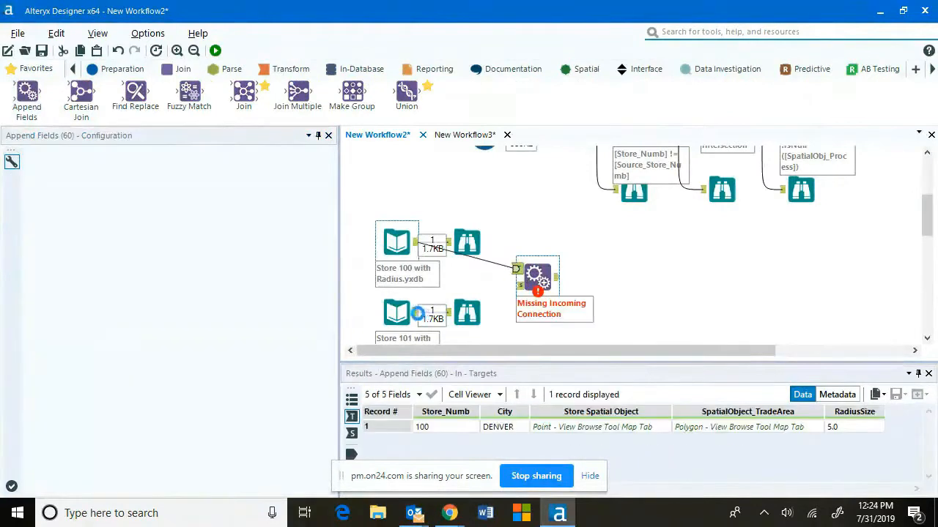
pyautogui.moveTo(433, 317); pyautogui.dragTo(519, 285)
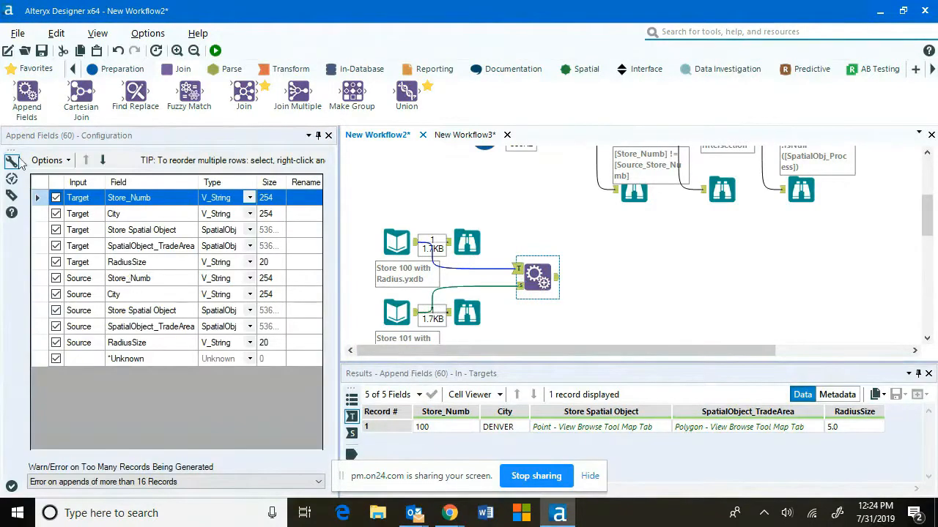
# - Attach a Browse tool to the Append Fields output, run the workflow and review the fields of the combined record
pyautogui.click(29, 68)
pyautogui.moveTo(27, 92); pyautogui.dragTo(615, 276)
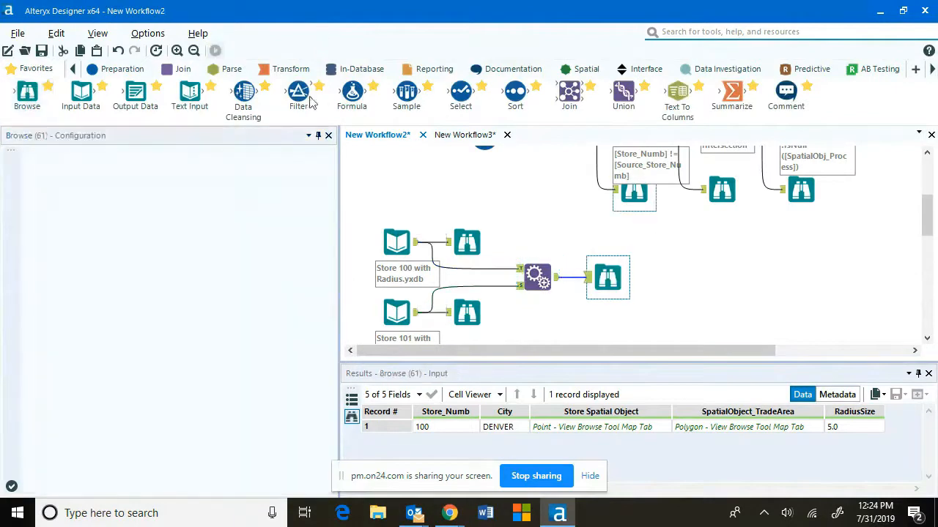
pyautogui.hotkey('ctrl', 'r')
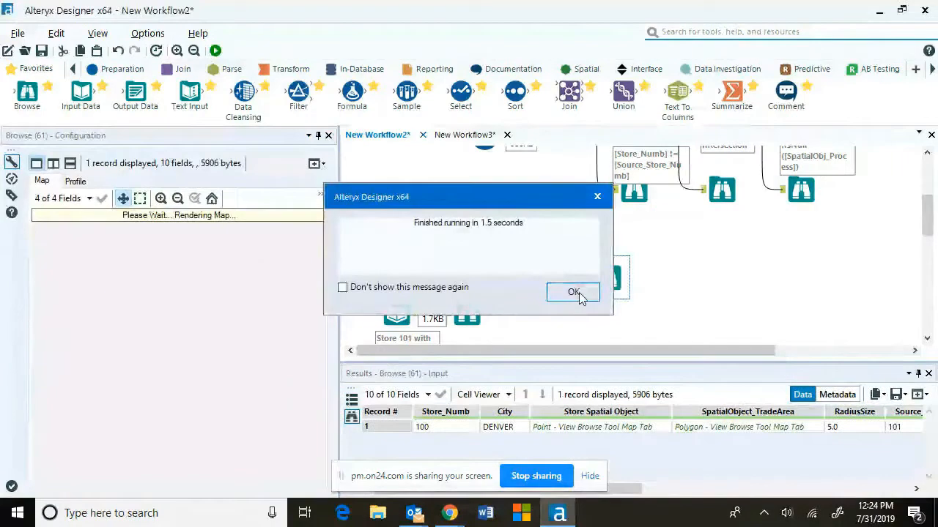
pyautogui.click(574, 292)
pyautogui.click(438, 424)
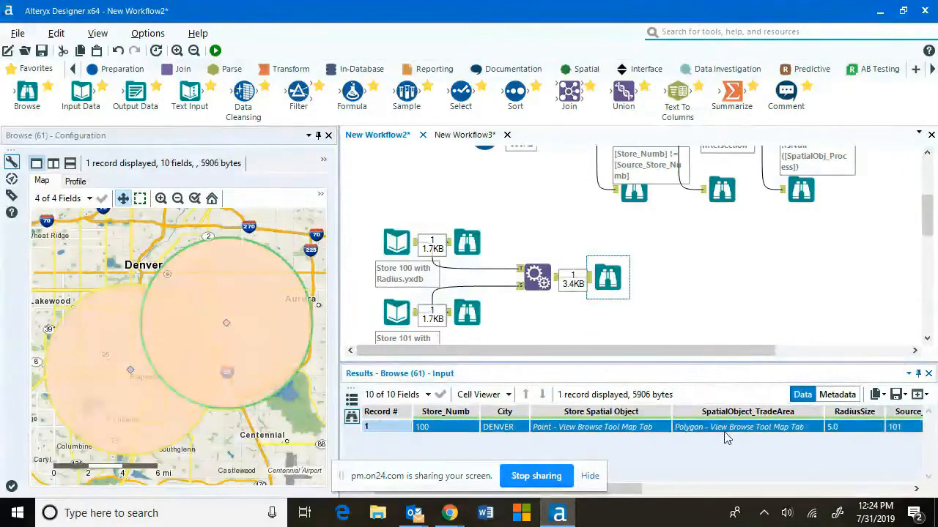
pyautogui.moveTo(636, 489); pyautogui.dragTo(915, 475)
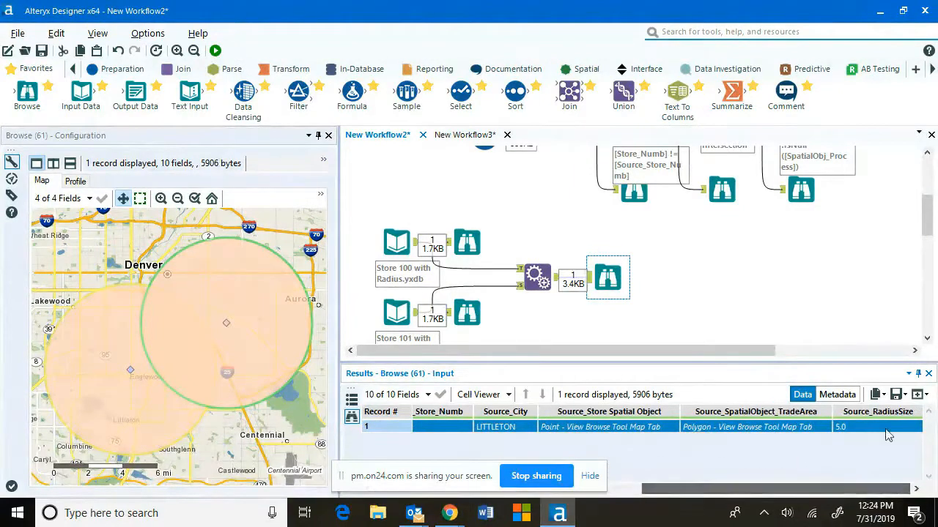
# - Move the Append Fields Browse tool lower and connect a Spatial Process tool to the Append Fields output
pyautogui.moveTo(607, 277); pyautogui.dragTo(616, 331)
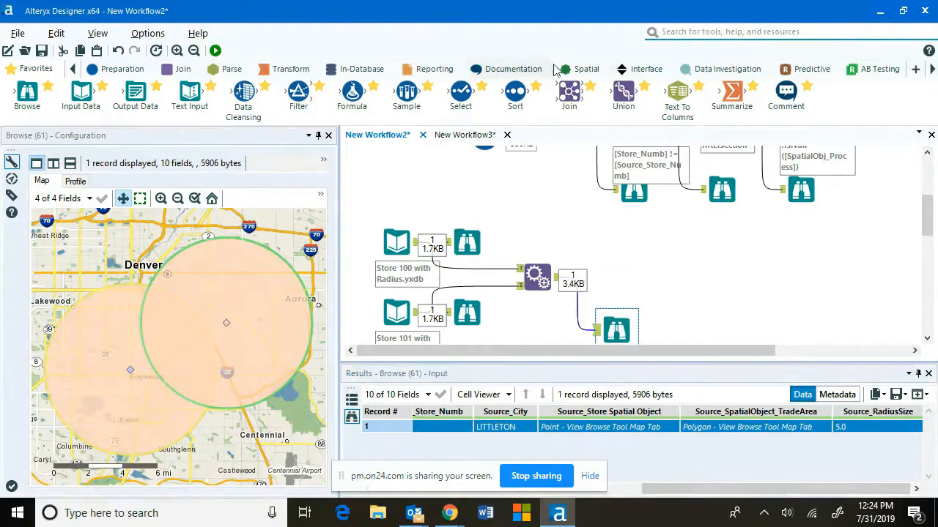
pyautogui.click(584, 69)
pyautogui.moveTo(730, 93); pyautogui.dragTo(616, 277)
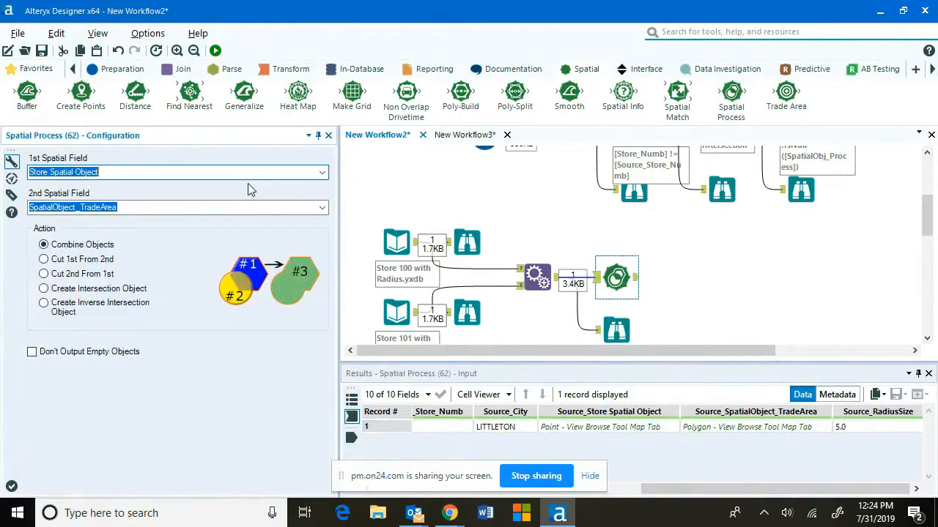
# - Configure Spatial Process with SpatialObject_TradeArea as first field, Source_SpatialObject_TradeArea as second field, and the action Cut 1st From 2nd
pyautogui.click(323, 173)
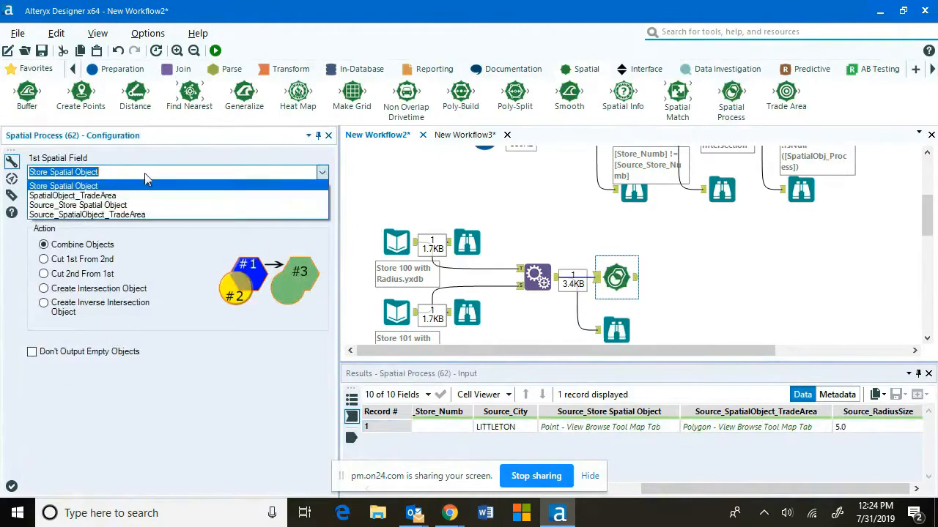
pyautogui.click(71, 196)
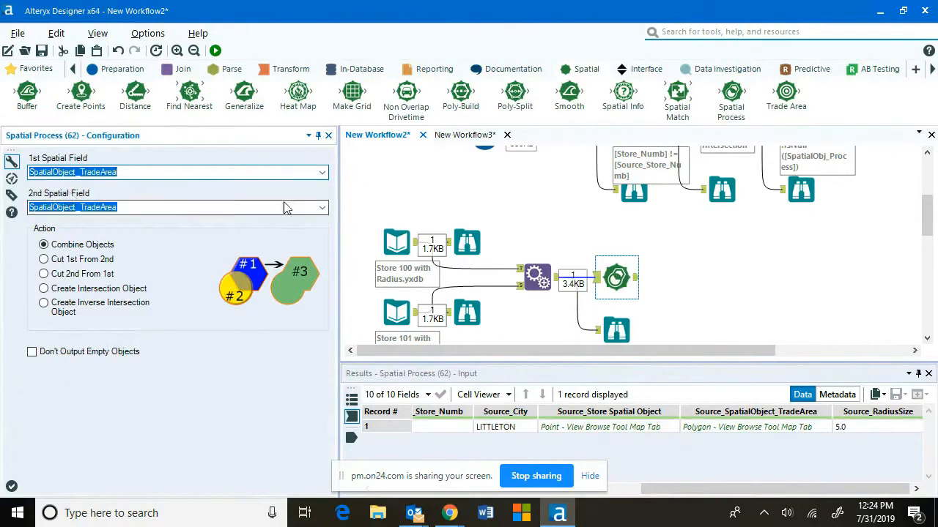
pyautogui.click(322, 207)
pyautogui.click(73, 250)
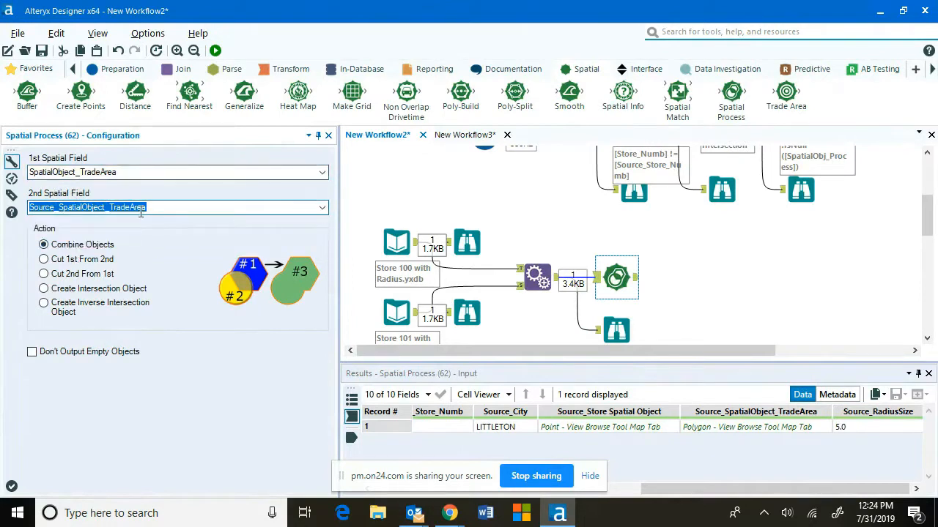
pyautogui.click(46, 260)
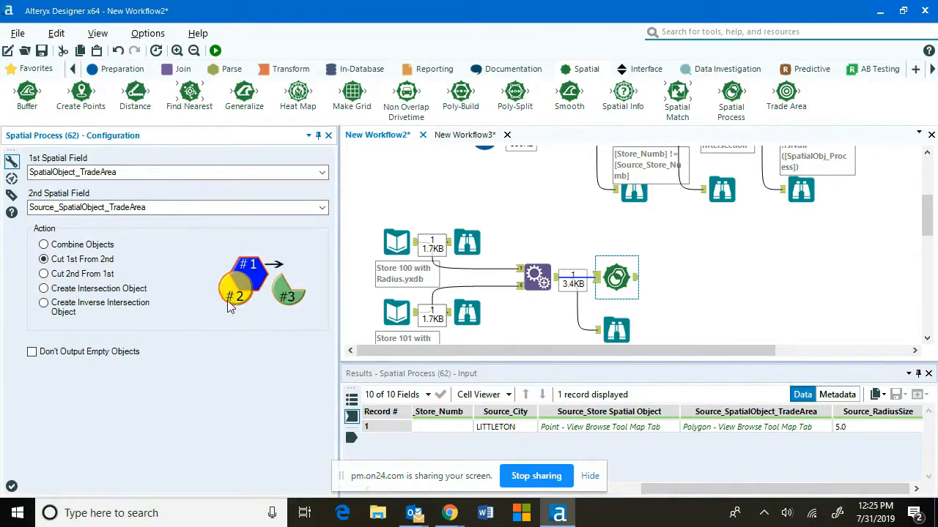
# - Attach a Browse tool to the Spatial Process output and run the workflow
pyautogui.click(36, 68)
pyautogui.moveTo(27, 92); pyautogui.dragTo(685, 278)
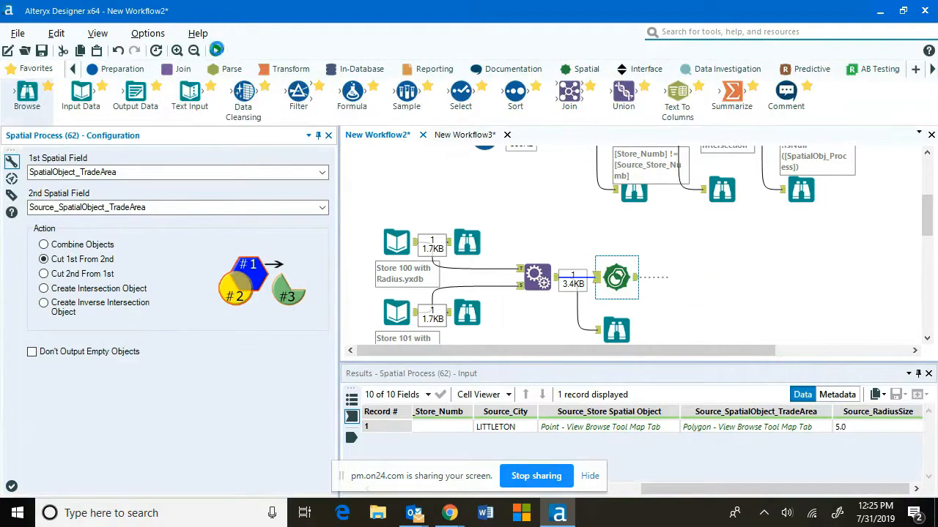
pyautogui.click(215, 50)
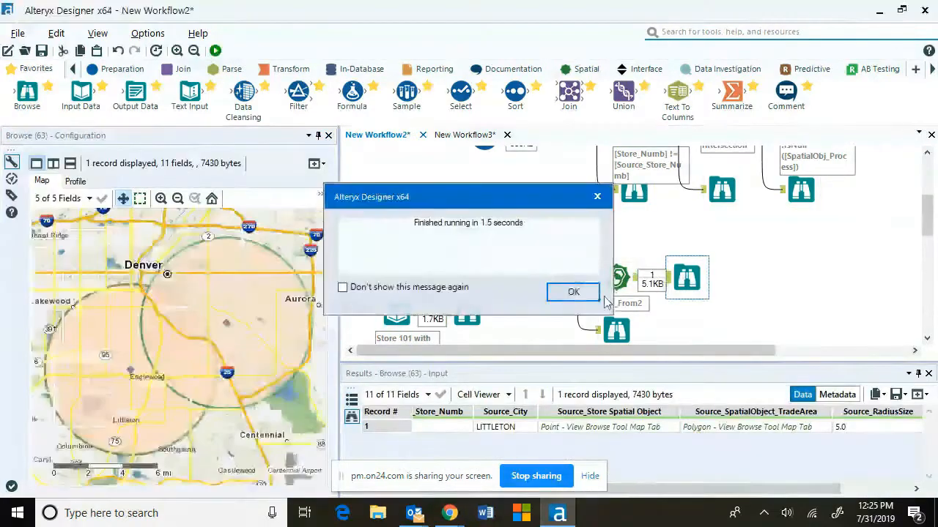
pyautogui.click(590, 294)
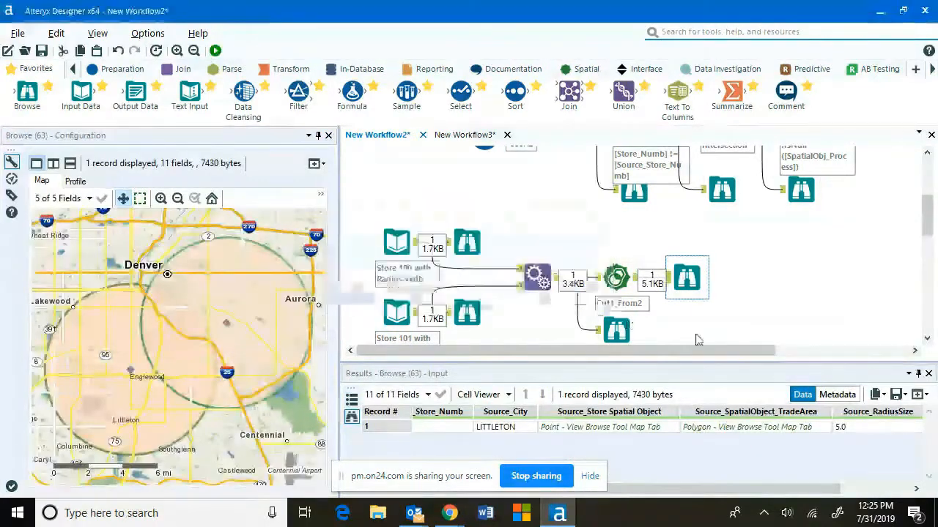
# - Show only SpatialObj_Process on the result map, comparing it briefly with the SpatialObject_TradeArea layer
pyautogui.click(89, 199)
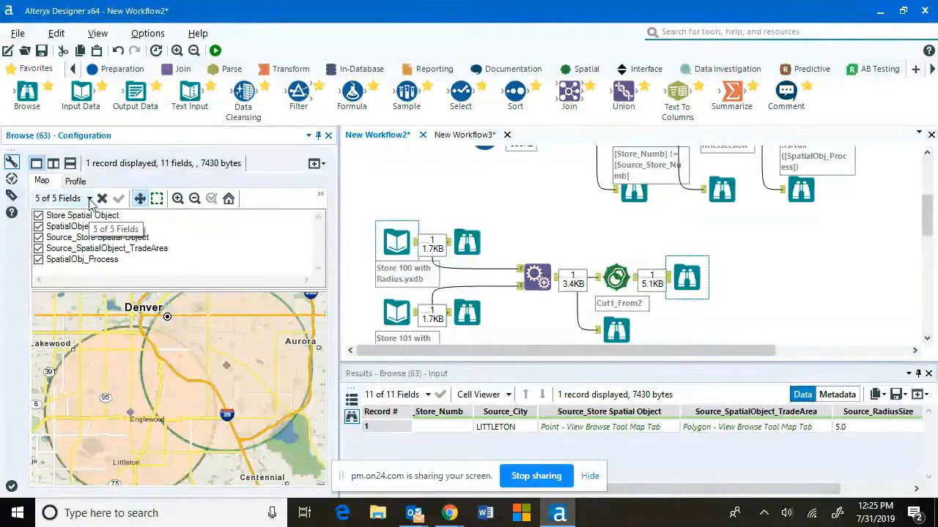
pyautogui.click(39, 217)
pyautogui.click(39, 216)
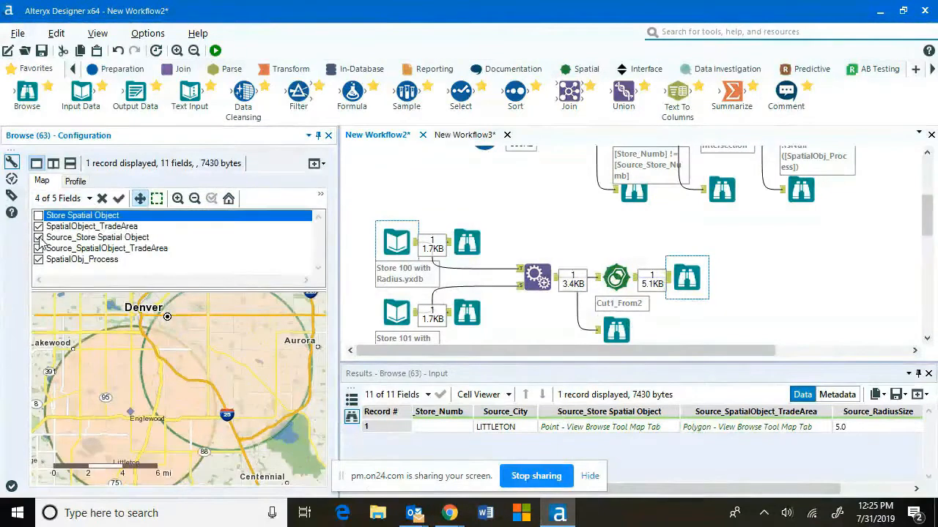
pyautogui.click(39, 238)
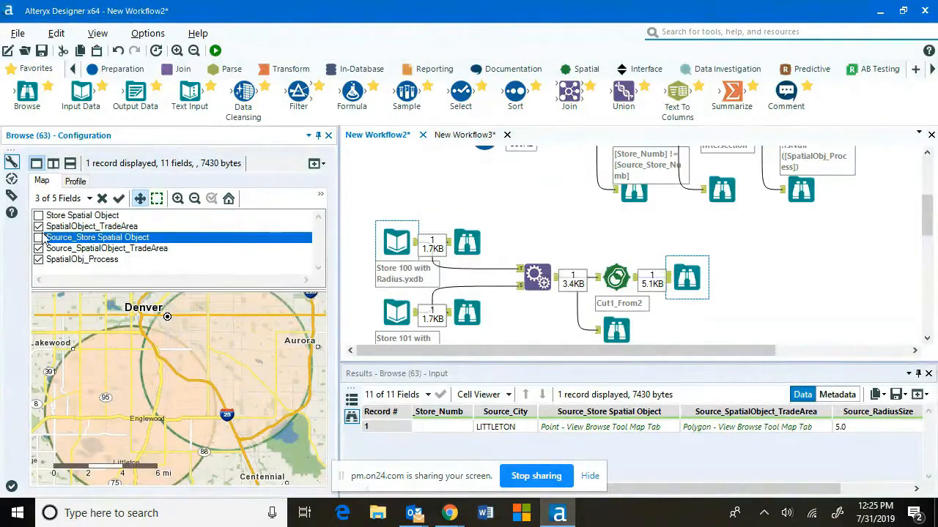
pyautogui.click(39, 227)
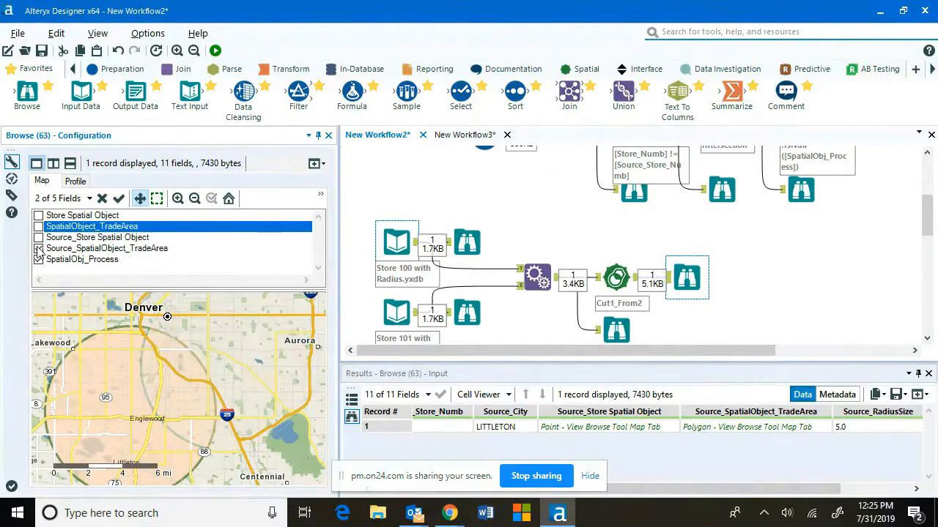
pyautogui.click(38, 249)
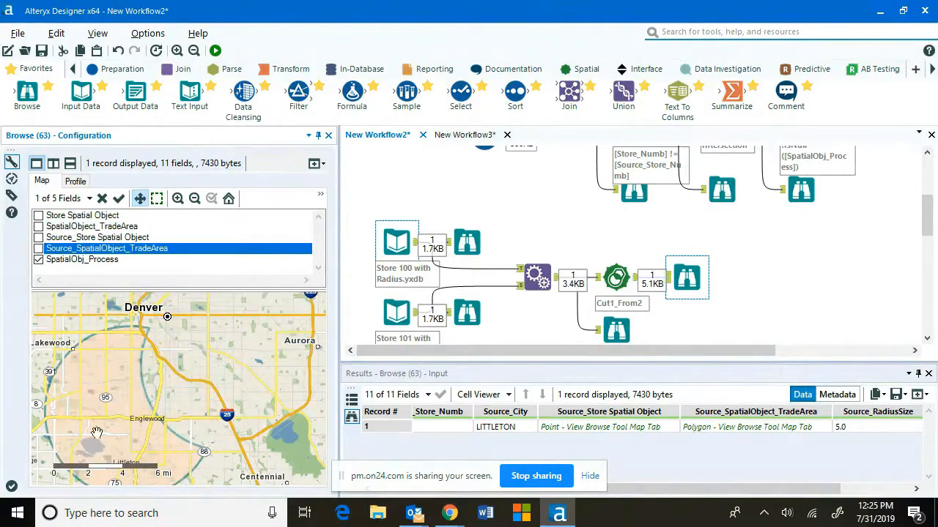
pyautogui.click(39, 227)
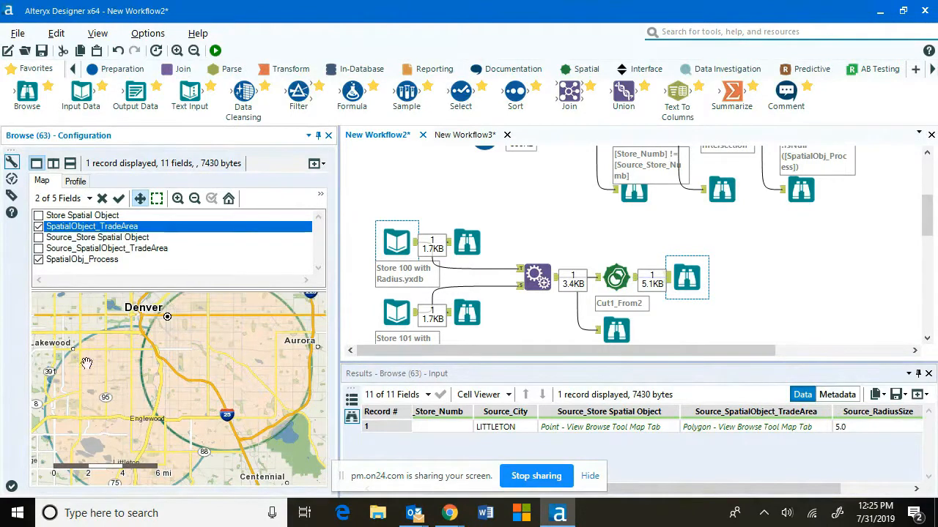
pyautogui.click(39, 227)
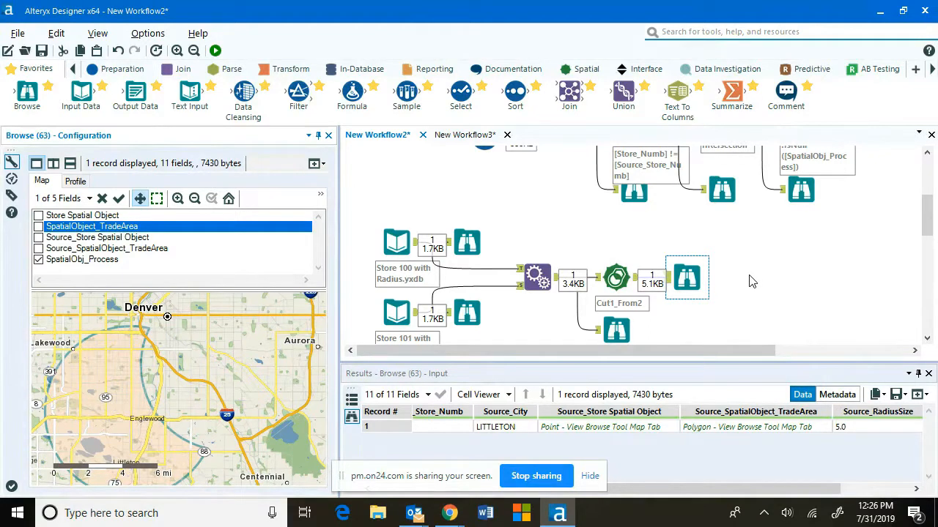
# - Change the Spatial Process action to Cut 2nd From 1st and rerun the workflow
pyautogui.click(616, 277)
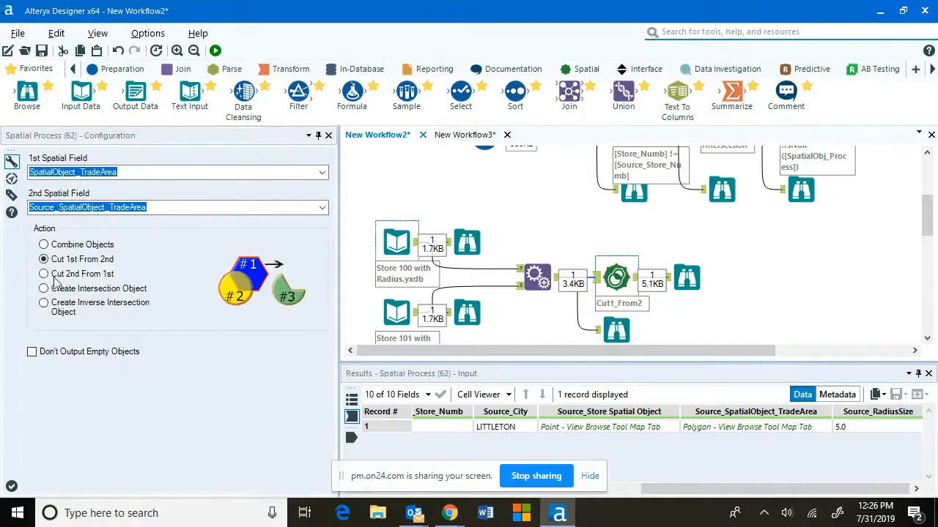
pyautogui.click(50, 275)
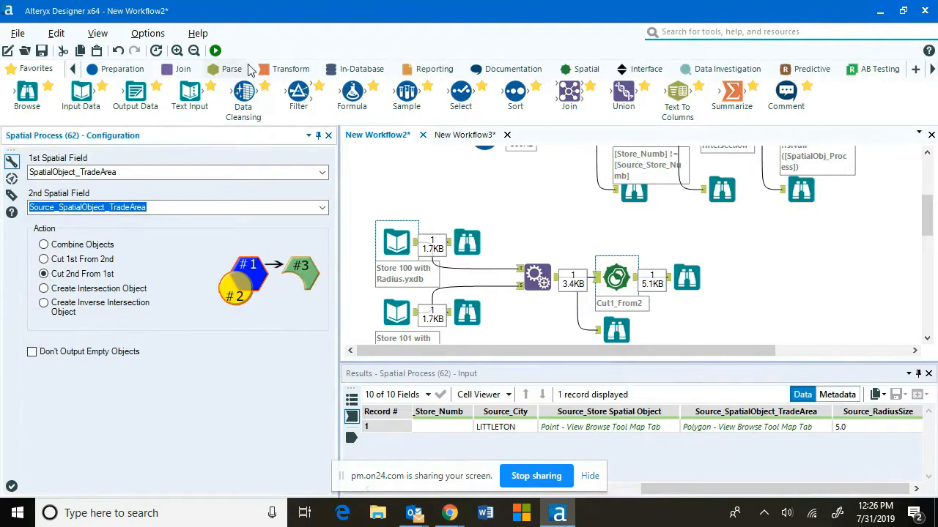
pyautogui.click(215, 49)
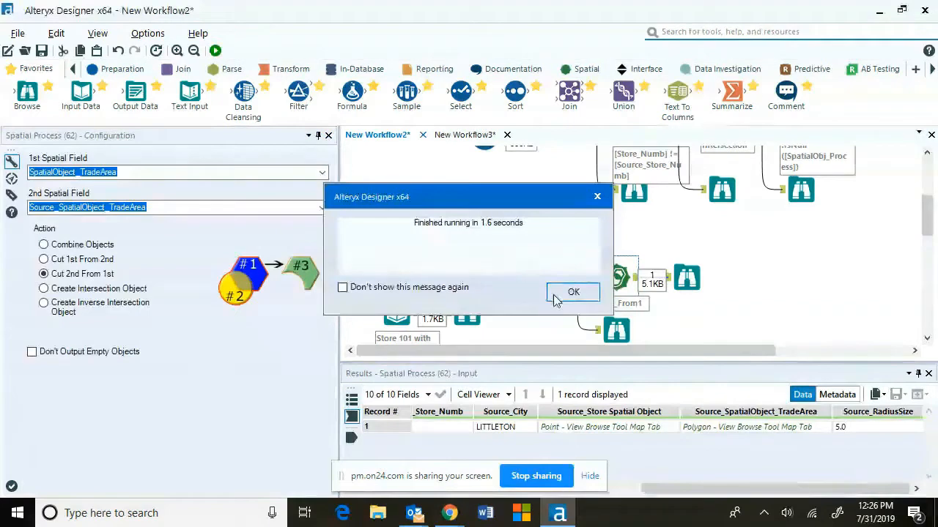
pyautogui.click(572, 292)
# - View the Spatial Process result on the map and compare it briefly with the Source_SpatialObject_TradeArea layer
pyautogui.click(687, 278)
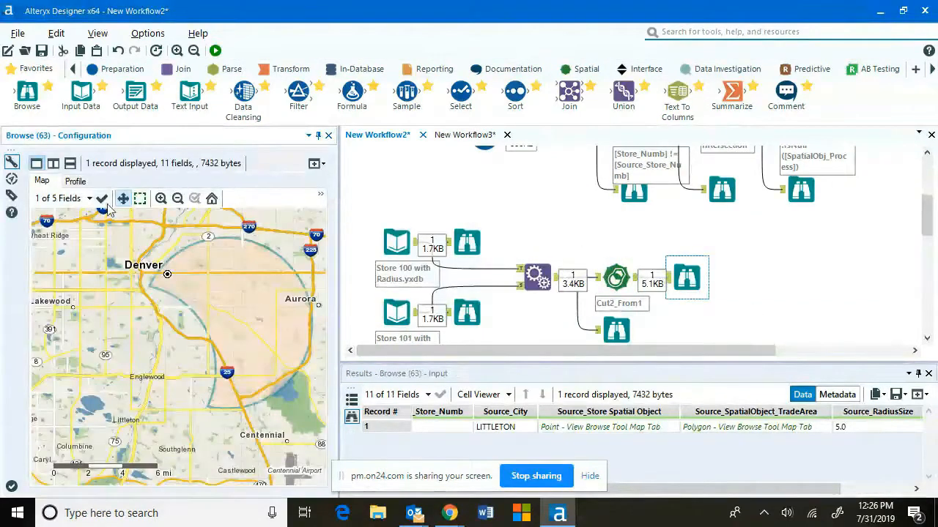
pyautogui.click(81, 198)
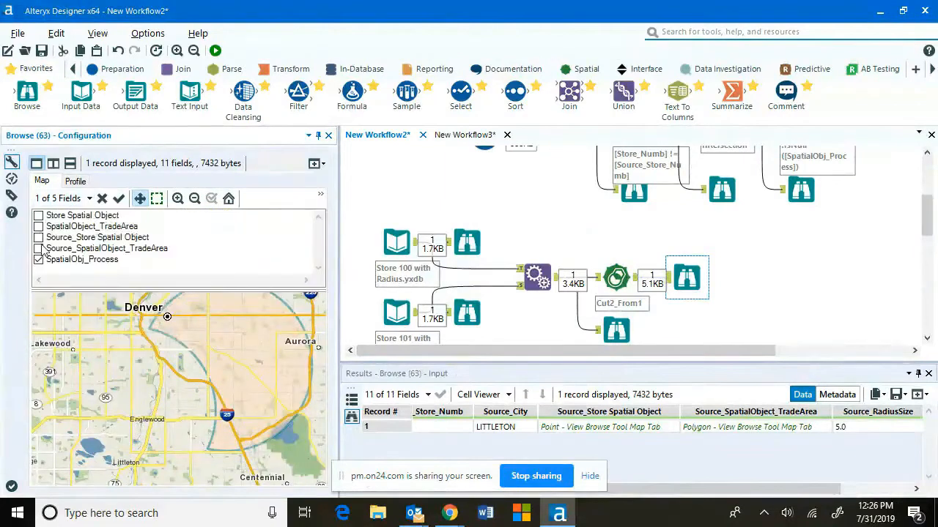
pyautogui.click(39, 249)
pyautogui.click(39, 249)
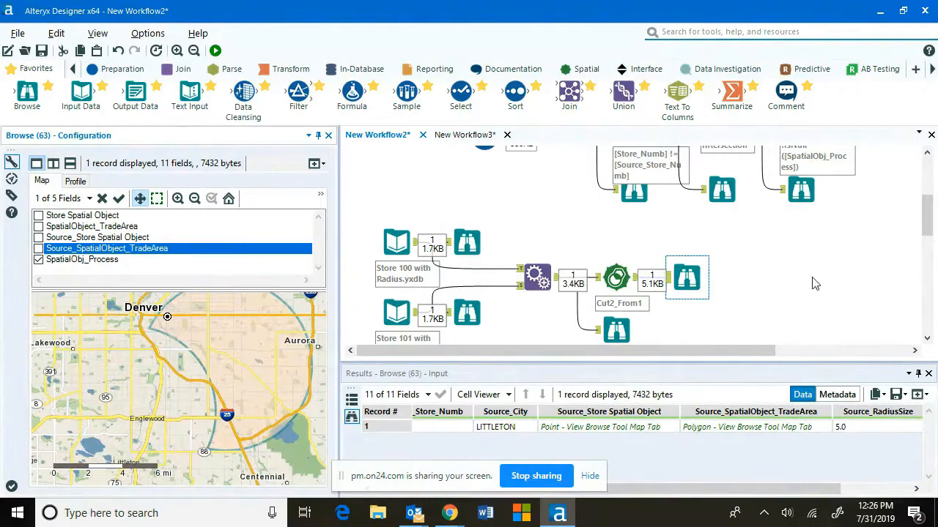
# - Enable and expand the Map Input container below the store radius workflow
pyautogui.scroll(-1, 792, 288)
pyautogui.scroll(-1, 783, 264)
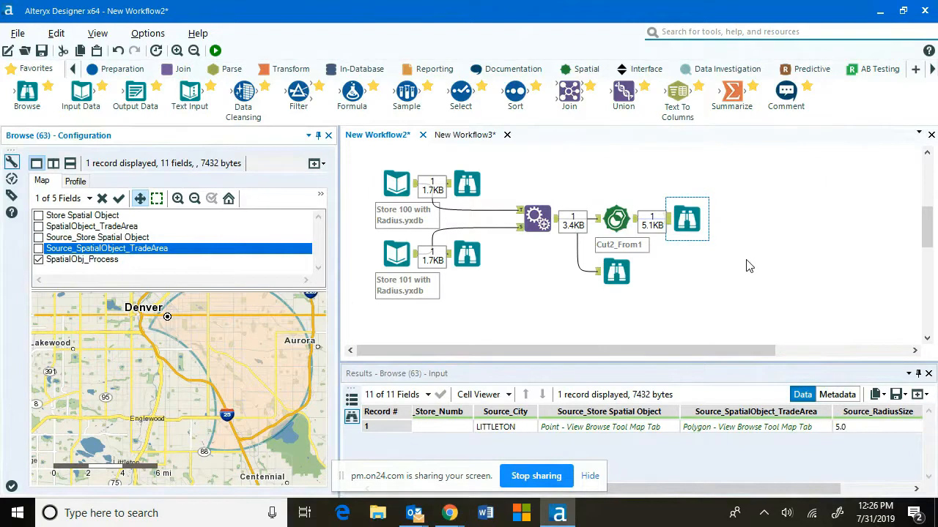
pyautogui.scroll(-2, 748, 265)
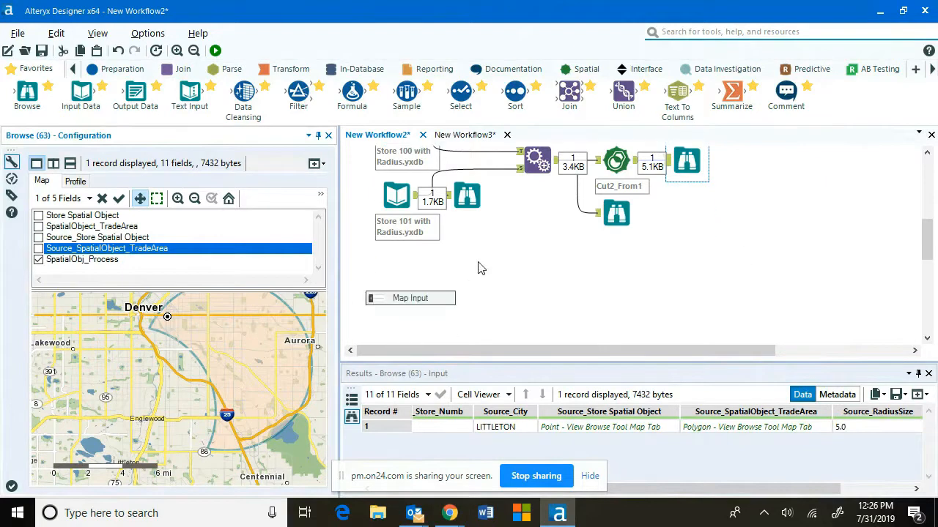
pyautogui.click(377, 300)
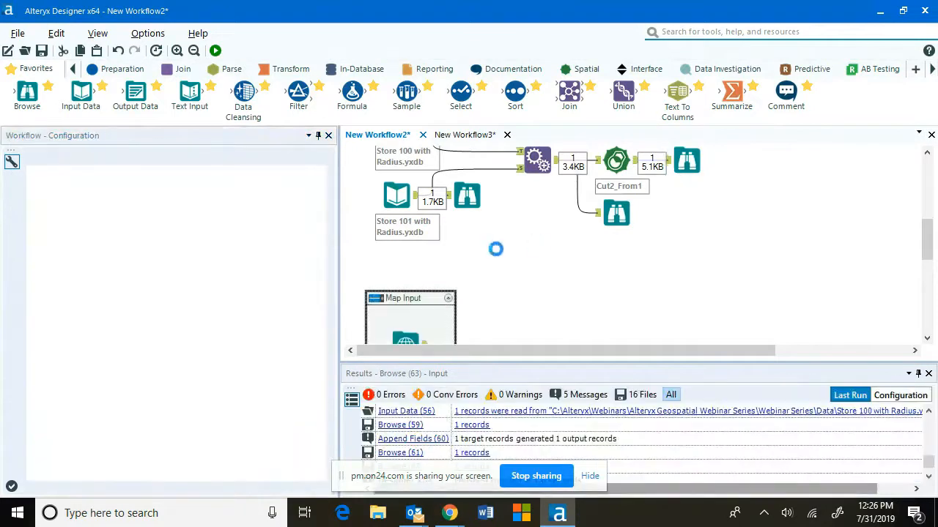
# - Find Map Input among the In/Out tools and open the configuration map of the upper Map Input tool in the container
pyautogui.scroll(1, 139, 70)
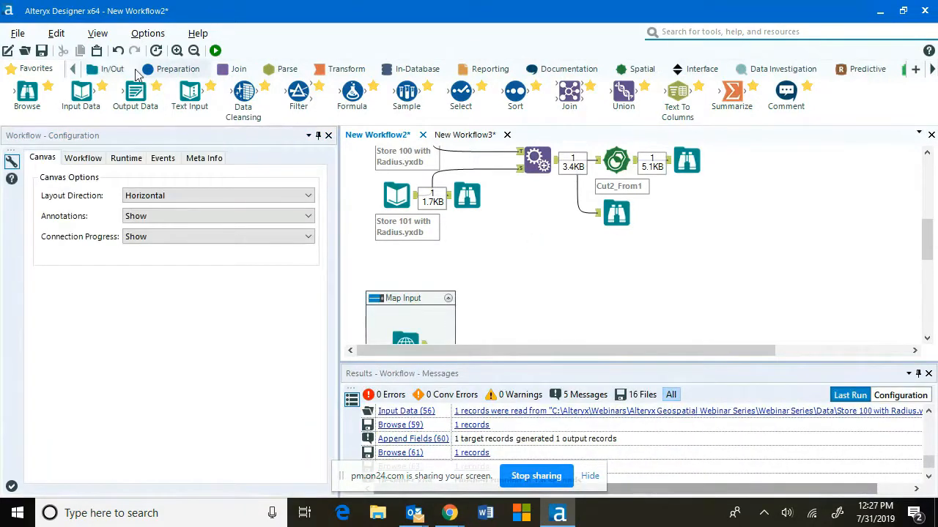
pyautogui.click(117, 69)
pyautogui.moveTo(251, 100)
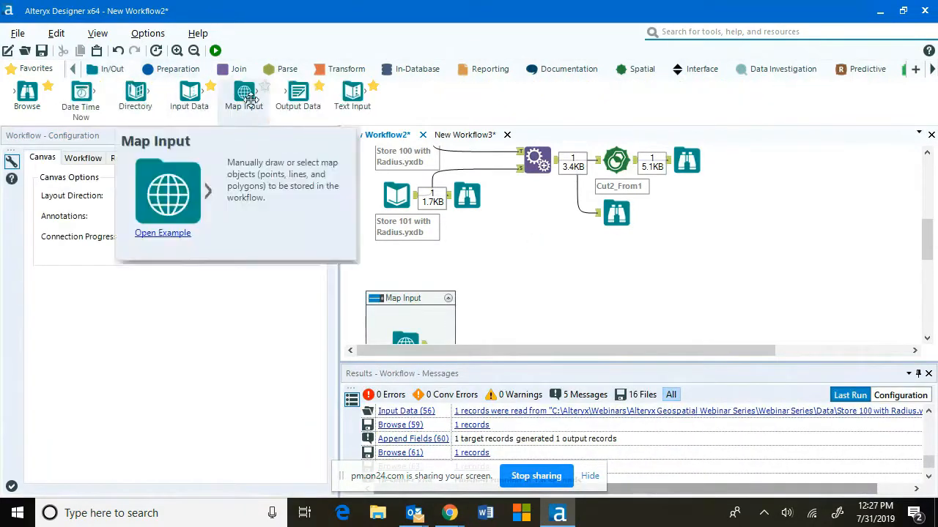
pyautogui.scroll(-3, 527, 251)
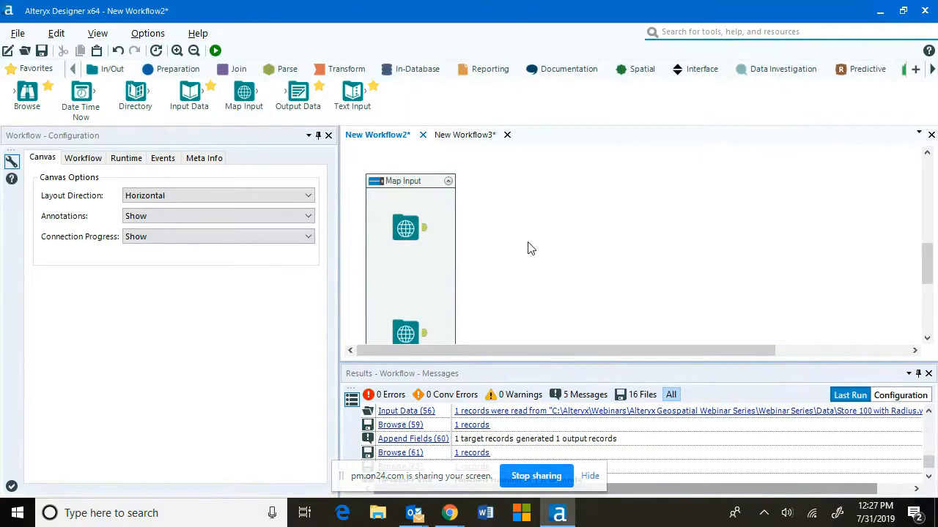
pyautogui.click(407, 227)
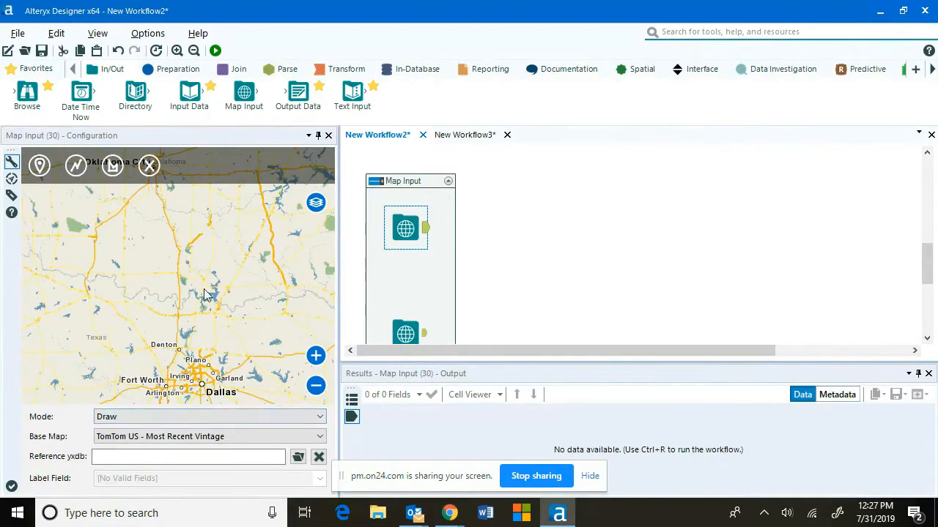
pyautogui.moveTo(203, 256)
pyautogui.mouseDown()
pyautogui.moveTo(203, 274)
pyautogui.moveTo(201, 257)
pyautogui.mouseUp()
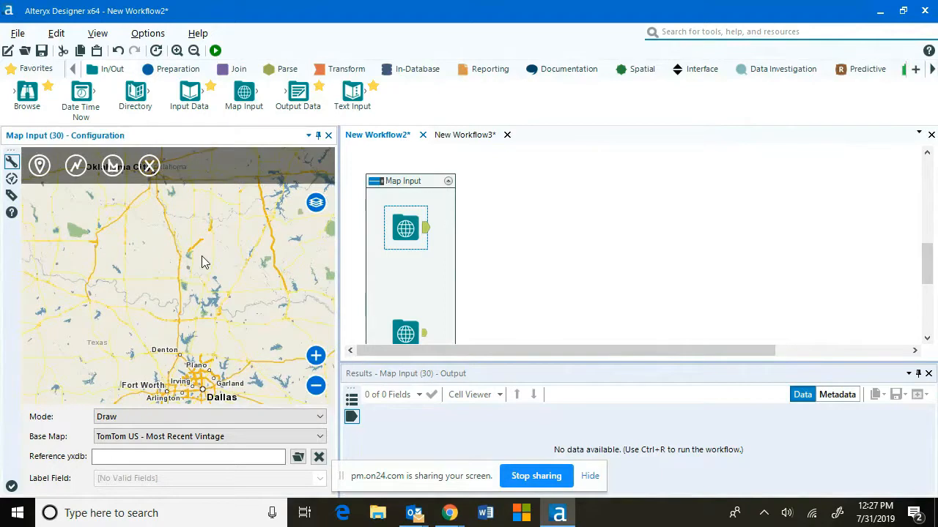
pyautogui.scroll(-1, 204, 263)
pyautogui.scroll(2, 201, 255)
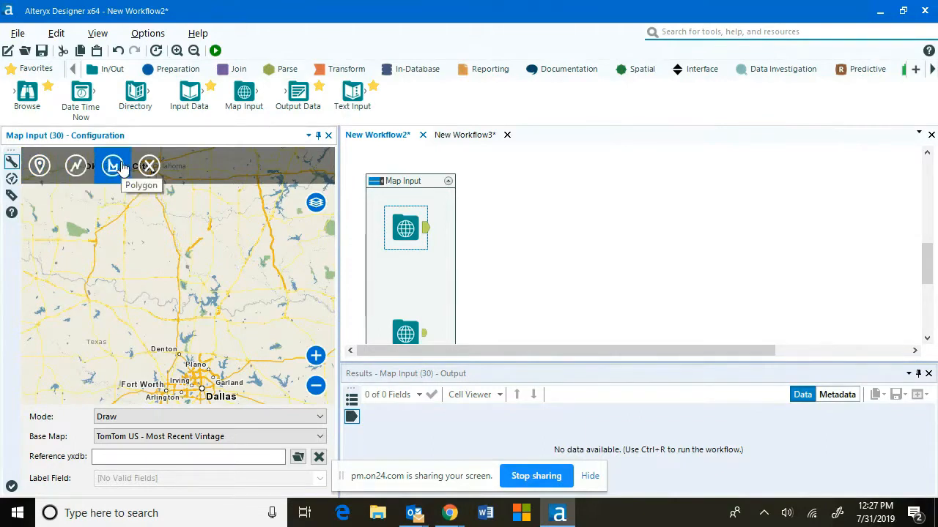
# - Draw a line on the Map Input map from Dallas through Denton to Oklahoma City and label it Road Trip
pyautogui.click(77, 166)
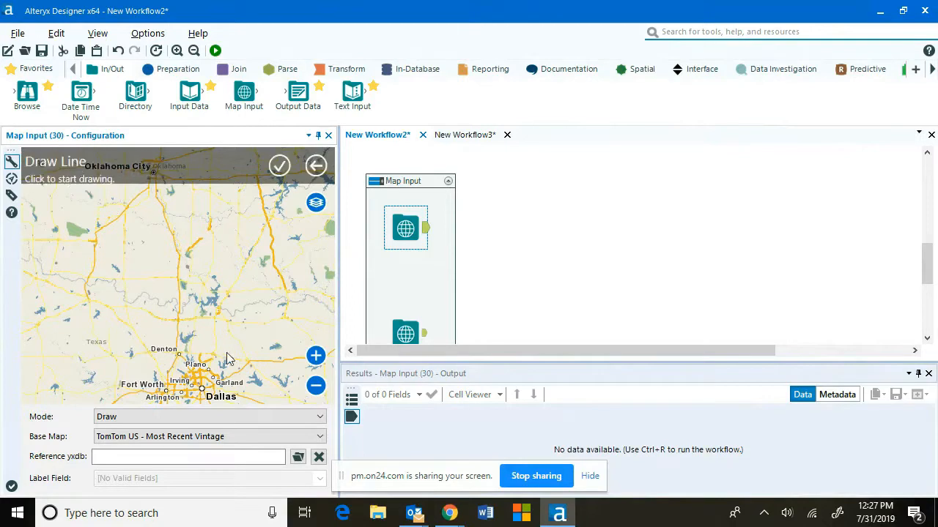
pyautogui.click(207, 395)
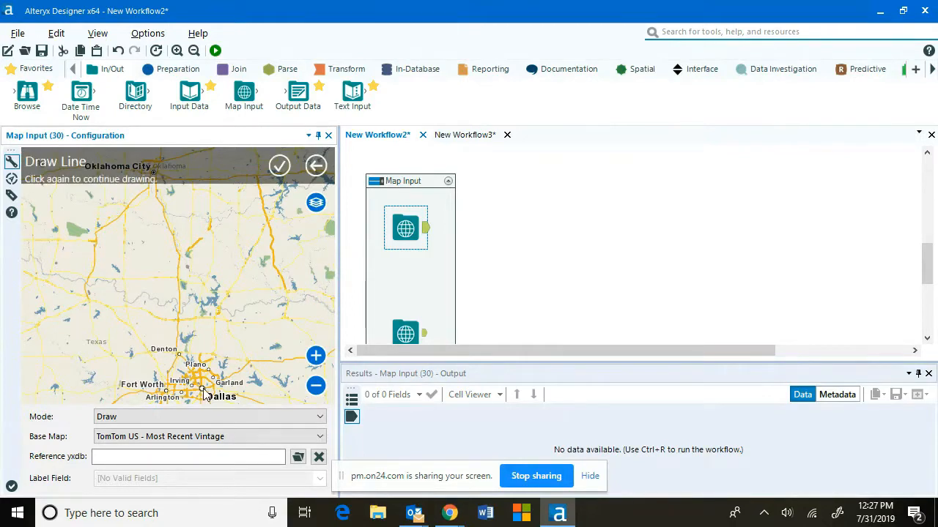
pyautogui.click(178, 357)
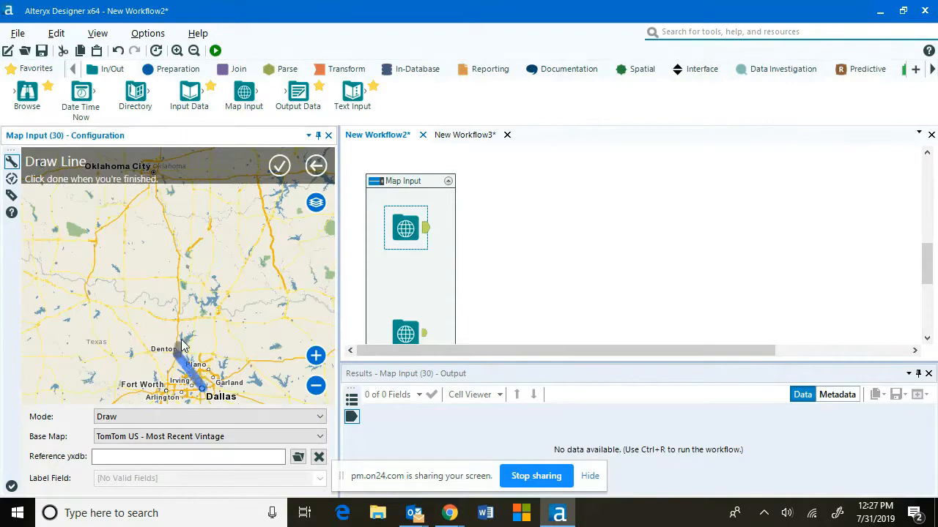
pyautogui.click(180, 255)
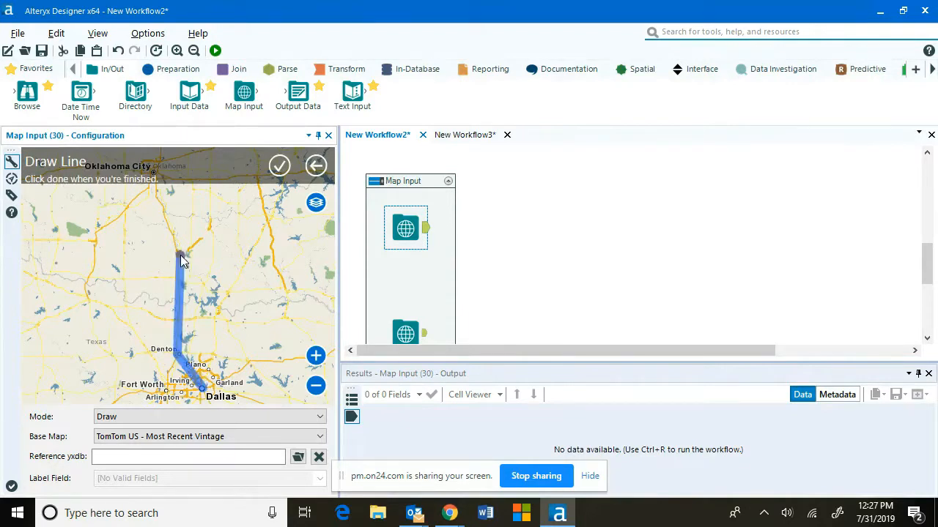
pyautogui.click(153, 181)
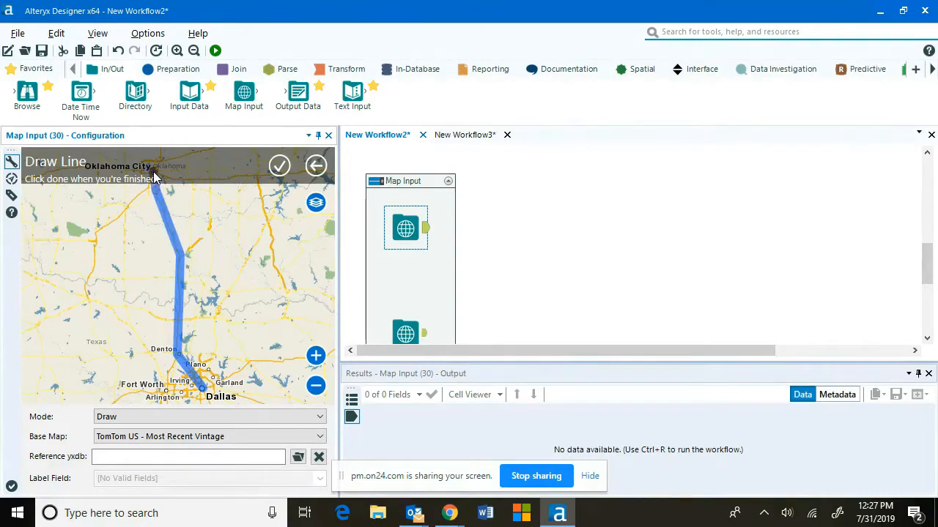
pyautogui.doubleClick(154, 178)
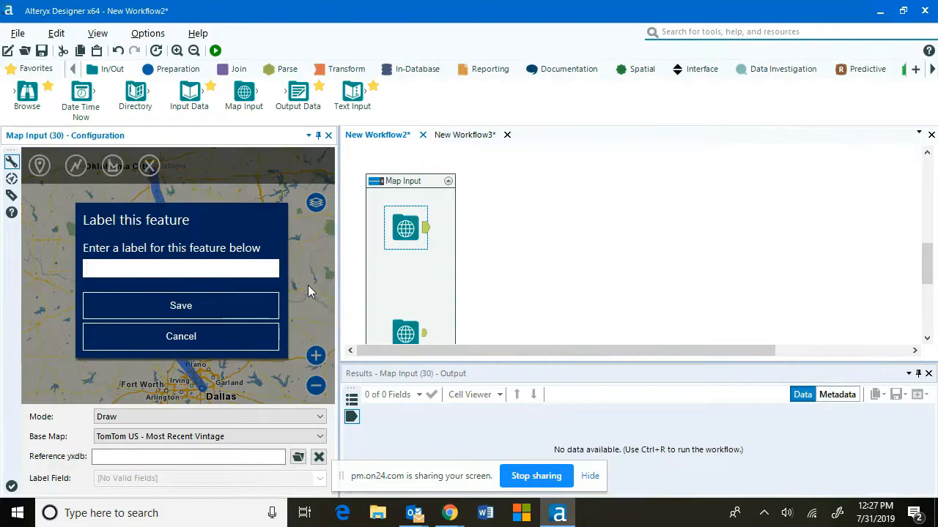
pyautogui.write('Road Trip')
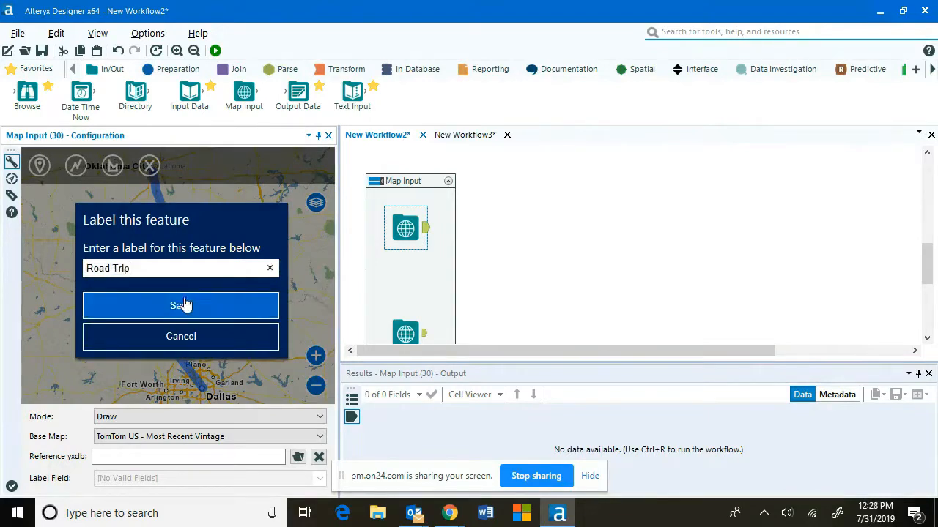
pyautogui.click(181, 307)
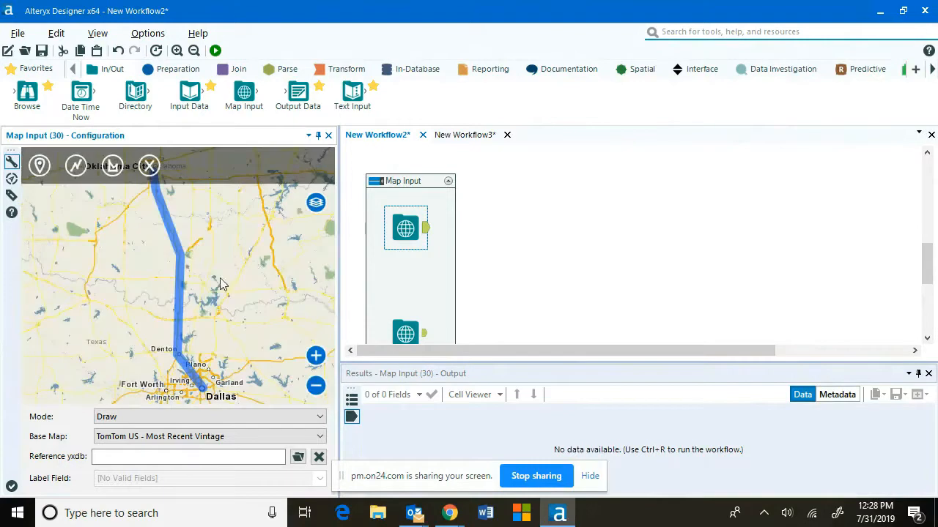
# - Connect a Browse tool to the upper Map Input tool and run the workflow
pyautogui.moveTo(27, 94); pyautogui.dragTo(470, 225)
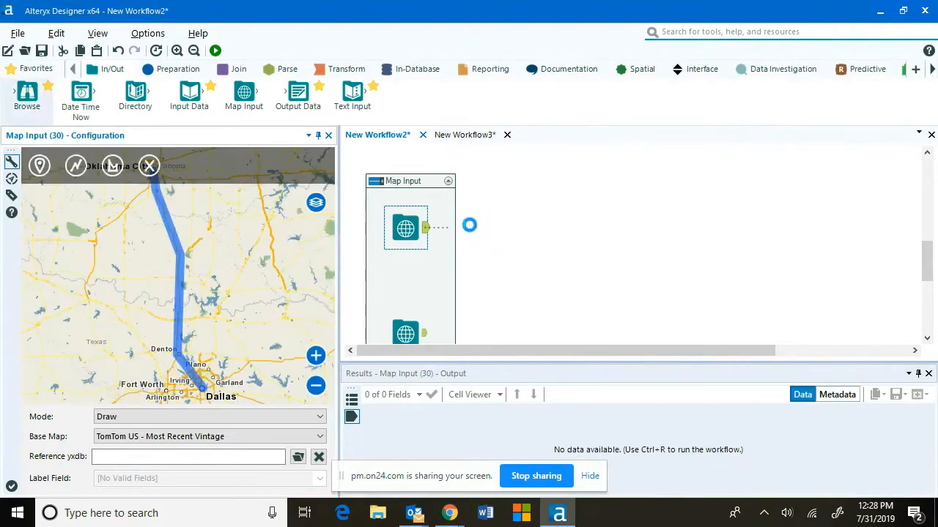
pyautogui.click(214, 51)
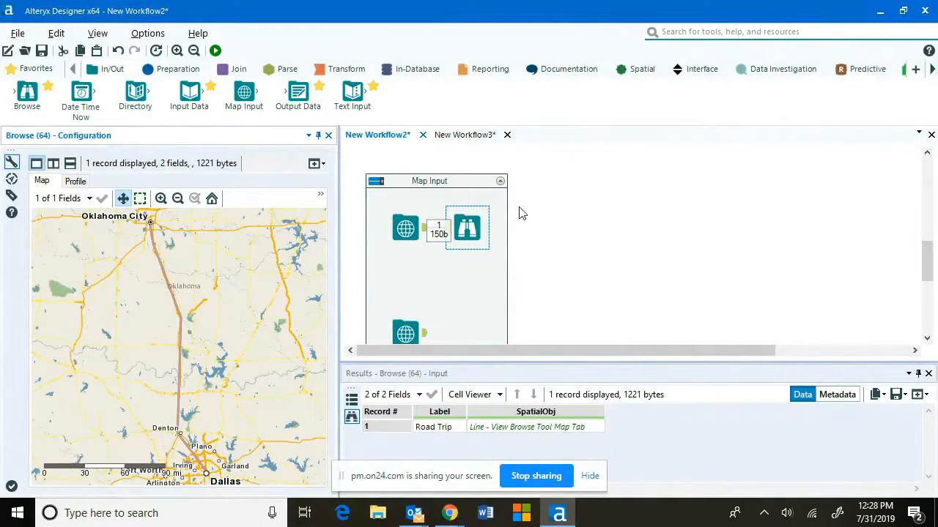
# - Place a Buffer tool outside the Map Input container and connect it to the upper Map Input tool's output
pyautogui.click(634, 69)
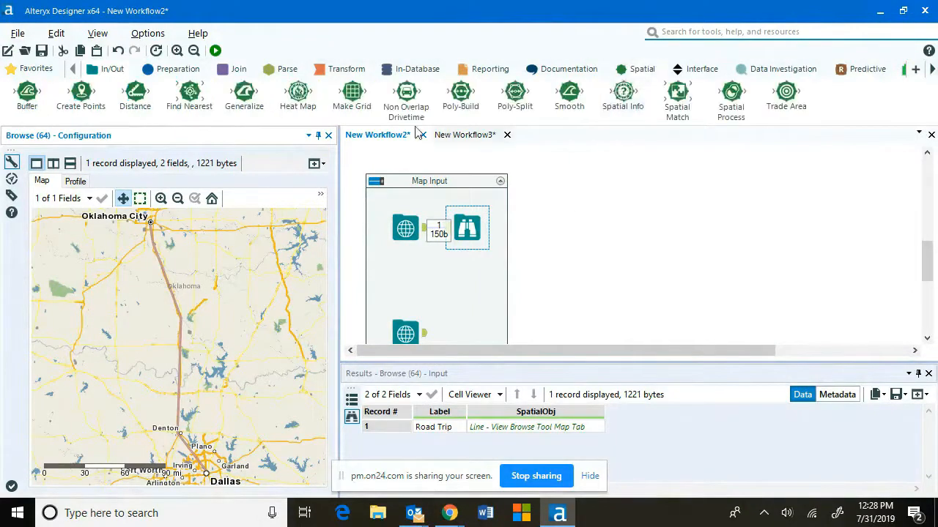
pyautogui.moveTo(27, 93)
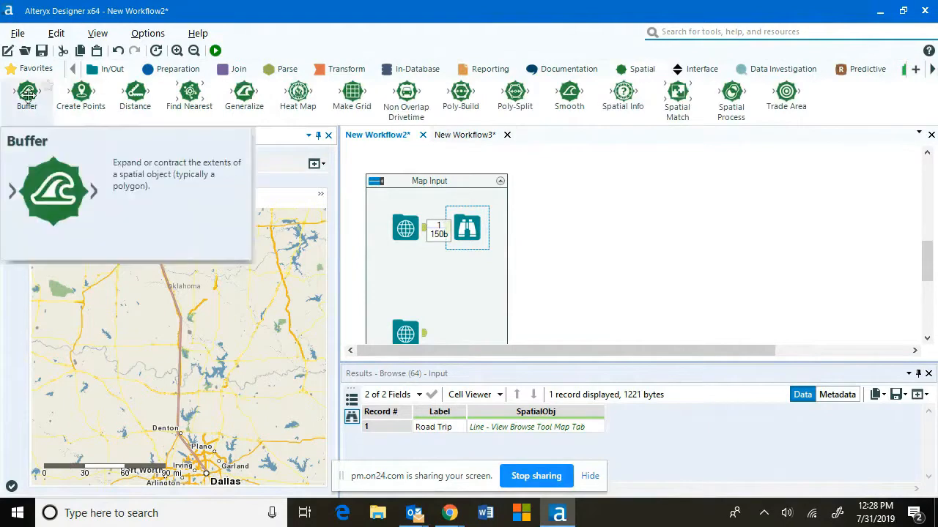
pyautogui.moveTo(27, 94); pyautogui.dragTo(554, 227)
pyautogui.moveTo(425, 232); pyautogui.dragTo(534, 228)
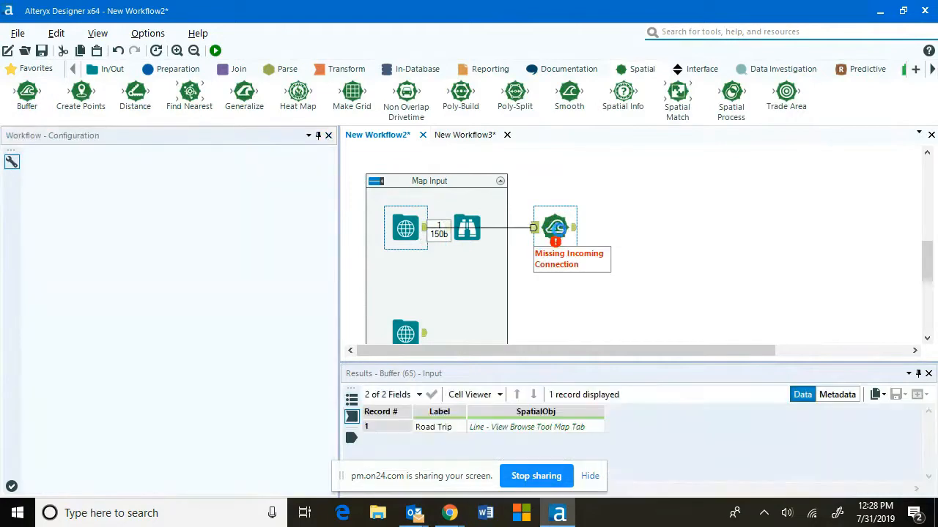
# - Configure the Buffer tool with SpatialObj as the spatial field and a specific buffer size of 20 miles
pyautogui.click(554, 227)
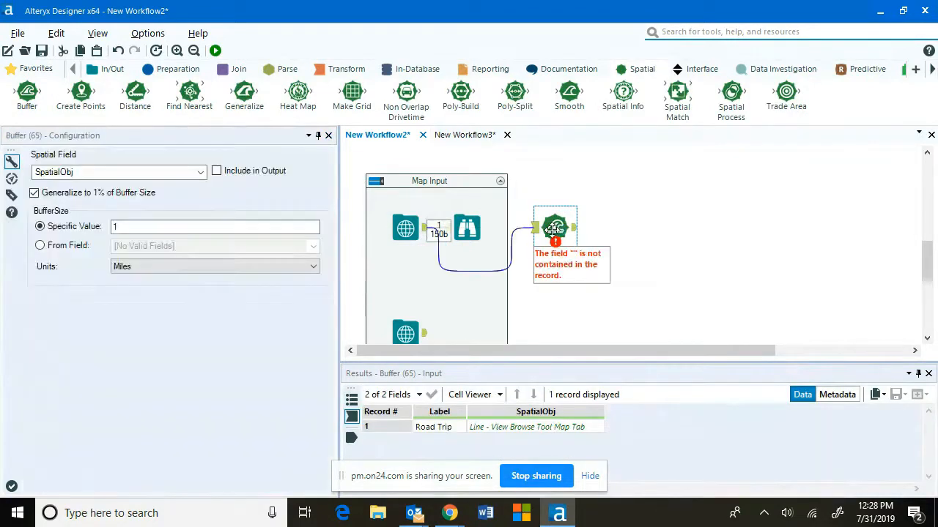
pyautogui.click(201, 172)
pyautogui.click(194, 184)
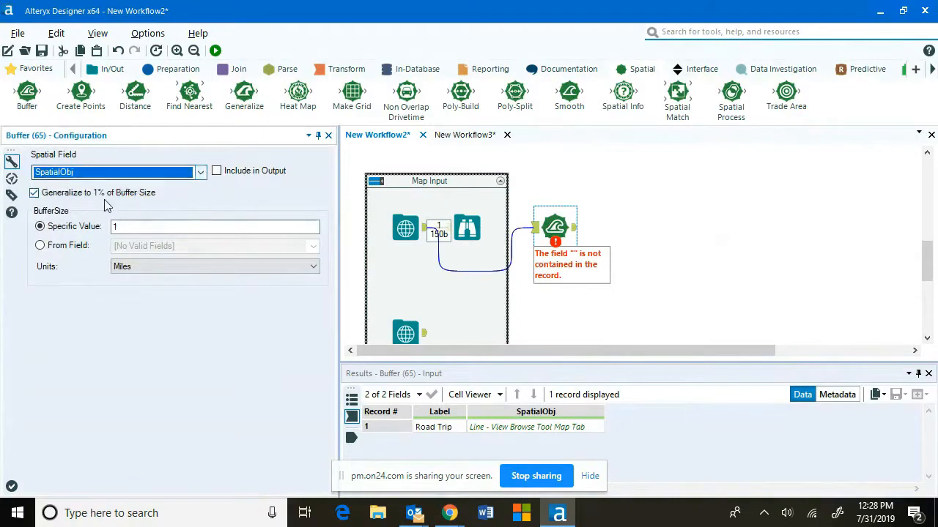
pyautogui.doubleClick(115, 227)
pyautogui.write('20')
pyautogui.click(143, 267)
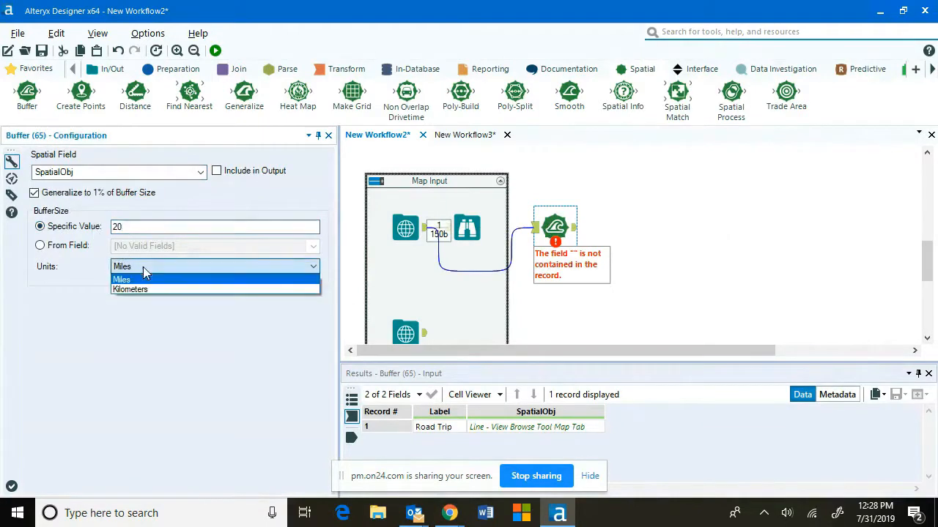
pyautogui.click(142, 267)
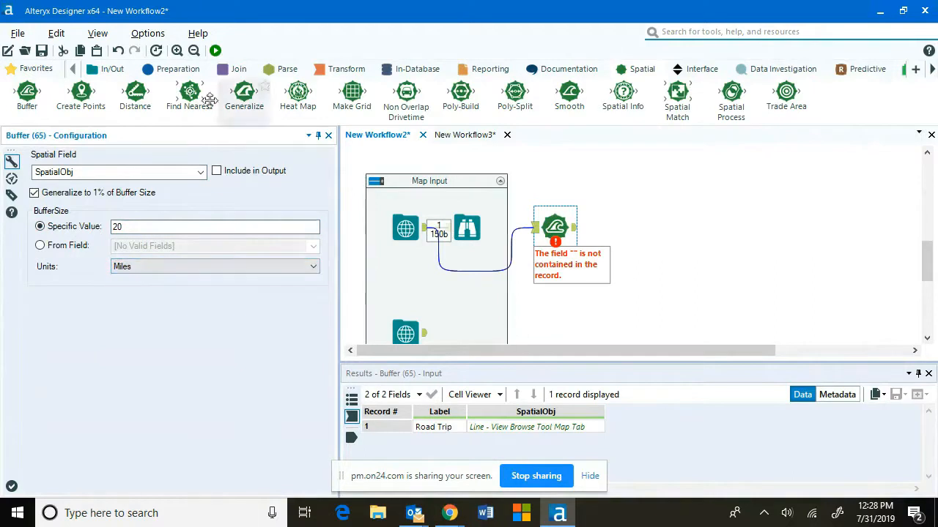
# - Connect a Browse tool after the Buffer tool and run the workflow
pyautogui.click(31, 68)
pyautogui.moveTo(27, 95); pyautogui.dragTo(625, 227)
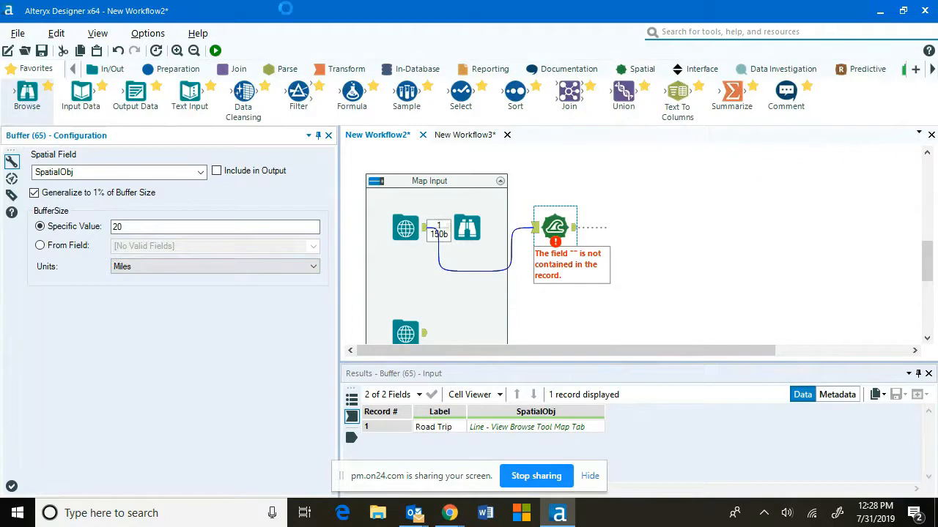
pyautogui.click(217, 50)
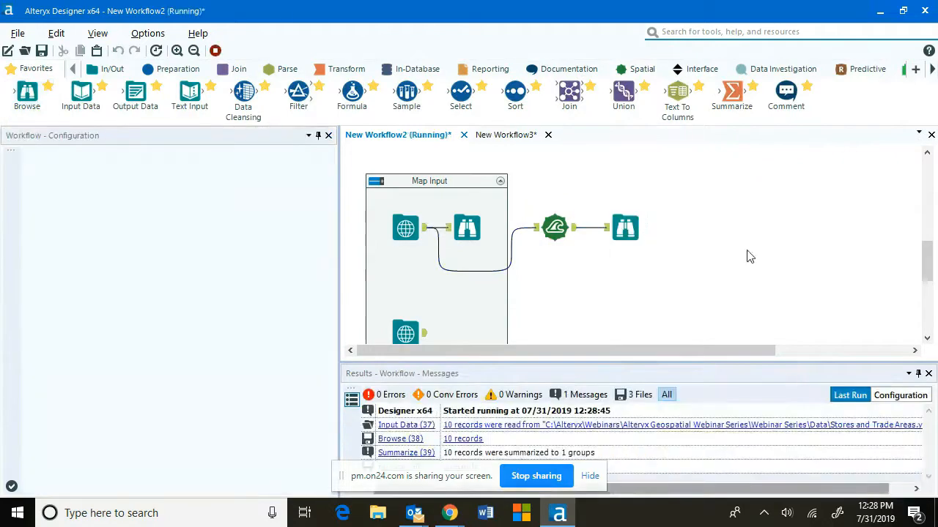
pyautogui.click(563, 296)
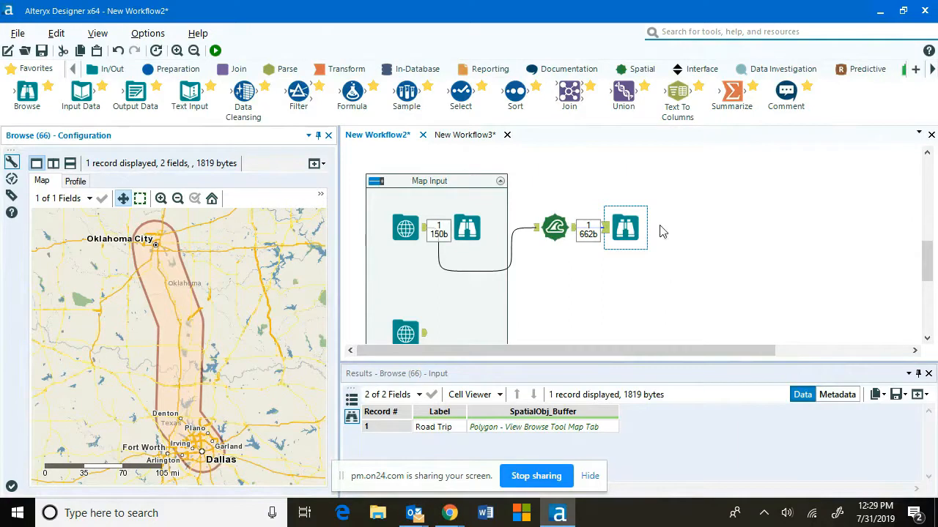
# - Move the Buffer's Browse tool lower on the canvas and connect an Output Data tool to the Buffer output
pyautogui.moveTo(625, 225); pyautogui.dragTo(633, 279)
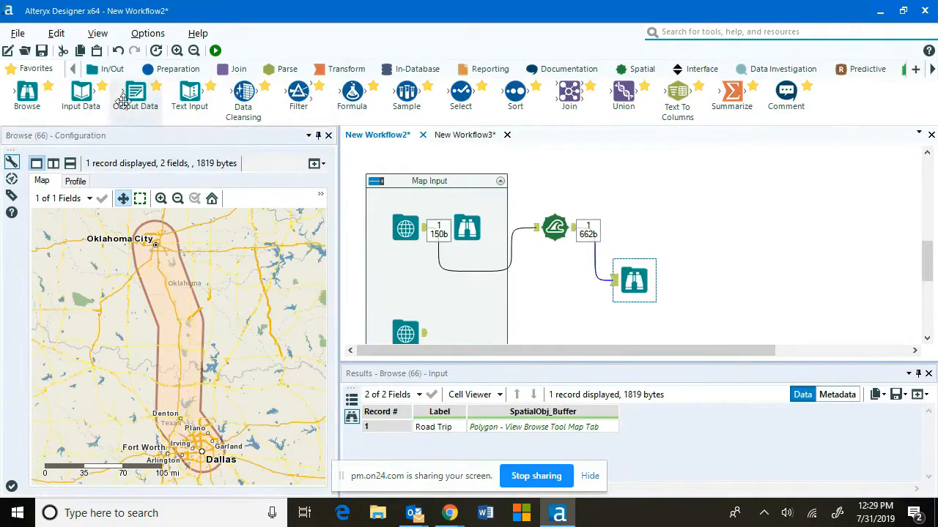
pyautogui.moveTo(134, 92); pyautogui.dragTo(633, 227)
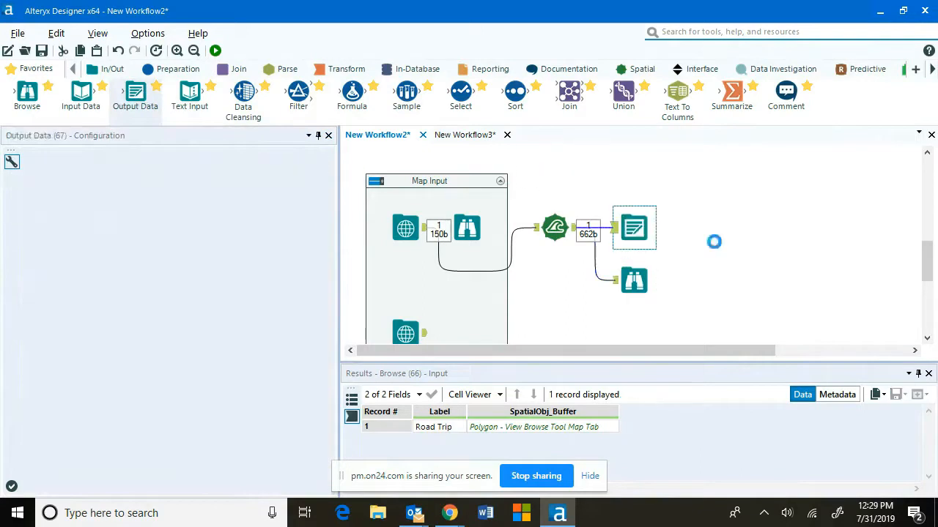
# - Set the Output Data tool to write an ESRI SHP file named Road Trip in the Data folder
pyautogui.click(316, 175)
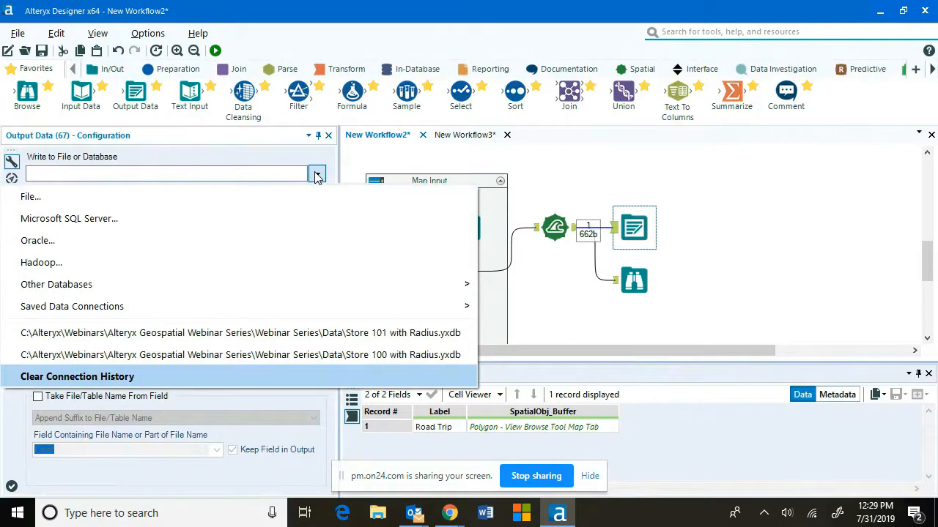
pyautogui.click(313, 192)
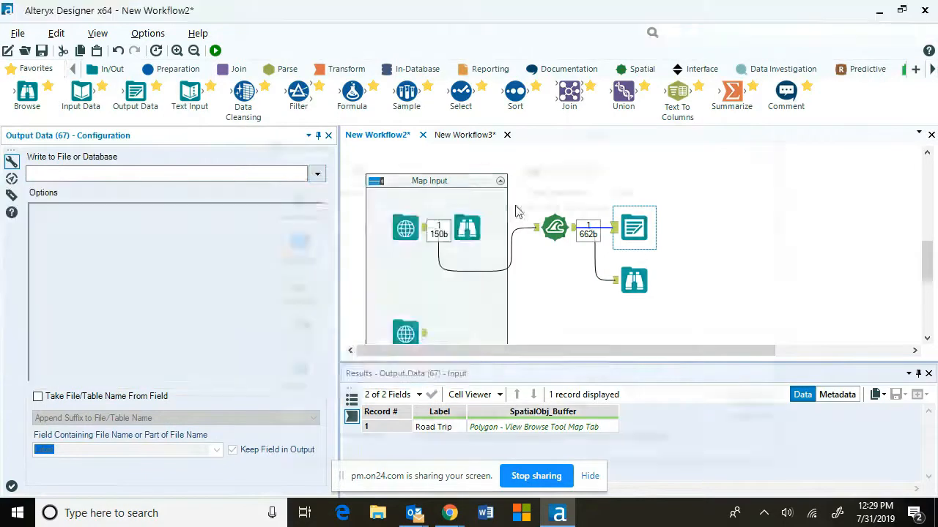
pyautogui.click(501, 423)
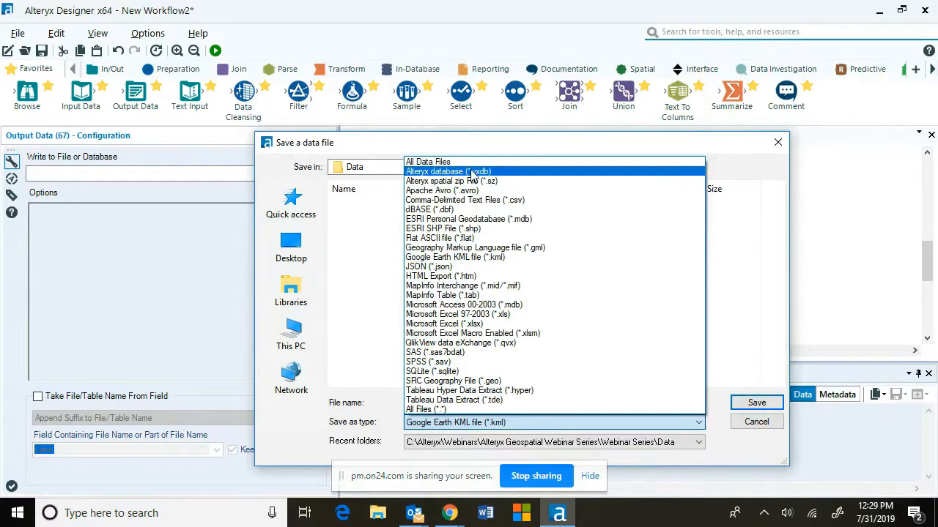
pyautogui.click(478, 228)
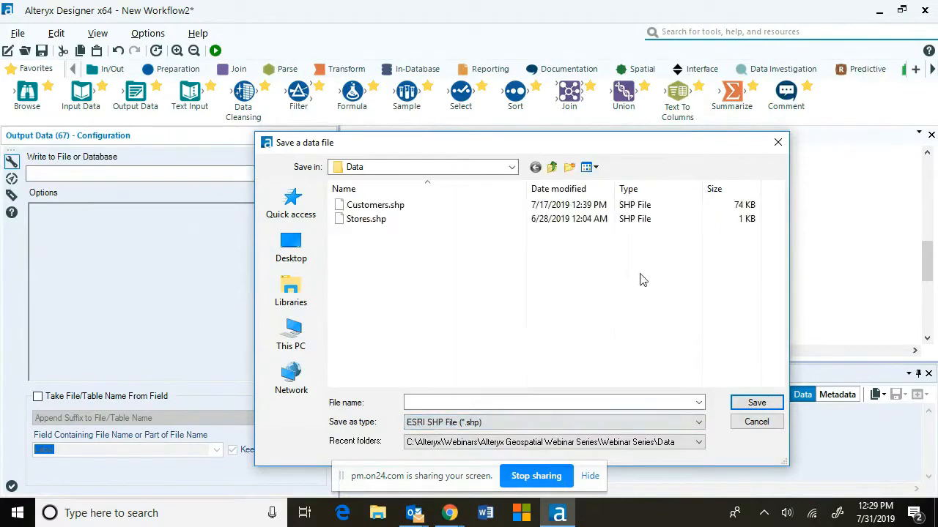
pyautogui.click(457, 402)
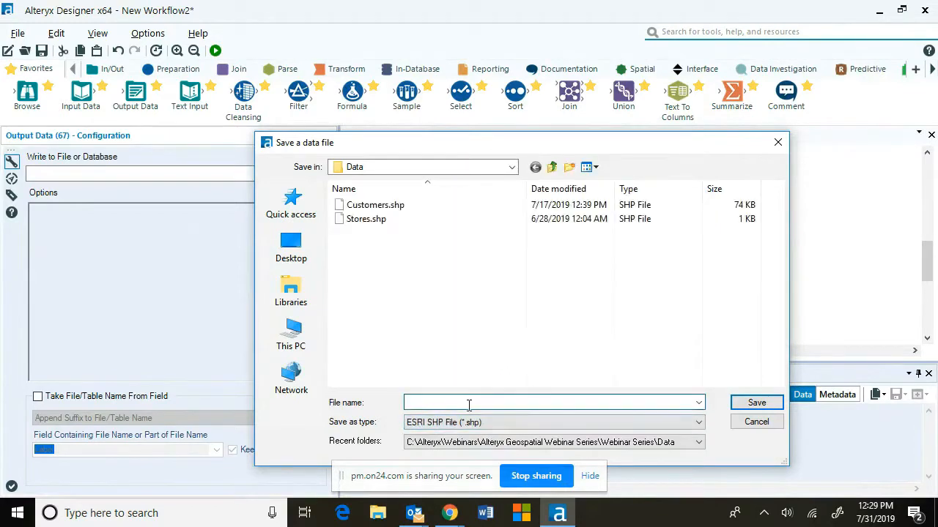
pyautogui.write('Road Trip')
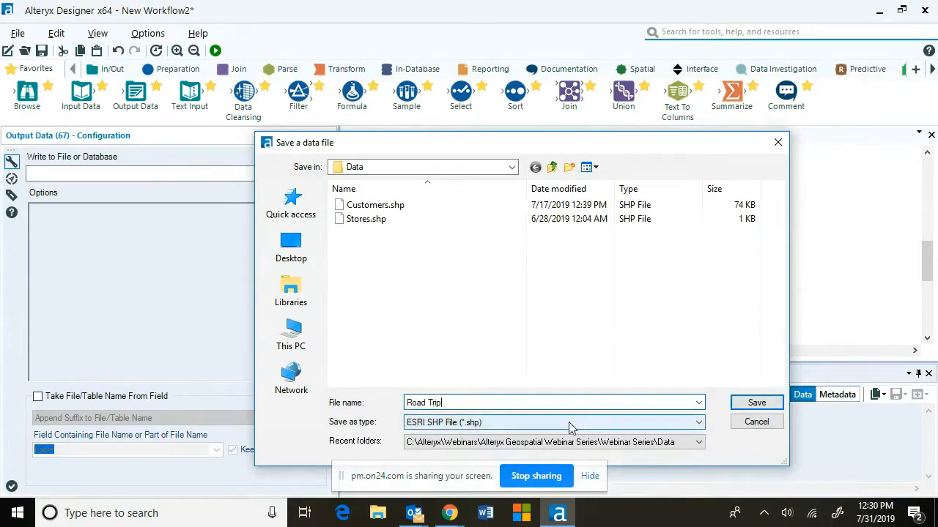
pyautogui.click(755, 403)
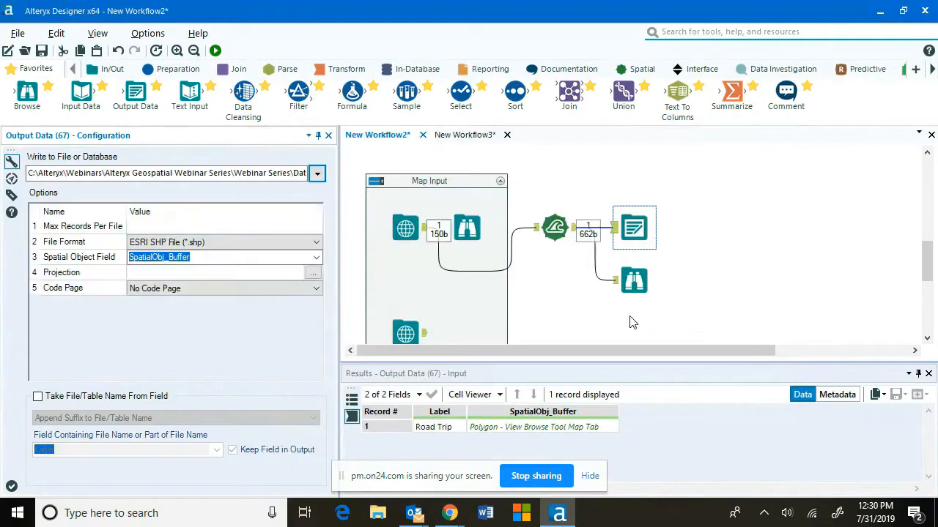
# - Keep SpatialObj_Buffer as the spatial object field of the Road Trip output and run the workflow to write the shapefile
pyautogui.click(315, 261)
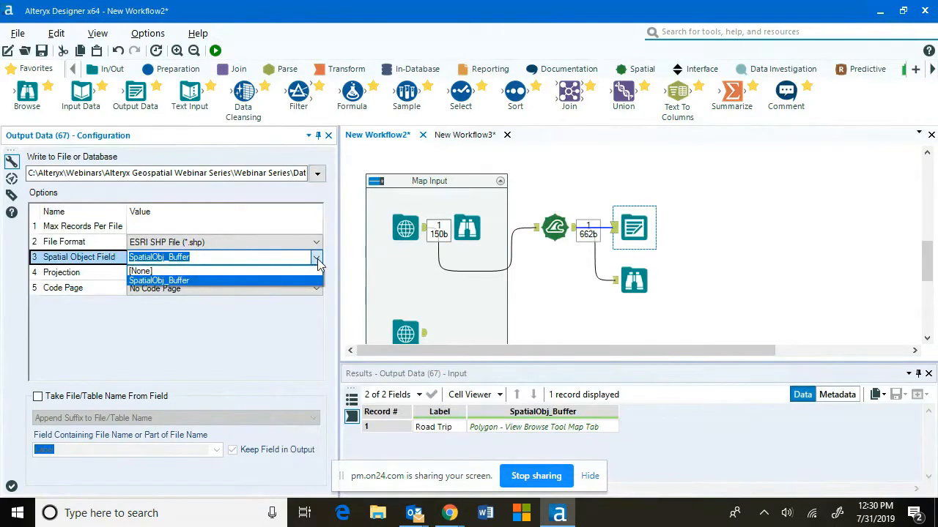
pyautogui.click(317, 262)
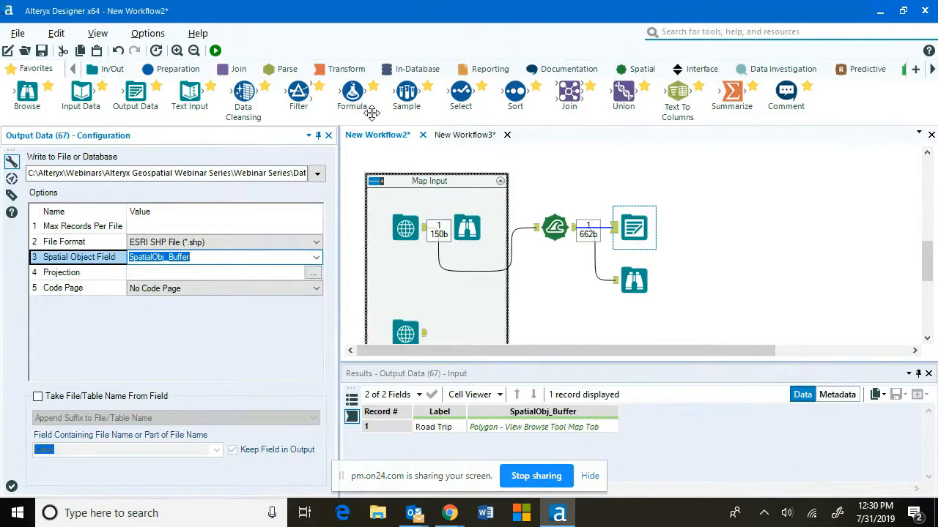
pyautogui.click(215, 50)
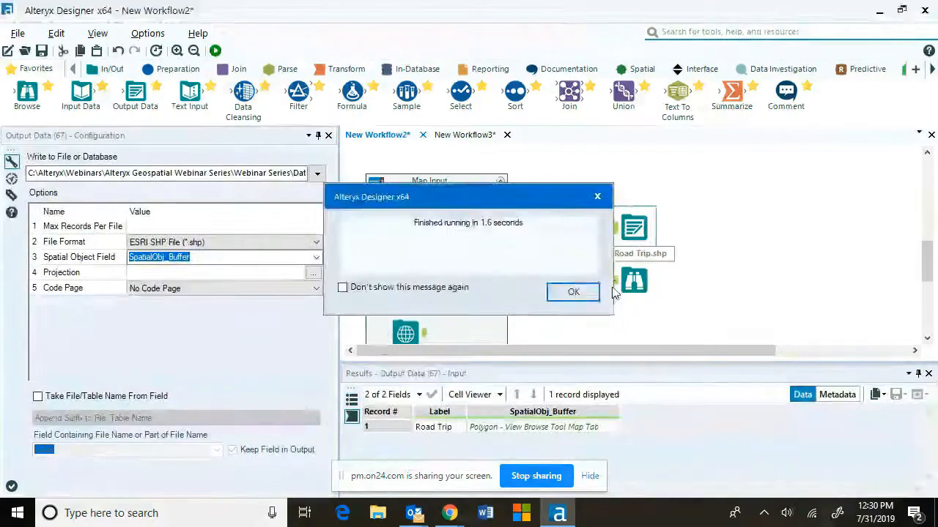
pyautogui.click(586, 292)
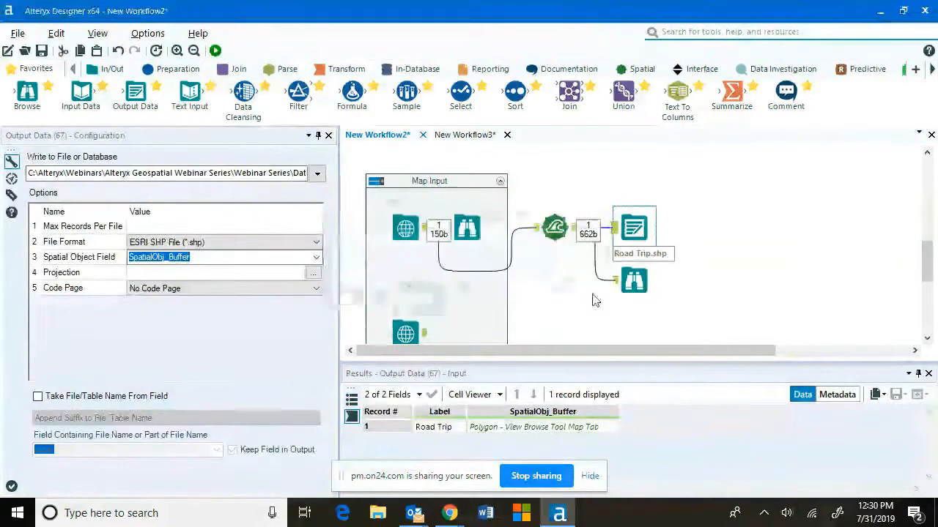
pyautogui.click(702, 313)
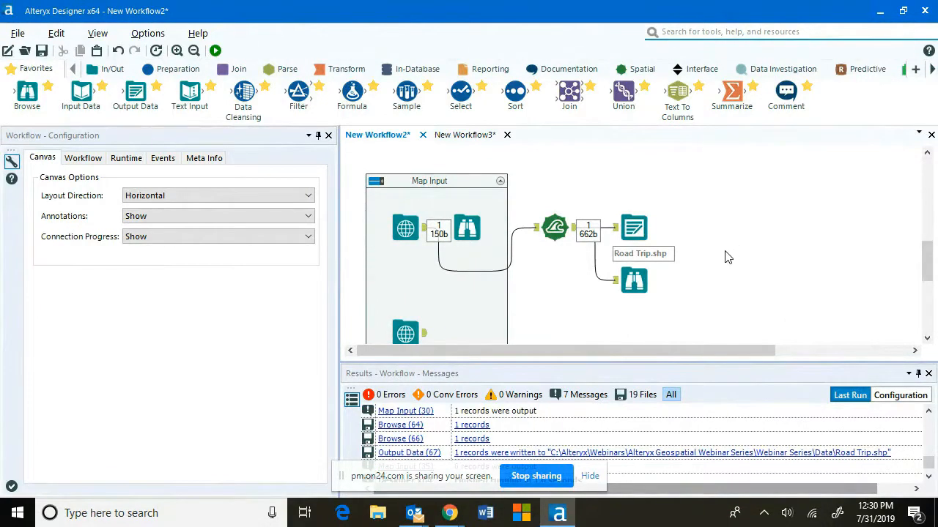
# - In the lower Map Input tool, draw a polygon around the Dallas–Fort Worth area, from above Denton to below both cities, and label it Region
pyautogui.scroll(-2, 727, 256)
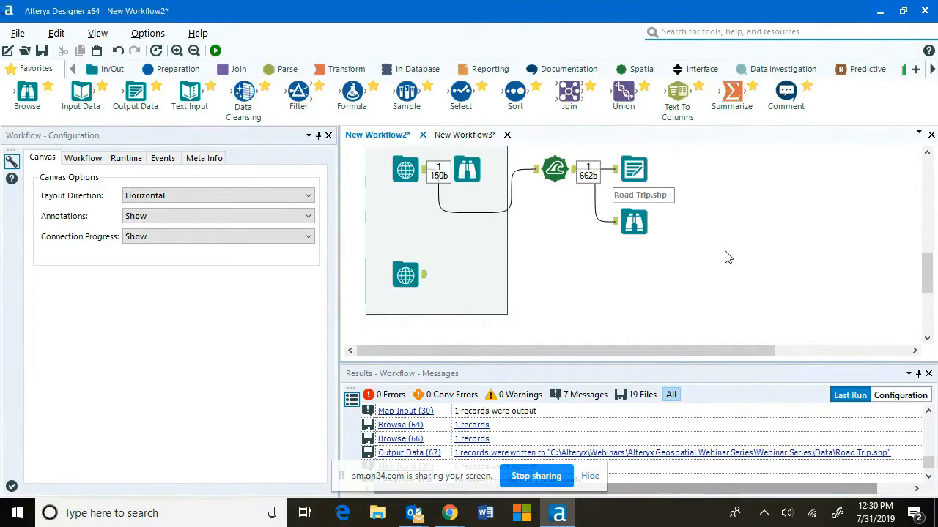
pyautogui.click(405, 275)
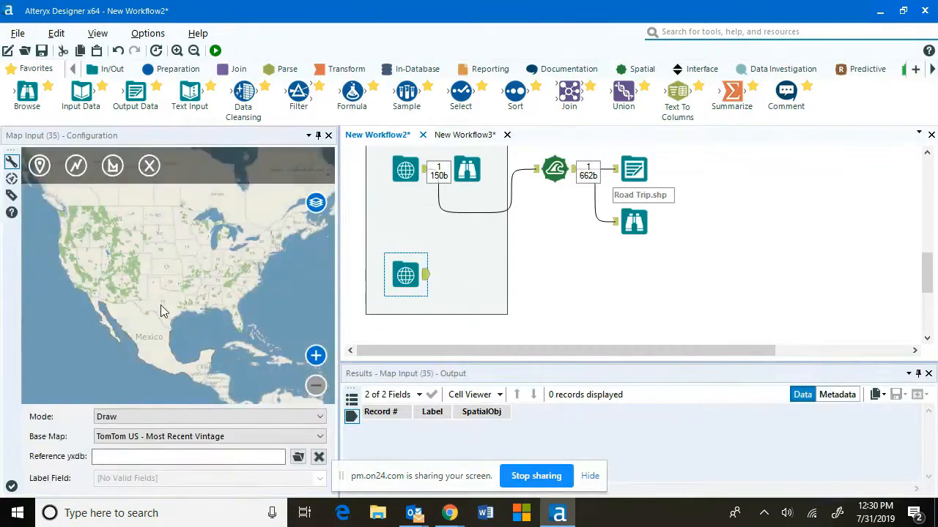
pyautogui.scroll(4, 170, 302)
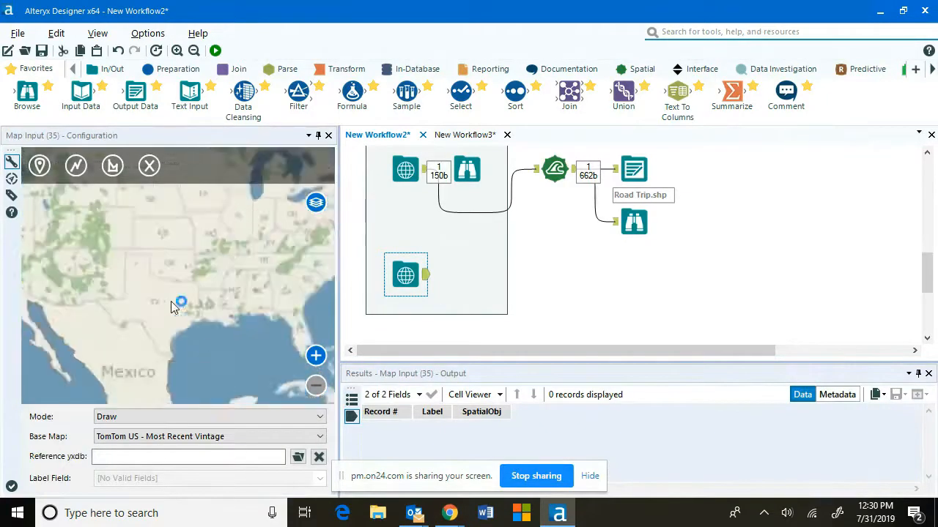
pyautogui.scroll(1, 181, 293)
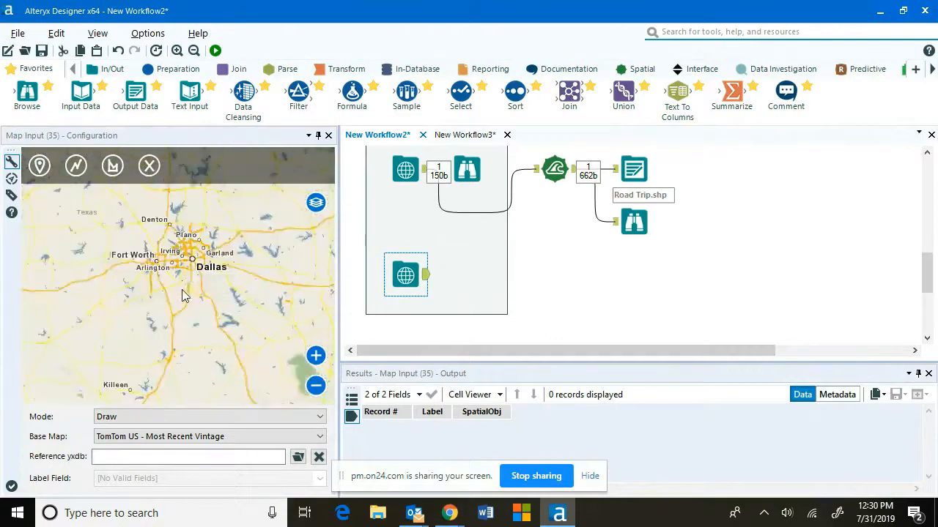
pyautogui.scroll(1, 180, 281)
pyautogui.moveTo(178, 279); pyautogui.dragTo(184, 352)
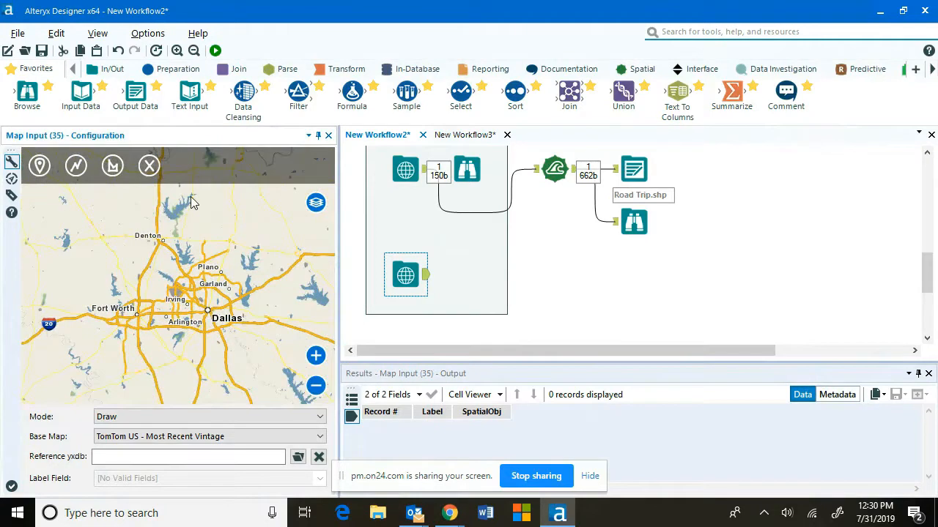
pyautogui.click(114, 167)
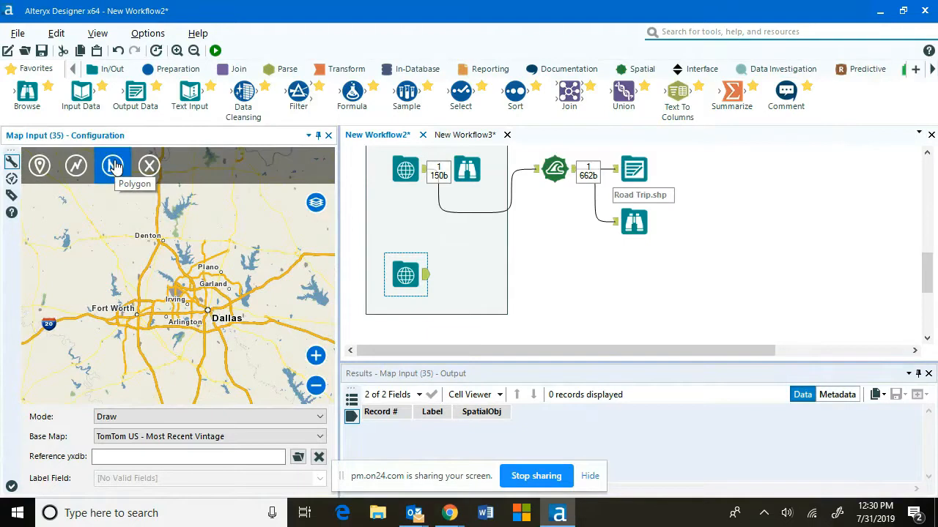
pyautogui.click(114, 167)
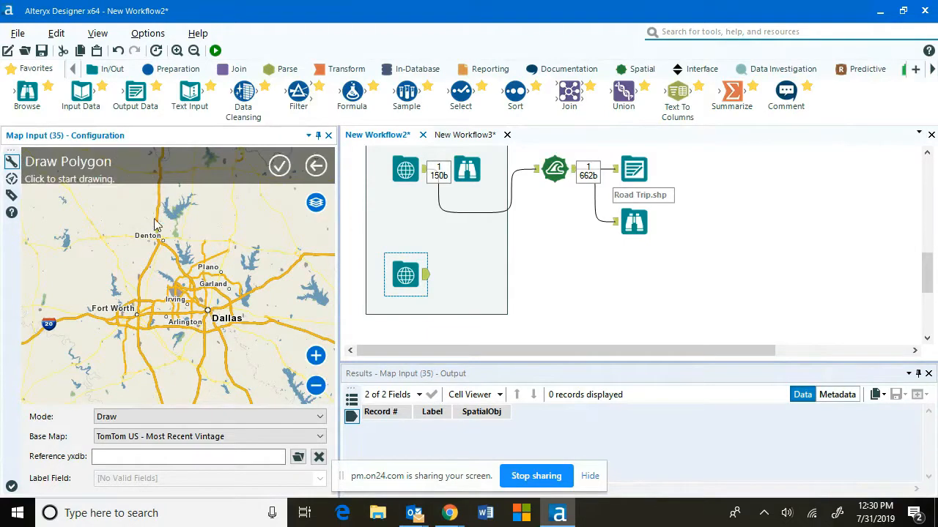
pyautogui.click(158, 214)
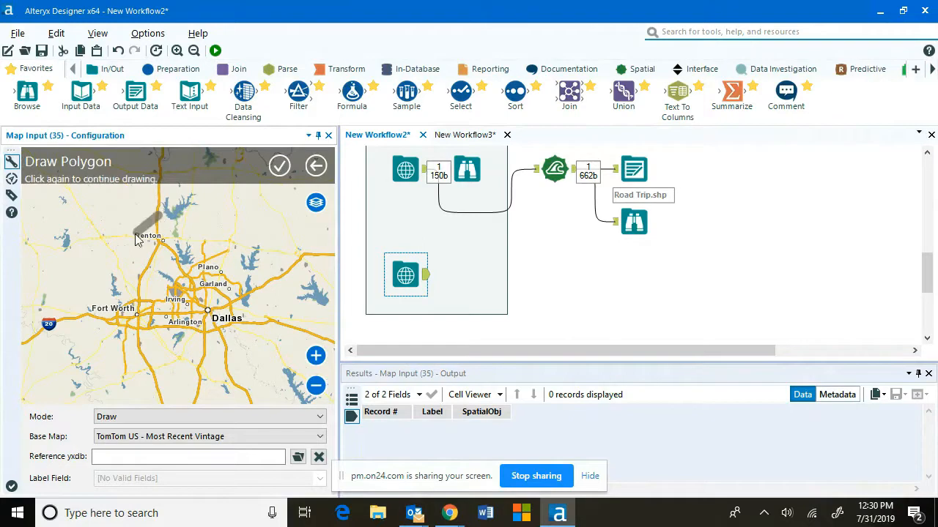
pyautogui.click(92, 266)
pyautogui.click(92, 358)
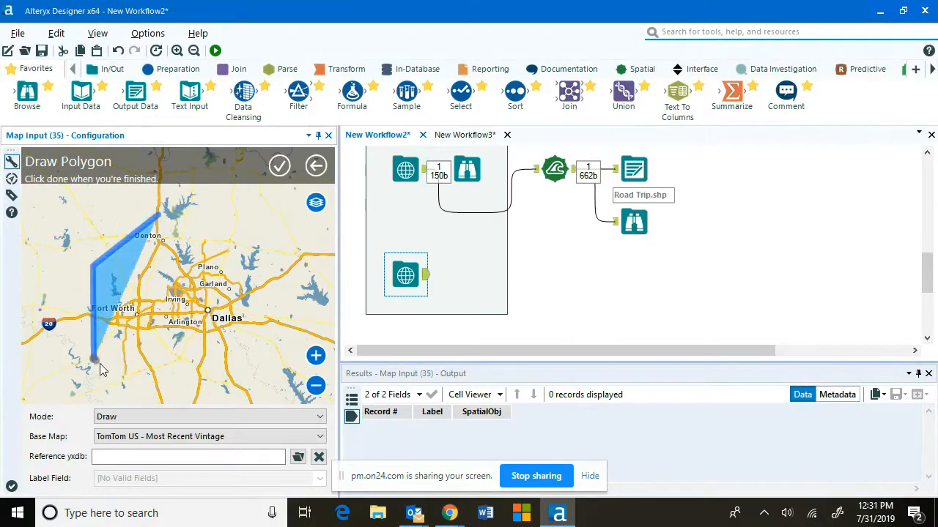
pyautogui.click(209, 365)
pyautogui.click(282, 345)
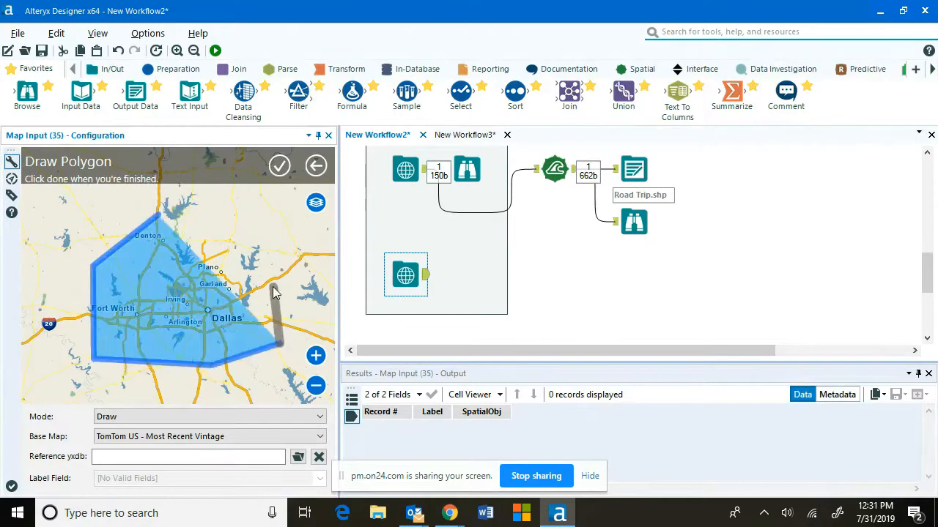
pyautogui.click(260, 244)
pyautogui.click(188, 214)
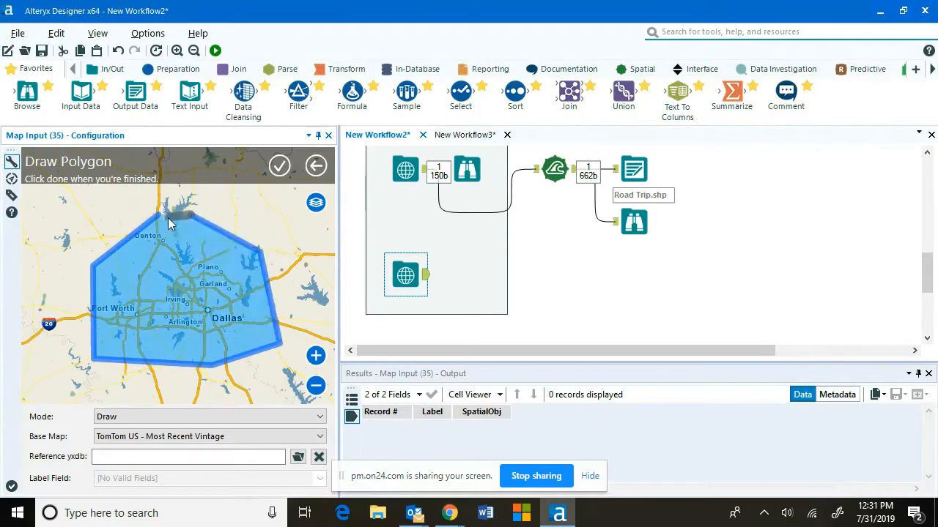
pyautogui.click(158, 215)
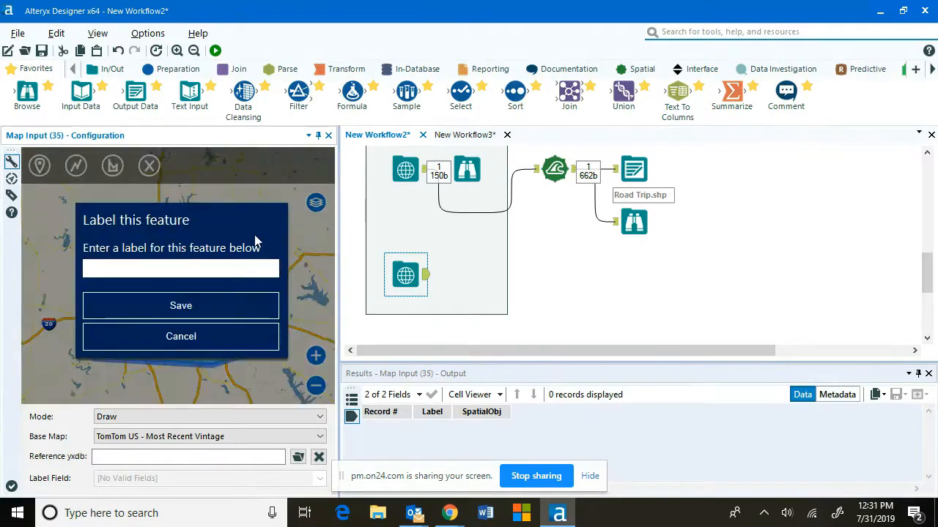
pyautogui.write('Region')
pyautogui.click(181, 306)
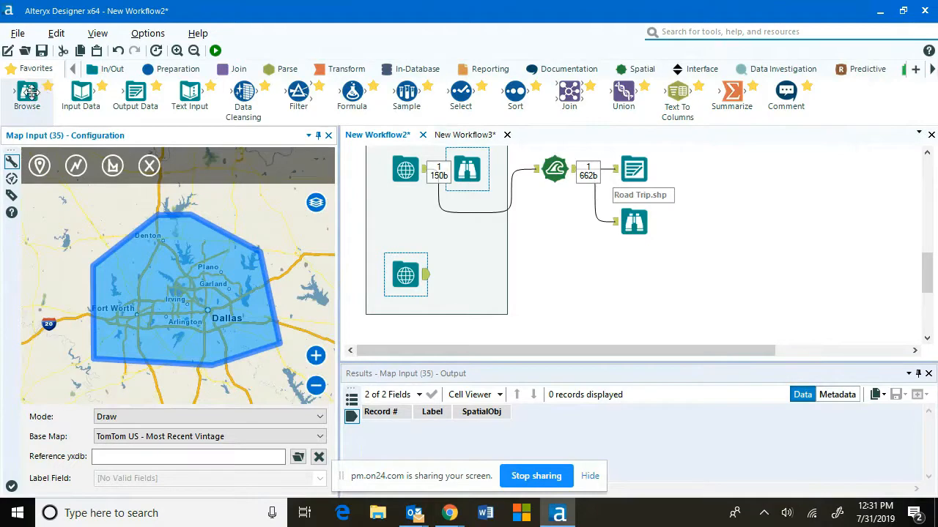
# - Add an Output Data tool beside the lower Map Input tool and connect the Map Input's output to it
pyautogui.moveTo(135, 93); pyautogui.dragTo(550, 270)
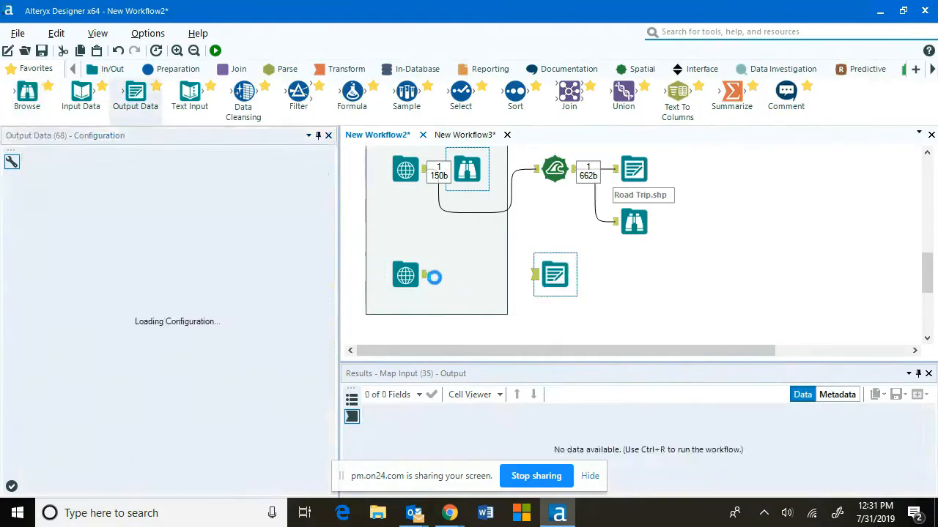
pyautogui.moveTo(440, 276); pyautogui.dragTo(546, 285)
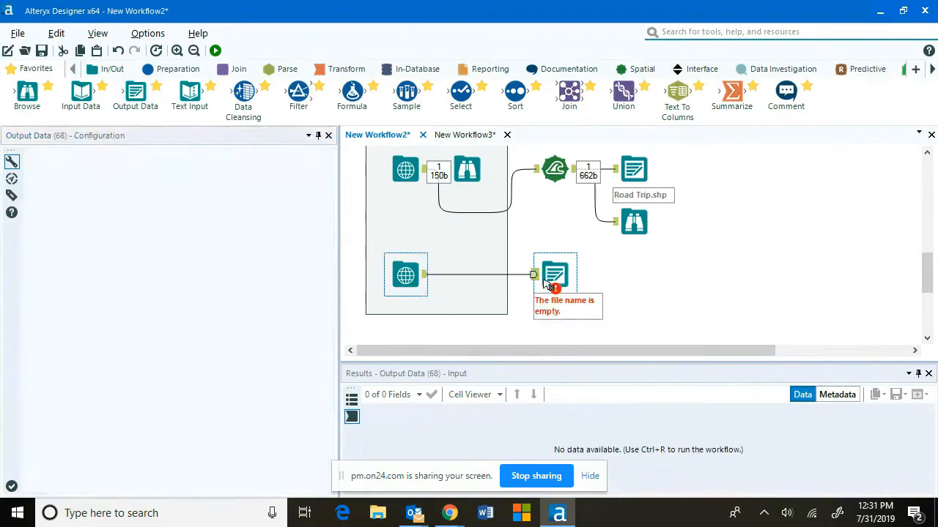
pyautogui.click(555, 272)
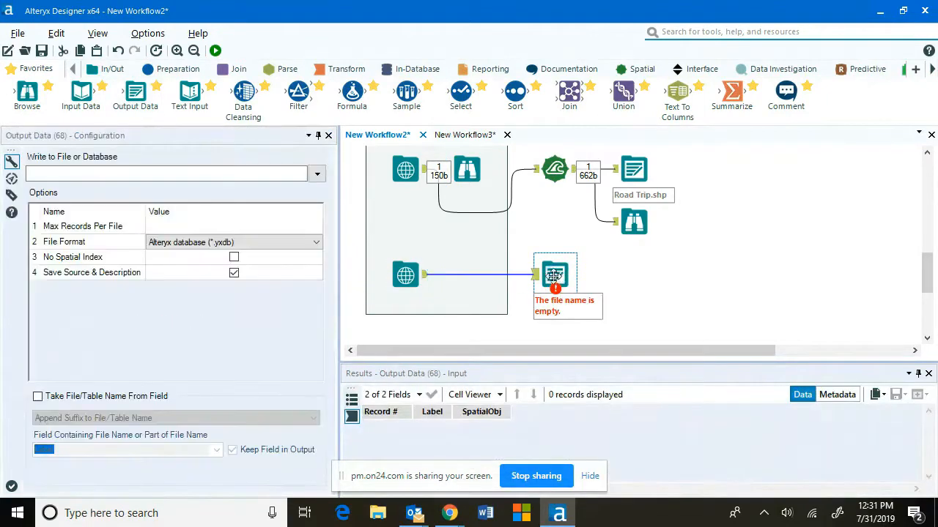
# - Set the new Output Data tool to write a Google Earth KML file named Region in the Data folder
pyautogui.click(316, 176)
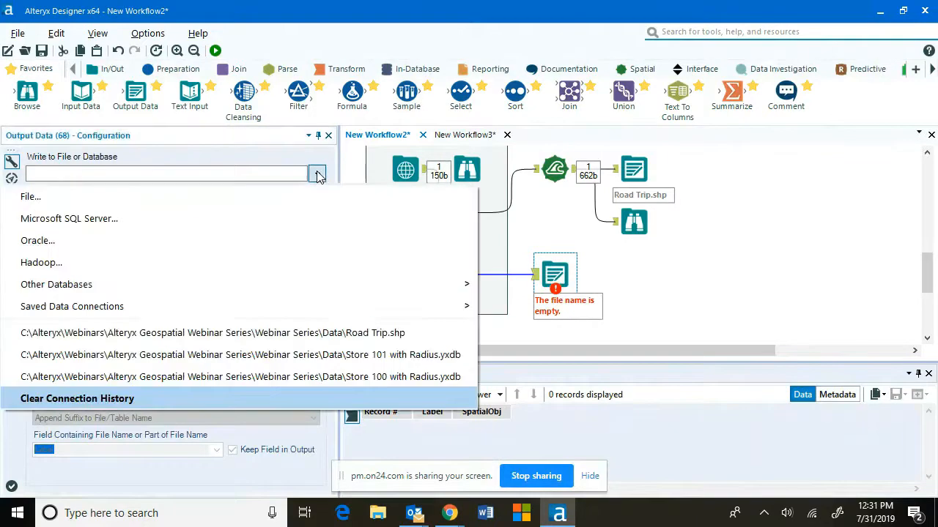
pyautogui.click(150, 202)
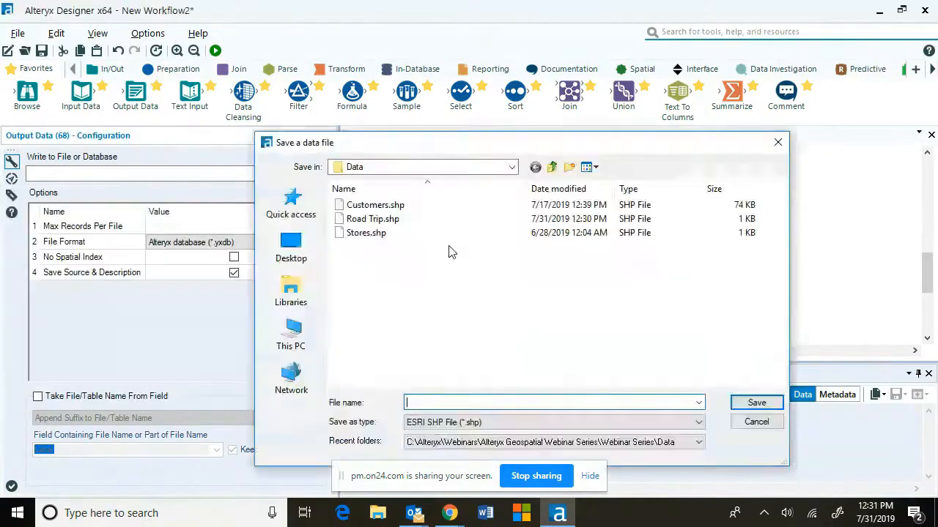
pyautogui.click(471, 425)
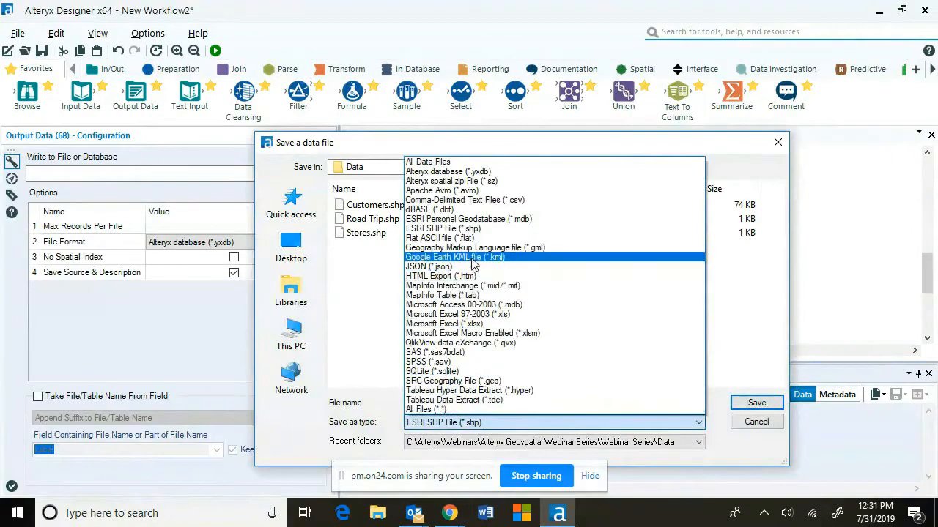
pyautogui.click(473, 258)
pyautogui.click(435, 401)
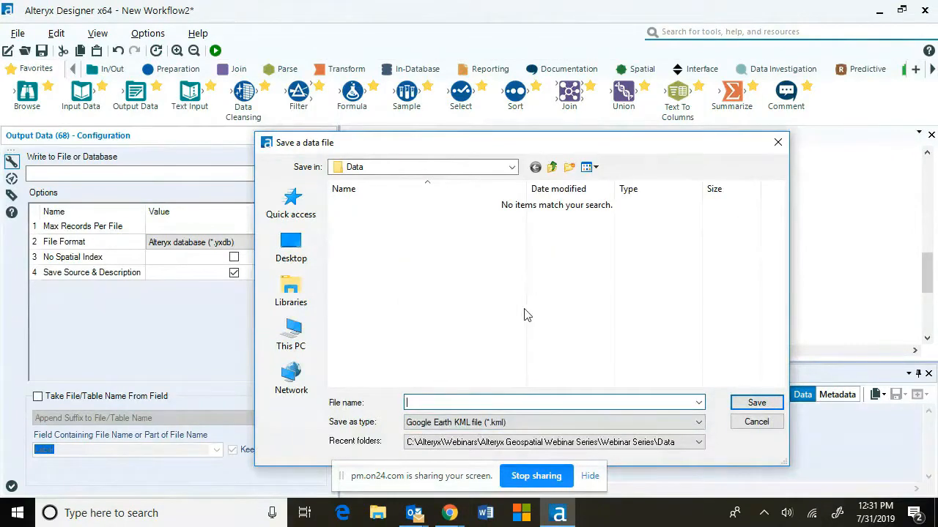
pyautogui.write('Region')
pyautogui.click(765, 401)
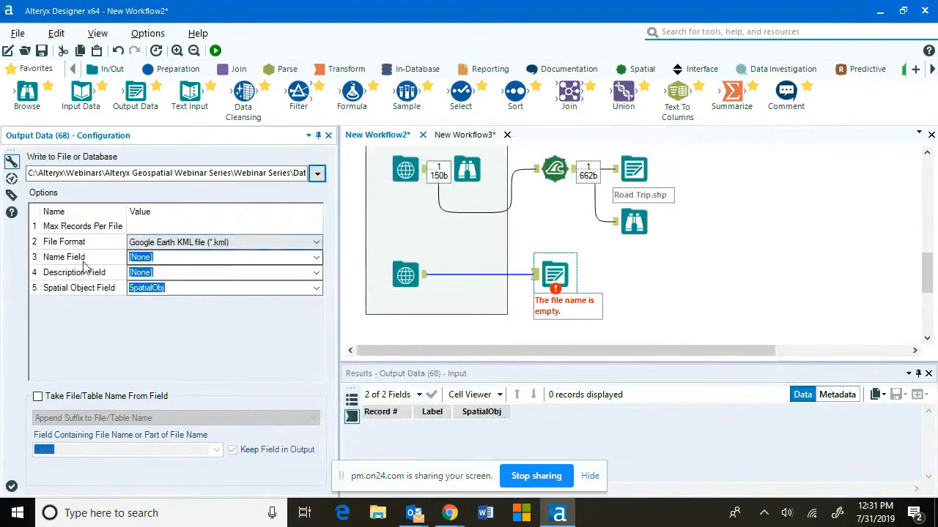
# - Set the KML output's name field to Label and keep SpatialObj as its spatial object field
pyautogui.click(316, 257)
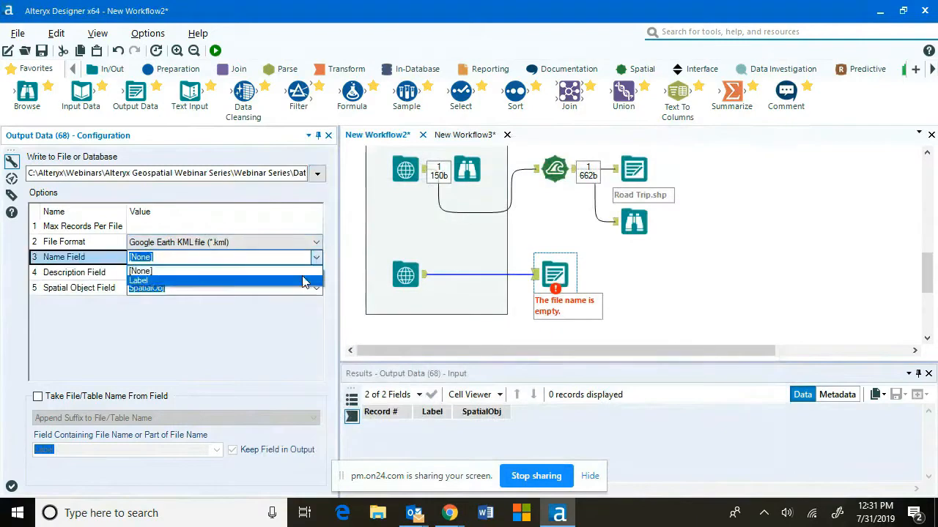
pyautogui.click(307, 280)
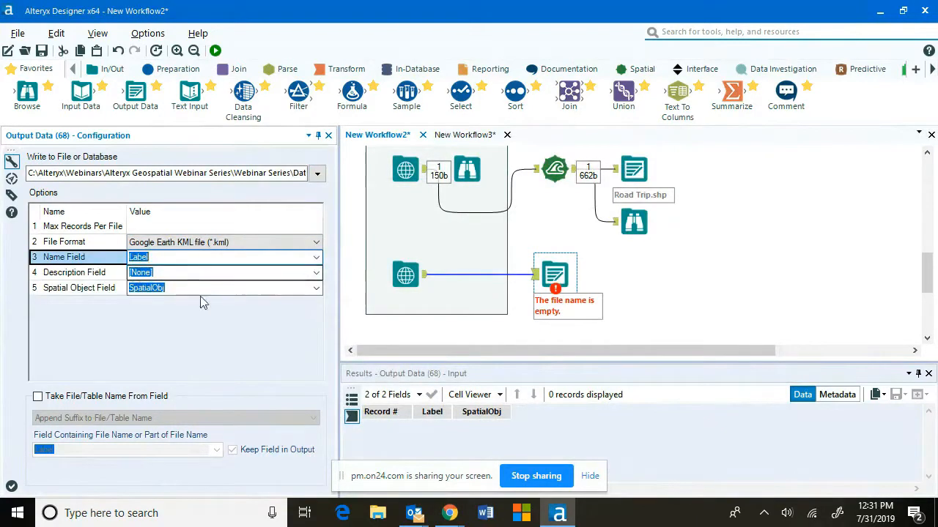
pyautogui.click(316, 288)
pyautogui.click(321, 290)
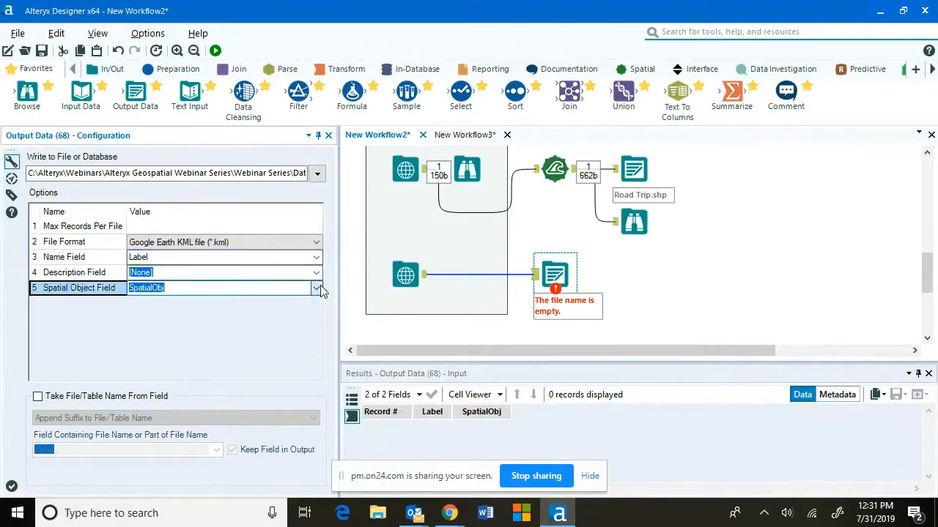
# - Run the workflow to write the Region KML file and dismiss the completion message
pyautogui.click(629, 294)
pyautogui.click(216, 51)
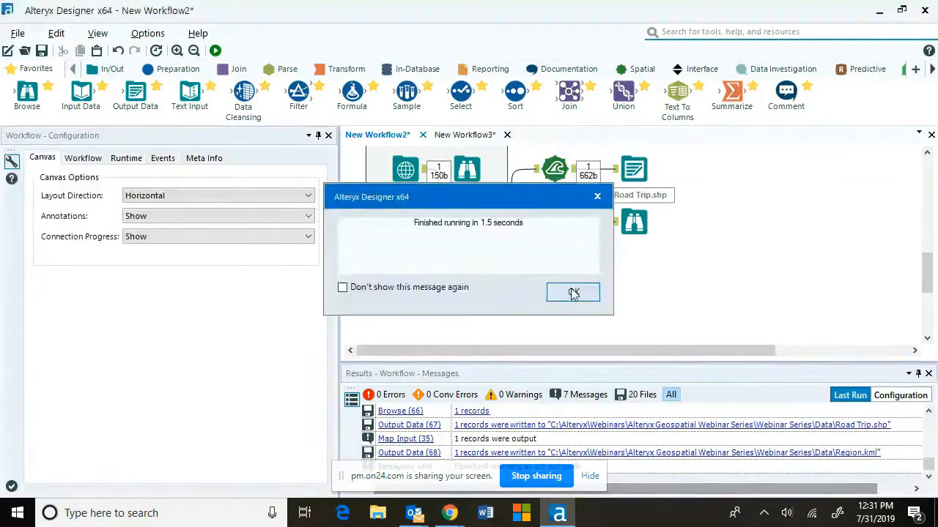
pyautogui.click(573, 293)
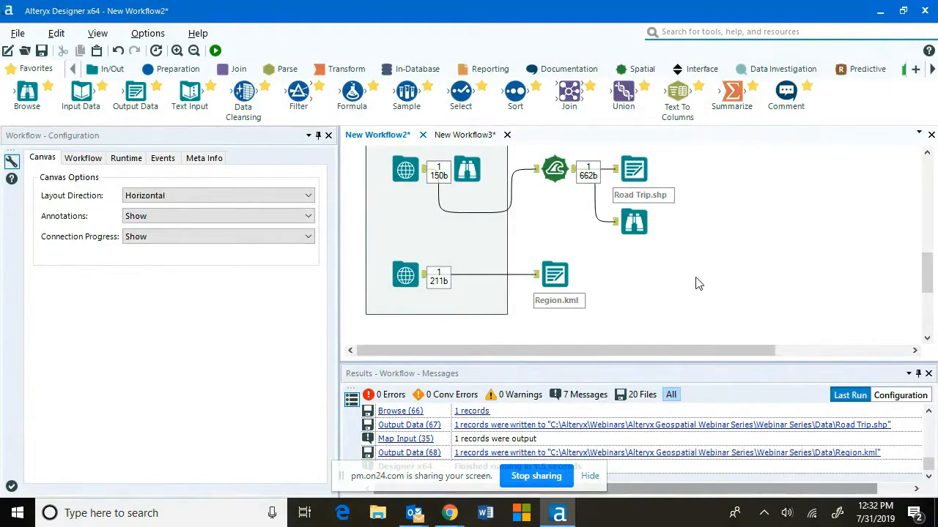
# - Open the written Region.kml in Google Earth to examine the polygon, and close Google Earth, discarding the temporary places
pyautogui.click(675, 454)
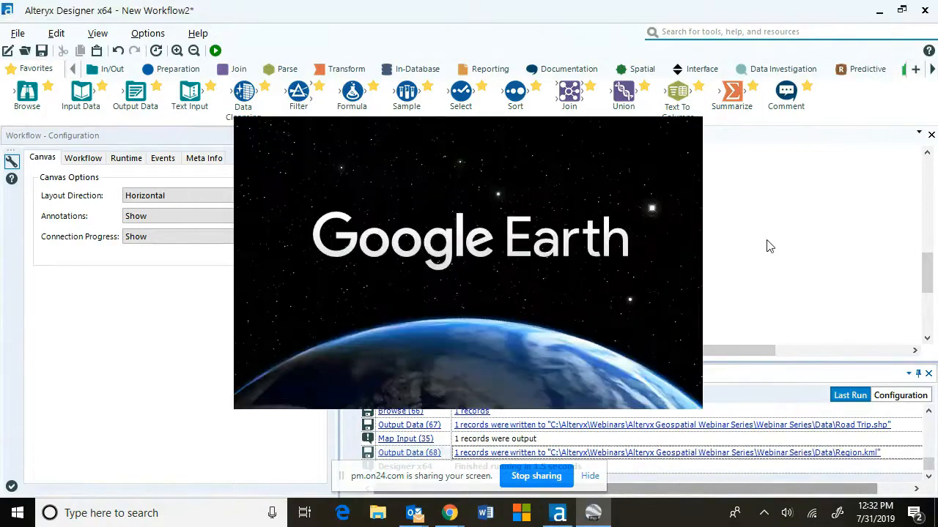
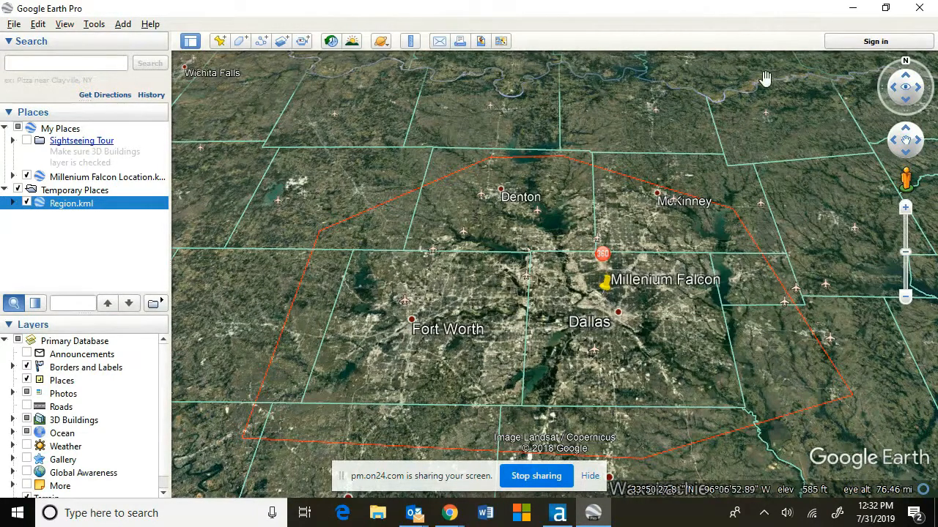
pyautogui.click(918, 8)
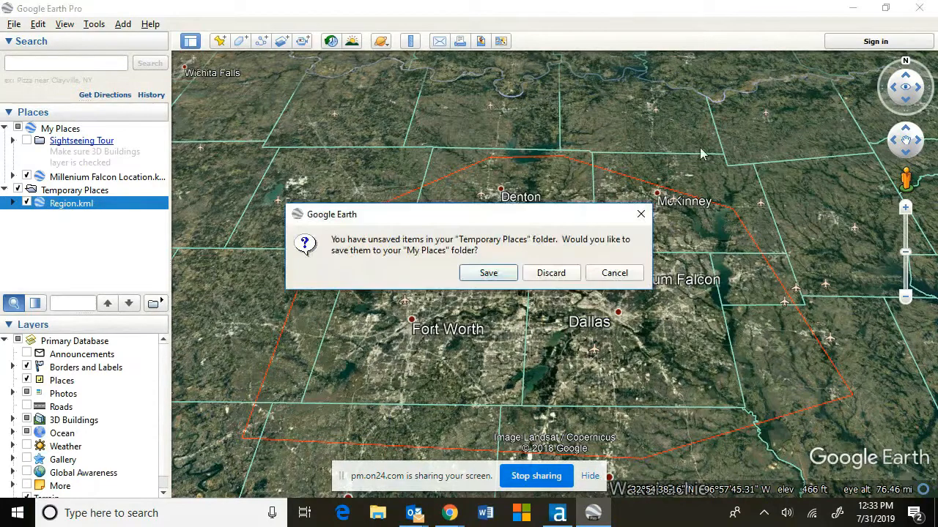
pyautogui.click(550, 273)
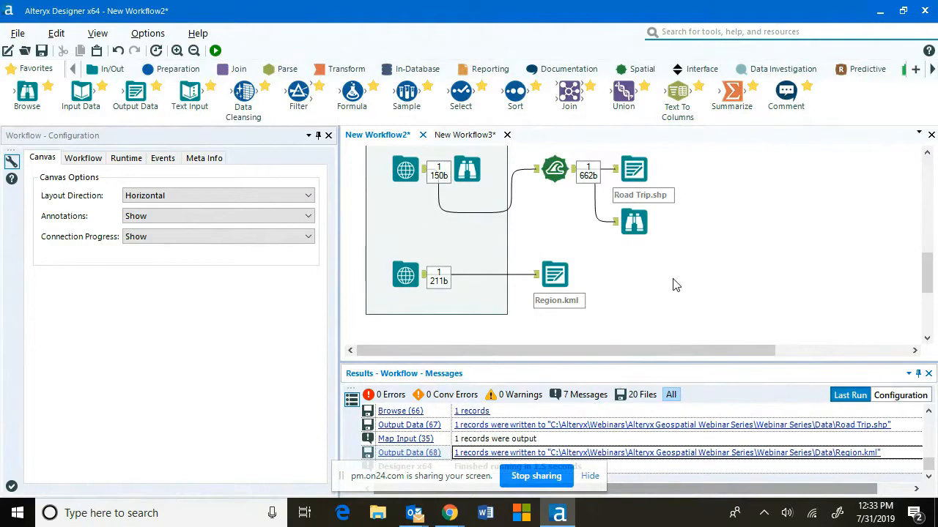
# - In New Workflow3, add an Input Data tool that reads Stores and Trade Areas.yxdb from the Data folder
pyautogui.click(624, 69)
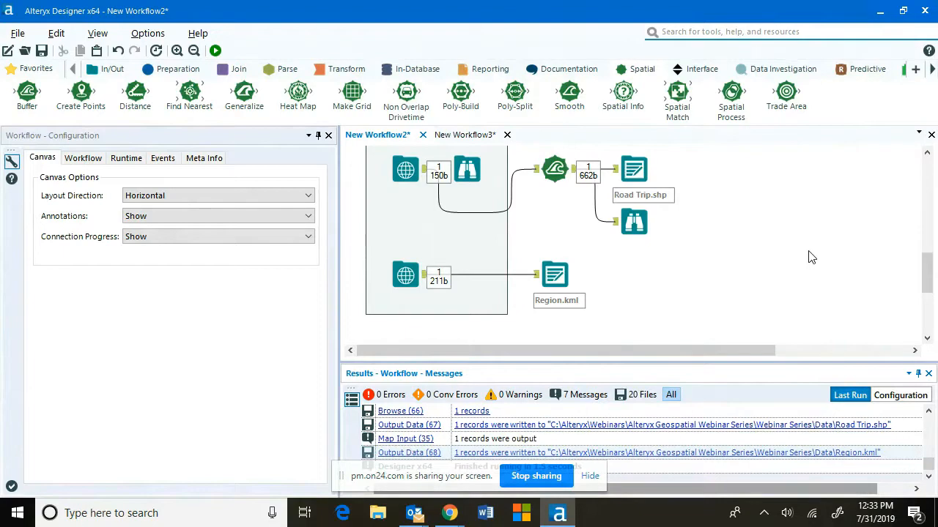
pyautogui.click(466, 138)
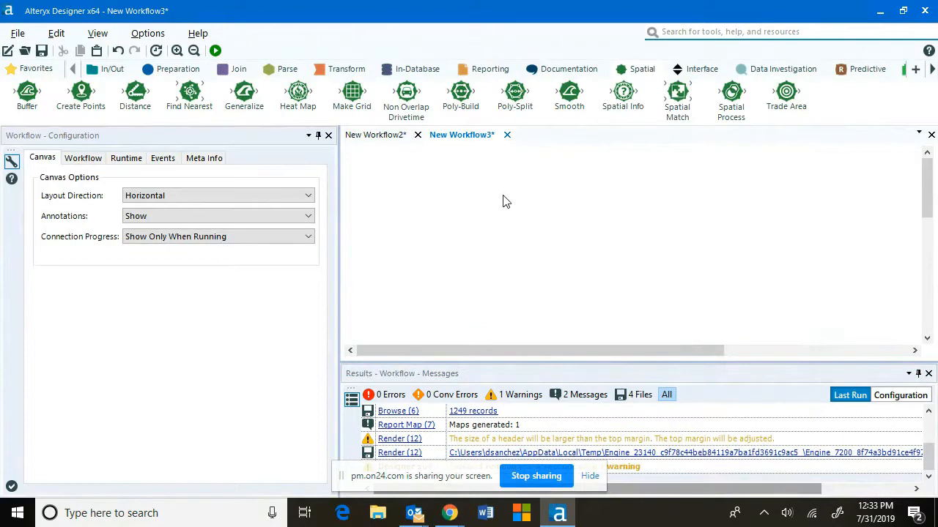
pyautogui.click(33, 69)
pyautogui.moveTo(80, 94); pyautogui.dragTo(391, 183)
pyautogui.click(317, 174)
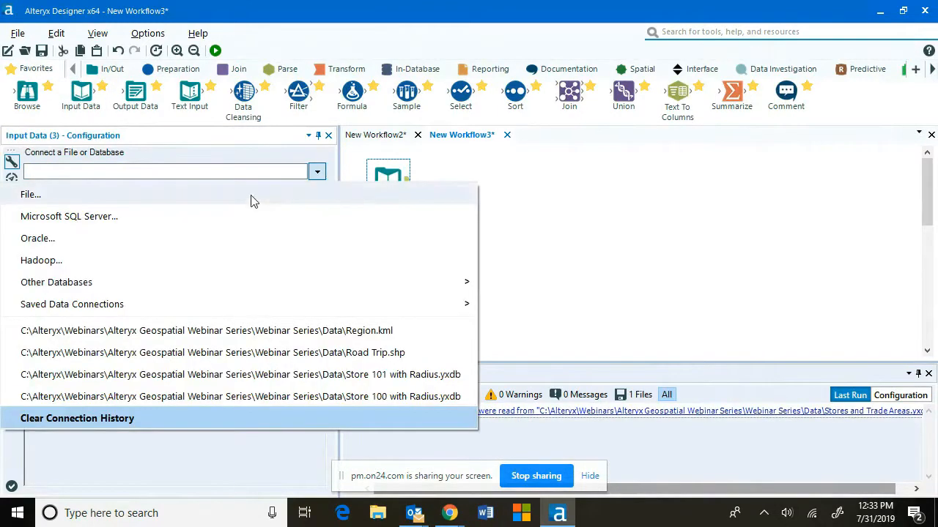
pyautogui.click(250, 197)
pyautogui.click(431, 372)
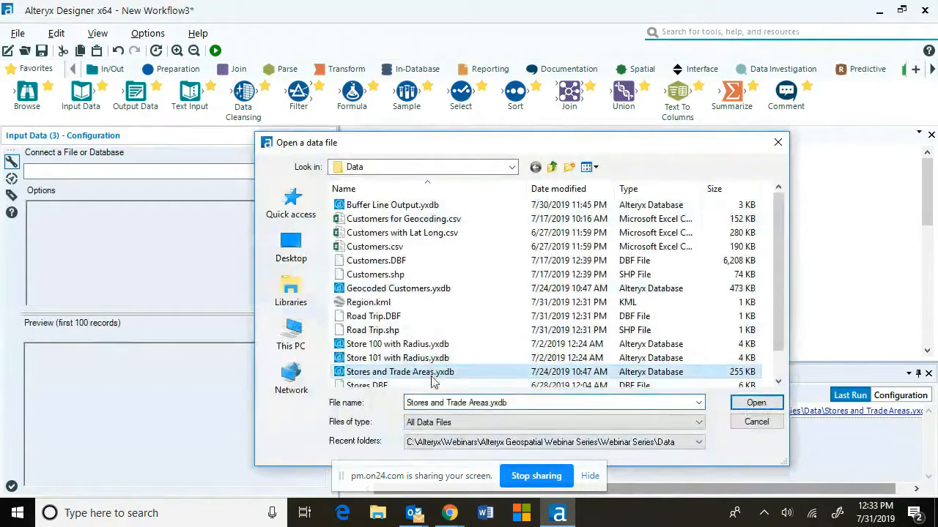
pyautogui.click(756, 403)
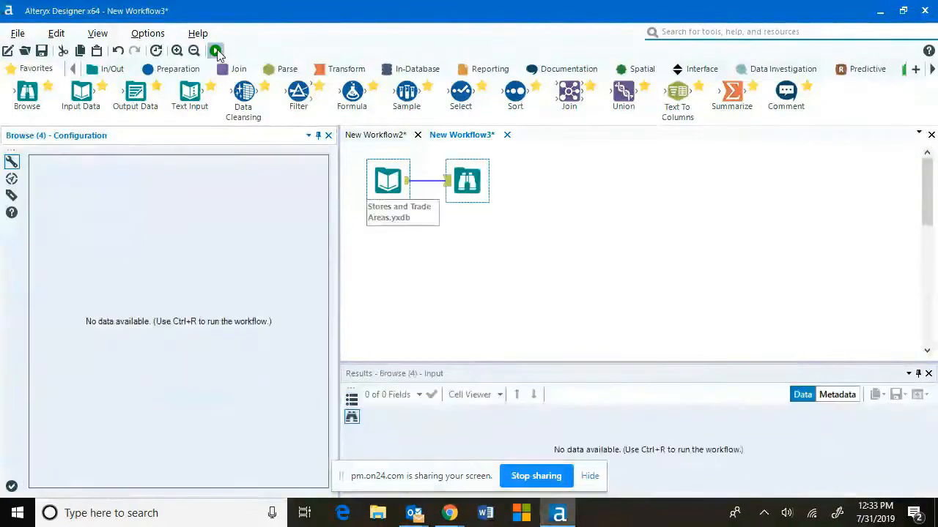
# - Attach a Browse tool to the stores input, run the workflow and dismiss the completion message
pyautogui.click(215, 50)
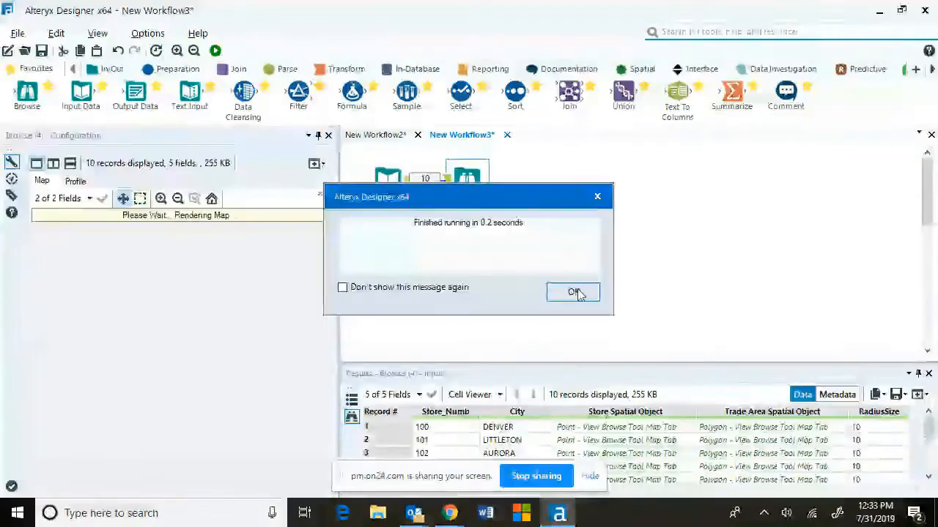
pyautogui.click(575, 293)
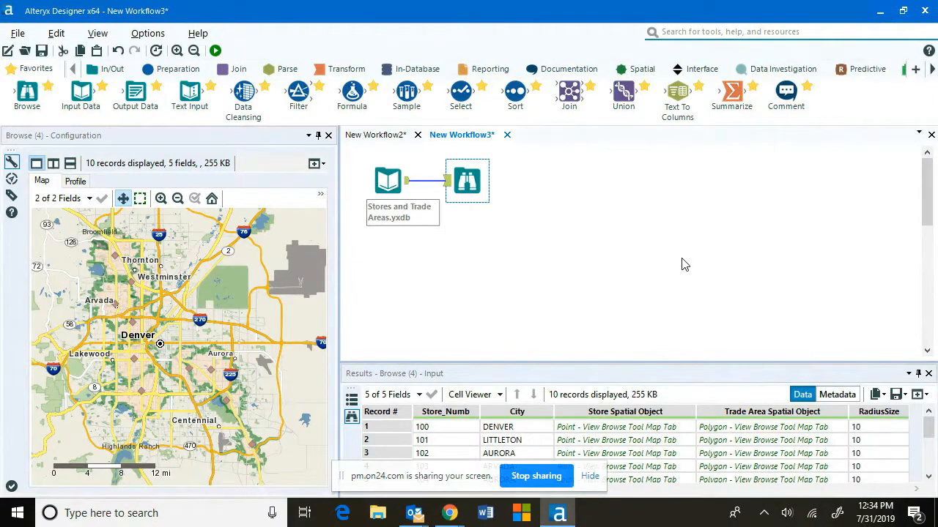
# - Add an Allocate Input tool below the stores input and pick the Colorado census tracts as its geography
pyautogui.scroll(-5, 787, 70)
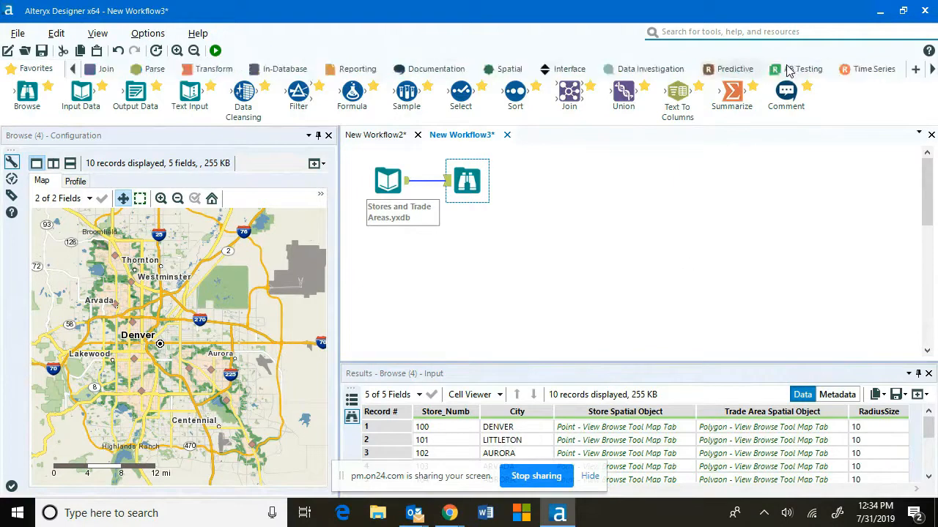
pyautogui.scroll(-4, 787, 70)
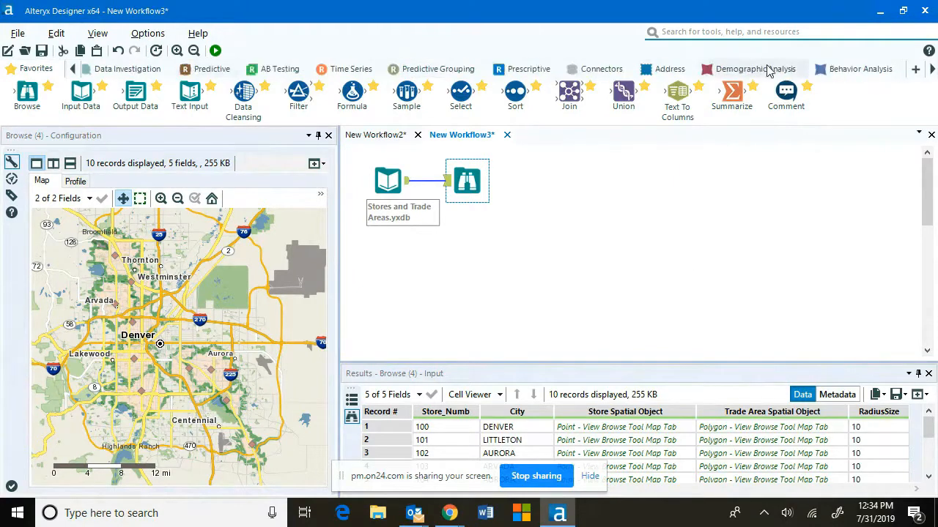
pyautogui.click(768, 69)
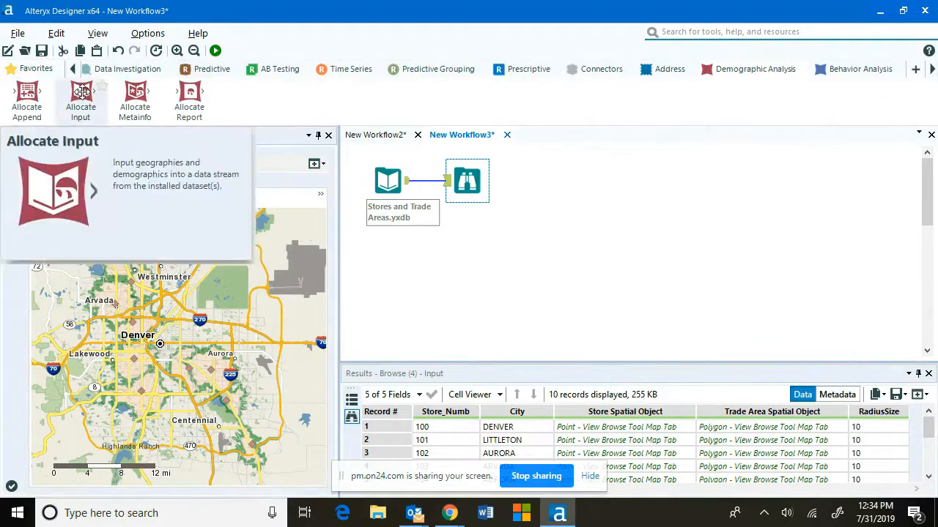
pyautogui.moveTo(82, 91); pyautogui.dragTo(393, 261)
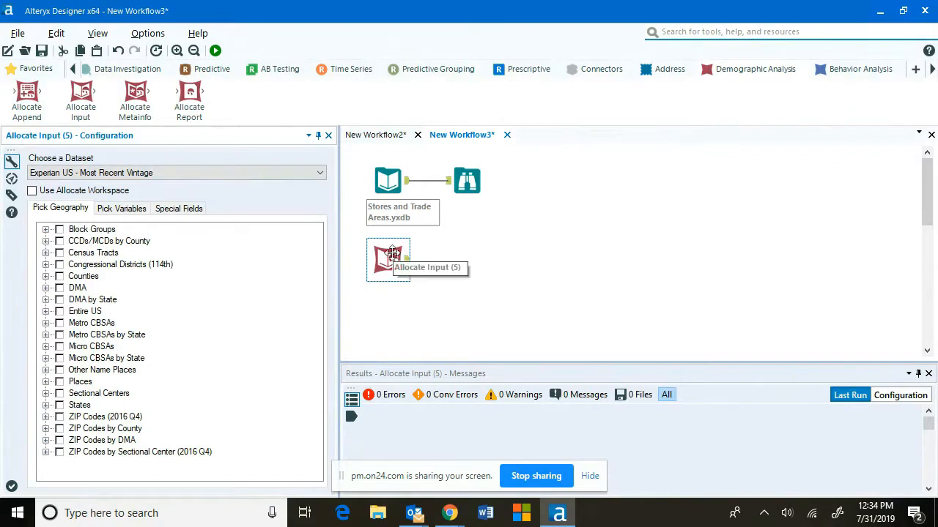
pyautogui.click(45, 253)
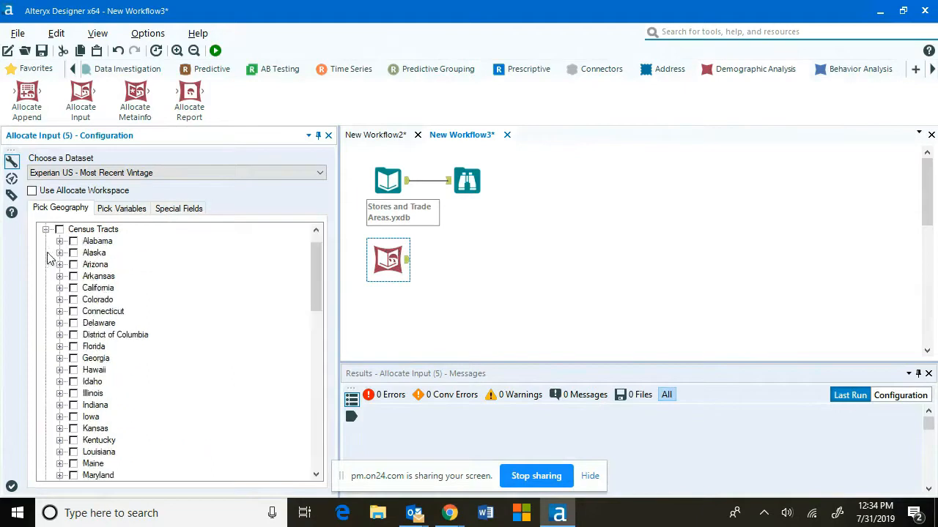
pyautogui.click(74, 301)
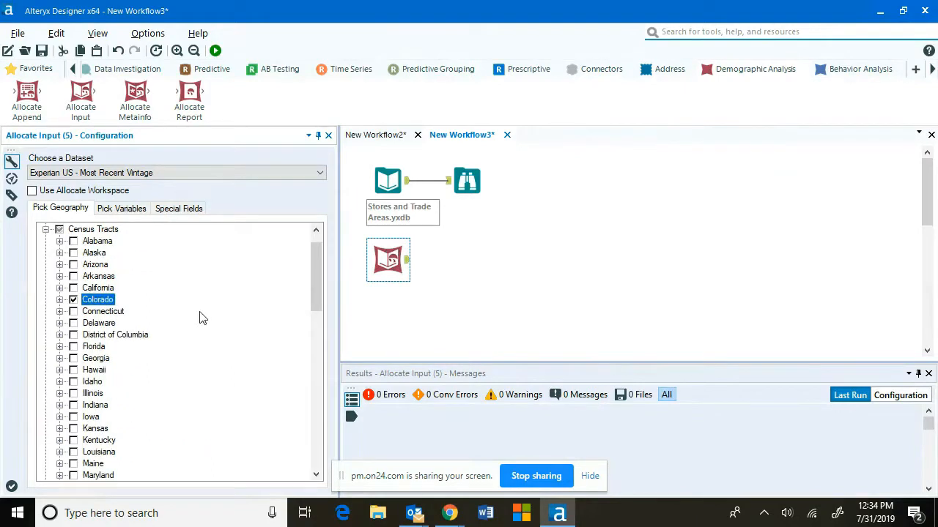
# - Attach a Browse tool to the Allocate Input tool and run the workflow to map the Colorado census tracts
pyautogui.click(40, 69)
pyautogui.moveTo(28, 99); pyautogui.dragTo(467, 256)
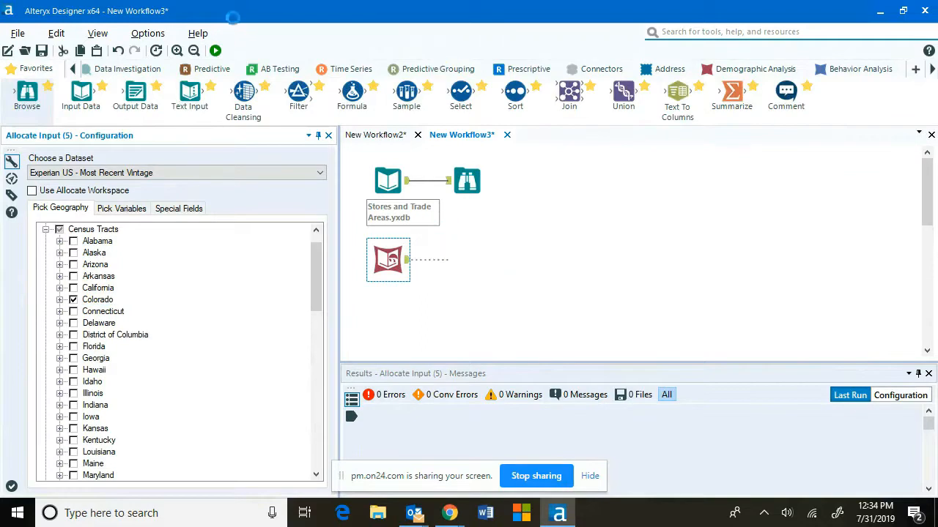
pyautogui.click(216, 50)
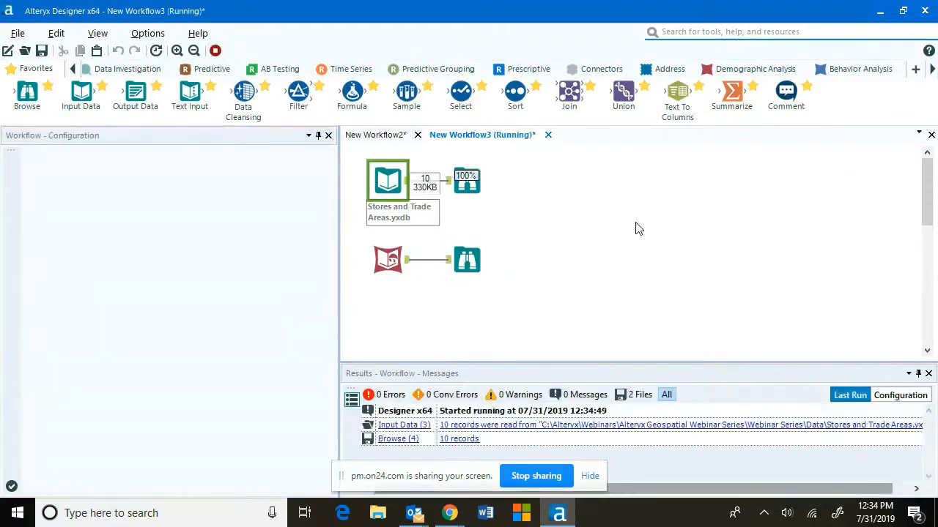
pyautogui.click(558, 295)
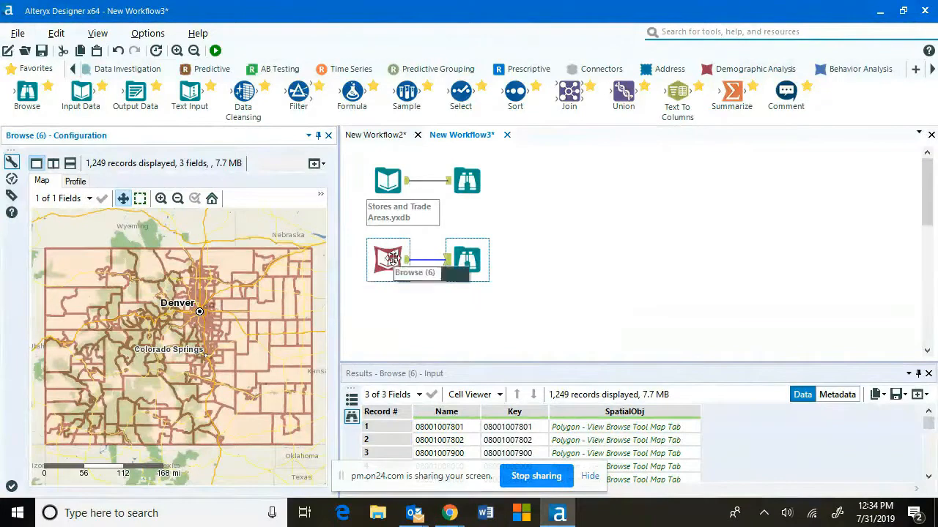
# - Include the Median Household Income variable from Current Year Estimates B (2016) in the Allocate Input tool
pyautogui.click(389, 259)
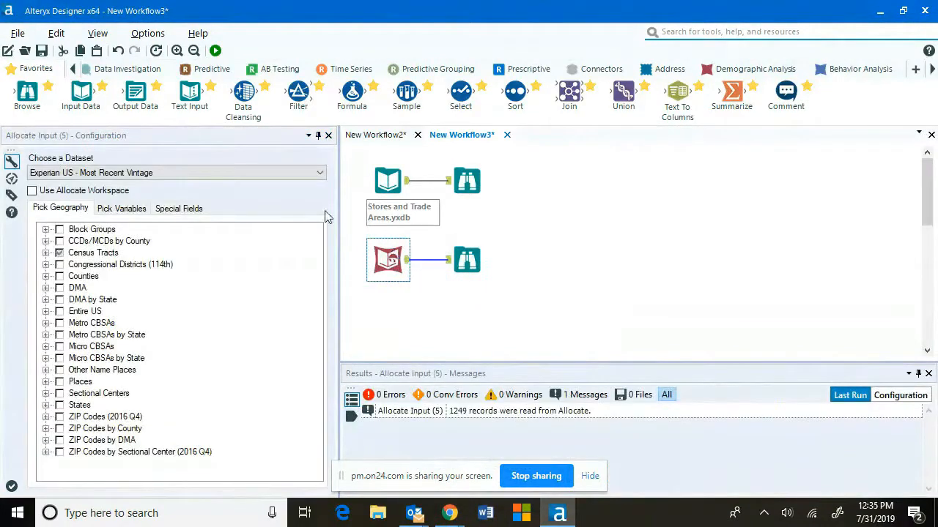
pyautogui.click(137, 209)
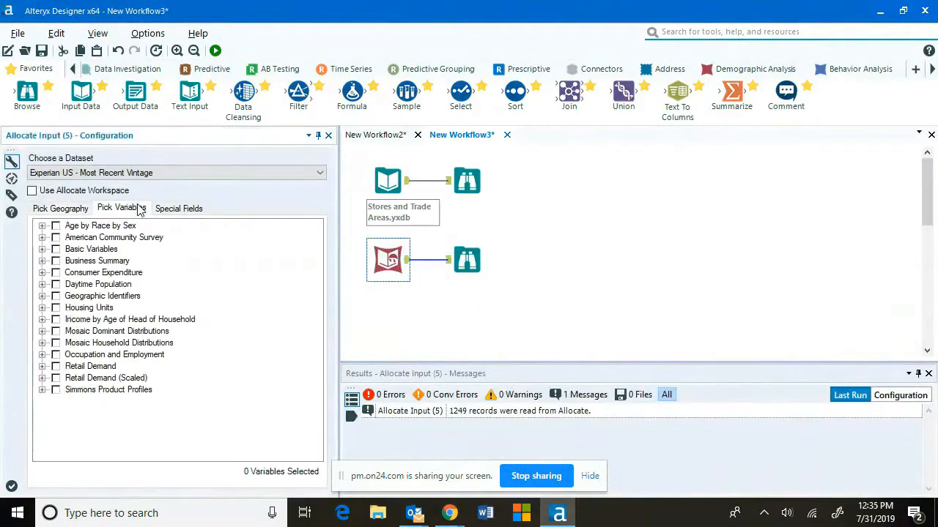
pyautogui.click(42, 250)
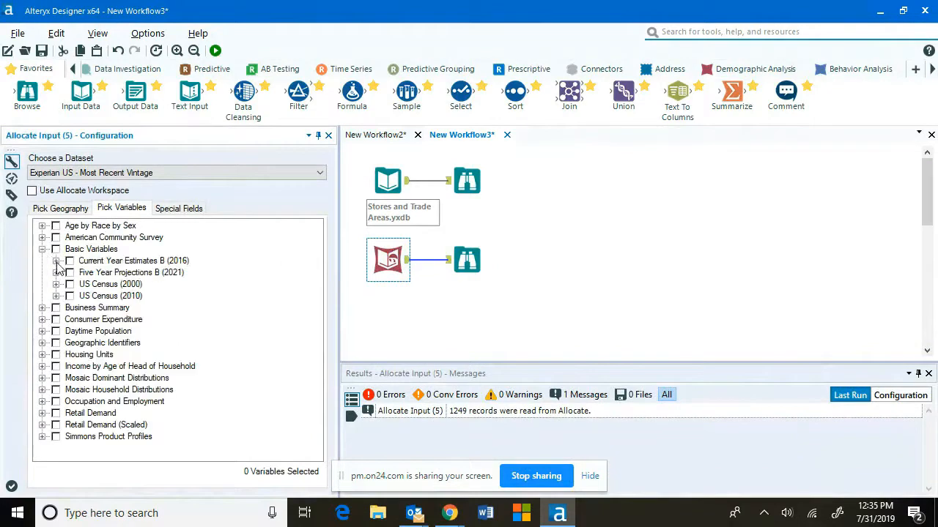
pyautogui.click(56, 261)
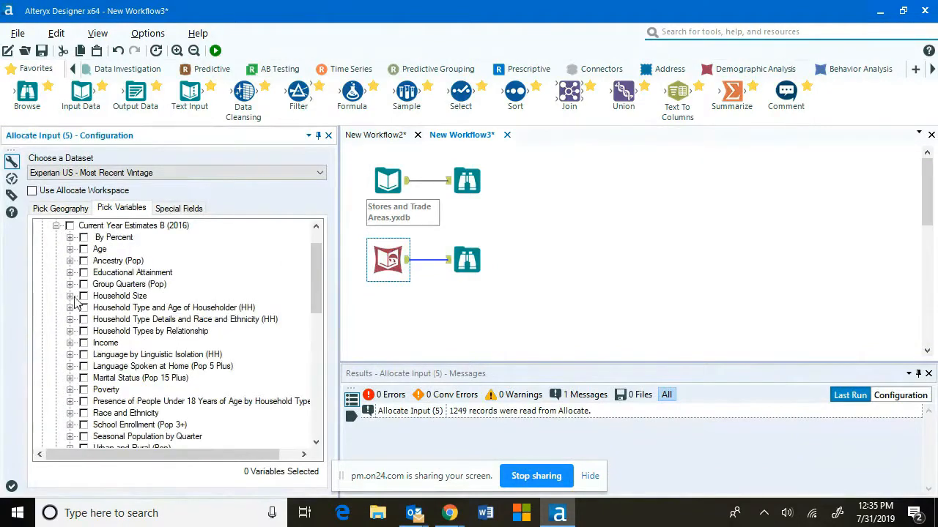
pyautogui.click(70, 343)
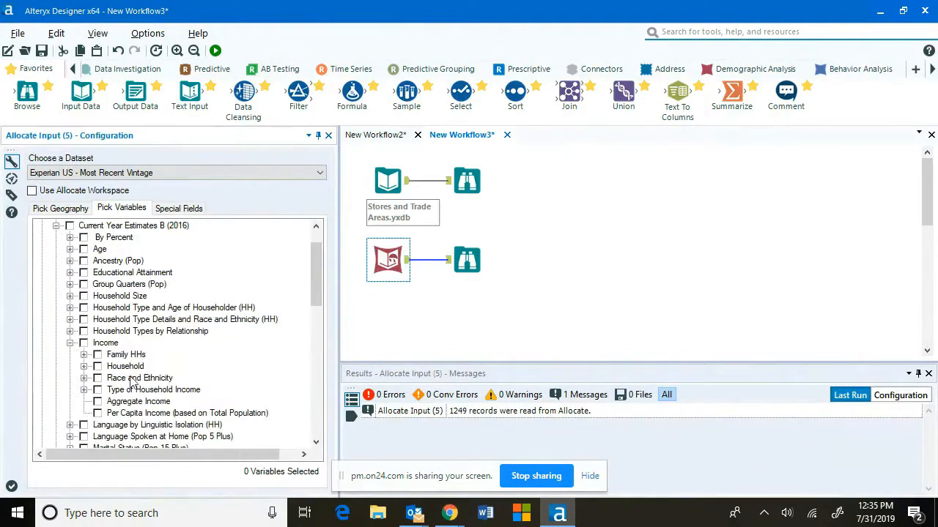
pyautogui.click(85, 367)
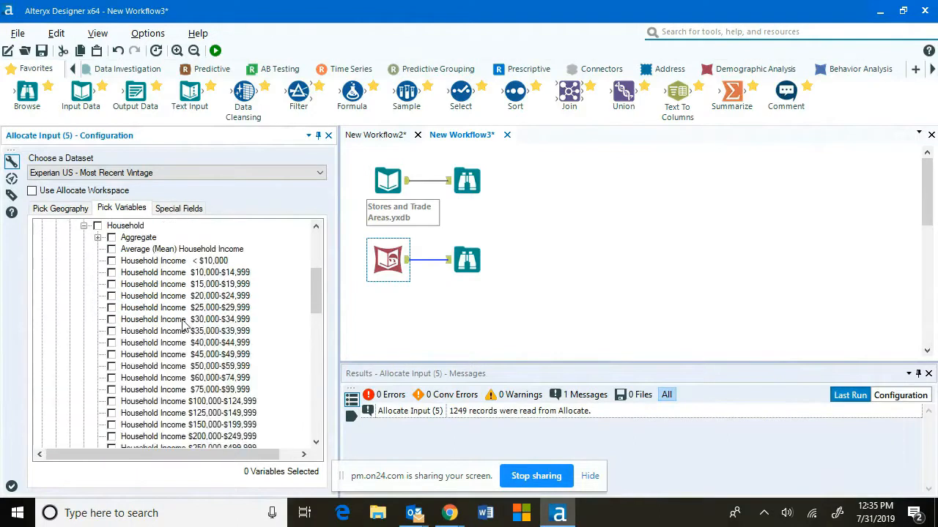
pyautogui.scroll(-1, 183, 326)
pyautogui.scroll(-1, 183, 326)
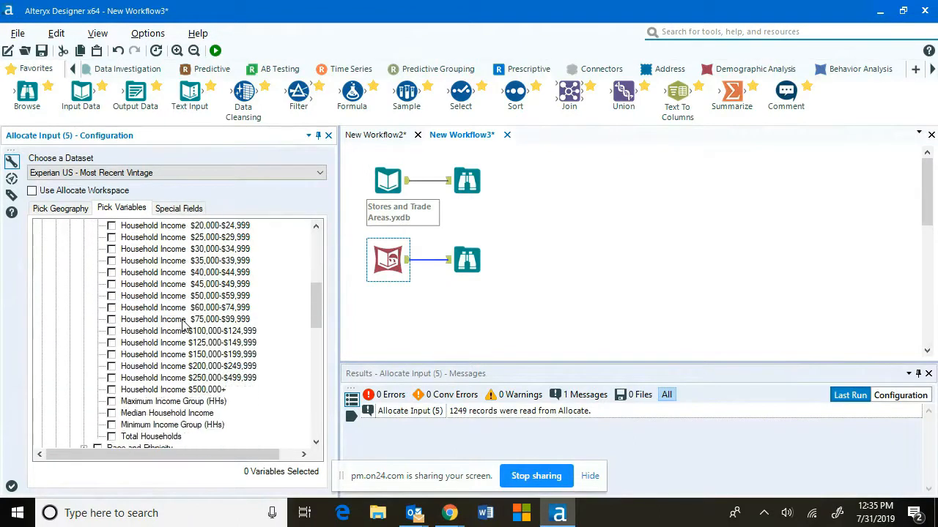
pyautogui.click(112, 415)
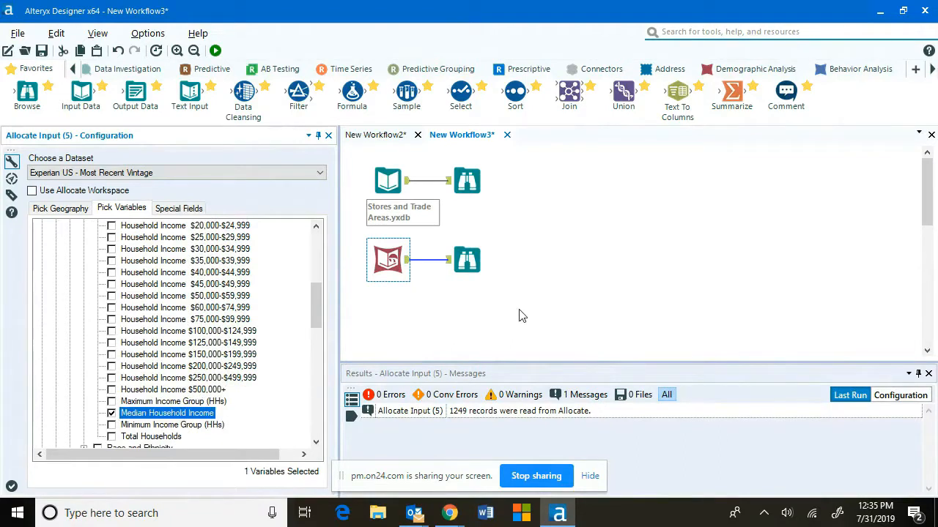
# - Rerun the workflow to read the census tracts with their median household income
pyautogui.click(214, 50)
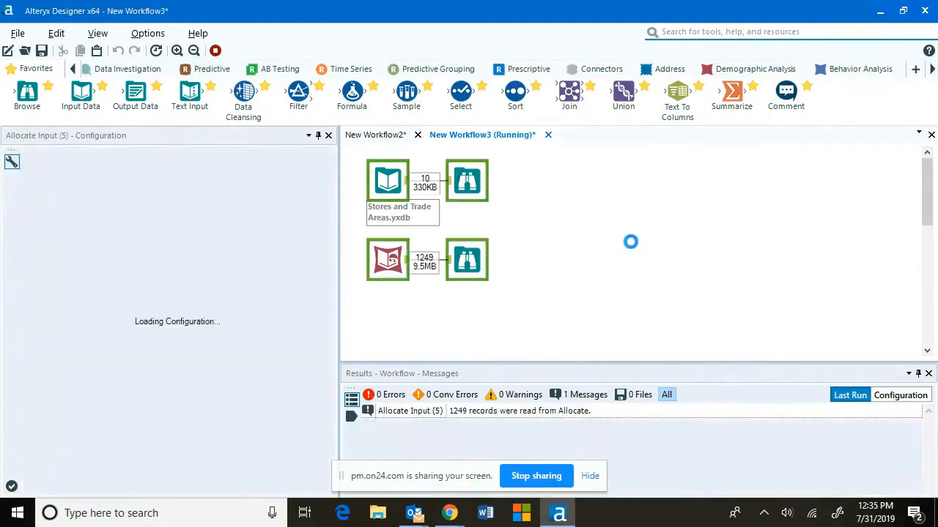
# - Add a Report Map tool to the right of the Browse tools and connect the Allocate Input output to it
pyautogui.click(586, 292)
pyautogui.click(467, 260)
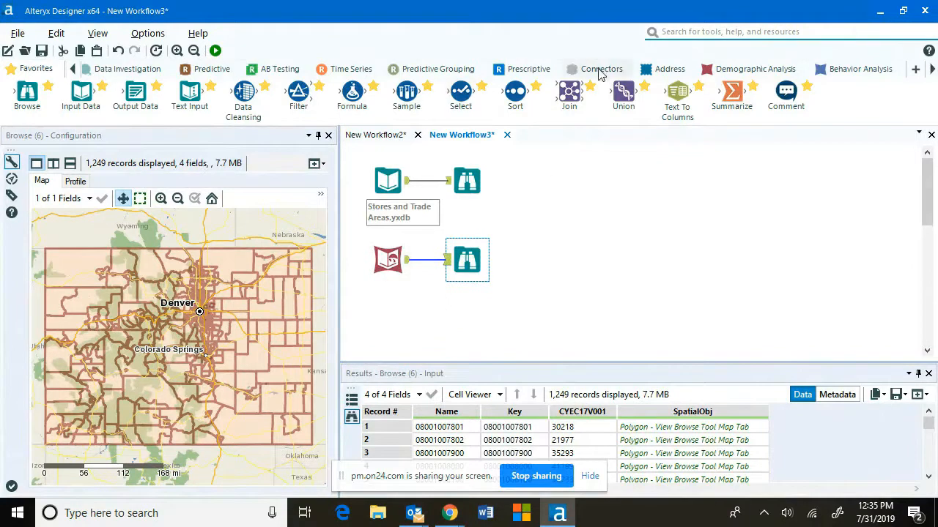
pyautogui.scroll(3, 600, 75)
pyautogui.scroll(3, 375, 74)
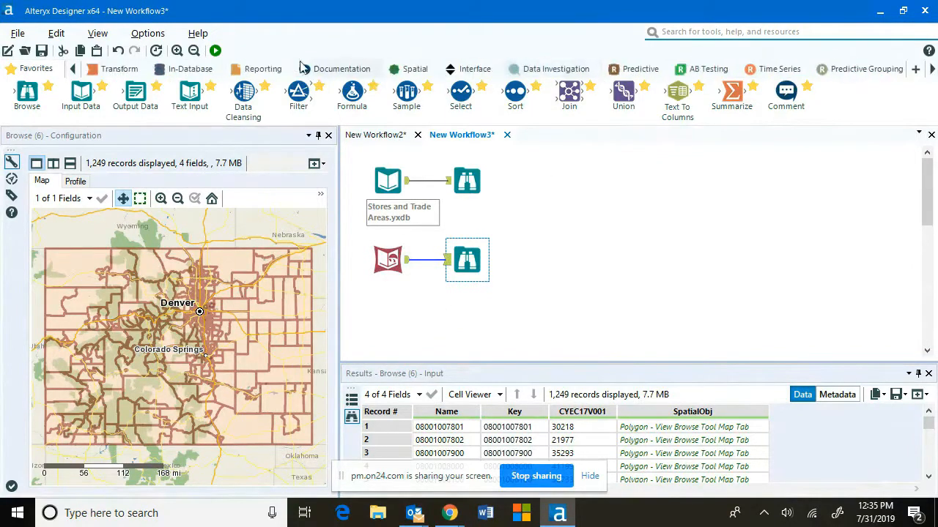
pyautogui.click(265, 73)
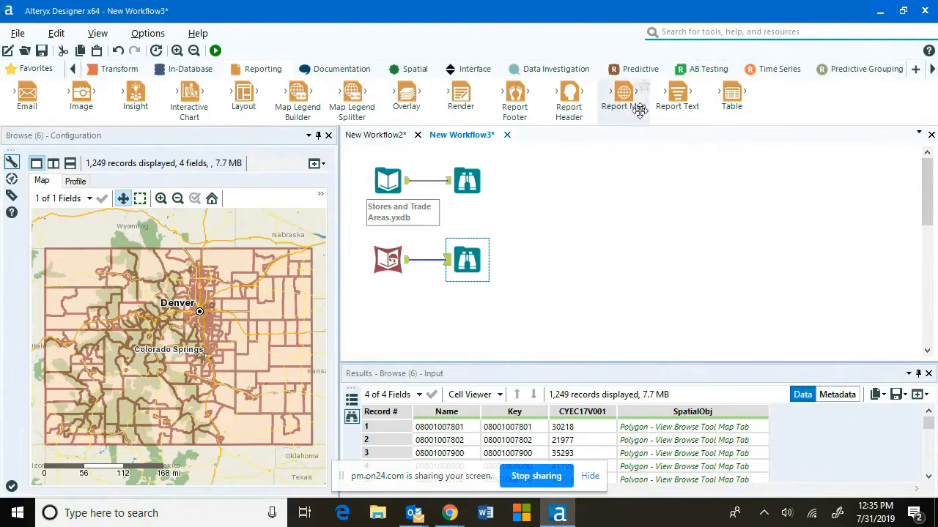
pyautogui.moveTo(623, 93); pyautogui.dragTo(564, 227)
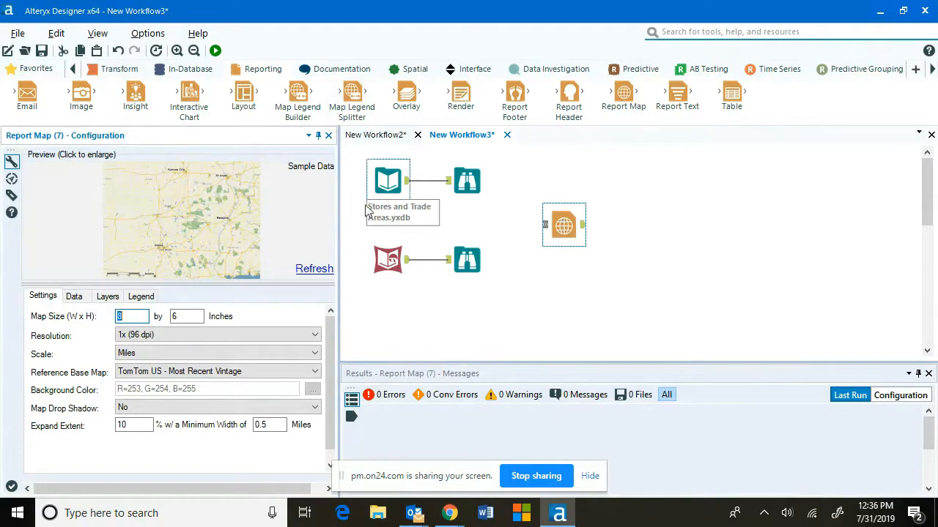
pyautogui.click(406, 262)
pyautogui.moveTo(407, 262); pyautogui.dragTo(544, 225)
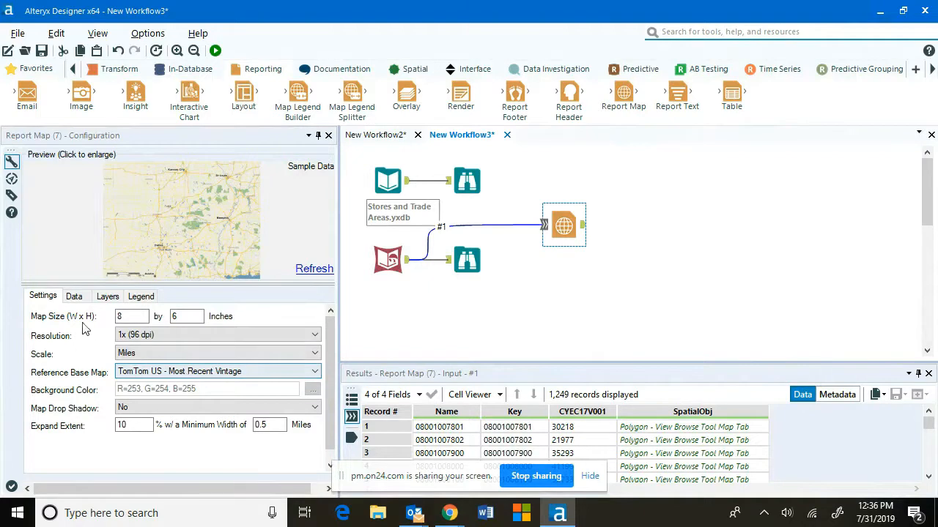
# - Review the Report Map tool's data connections, layers and legend options
pyautogui.click(79, 299)
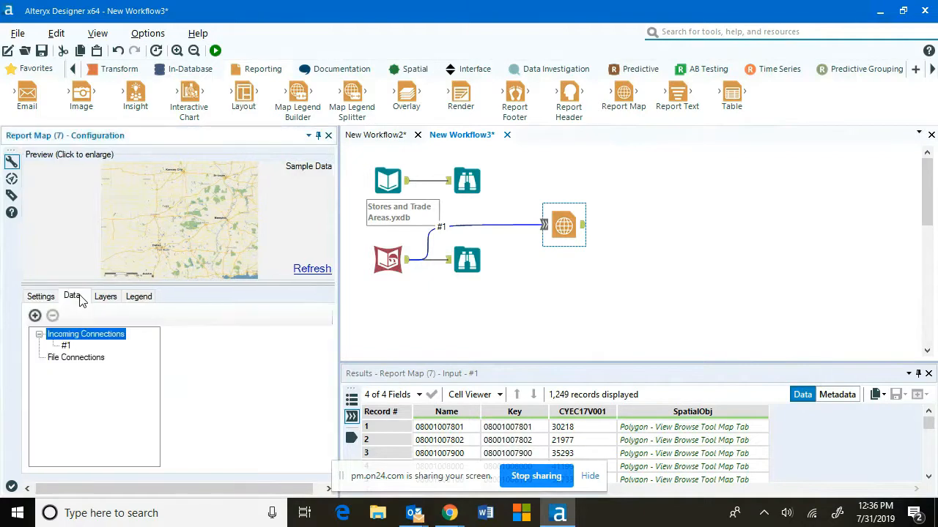
pyautogui.click(108, 299)
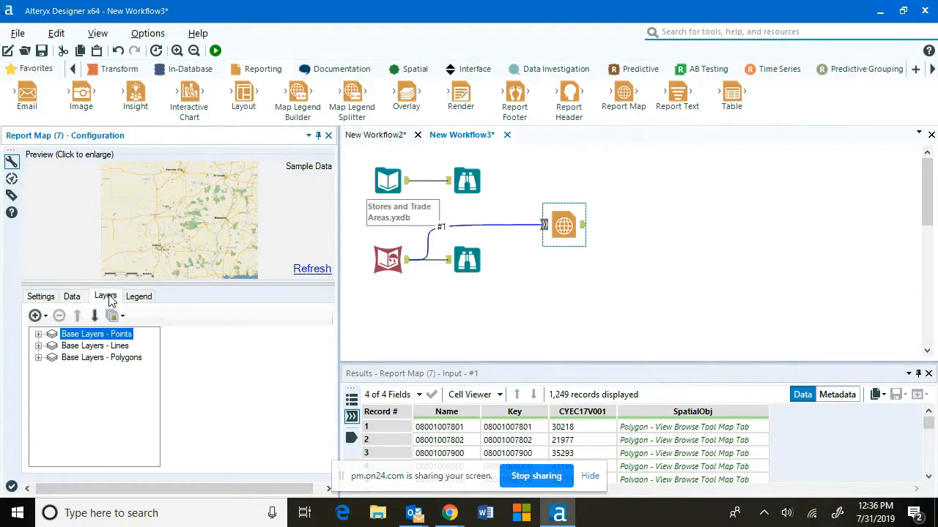
pyautogui.click(76, 300)
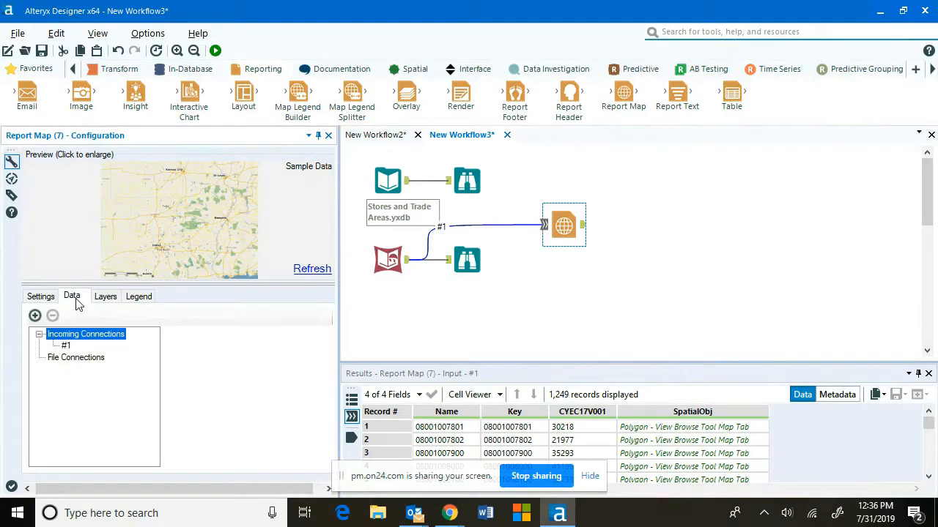
pyautogui.click(101, 303)
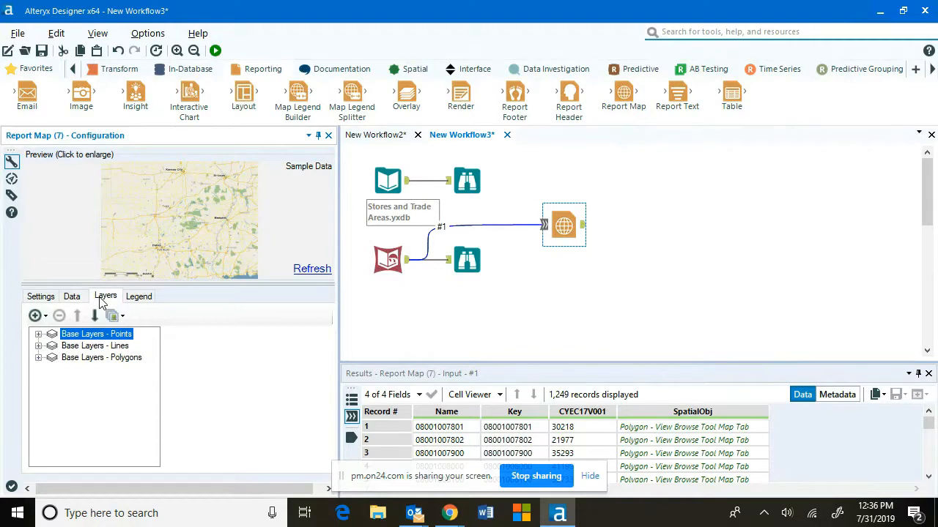
pyautogui.click(144, 297)
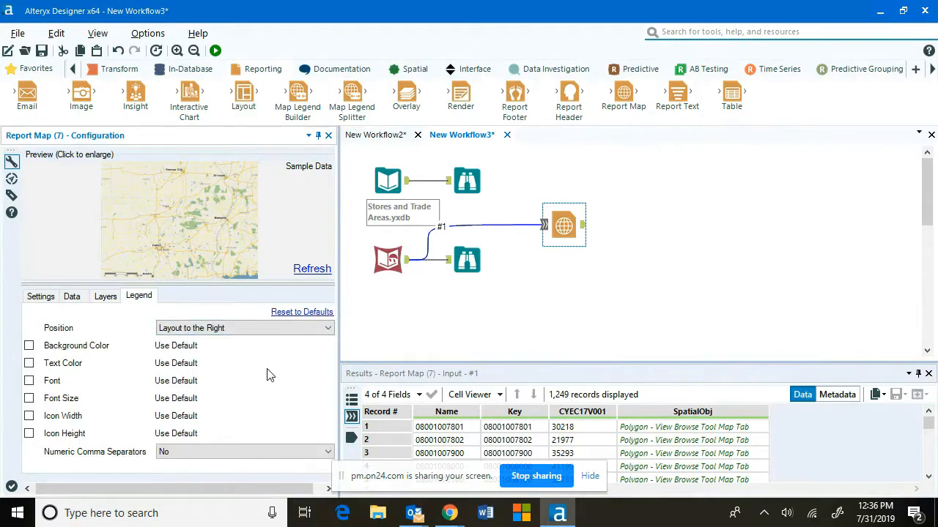
# - For Report Map connection #1, set the spatial field to SpatialObj and the thematic field to CYEC17V001
pyautogui.click(72, 297)
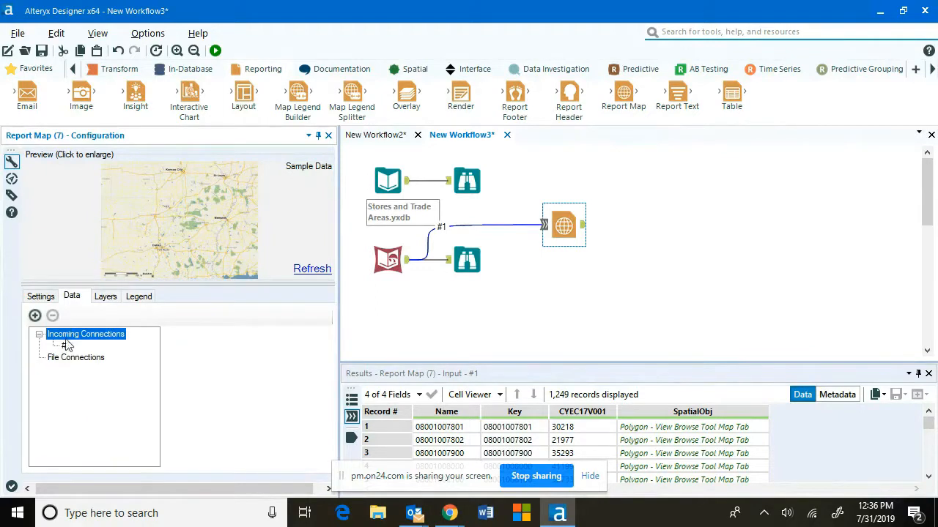
pyautogui.click(428, 233)
pyautogui.click(65, 345)
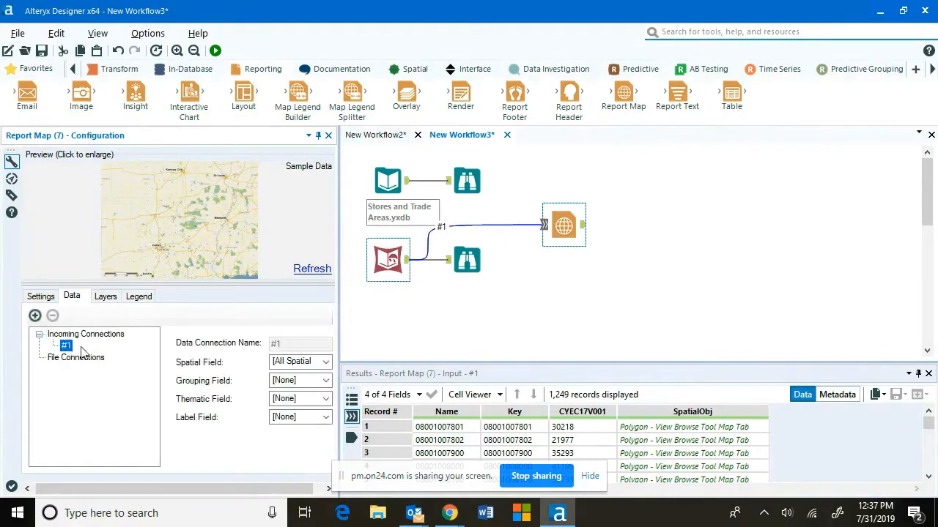
pyautogui.click(326, 363)
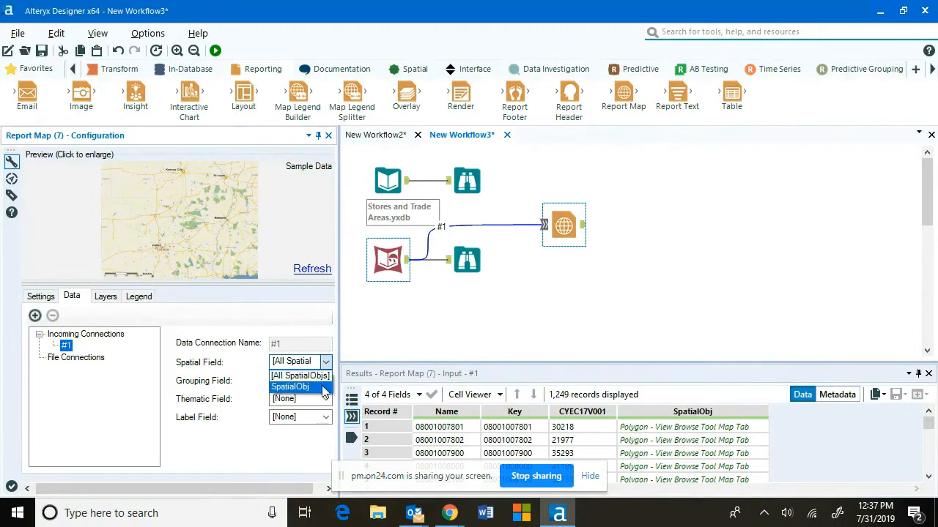
pyautogui.click(322, 387)
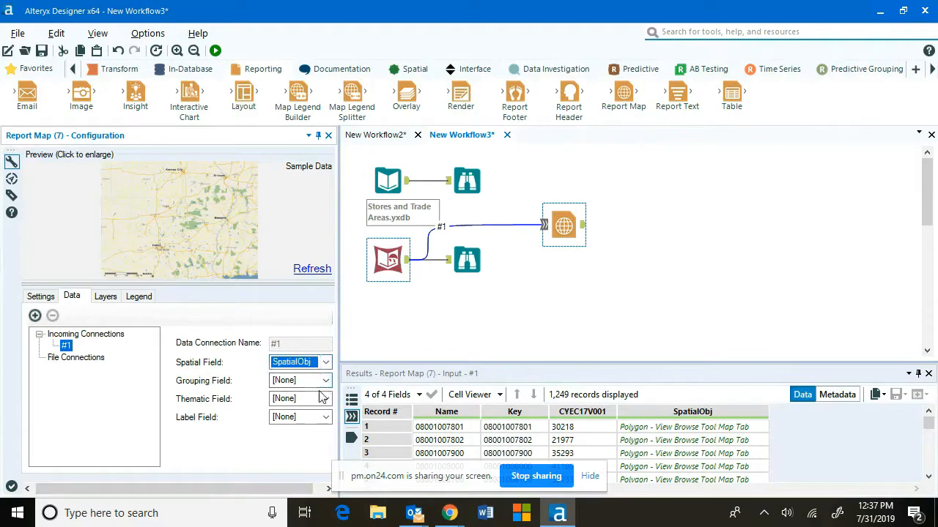
pyautogui.click(326, 399)
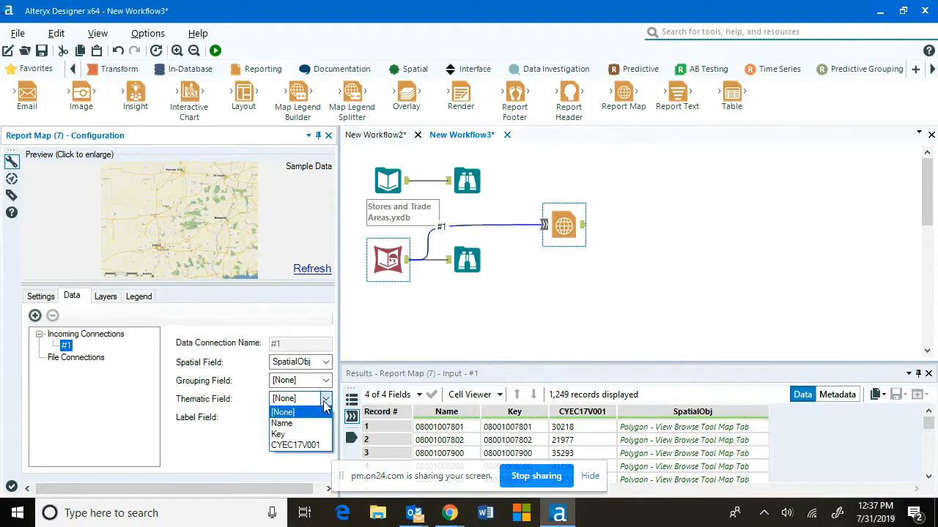
pyautogui.click(311, 445)
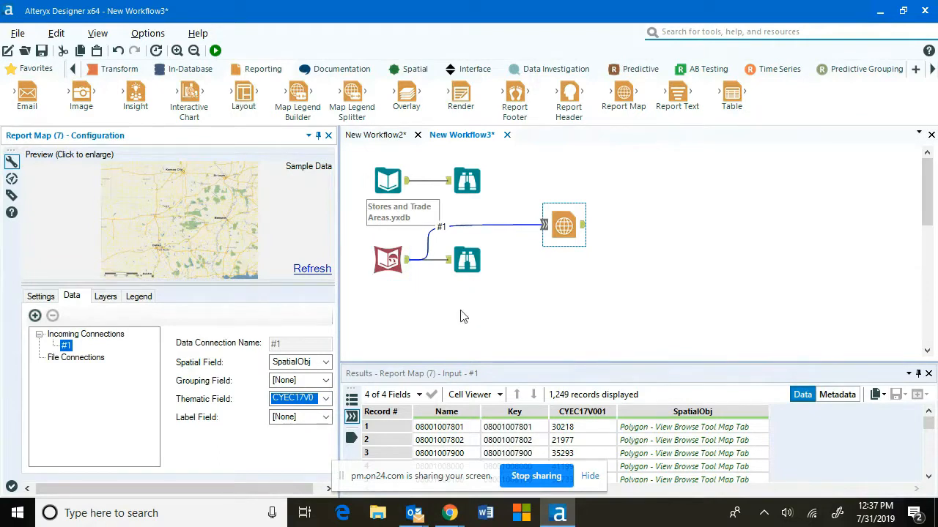
# - Connect the Stores and Trade Areas input to the Report Map and set connection #2's spatial field to Trade Area Spatial Object
pyautogui.moveTo(408, 181); pyautogui.dragTo(544, 225)
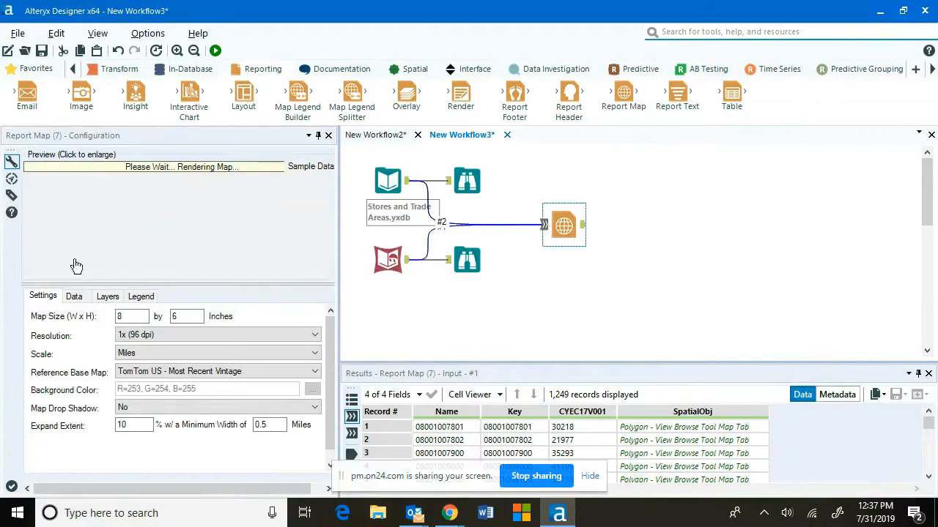
pyautogui.click(73, 296)
pyautogui.click(66, 358)
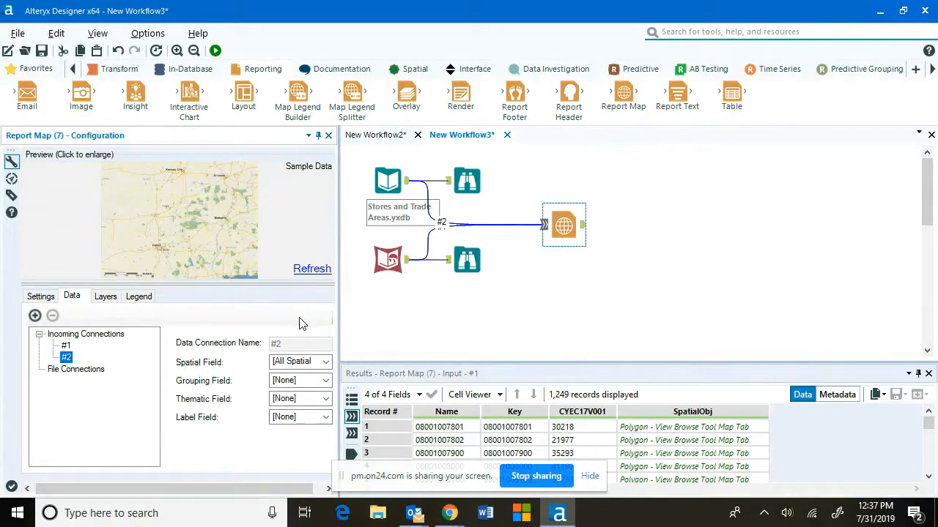
pyautogui.click(427, 198)
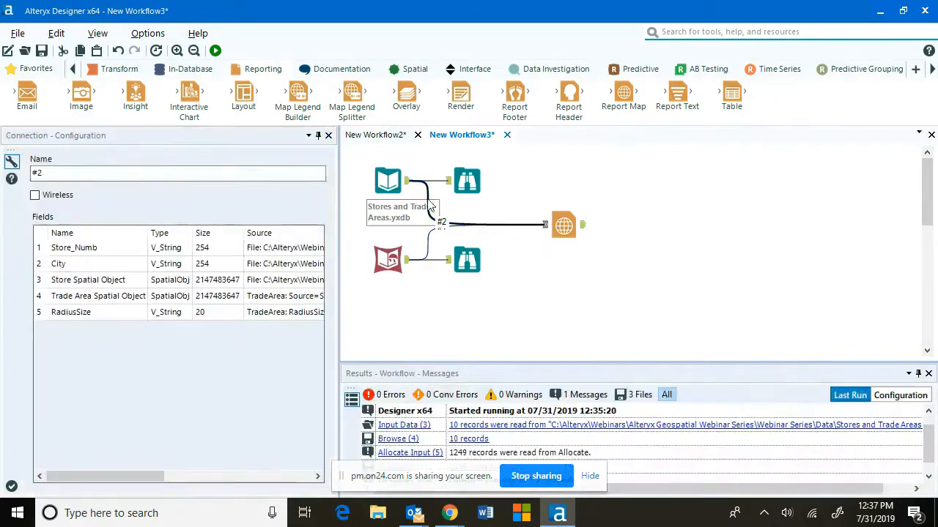
pyautogui.moveTo(54, 173); pyautogui.dragTo(37, 172)
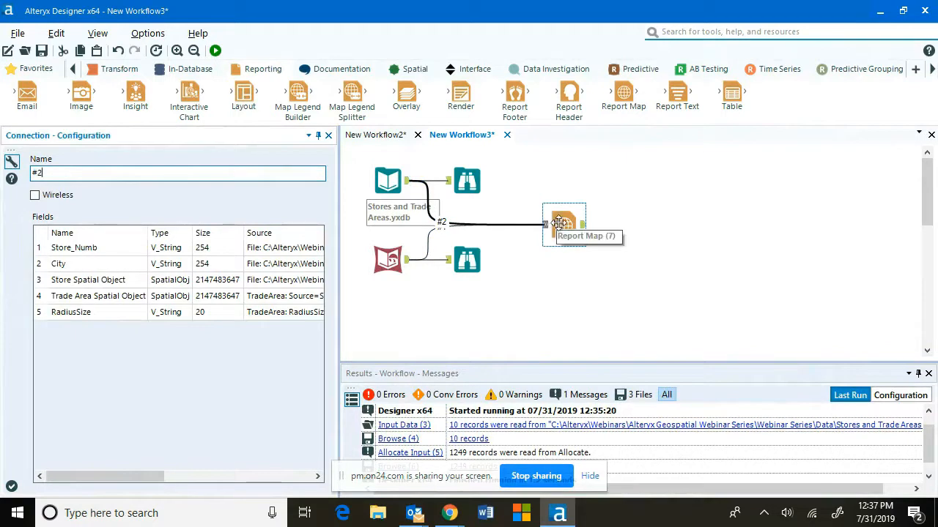
pyautogui.click(555, 221)
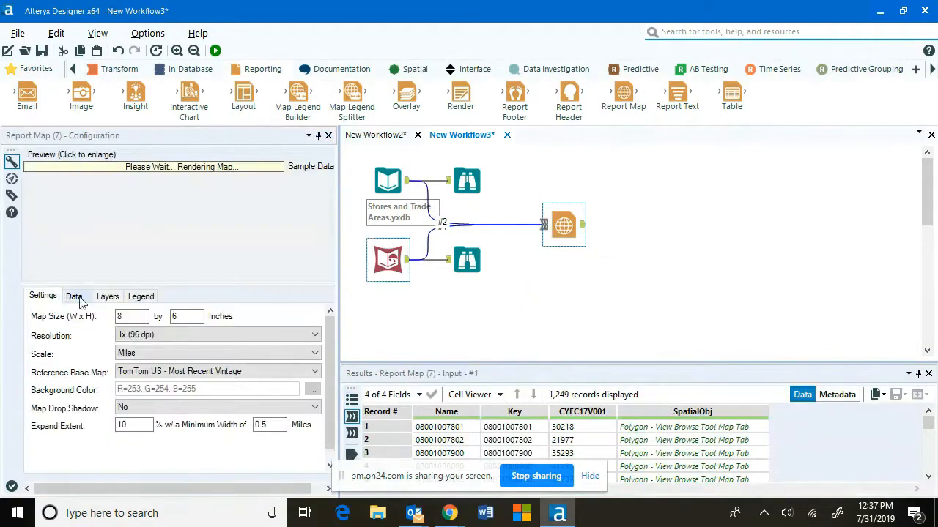
pyautogui.click(74, 297)
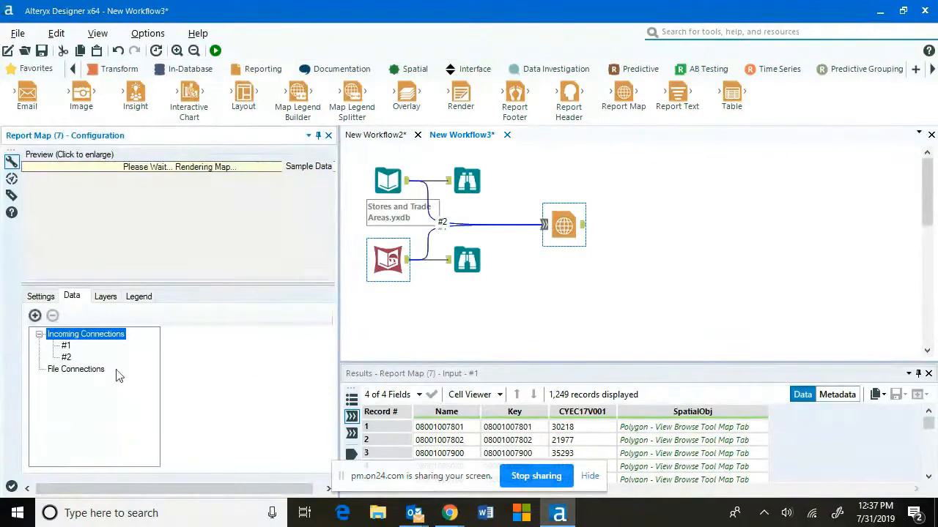
pyautogui.click(66, 358)
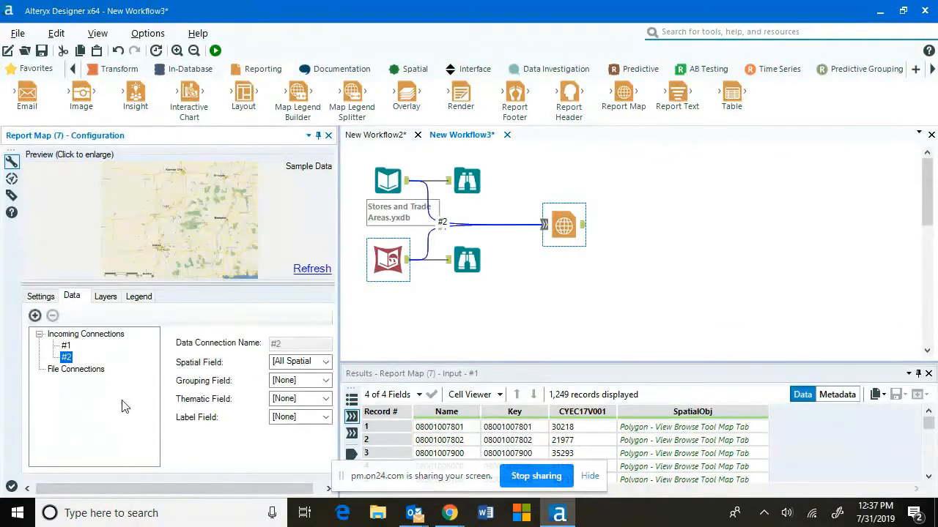
pyautogui.click(326, 363)
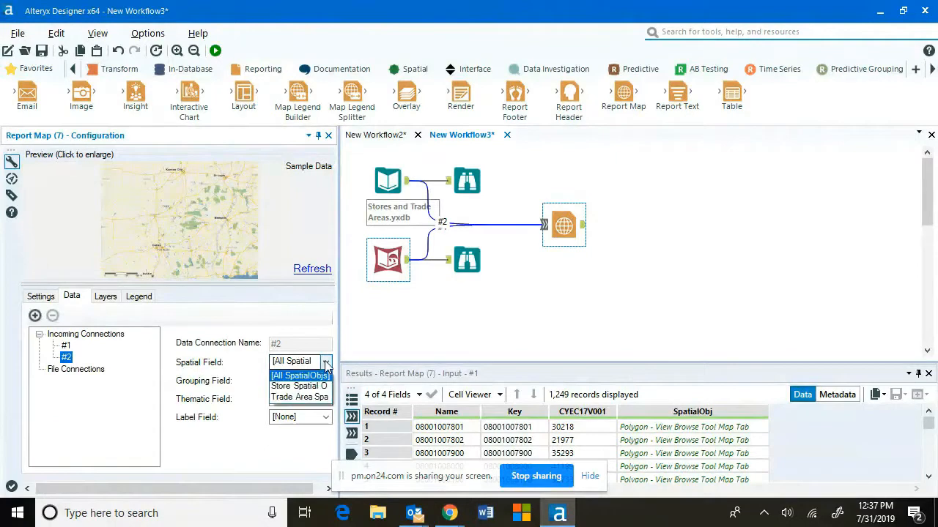
pyautogui.click(326, 398)
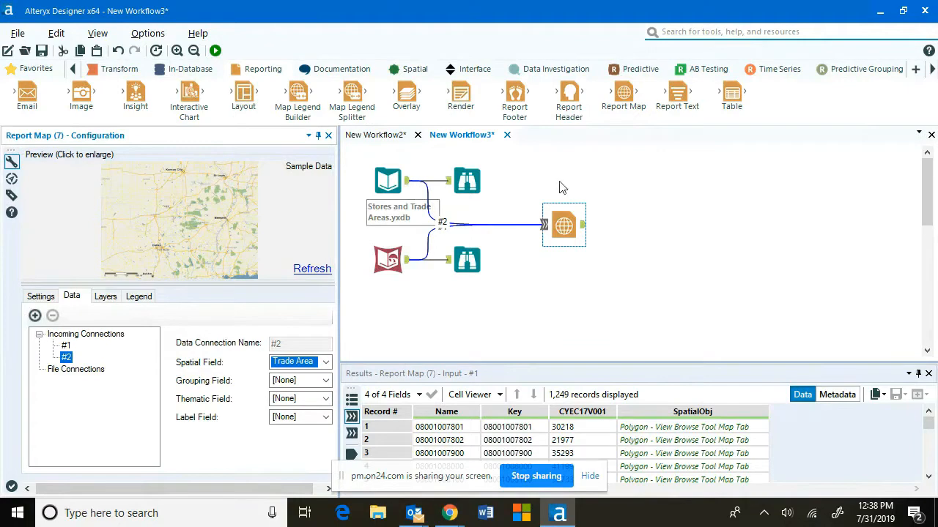
# - Shift the Report Map farther right and feed it the Stores and Trade Areas data through a new Select tool beside the upper Browse
pyautogui.moveTo(563, 233); pyautogui.dragTo(613, 223)
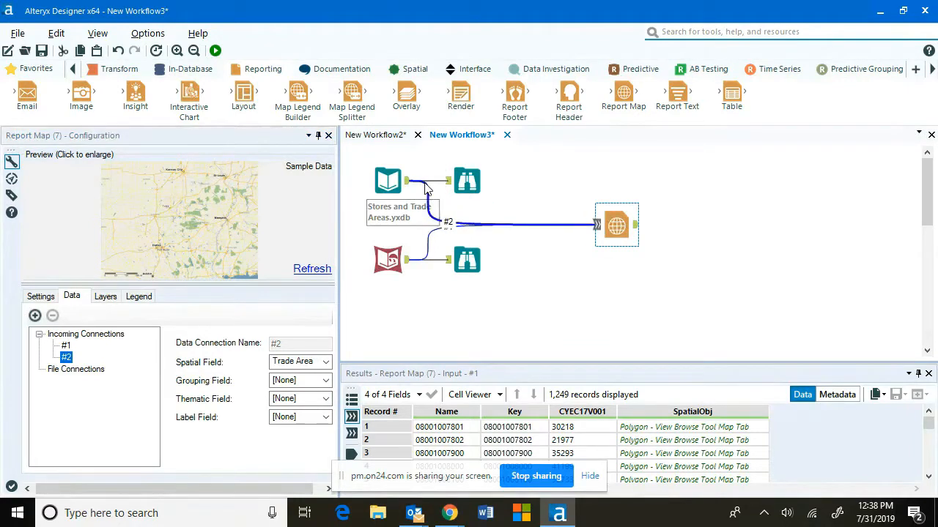
pyautogui.click(36, 68)
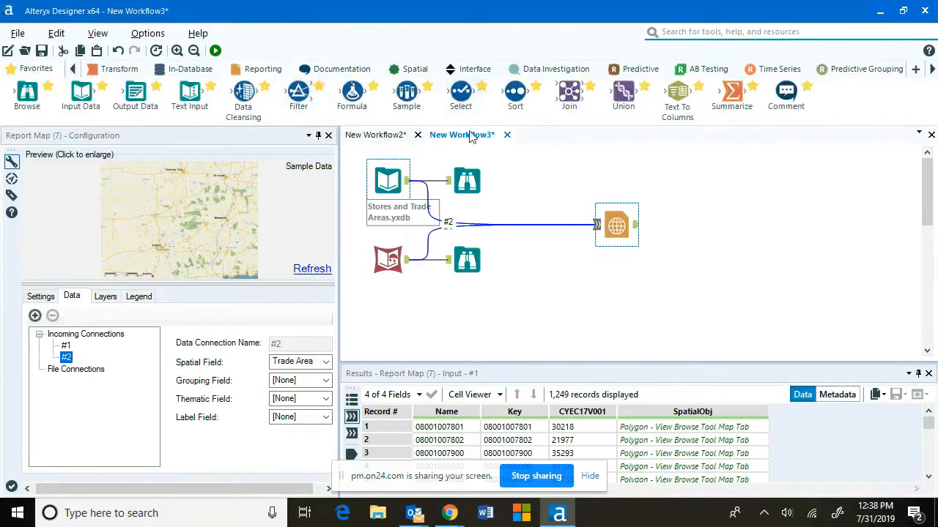
pyautogui.moveTo(464, 95); pyautogui.dragTo(529, 177)
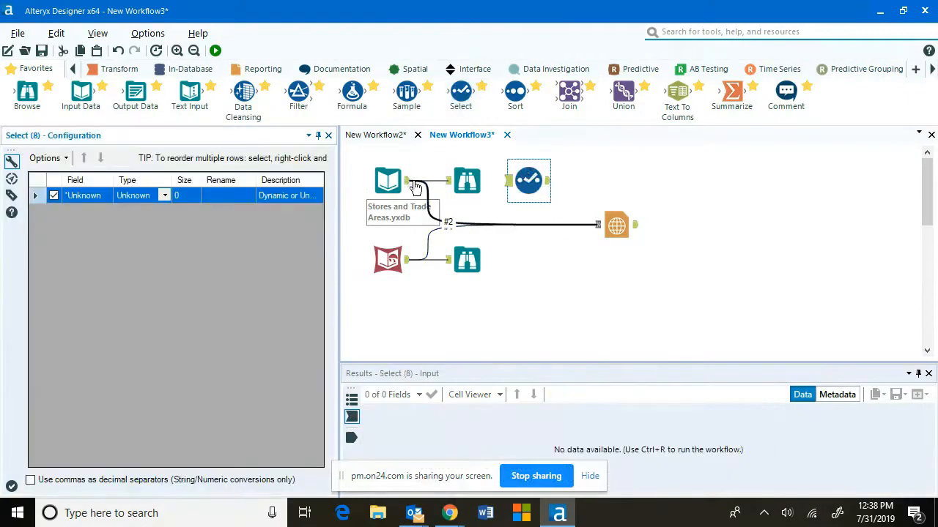
pyautogui.moveTo(470, 186); pyautogui.dragTo(507, 181)
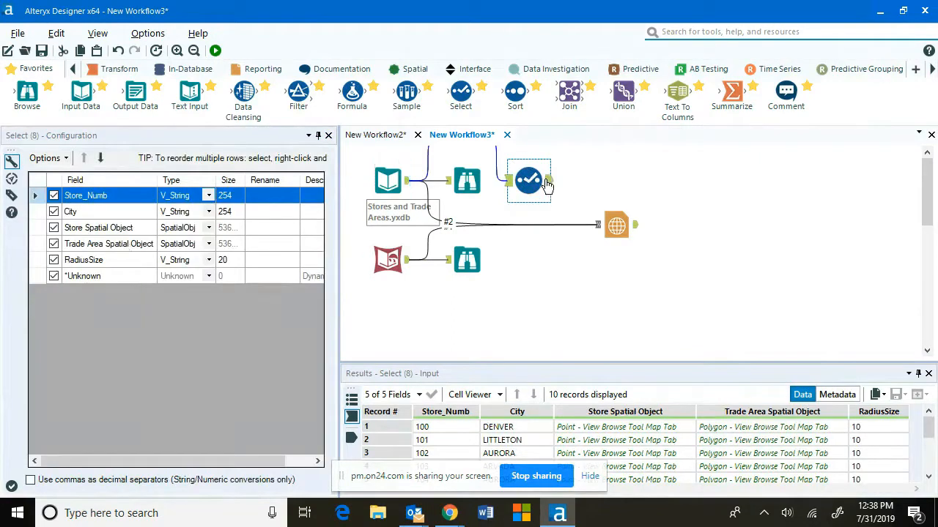
pyautogui.moveTo(551, 183); pyautogui.dragTo(596, 224)
# - For Report Map connection #3, set the spatial field to Store Spatial Object and the label field to Store_Numb
pyautogui.click(615, 225)
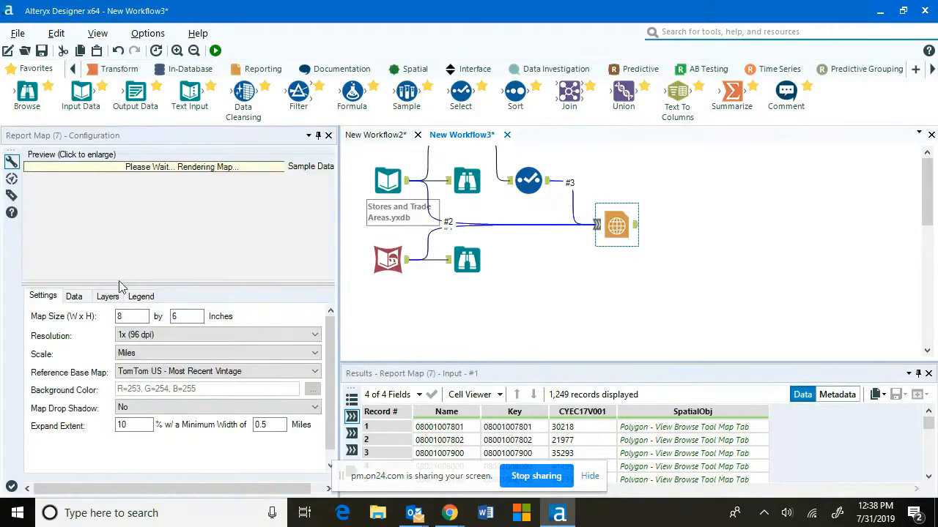
pyautogui.click(73, 296)
pyautogui.click(67, 370)
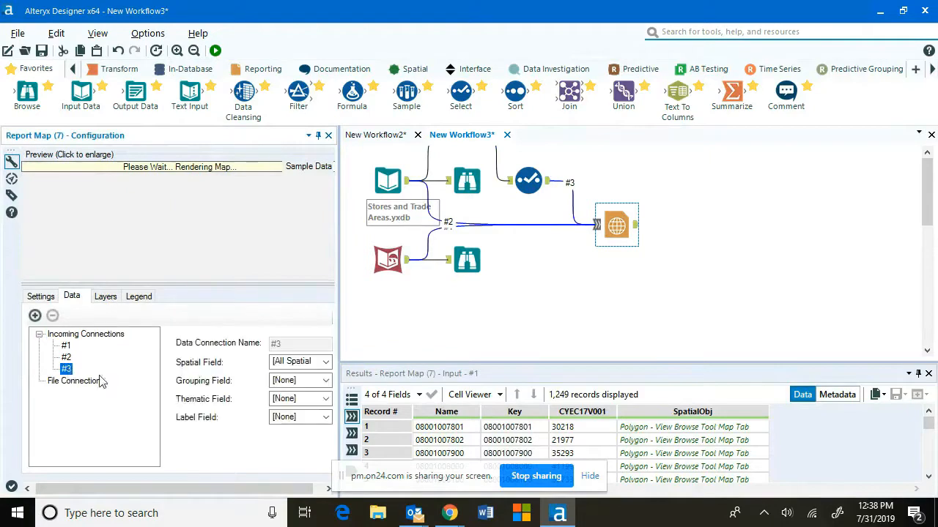
pyautogui.click(325, 366)
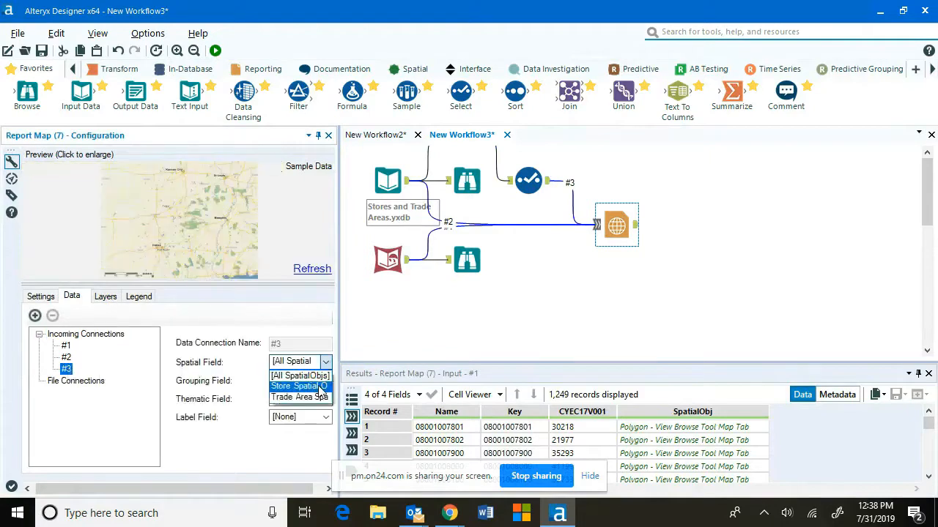
pyautogui.click(320, 387)
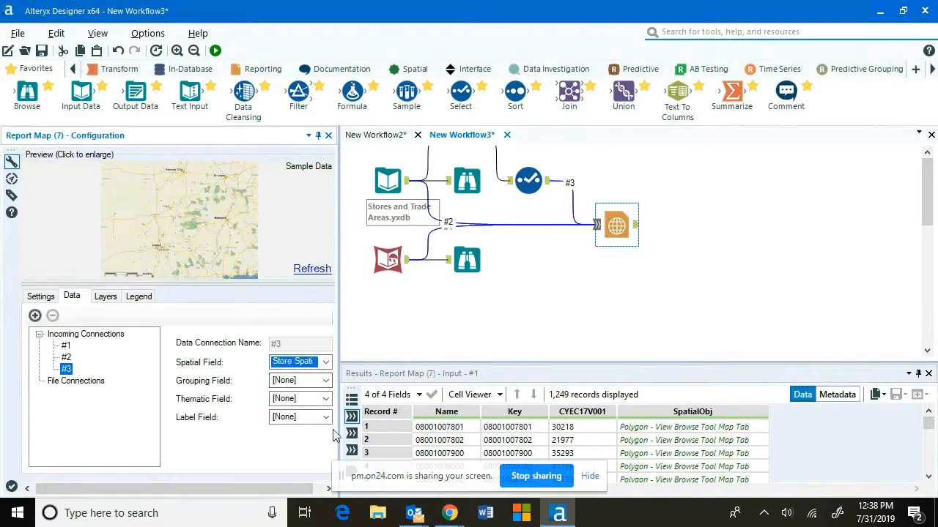
pyautogui.click(325, 417)
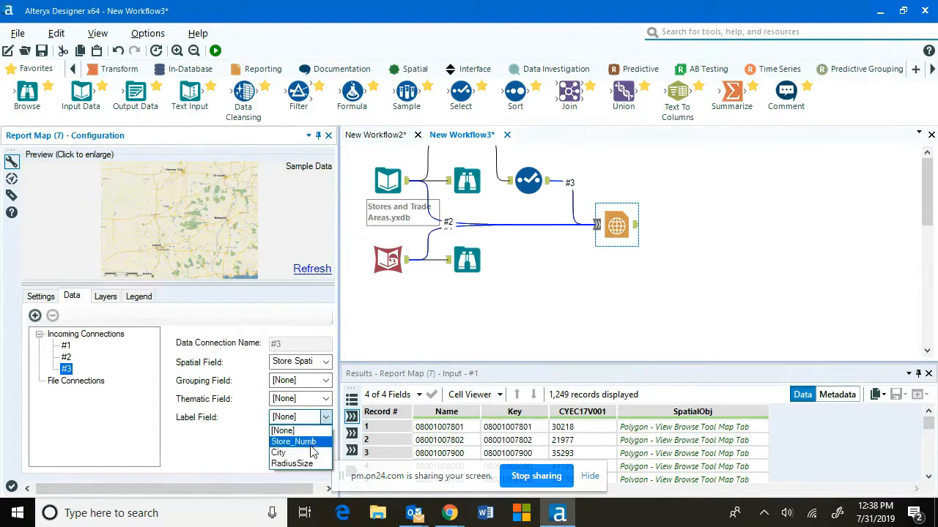
pyautogui.click(312, 442)
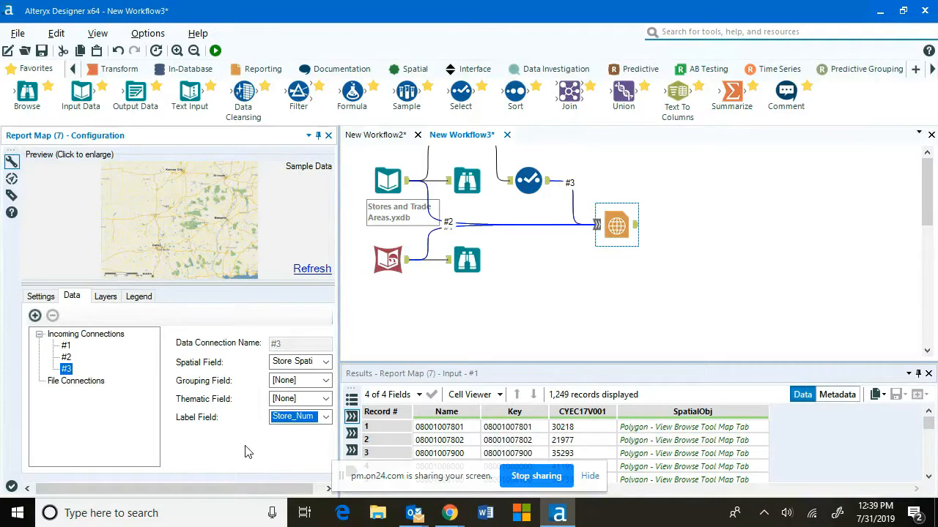
# - Add a points layer from connection #3 to the Report Map, removing the mistakenly added points layer for connection #1
pyautogui.click(106, 297)
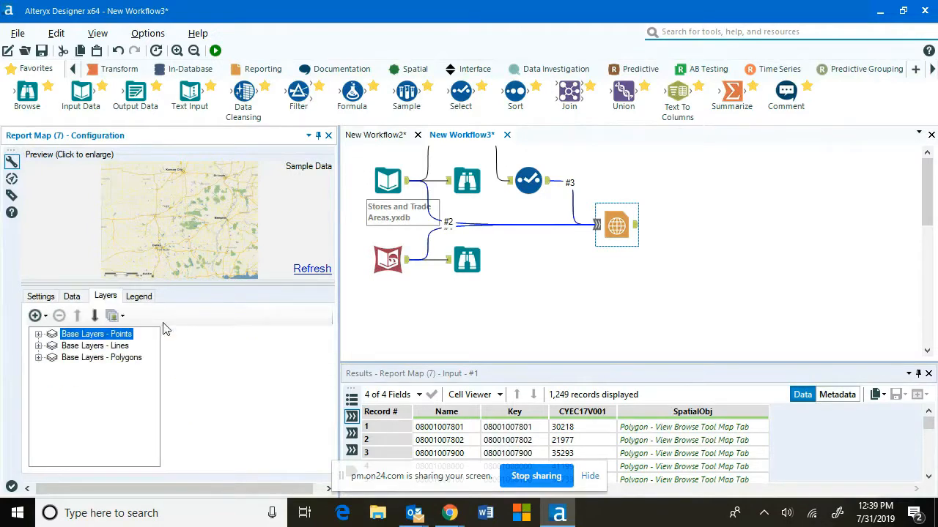
pyautogui.click(46, 317)
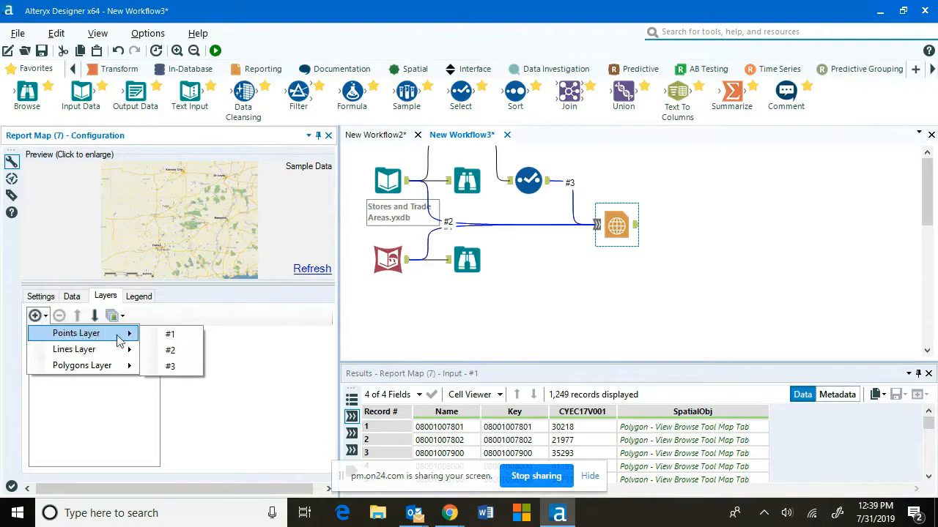
pyautogui.click(170, 334)
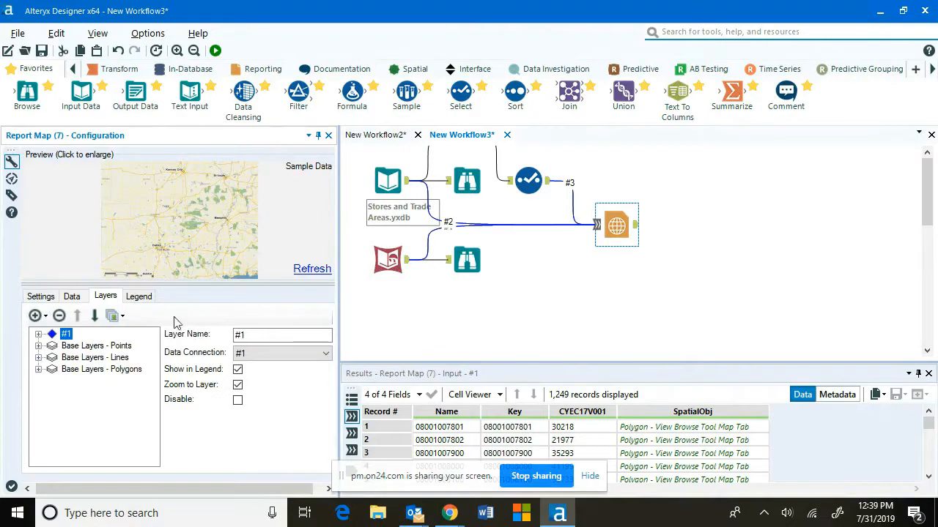
pyautogui.click(35, 316)
pyautogui.moveTo(117, 338)
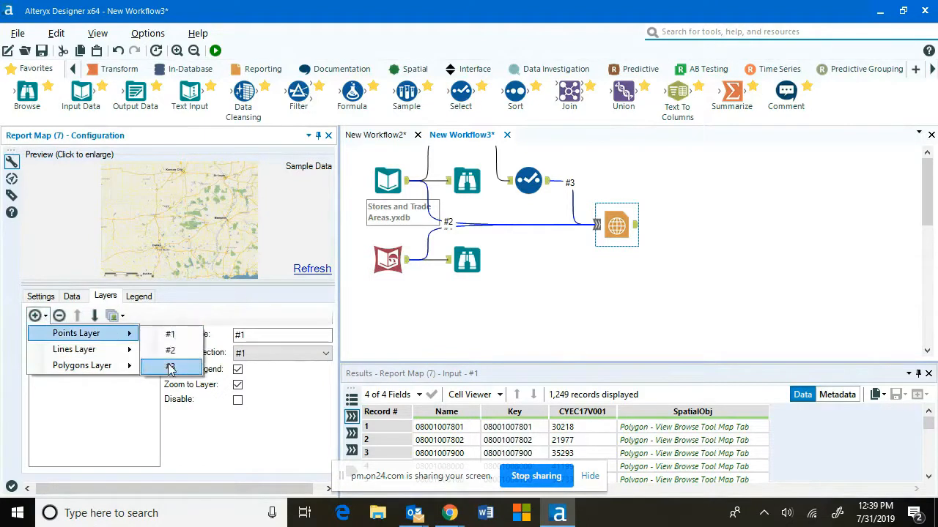
pyautogui.click(170, 368)
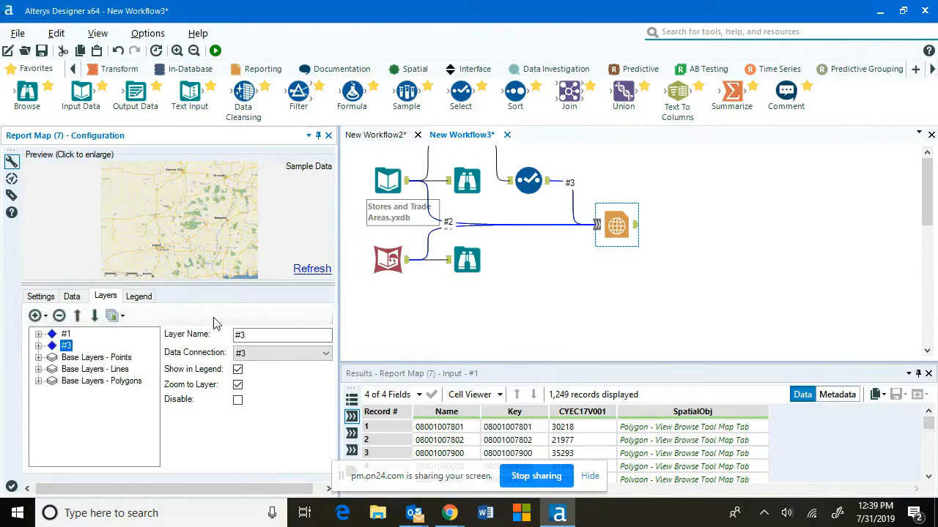
pyautogui.click(66, 334)
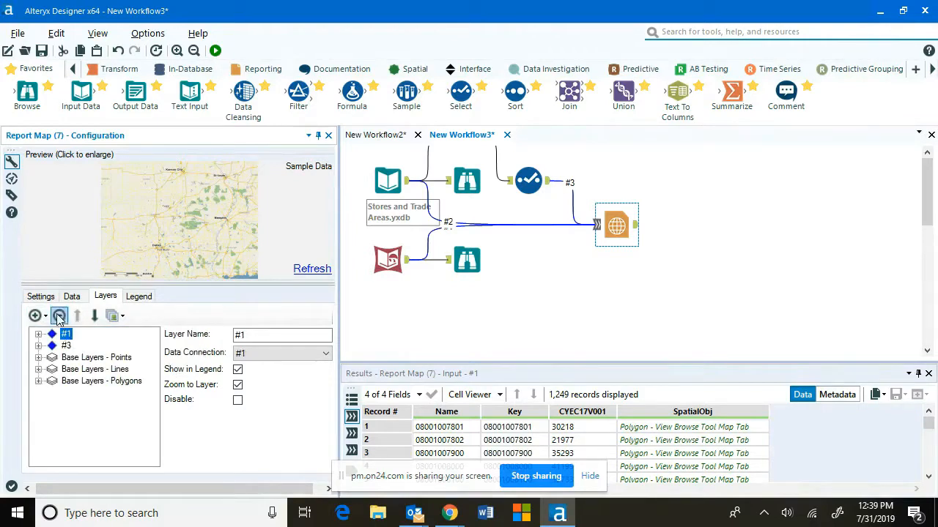
pyautogui.click(59, 316)
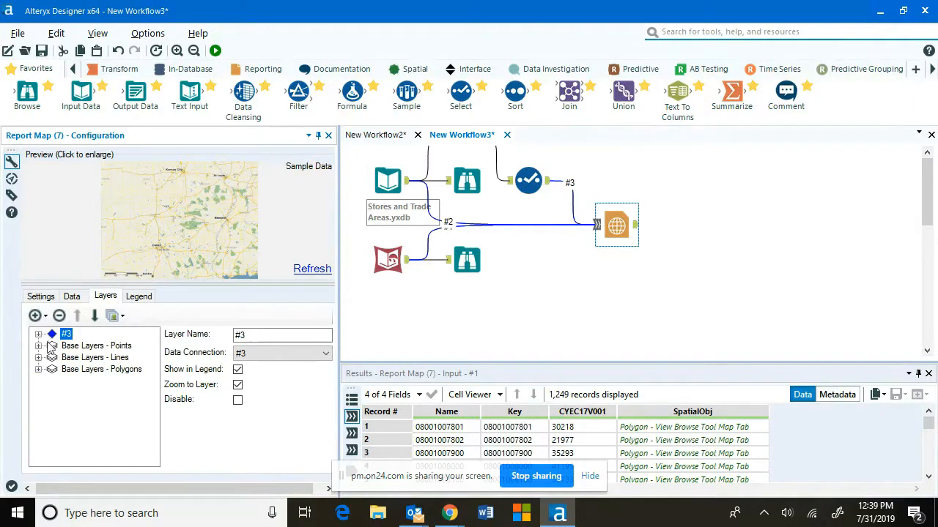
# - Override the default point size in the #3 layer's style and set it to 14
pyautogui.click(38, 334)
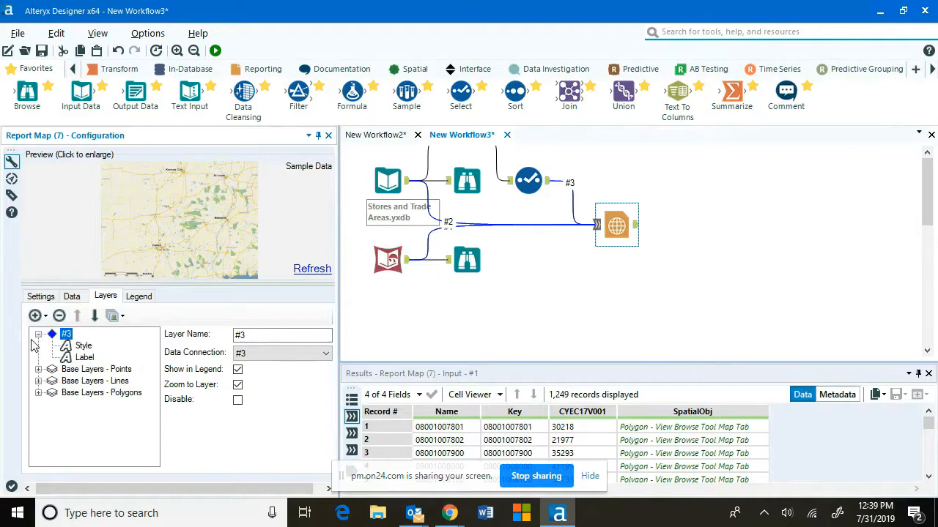
pyautogui.click(84, 348)
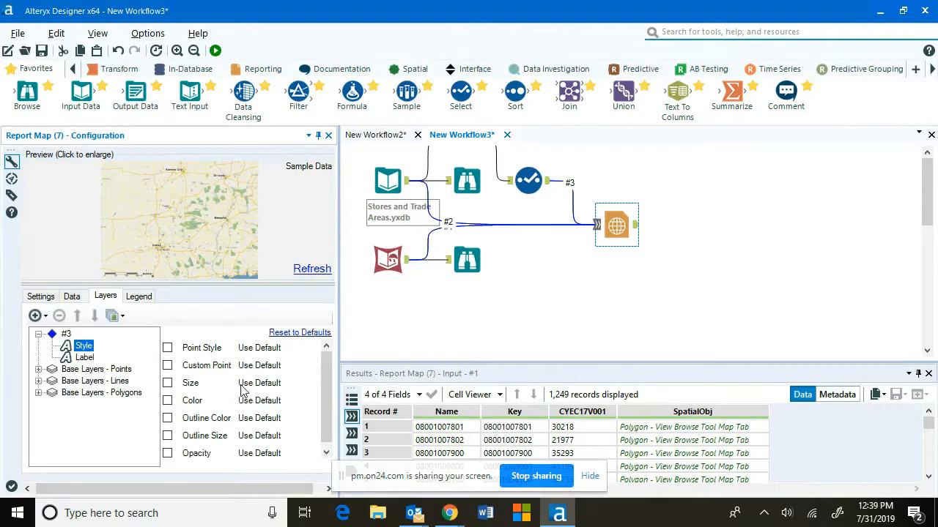
pyautogui.scroll(-1, 233, 399)
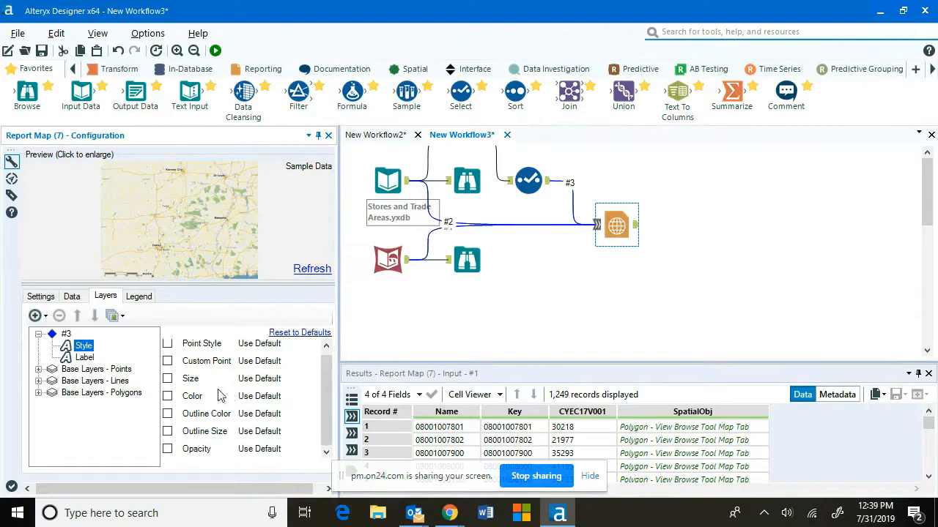
pyautogui.click(168, 379)
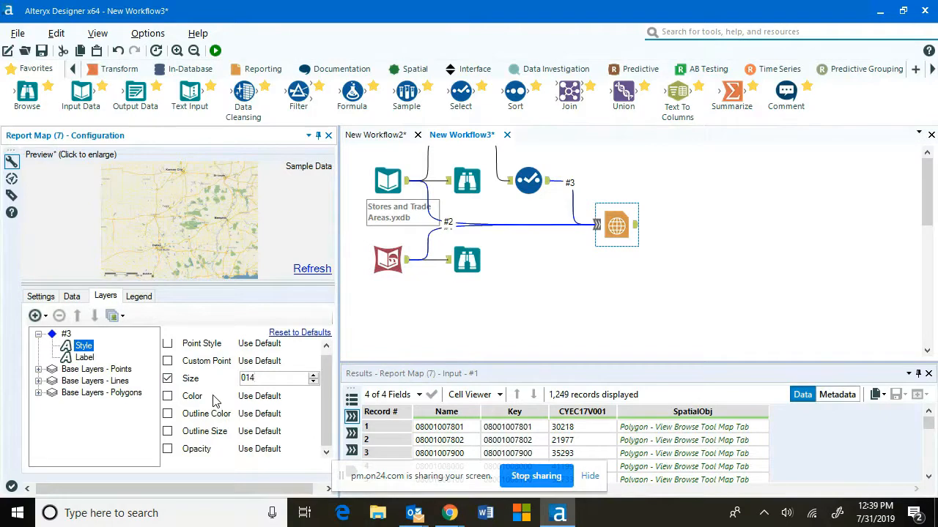
pyautogui.press('BackSpace')
pyautogui.press('BackSpace')
pyautogui.write('14')
pyautogui.scroll(1, 210, 378)
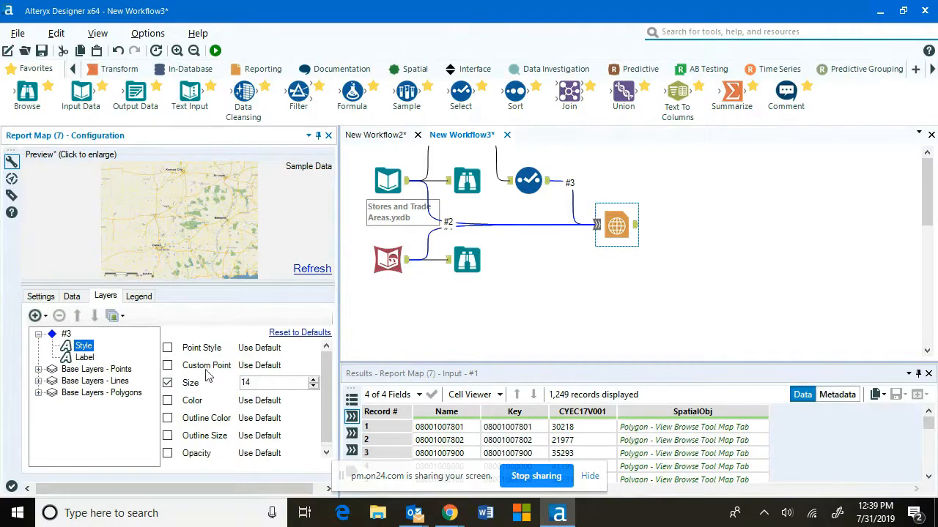
pyautogui.click(167, 348)
pyautogui.click(258, 352)
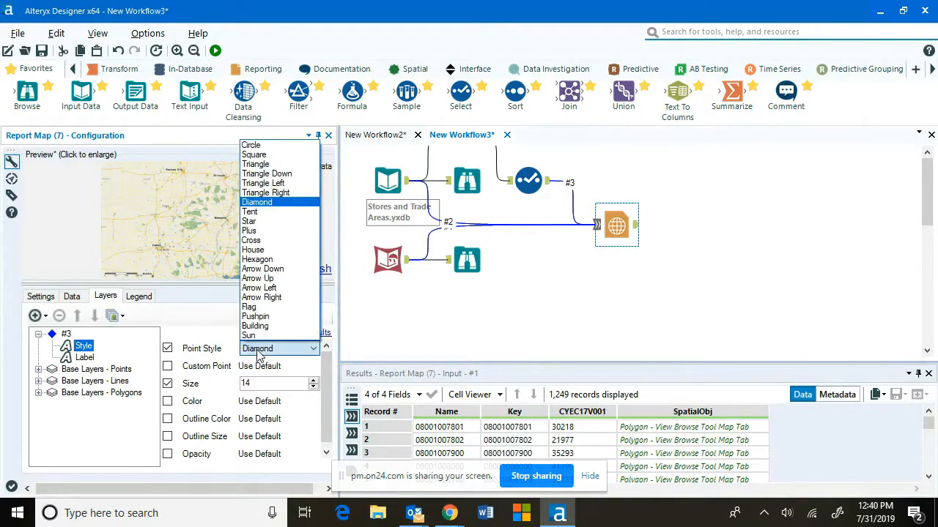
pyautogui.click(258, 352)
pyautogui.click(167, 348)
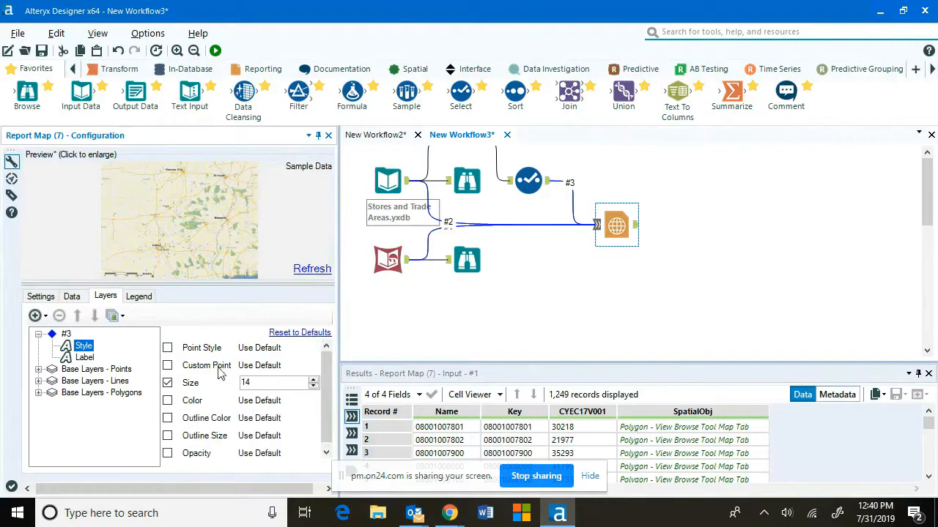
pyautogui.scroll(-1, 205, 432)
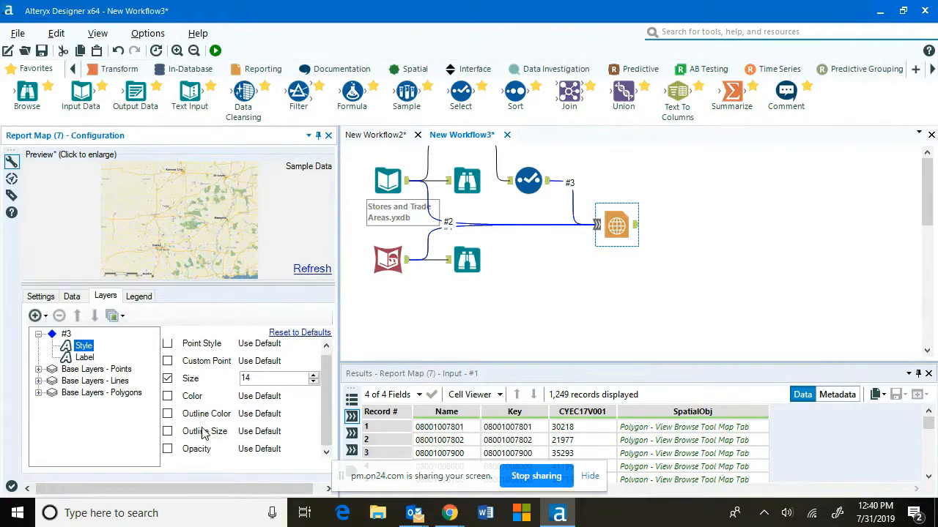
# - Override the #3 layer's label defaults with bold Arial font, font size 12 and a White outline color
pyautogui.click(82, 358)
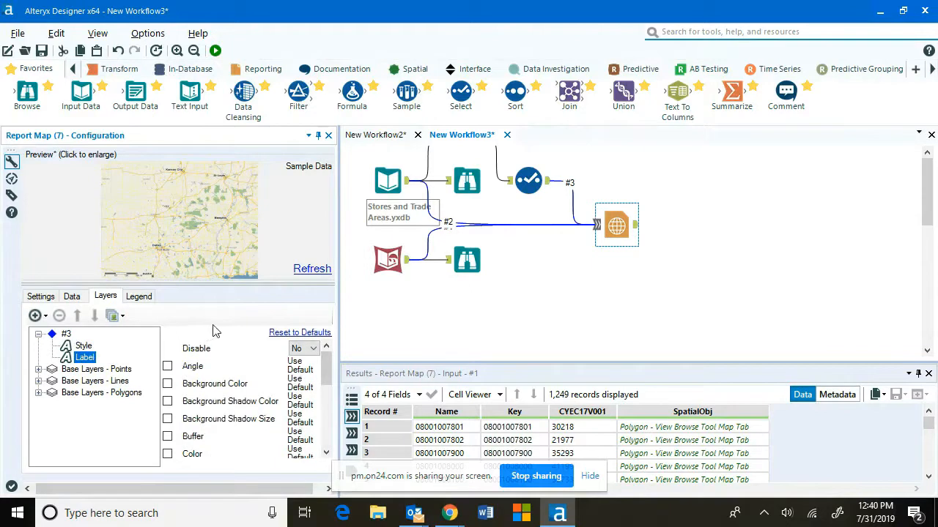
pyautogui.scroll(-3, 236, 352)
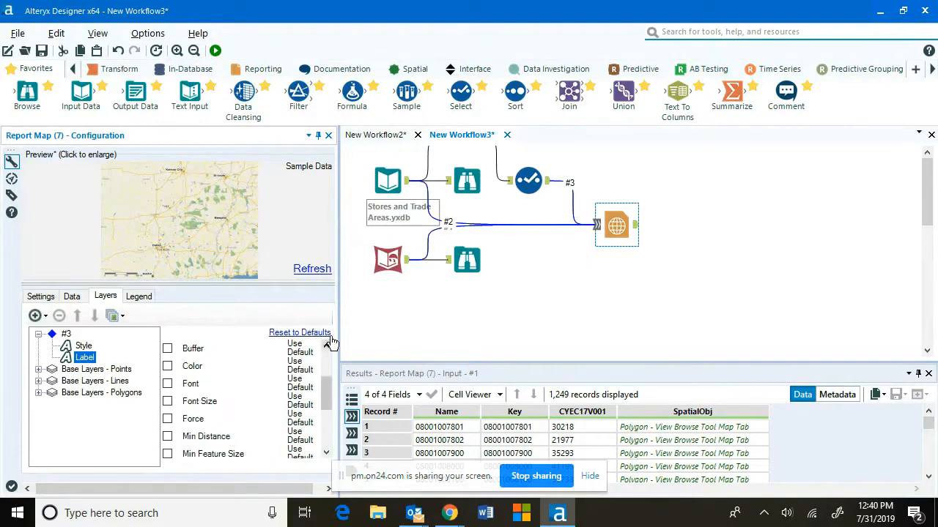
pyautogui.moveTo(359, 318); pyautogui.dragTo(401, 318)
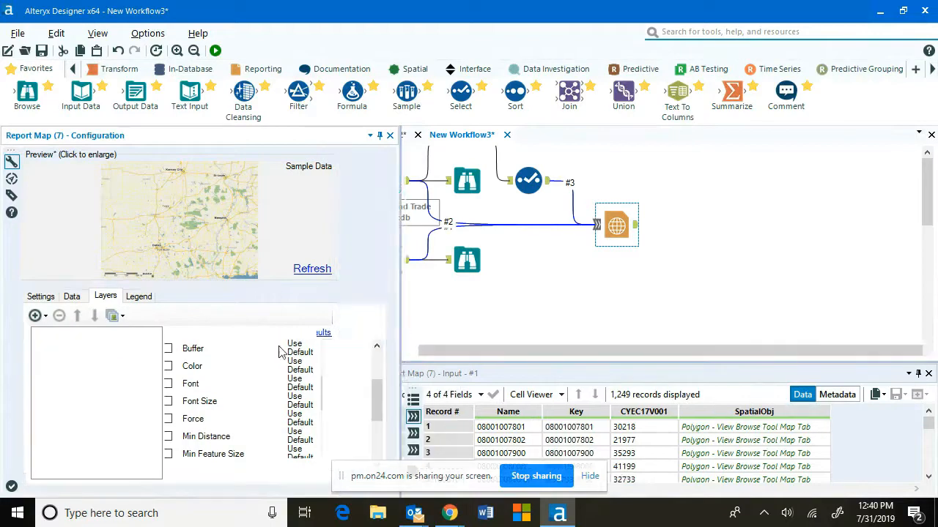
pyautogui.click(214, 395)
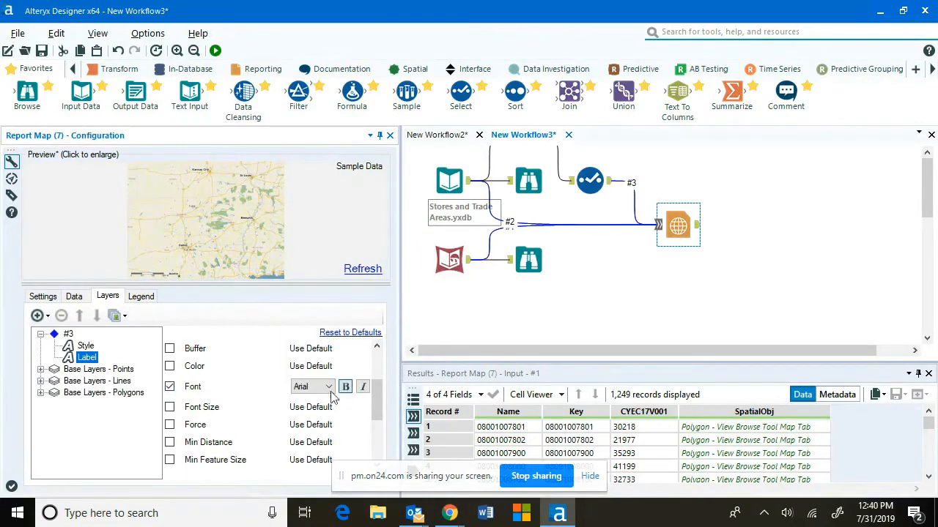
pyautogui.click(169, 408)
pyautogui.moveTo(310, 411); pyautogui.dragTo(273, 407)
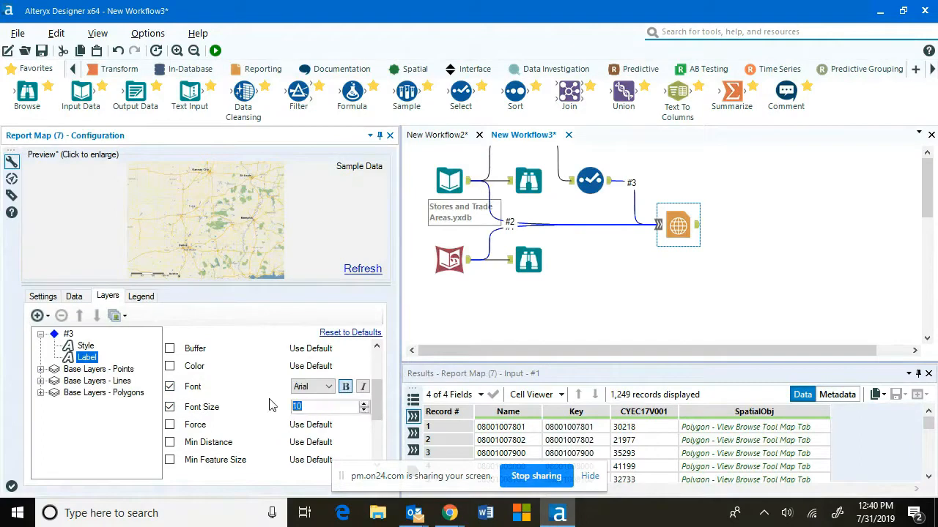
pyautogui.write('12')
pyautogui.scroll(-2, 218, 399)
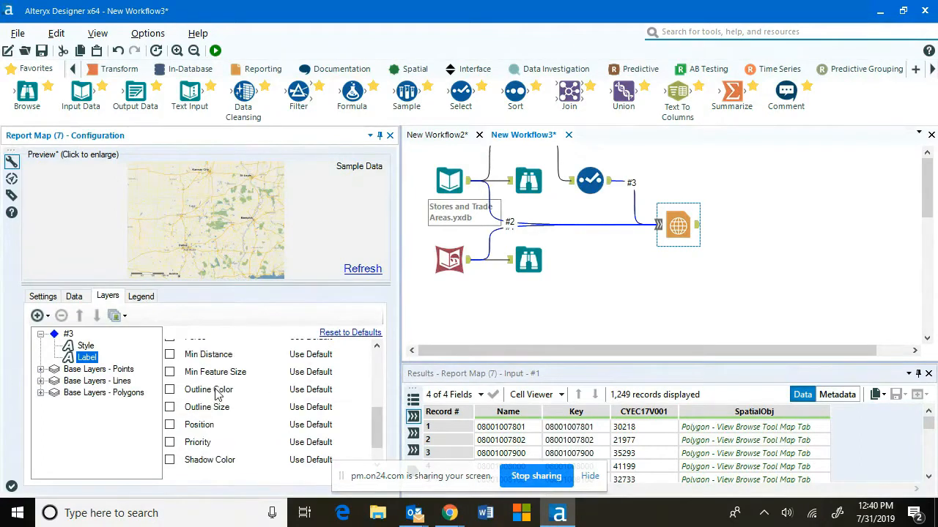
pyautogui.click(169, 389)
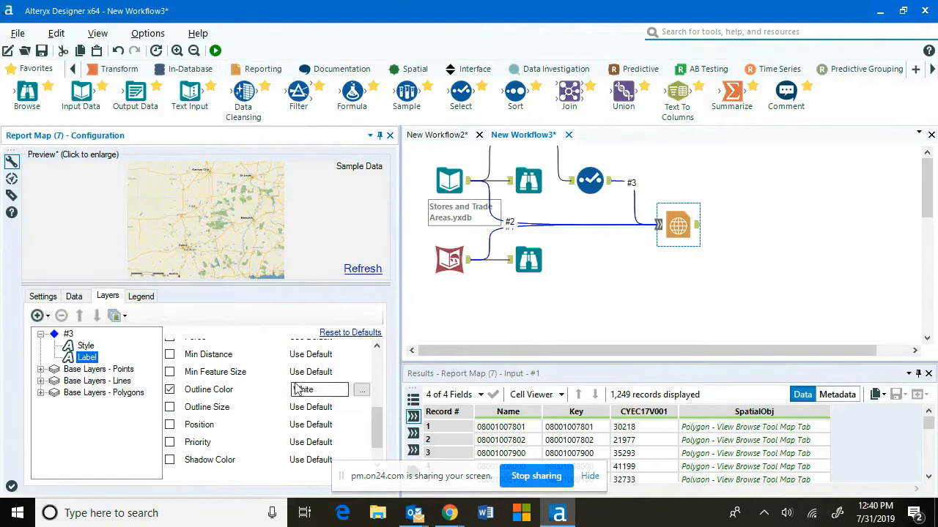
pyautogui.scroll(2, 249, 403)
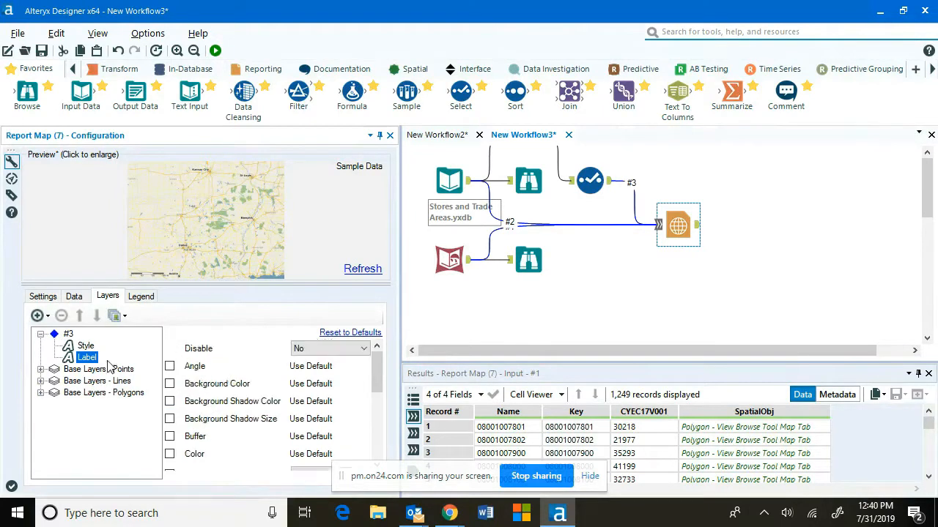
# - Rename the #3 points layer as Stores and turn off Zoom to Layer for it
pyautogui.click(68, 336)
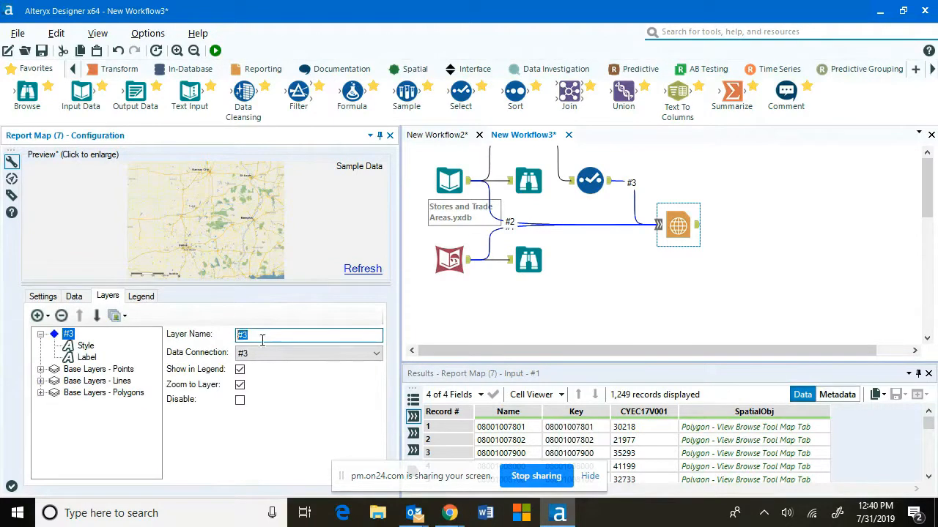
pyautogui.write('Stores')
pyautogui.click(241, 391)
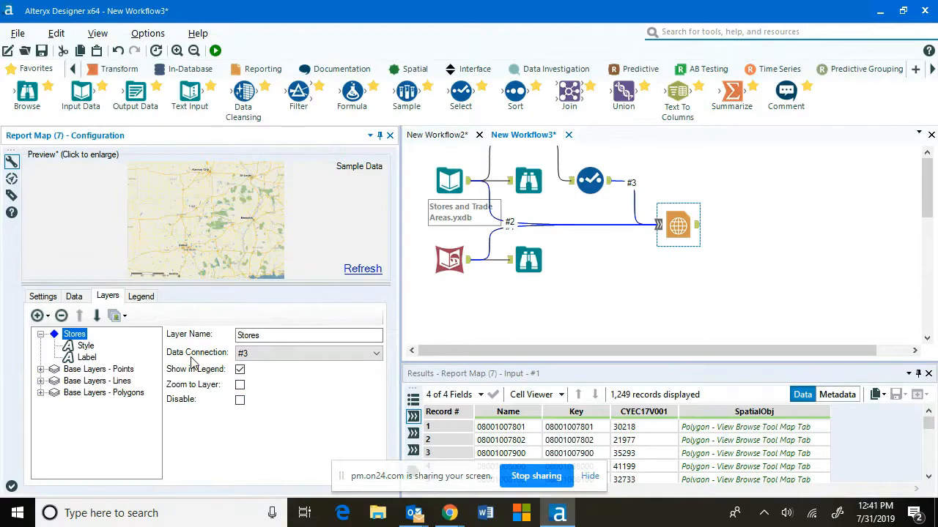
# - Add a polygons layer from connection #1 named Census Tracts, with Zoom to Layer turned off
pyautogui.click(47, 317)
pyautogui.moveTo(128, 372)
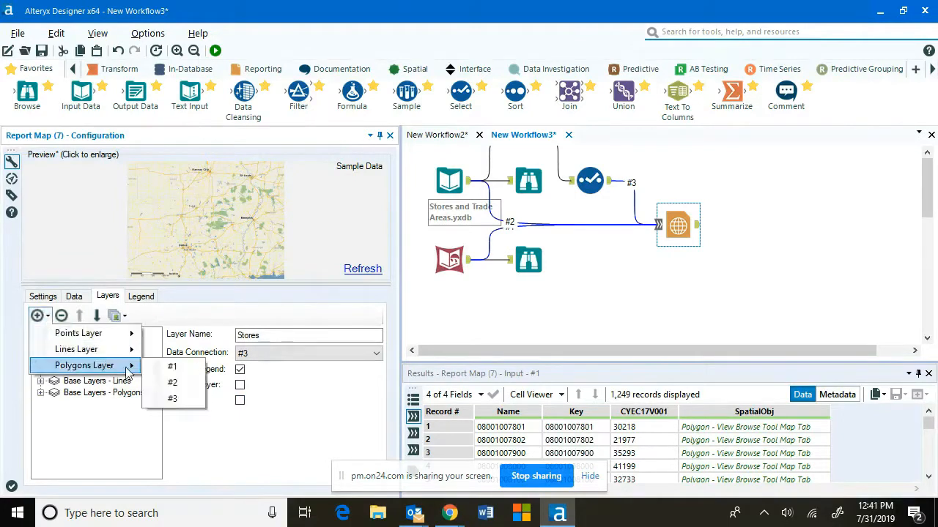
pyautogui.click(194, 374)
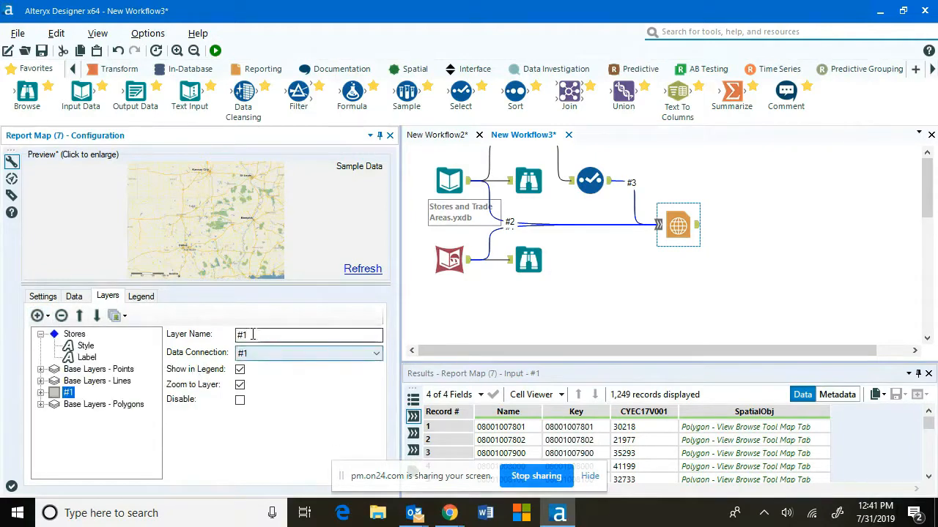
pyautogui.write('Census Tracts')
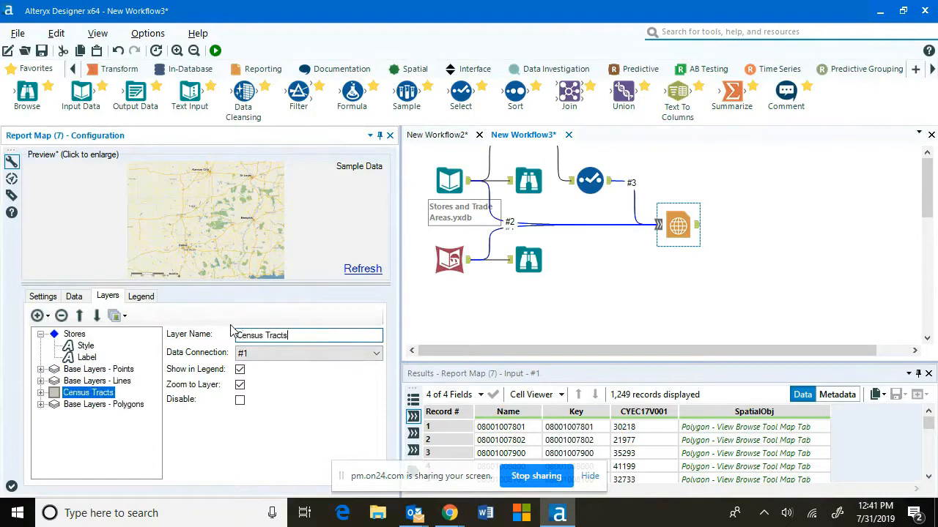
pyautogui.click(241, 387)
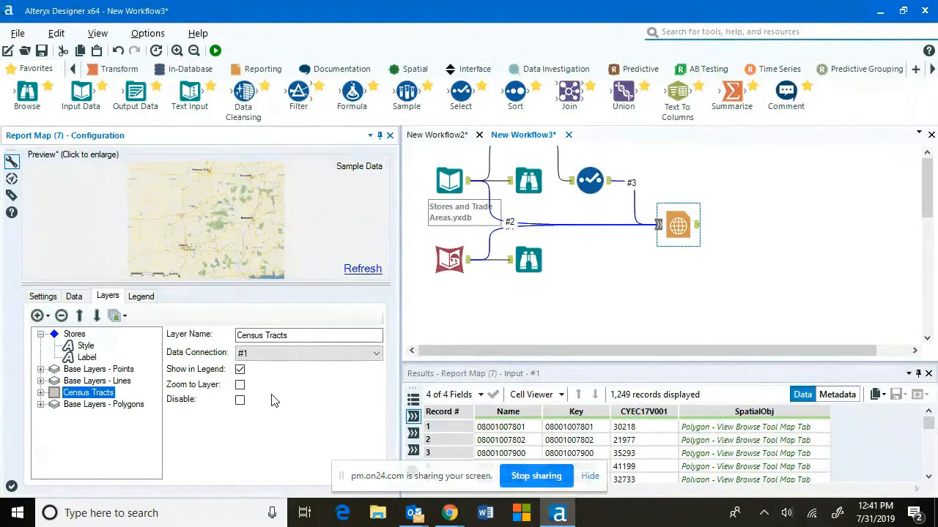
# - Check connection #1's thematic field and review the Census Tracts theme settings, including the available tile methods
pyautogui.click(74, 296)
pyautogui.click(71, 346)
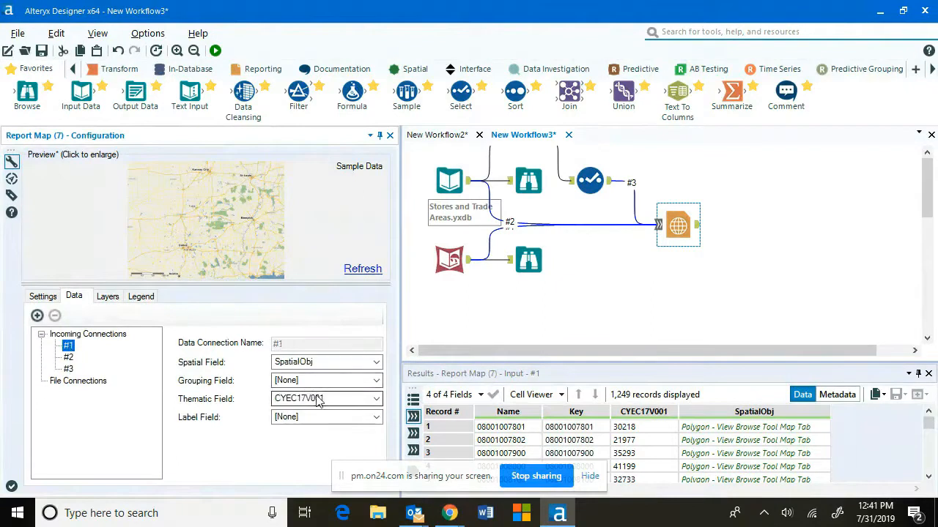
pyautogui.click(108, 296)
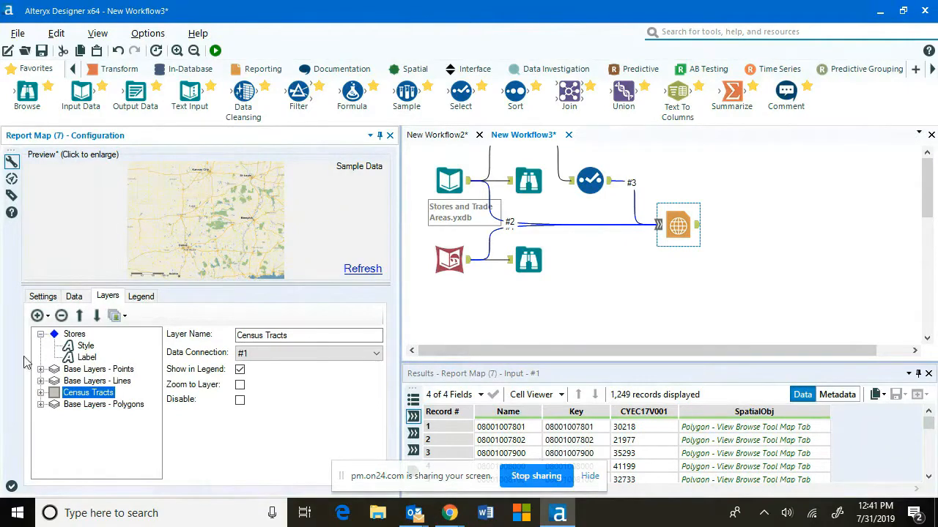
pyautogui.click(41, 393)
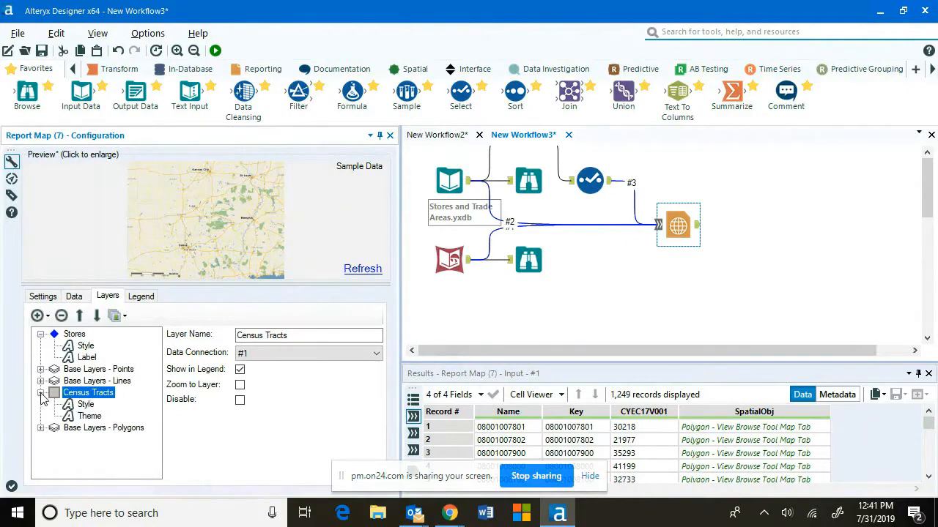
pyautogui.click(90, 417)
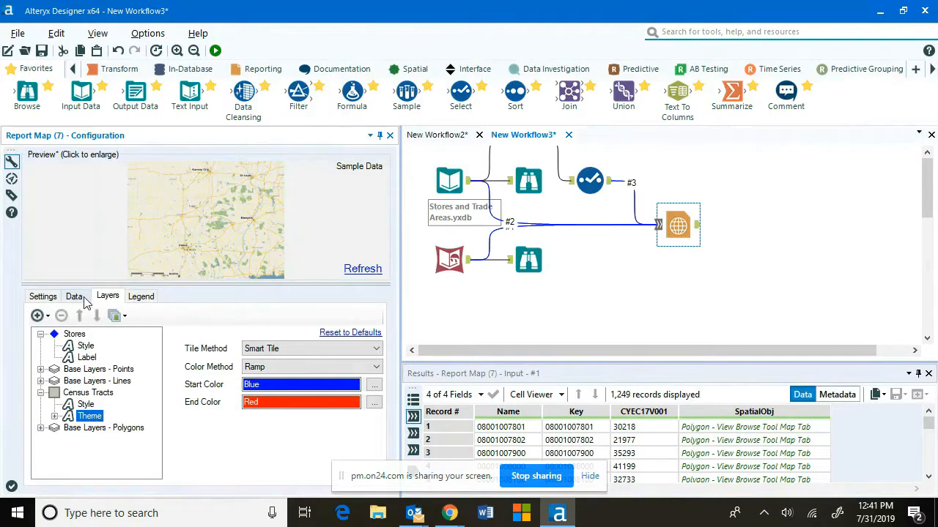
pyautogui.click(297, 351)
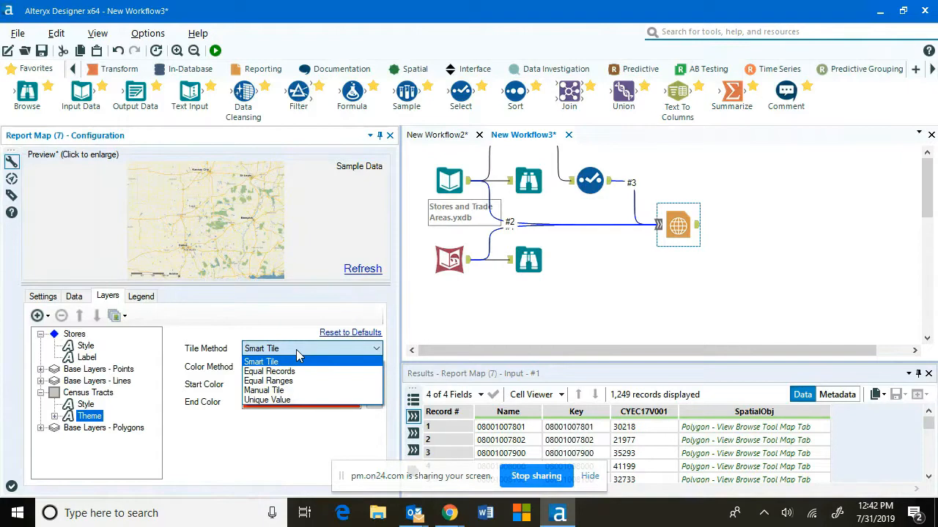
pyautogui.click(296, 351)
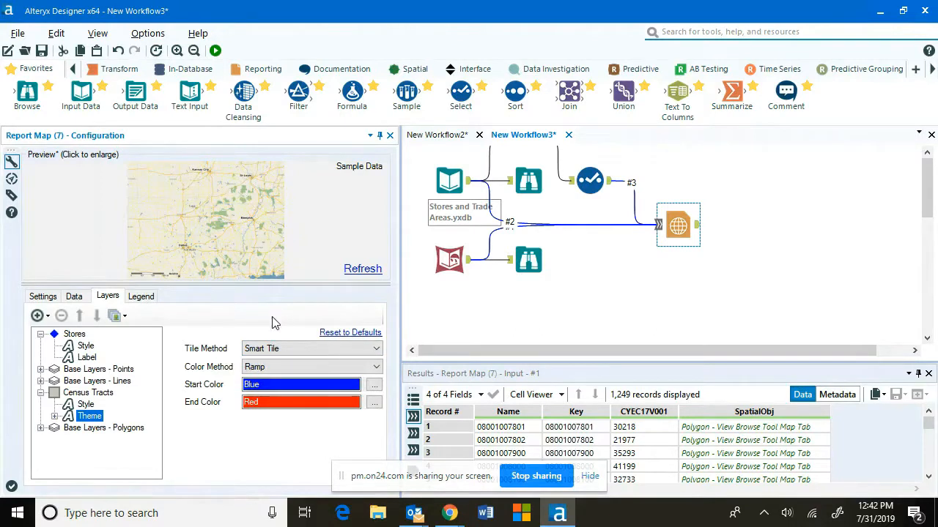
# - Keep the Census Tracts theme's color method at Ramp and set its start color to R=0, G=128, B=255
pyautogui.click(290, 369)
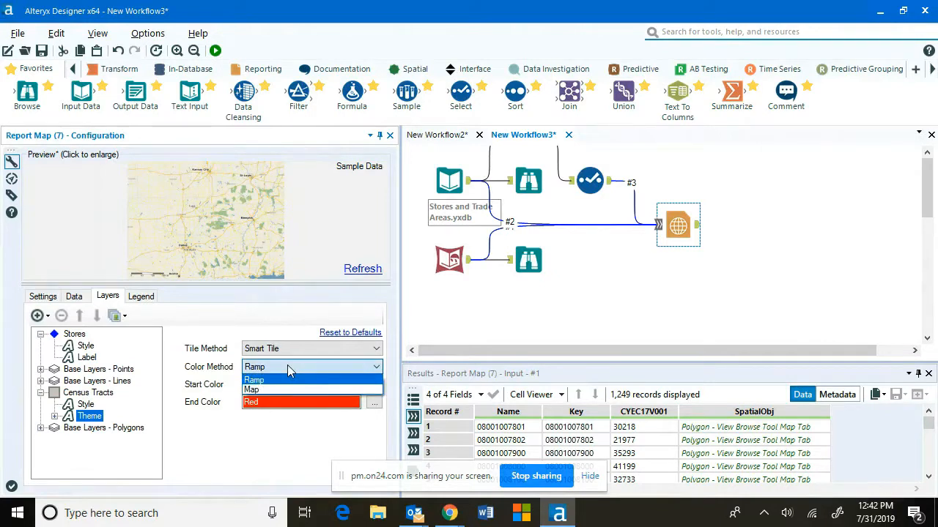
pyautogui.click(288, 370)
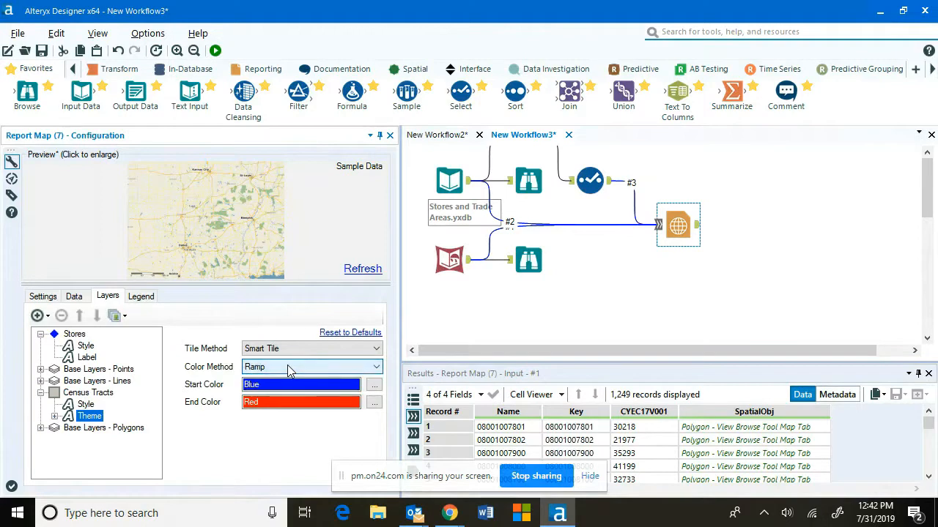
pyautogui.click(374, 386)
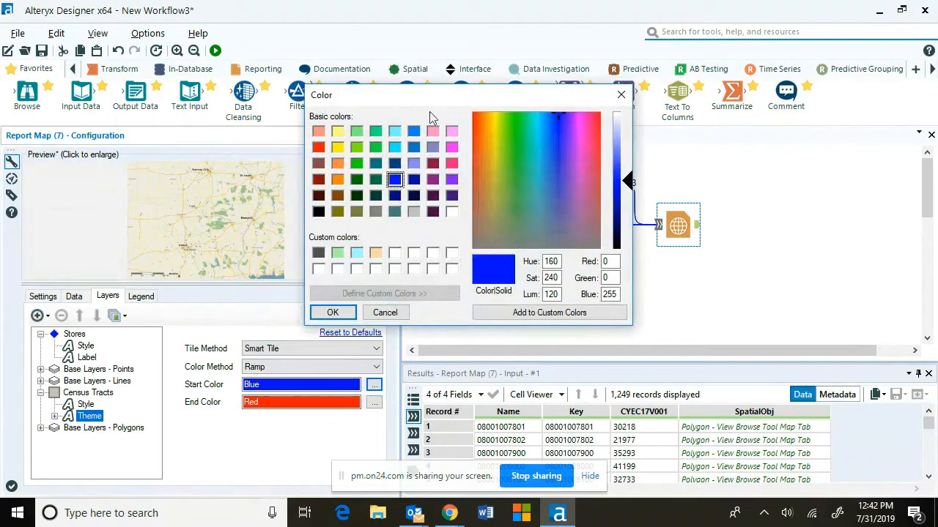
pyautogui.click(415, 130)
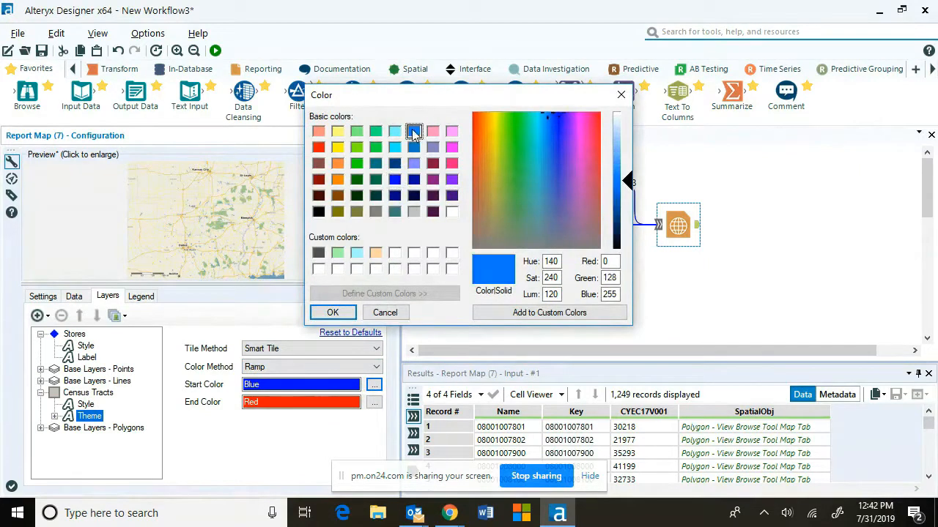
pyautogui.click(332, 313)
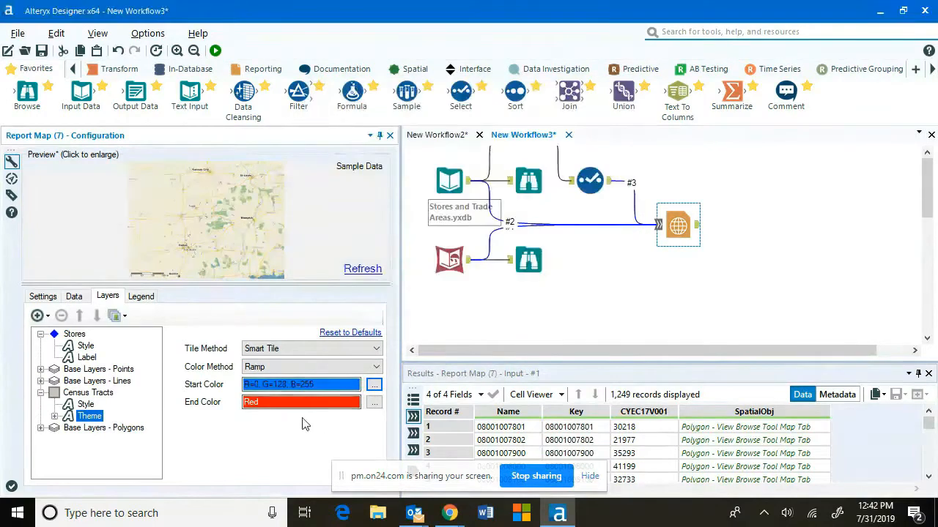
# - Try the Map color method for the Census Tracts theme, check its unique color palettes, and return to Ramp
pyautogui.click(377, 367)
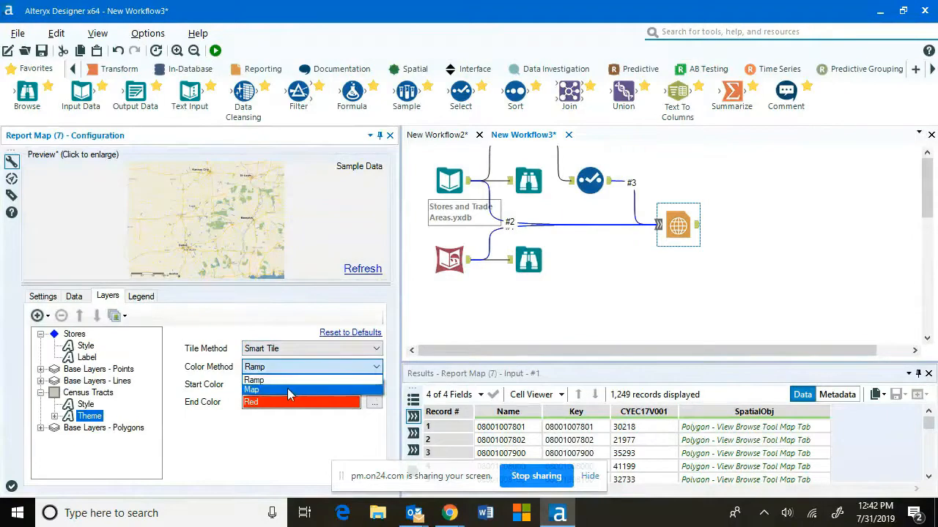
pyautogui.click(287, 389)
pyautogui.click(376, 386)
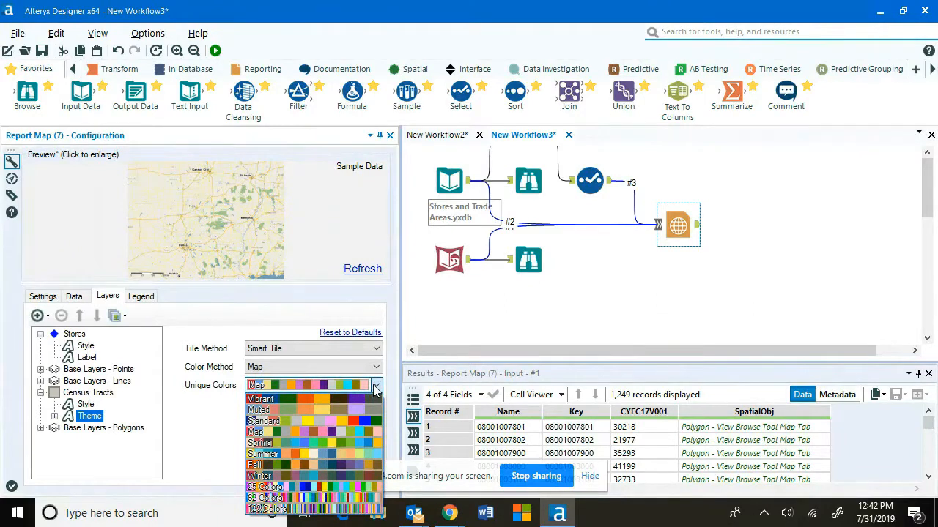
pyautogui.click(375, 388)
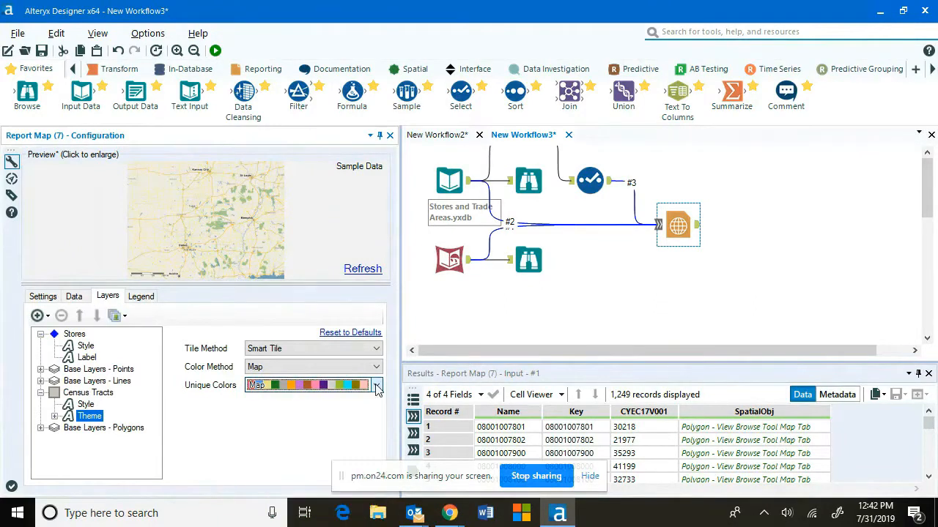
pyautogui.click(308, 367)
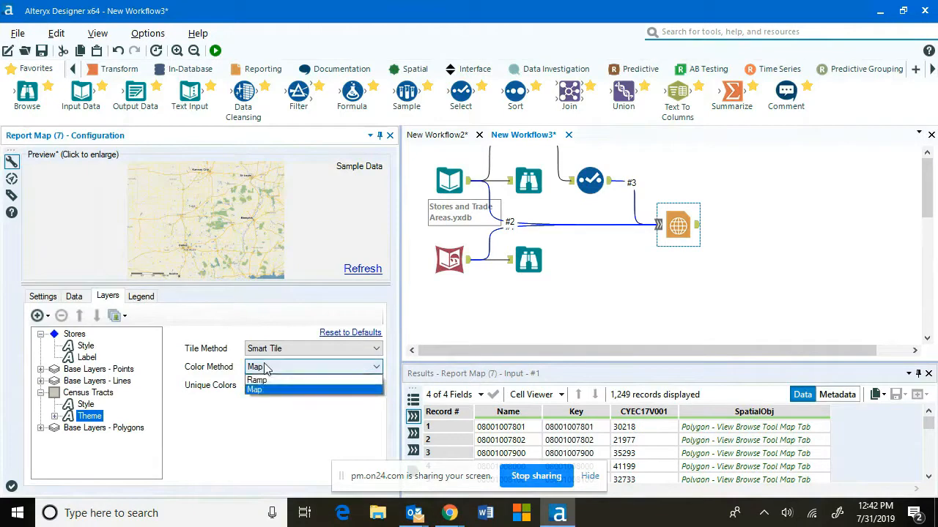
pyautogui.click(271, 381)
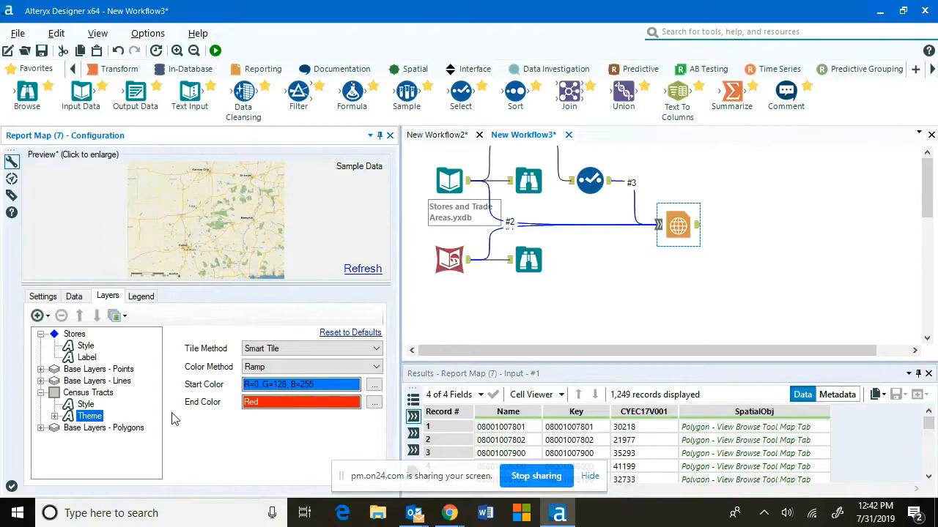
# - Examine the Census Tracts theme's tile classes and the style overrides available for the High class
pyautogui.click(54, 417)
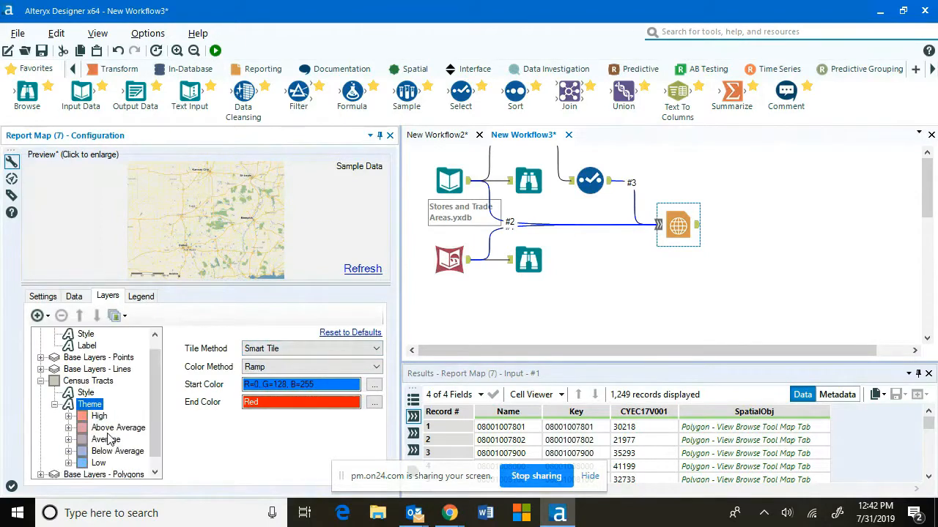
pyautogui.click(68, 416)
pyautogui.click(114, 428)
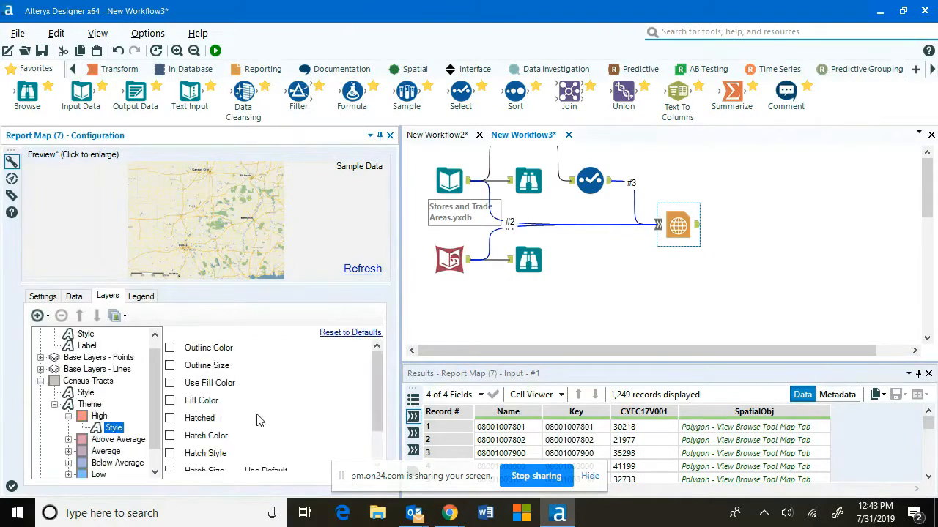
pyautogui.scroll(-2, 255, 419)
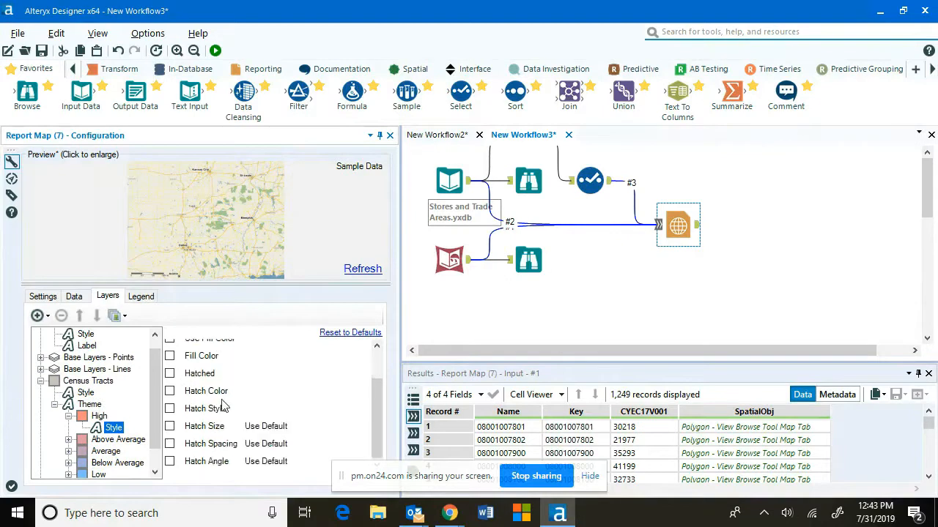
pyautogui.scroll(2, 223, 408)
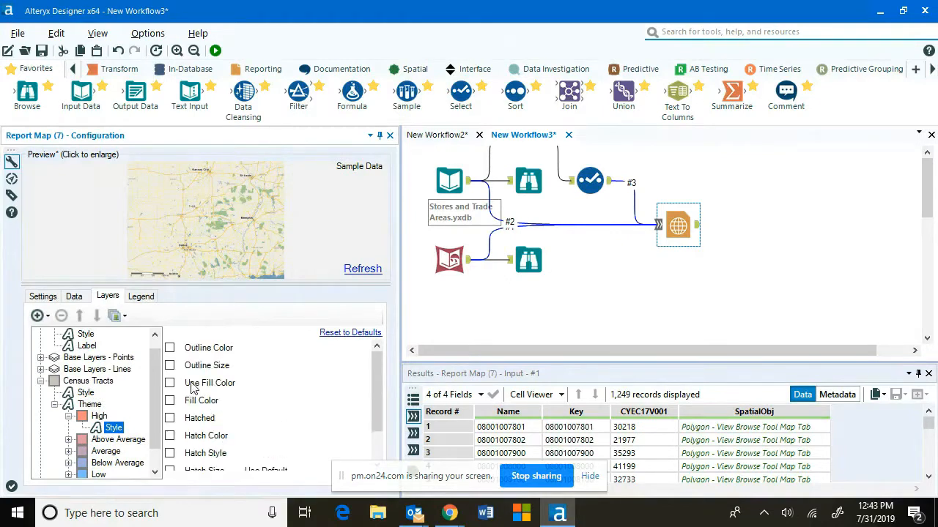
pyautogui.click(68, 417)
pyautogui.click(54, 405)
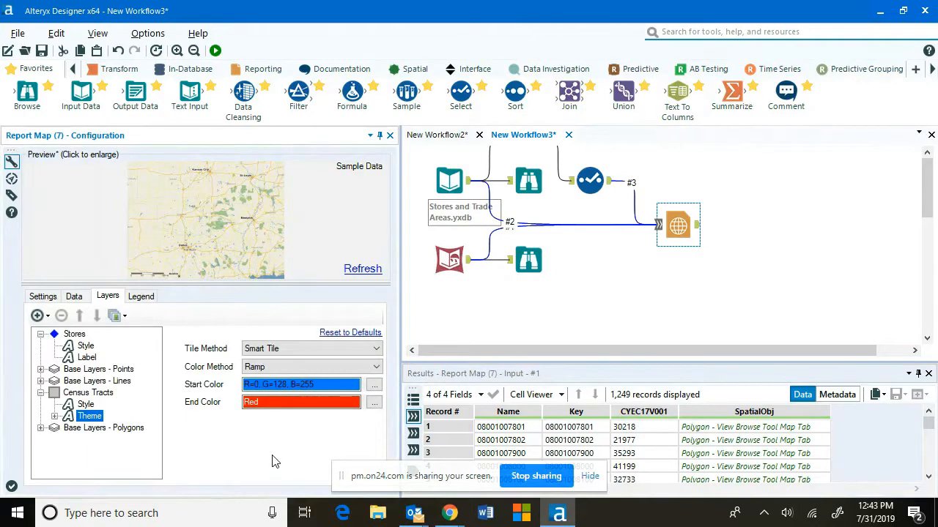
pyautogui.click(55, 416)
pyautogui.click(104, 418)
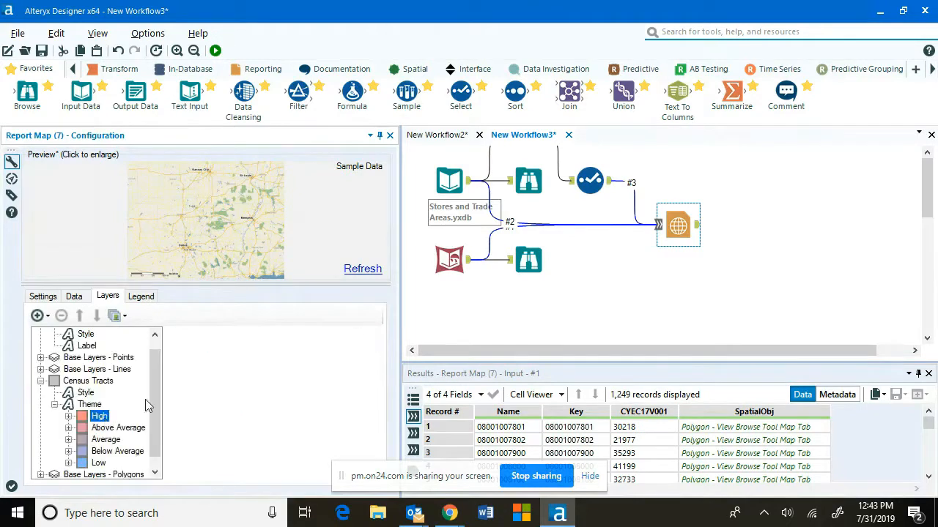
pyautogui.click(54, 407)
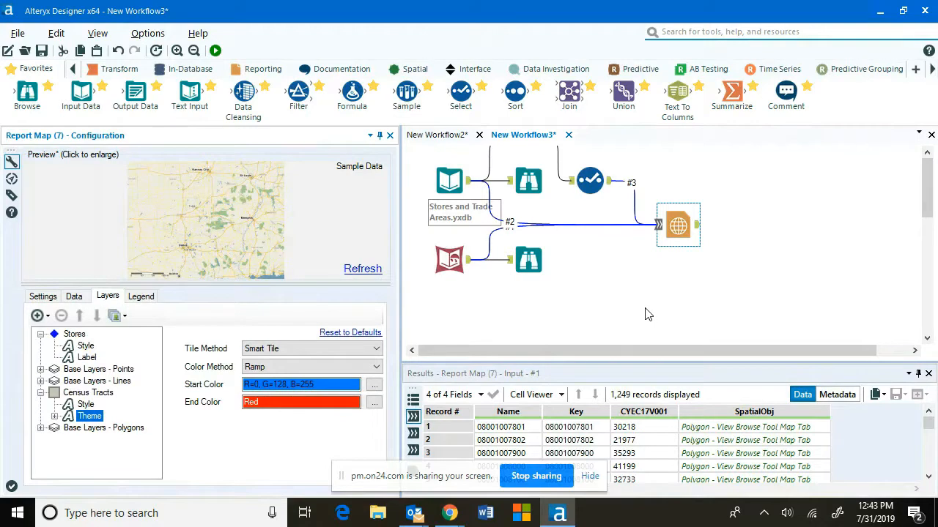
# - Add a polygons layer from connection #2 and name it Trade Areas
pyautogui.click(38, 316)
pyautogui.moveTo(123, 373)
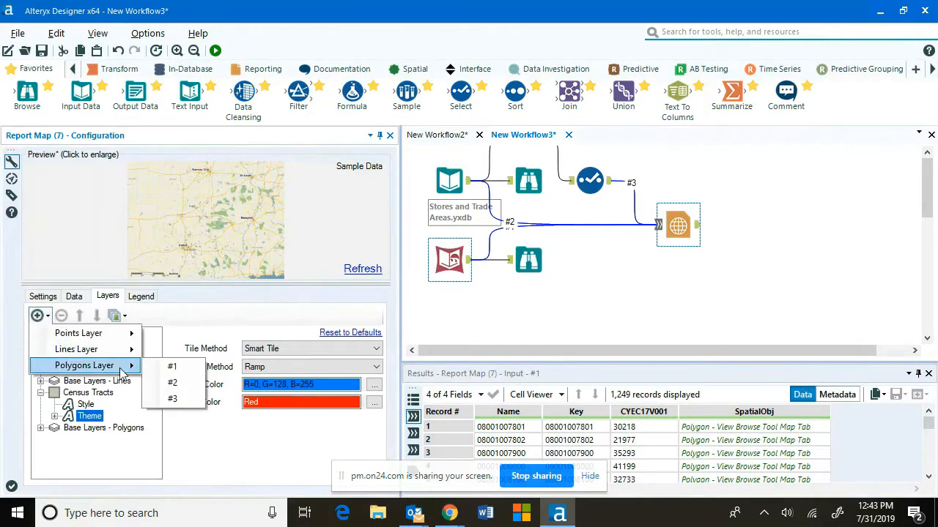
pyautogui.click(187, 383)
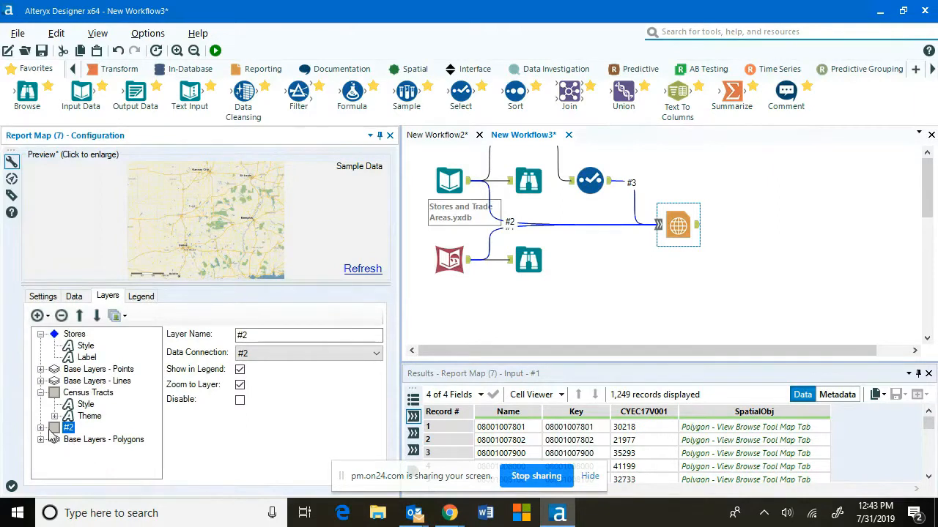
pyautogui.doubleClick(308, 336)
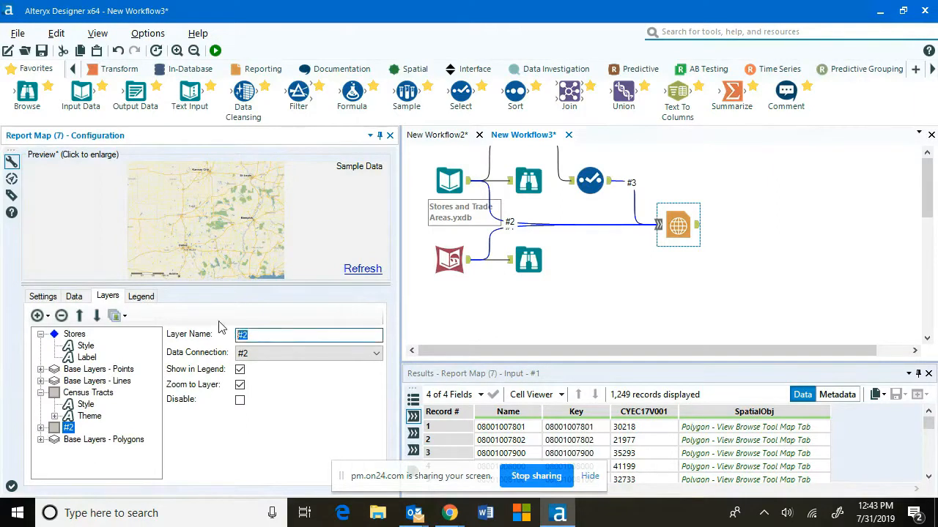
pyautogui.write('Trade Areas')
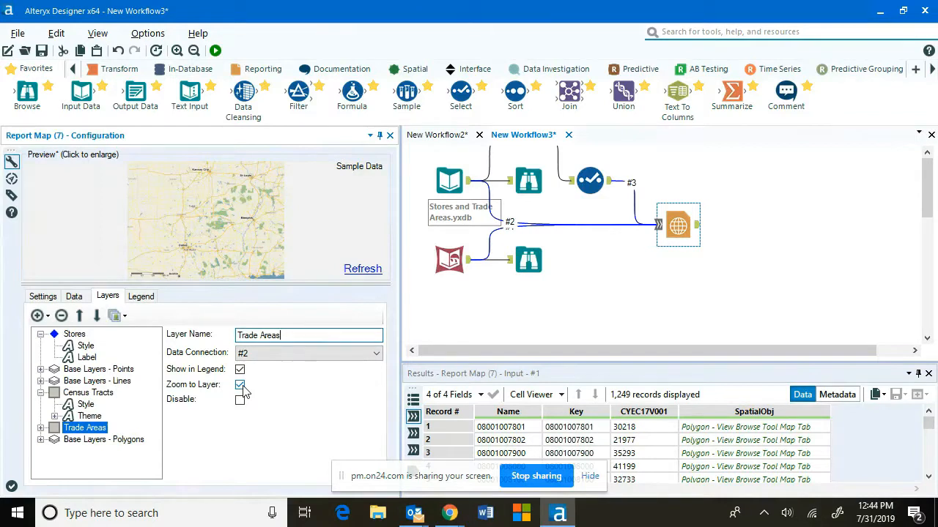
# - Review the Trade Areas style settings and check the field assignments of connection #2
pyautogui.click(41, 428)
pyautogui.click(86, 440)
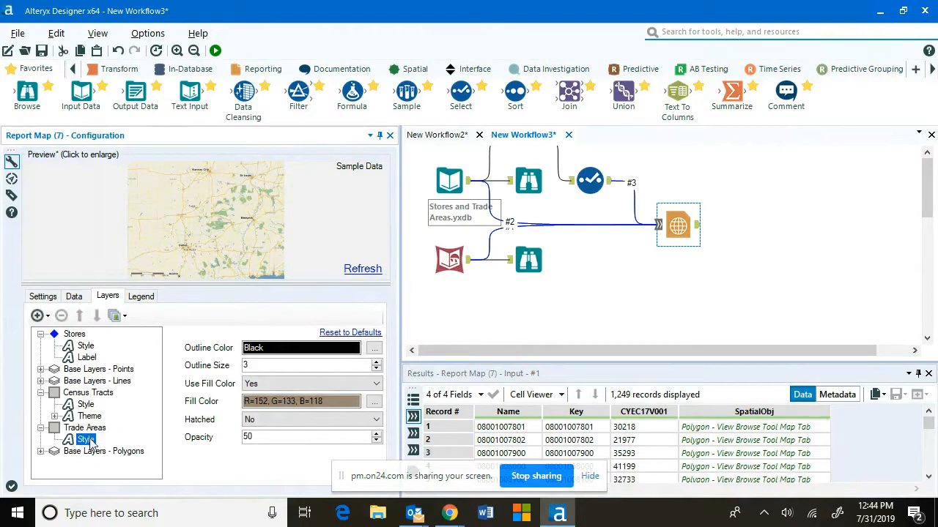
pyautogui.click(76, 299)
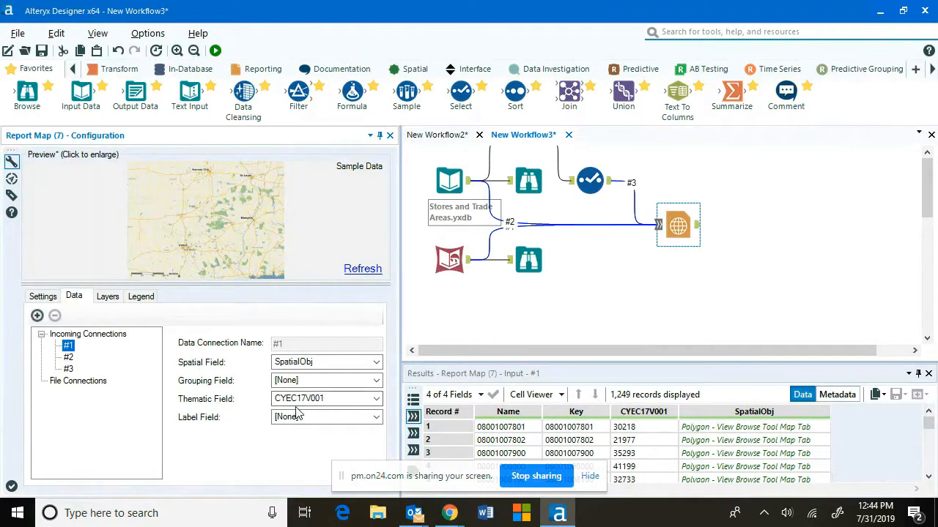
pyautogui.click(68, 357)
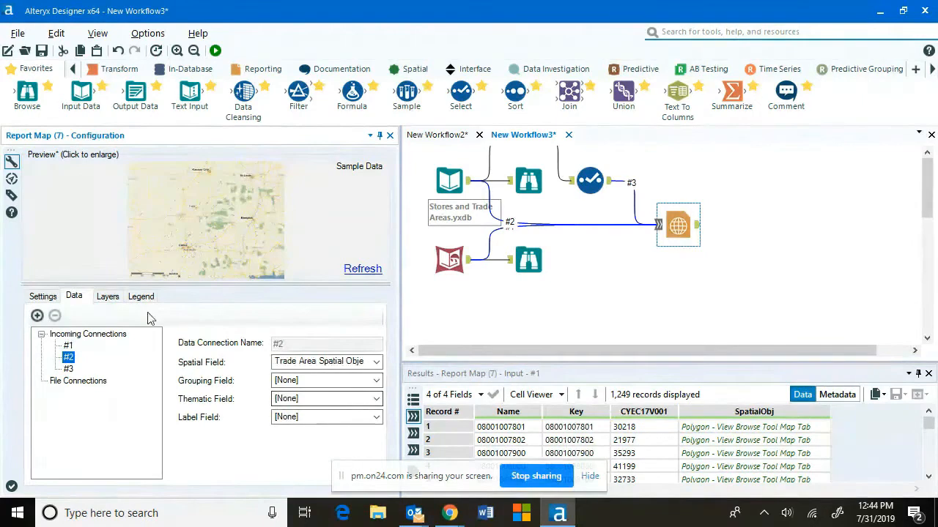
pyautogui.click(110, 298)
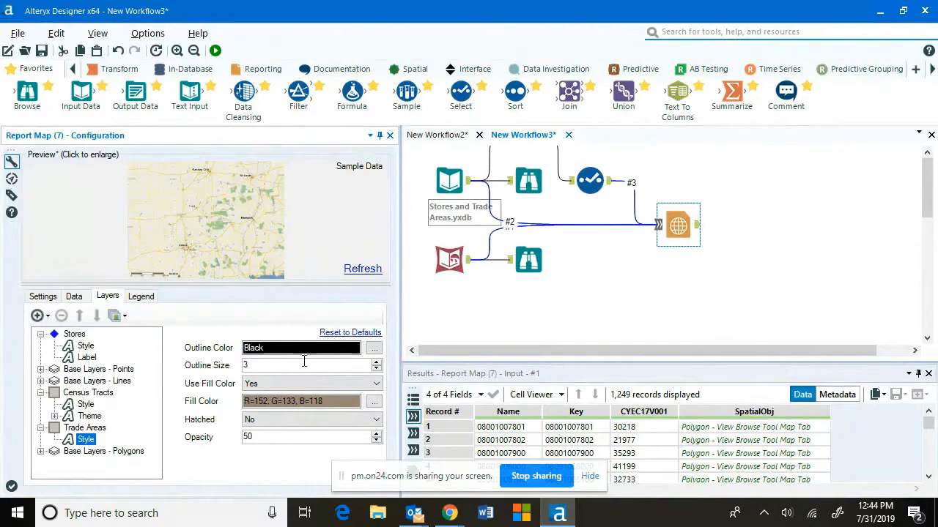
# - Set Use Fill Color to No in the Trade Areas style so only outlines are drawn
pyautogui.click(286, 382)
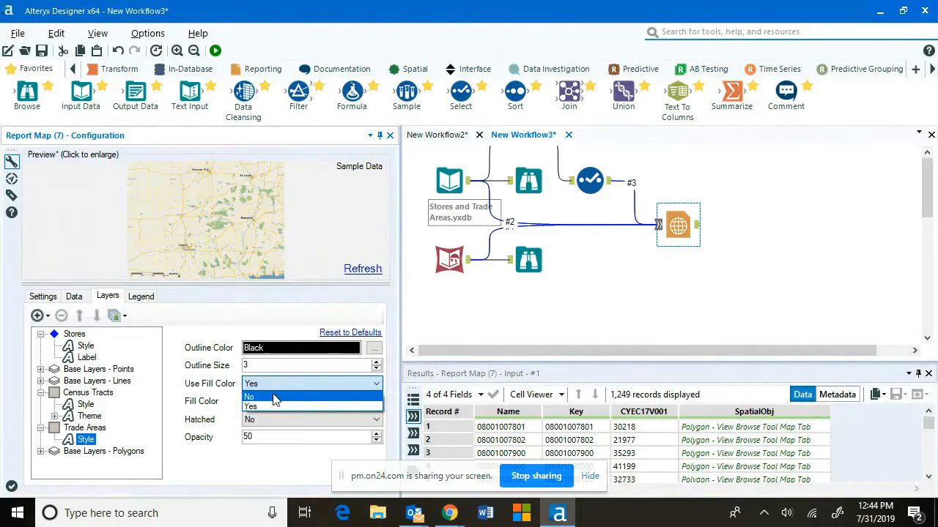
pyautogui.click(275, 397)
pyautogui.moveTo(266, 420); pyautogui.dragTo(232, 412)
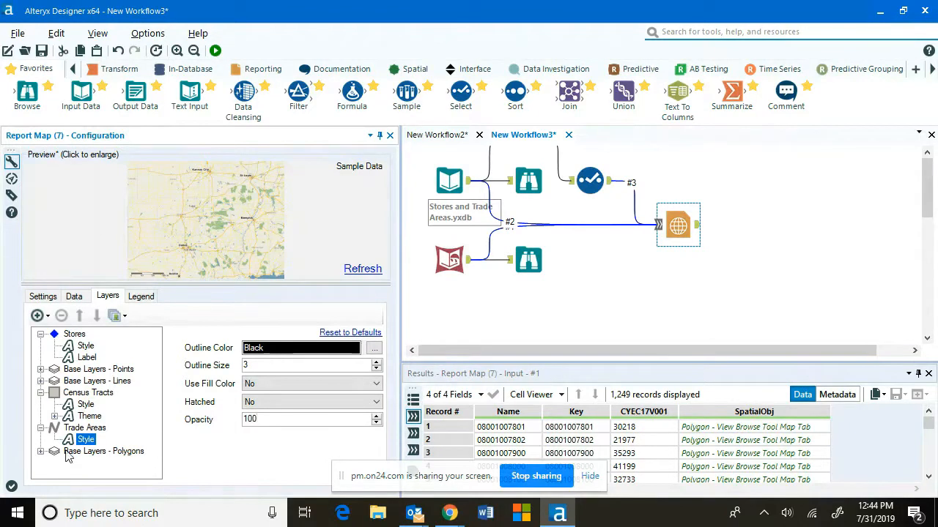
# - Review which base layers are included under the polygons and points groups
pyautogui.click(41, 453)
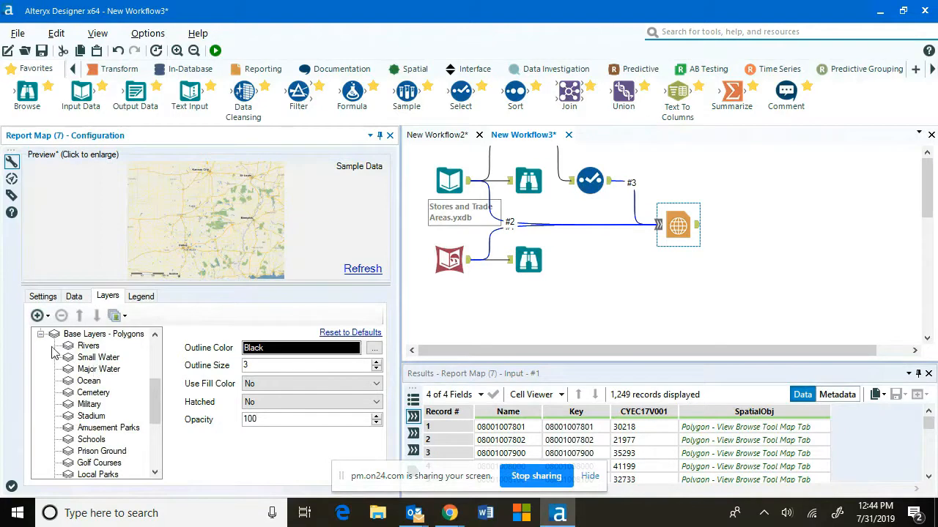
pyautogui.scroll(-4, 95, 374)
pyautogui.scroll(5, 96, 385)
pyautogui.click(42, 423)
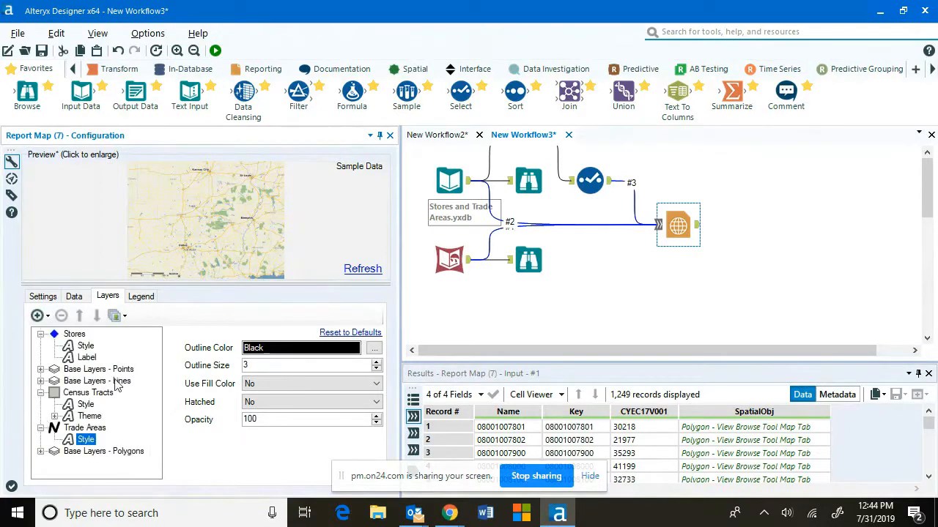
pyautogui.click(41, 370)
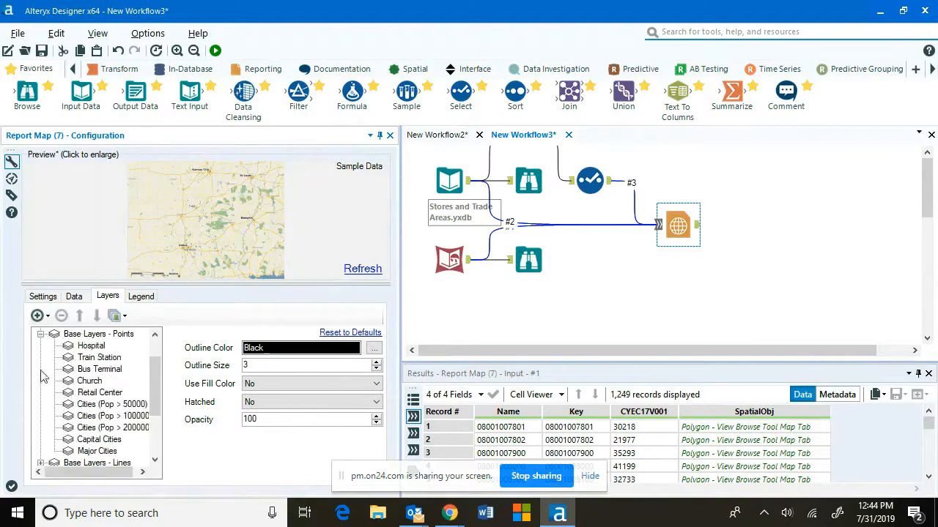
pyautogui.click(42, 334)
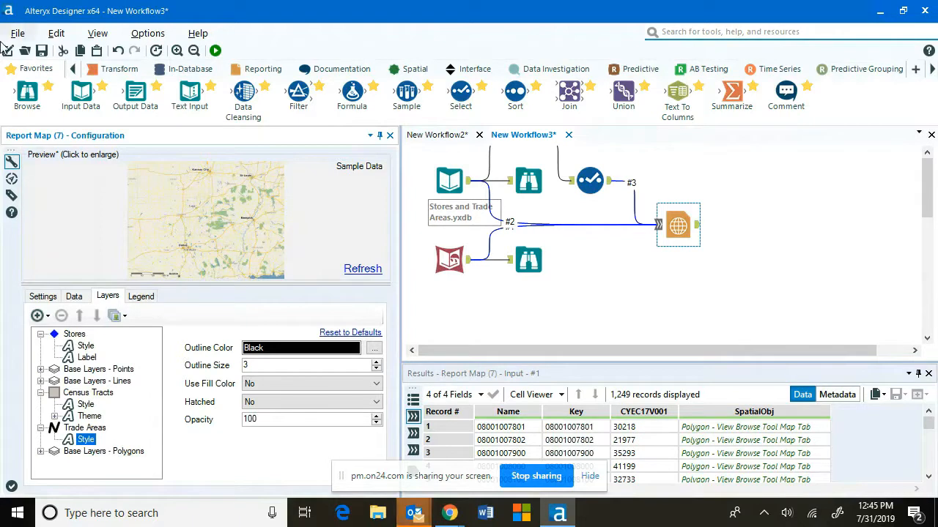
# - Connect a Browse tool to the Report Map output and run the workflow
pyautogui.moveTo(27, 94); pyautogui.dragTo(753, 224)
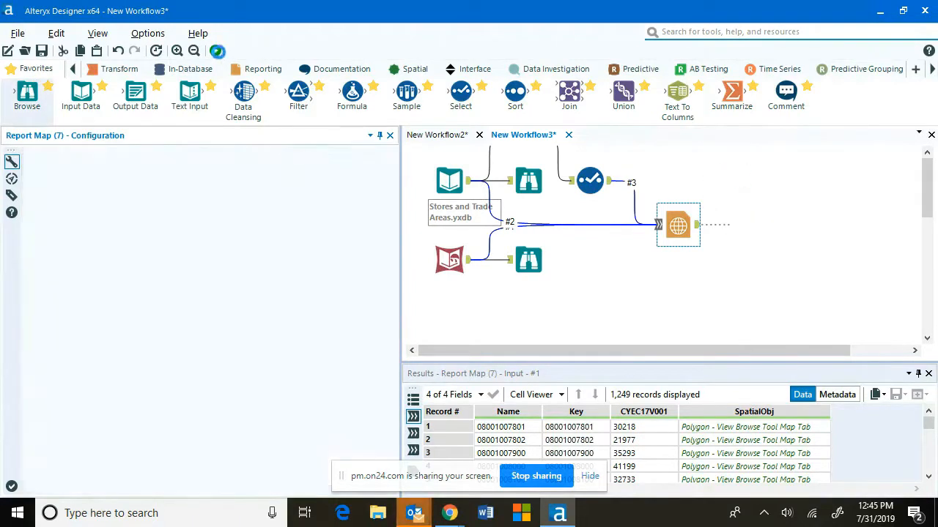
pyautogui.click(215, 51)
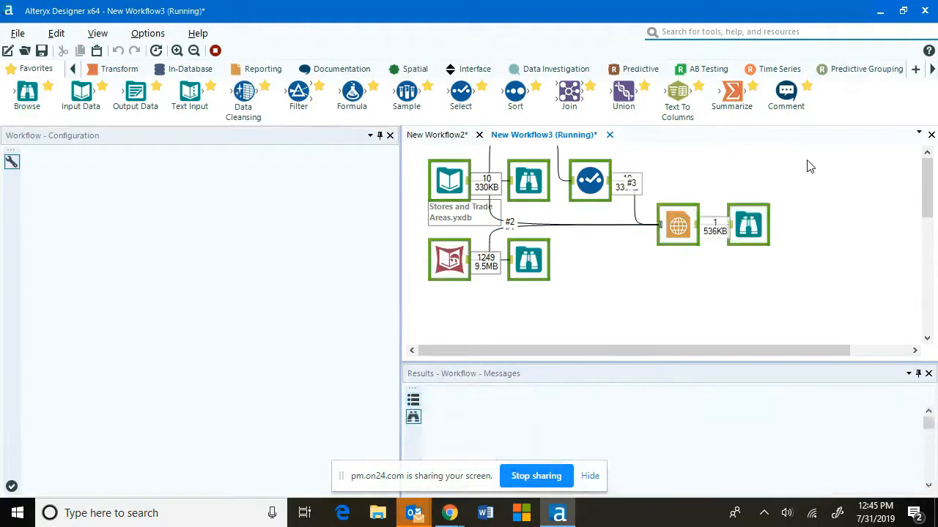
pyautogui.click(581, 295)
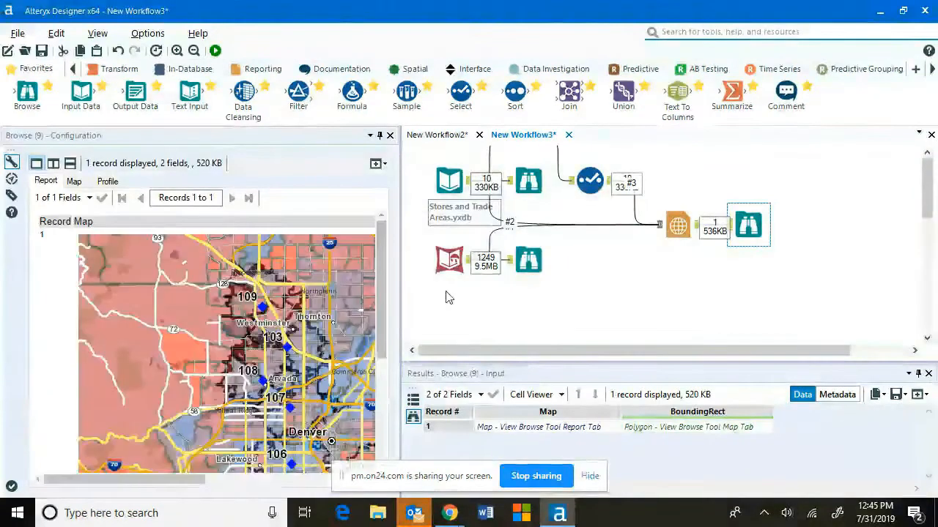
# - Examine the rendered map and its full legend in a separate window for all records
pyautogui.click(378, 163)
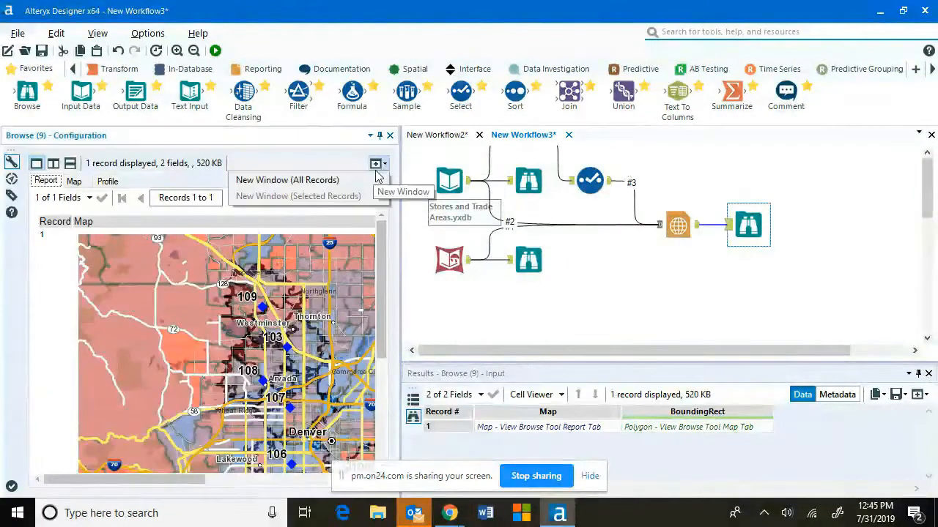
pyautogui.click(293, 176)
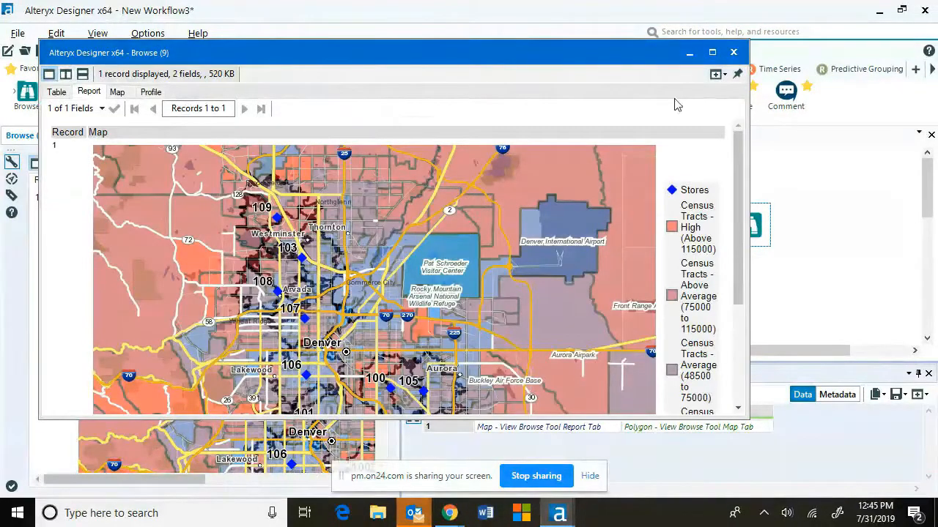
pyautogui.scroll(-1, 740, 261)
pyautogui.scroll(-5, 740, 261)
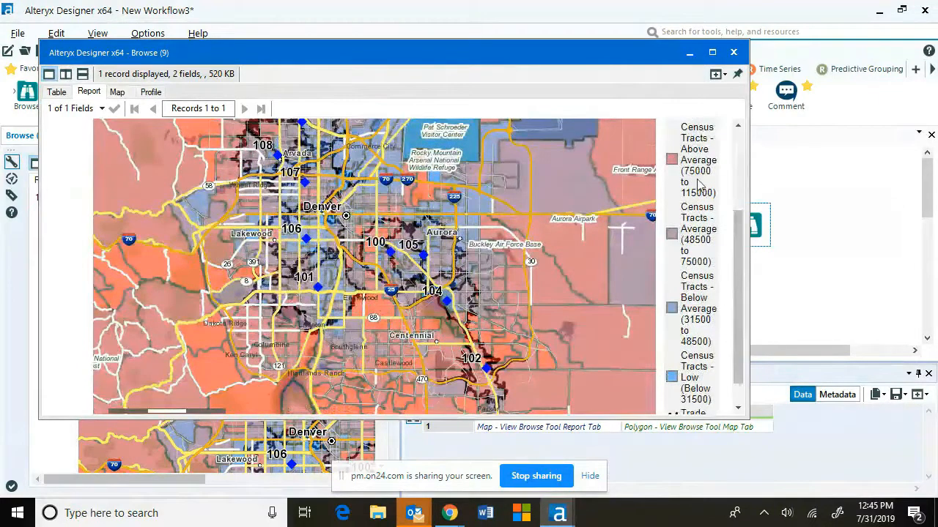
pyautogui.moveTo(737, 269); pyautogui.dragTo(737, 192)
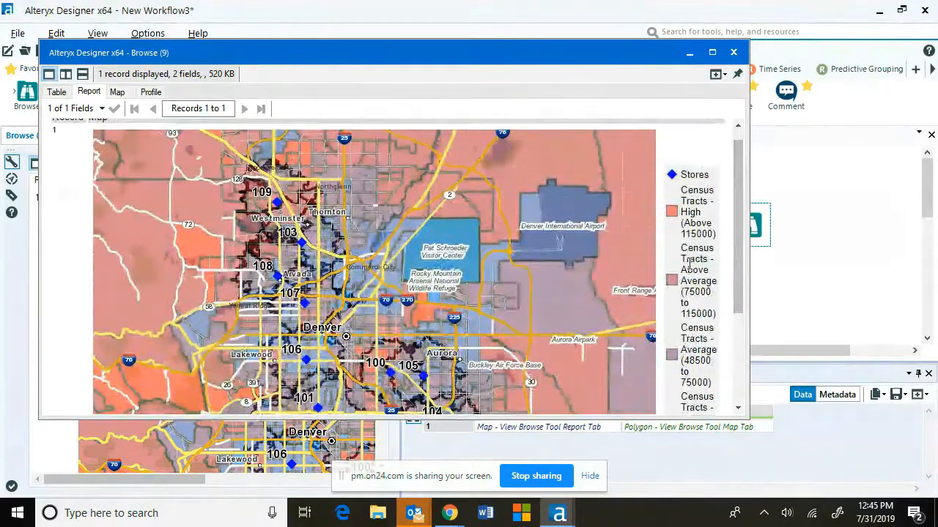
pyautogui.scroll(-5, 703, 250)
pyautogui.scroll(4, 688, 271)
pyautogui.scroll(1, 689, 271)
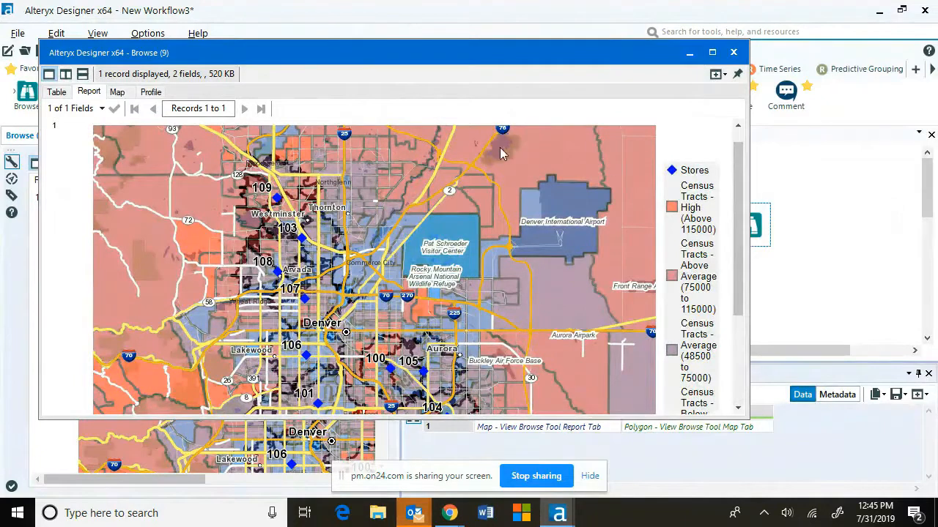
pyautogui.scroll(-3, 359, 311)
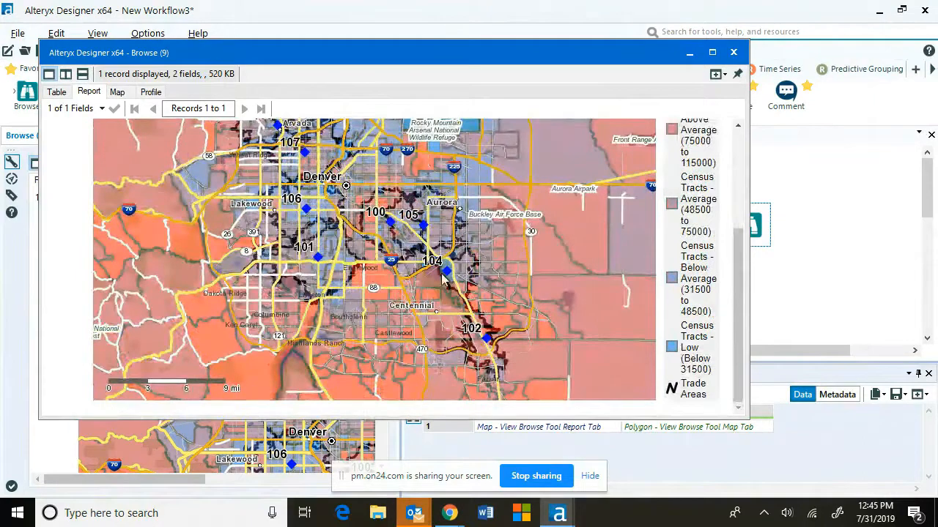
pyautogui.scroll(1, 344, 293)
pyautogui.scroll(3, 348, 296)
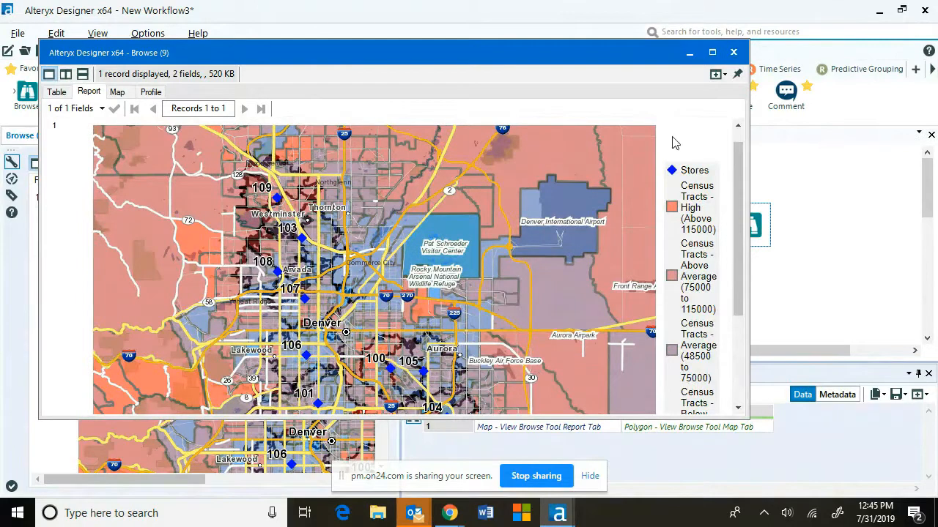
pyautogui.click(735, 53)
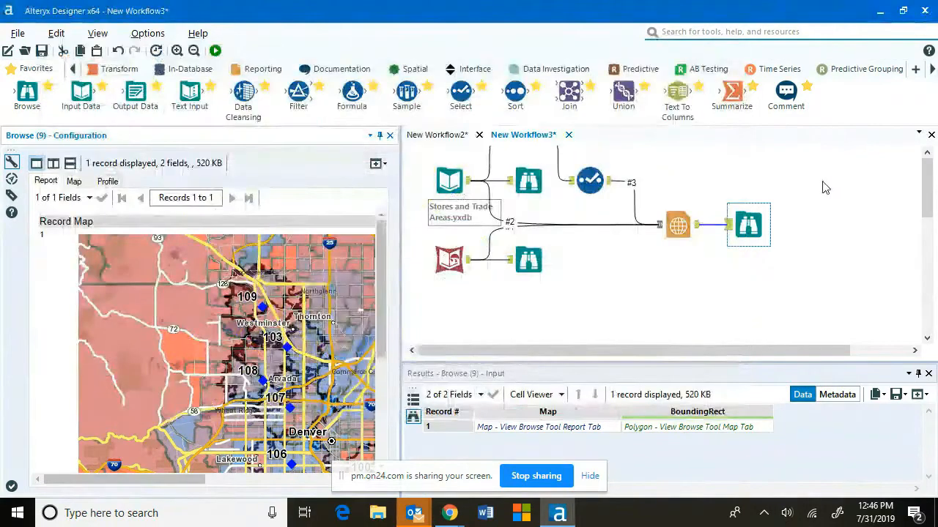
# - Move the Browse tool below the main stream and connect a Report Text tool to the Report Map output
pyautogui.moveTo(744, 223); pyautogui.dragTo(736, 294)
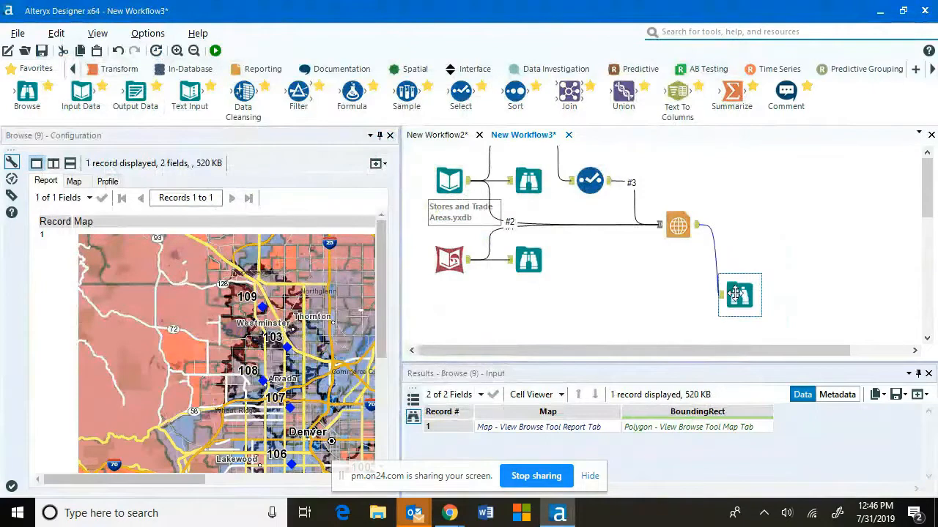
pyautogui.click(262, 68)
pyautogui.moveTo(676, 94); pyautogui.dragTo(741, 225)
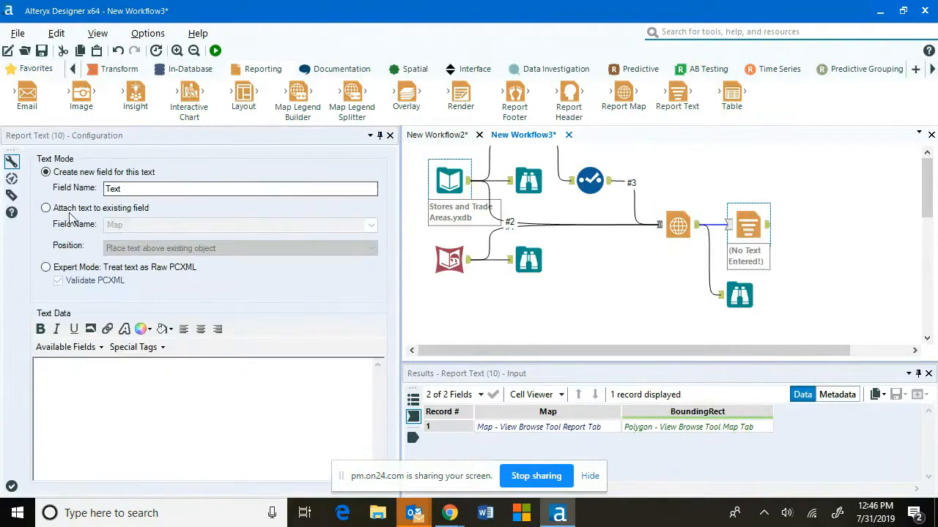
# - Attach the report text to the existing Map field, placed above the existing object
pyautogui.click(45, 208)
pyautogui.click(118, 224)
pyautogui.click(139, 249)
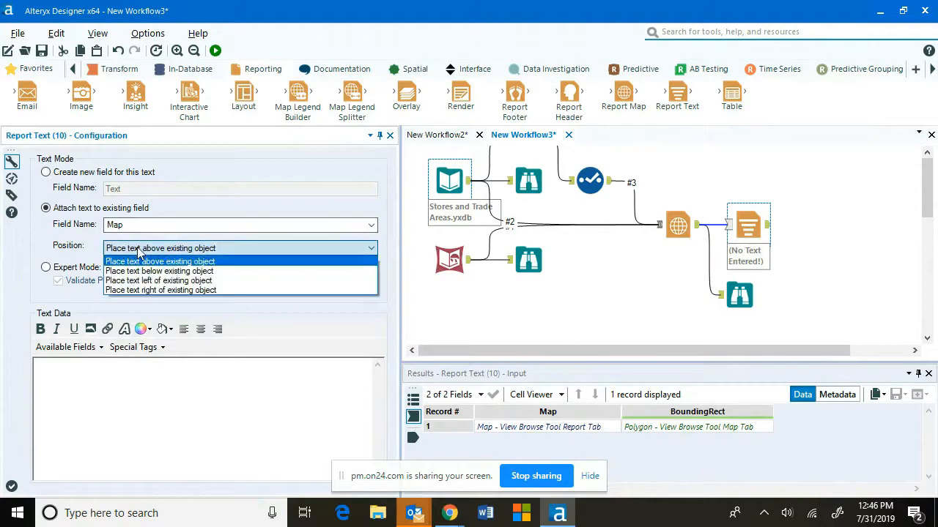
pyautogui.click(140, 261)
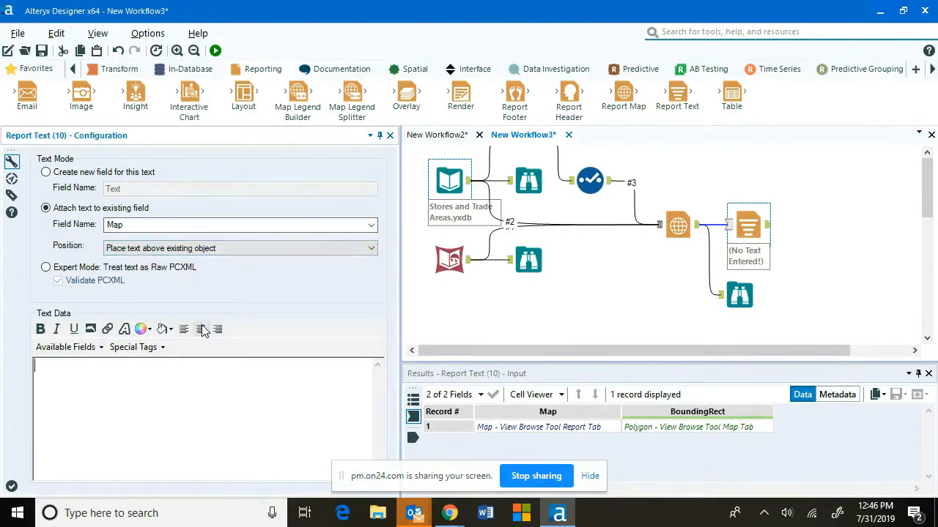
# - Enter "My First Map!" as the report text and make it bold
pyautogui.write('My First Map')
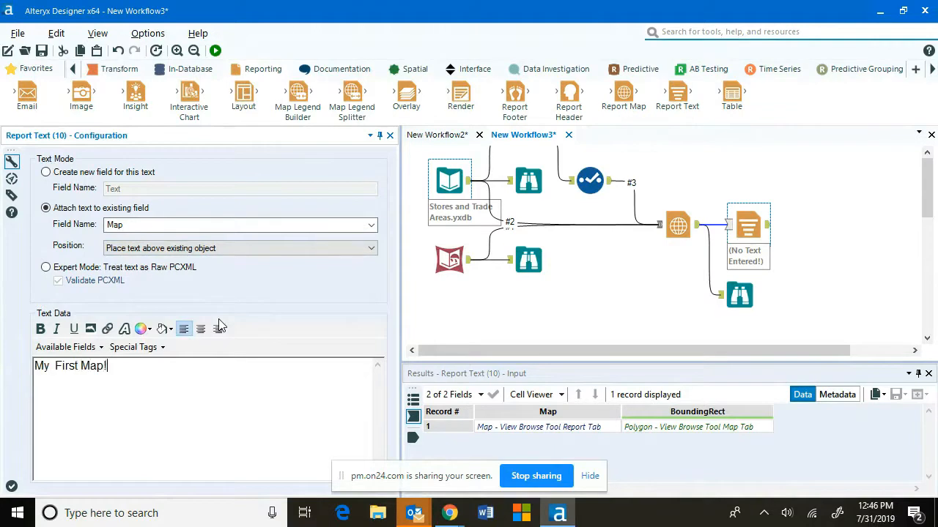
pyautogui.click(98, 347)
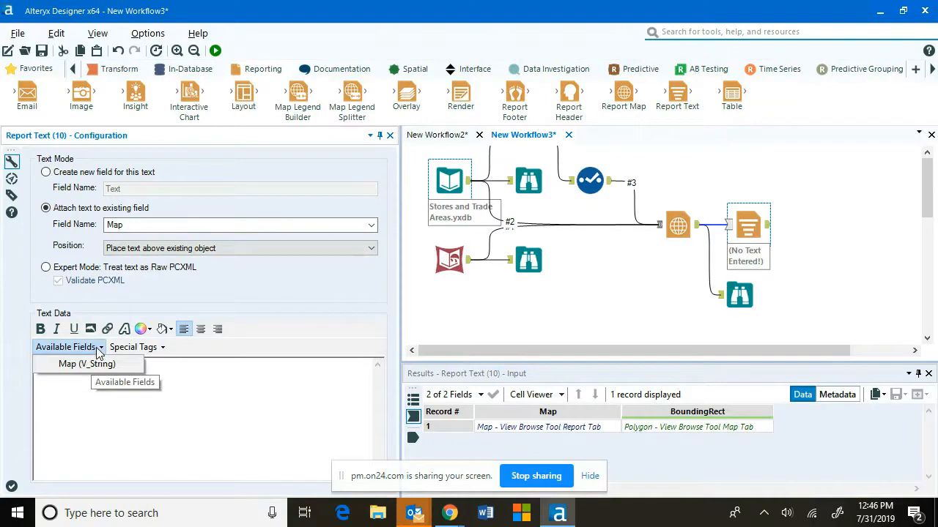
pyautogui.press('Escape')
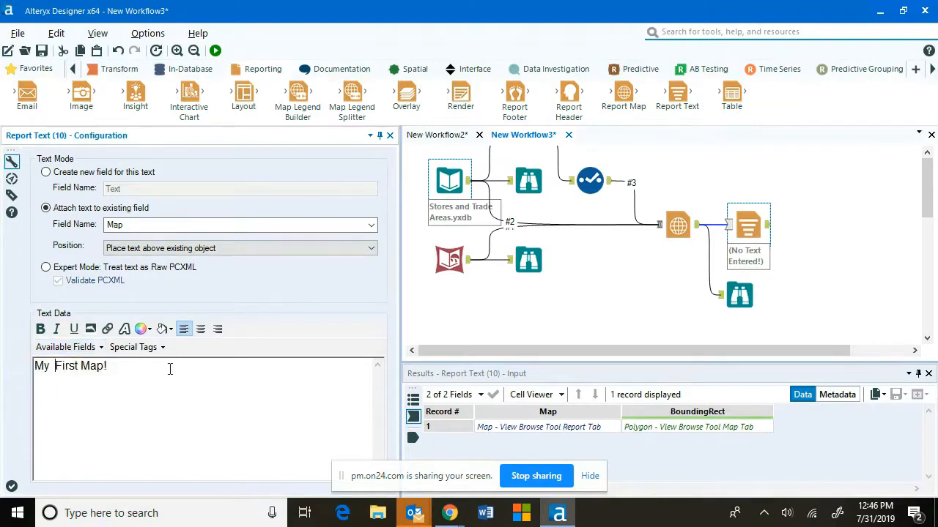
pyautogui.press('BackSpace')
pyautogui.moveTo(105, 366); pyautogui.dragTo(33, 366)
pyautogui.click(40, 329)
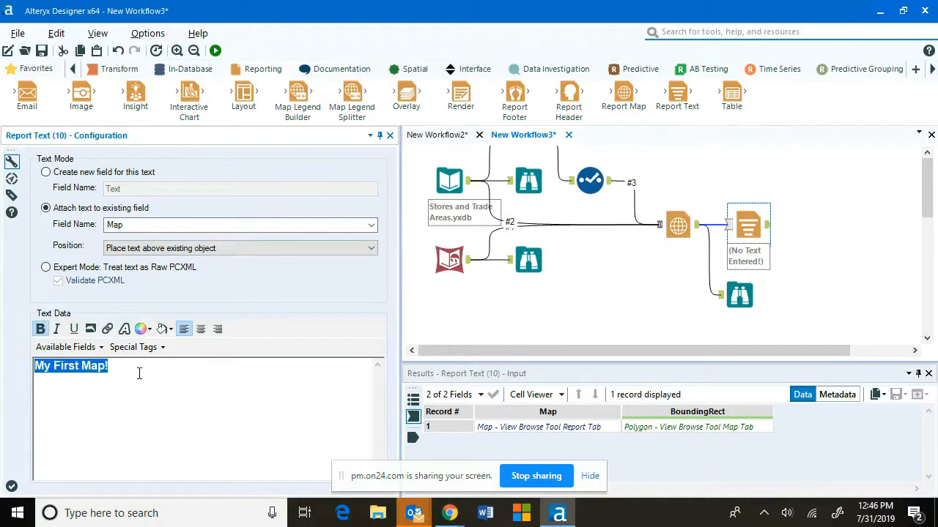
pyautogui.click(139, 373)
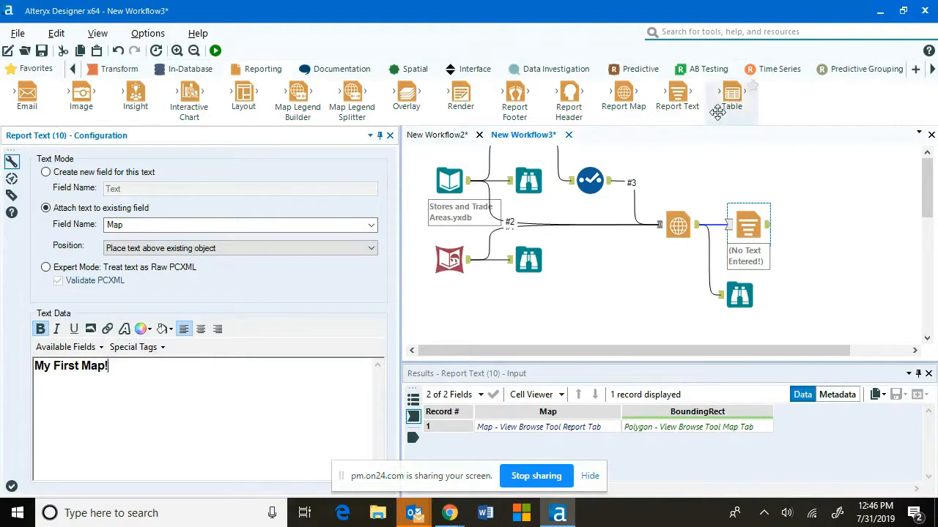
# - Connect a Layout tool after the Report Text tool and set its orientation to Vertical
pyautogui.moveTo(252, 121); pyautogui.dragTo(823, 224)
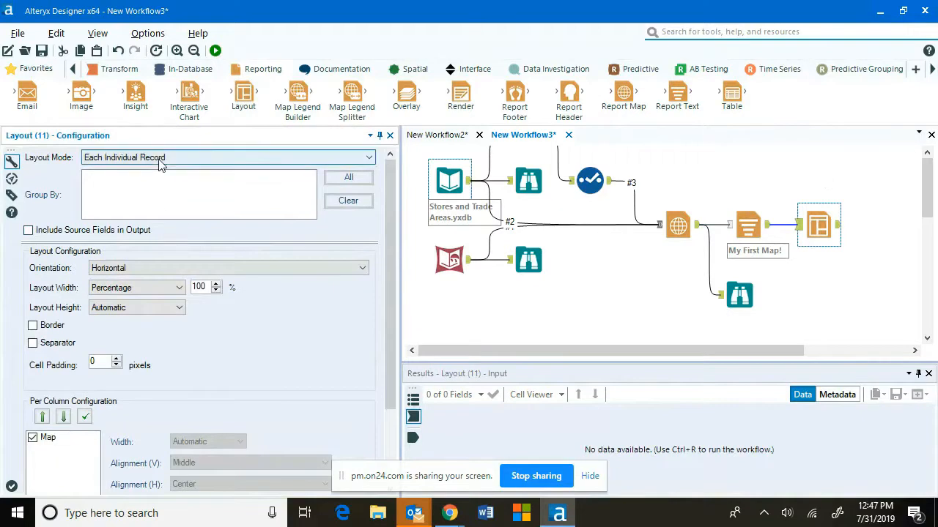
pyautogui.click(124, 268)
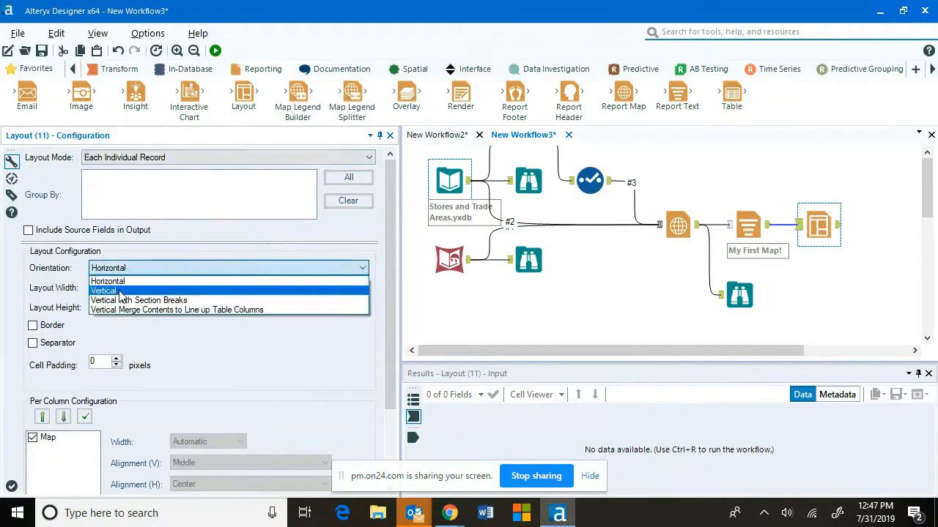
pyautogui.click(107, 291)
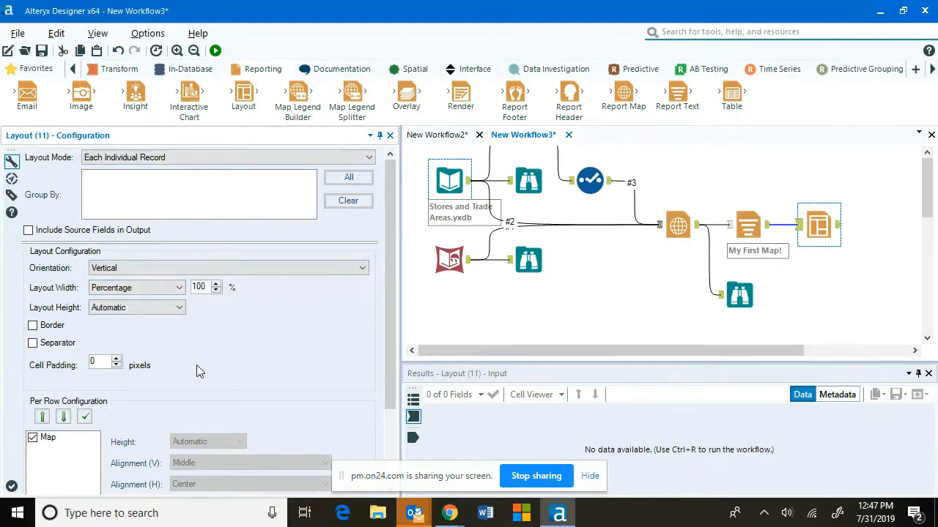
pyautogui.scroll(-3, 215, 352)
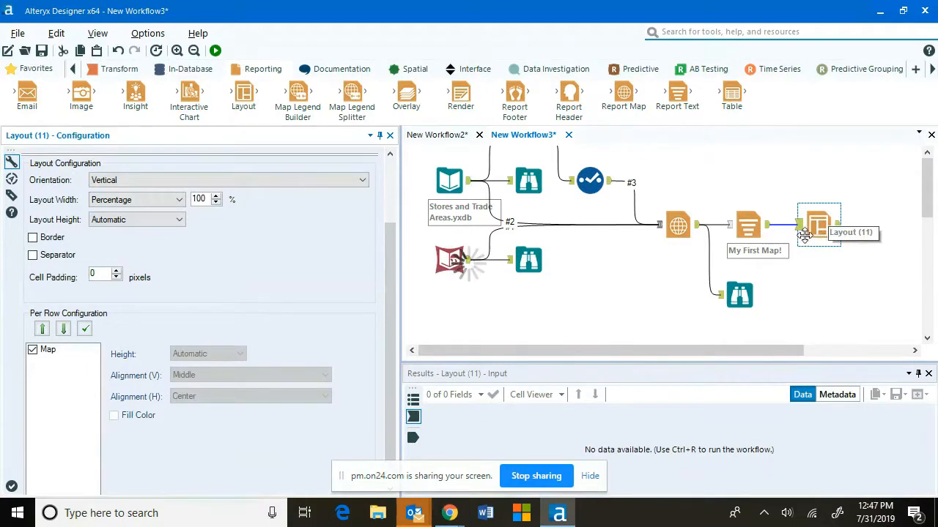
pyautogui.scroll(1, 124, 238)
pyautogui.scroll(-1, 102, 284)
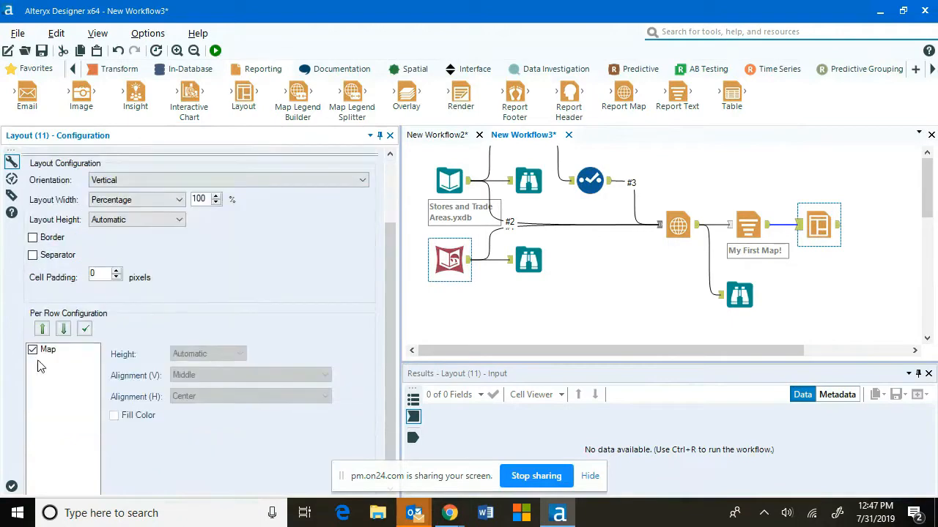
pyautogui.scroll(1, 158, 318)
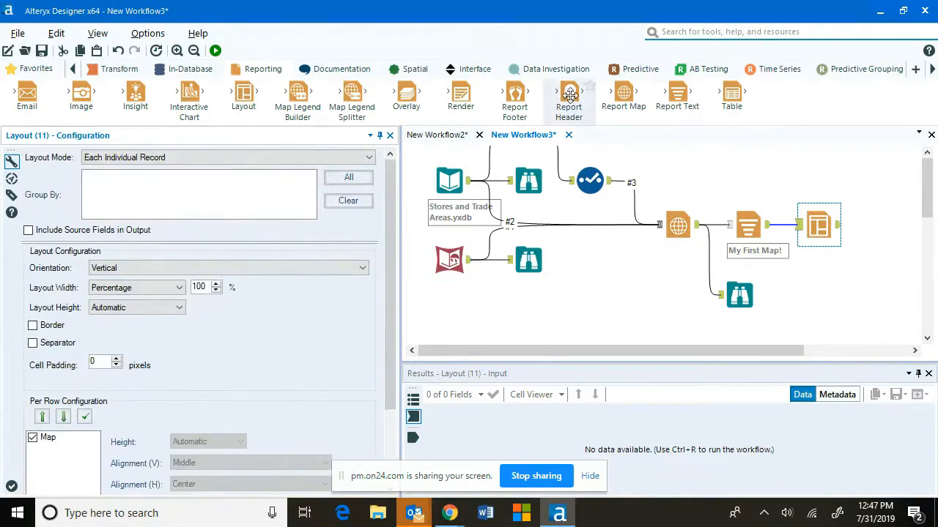
# - Add a Report Header tool after the Layout tool and connect a Render tool to its output
pyautogui.moveTo(570, 95); pyautogui.dragTo(897, 209)
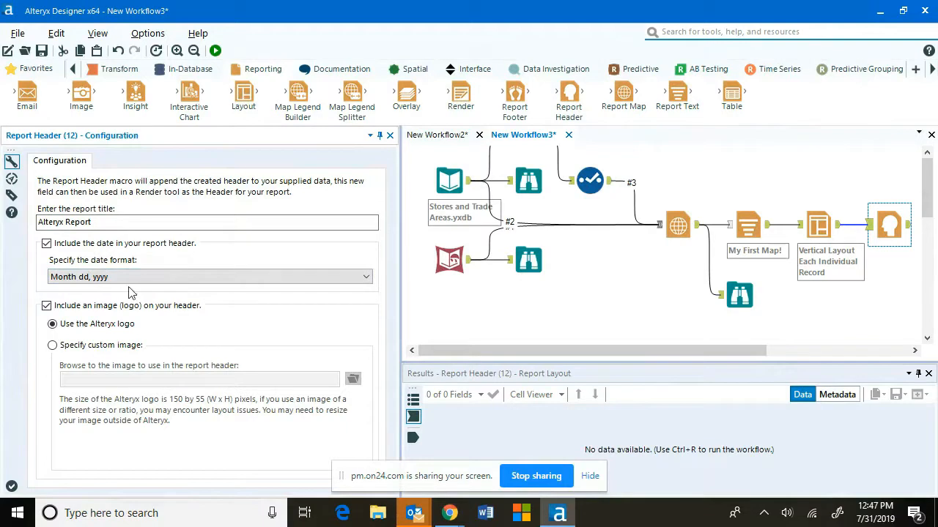
pyautogui.moveTo(551, 351); pyautogui.dragTo(681, 351)
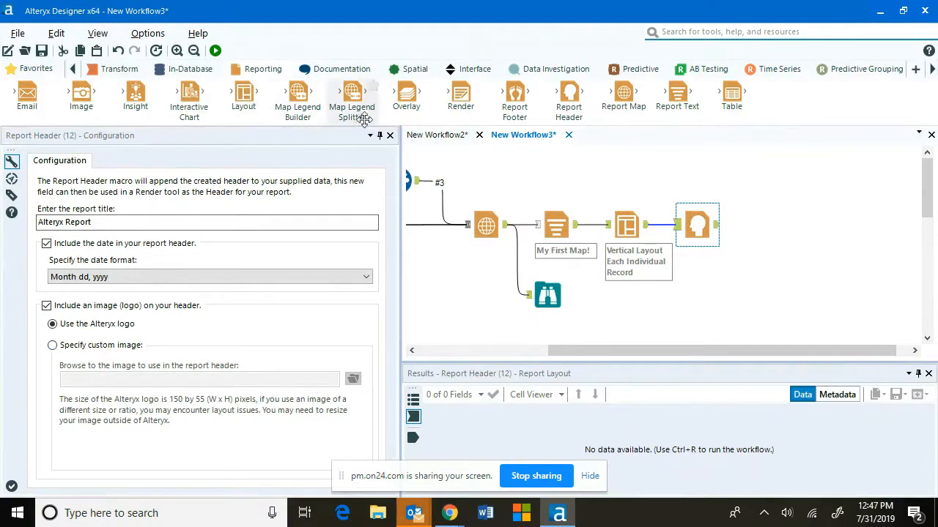
pyautogui.moveTo(461, 94)
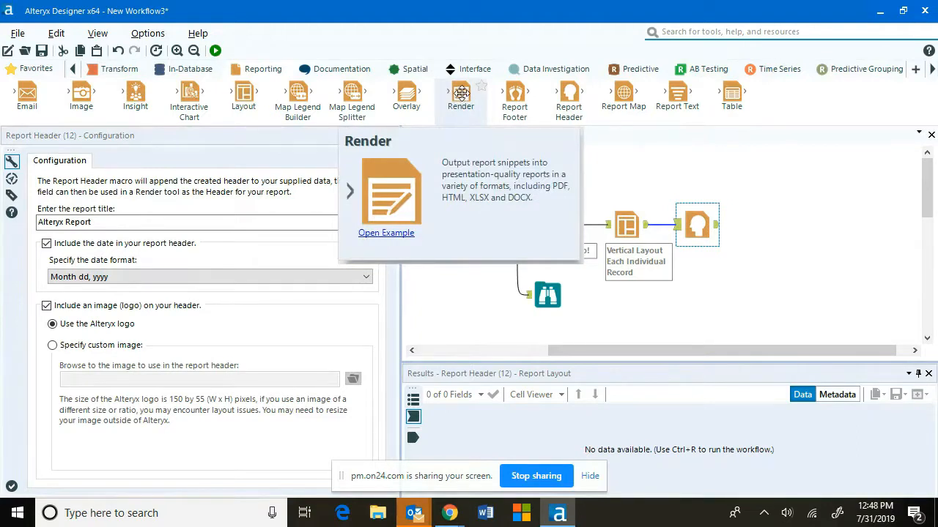
pyautogui.moveTo(461, 94); pyautogui.dragTo(772, 222)
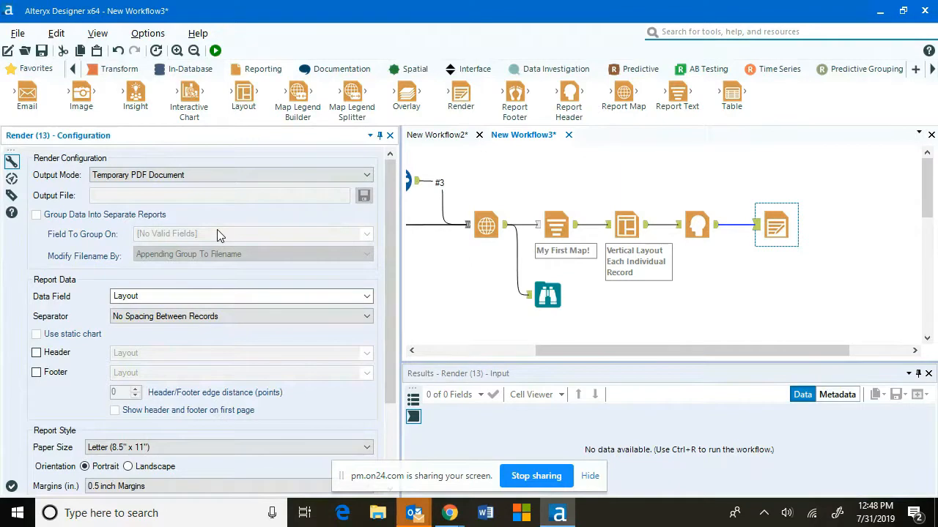
# - In the Render tool, keep Layout as the data field, enable the Header field as header, and show header and footer on the first page
pyautogui.click(148, 299)
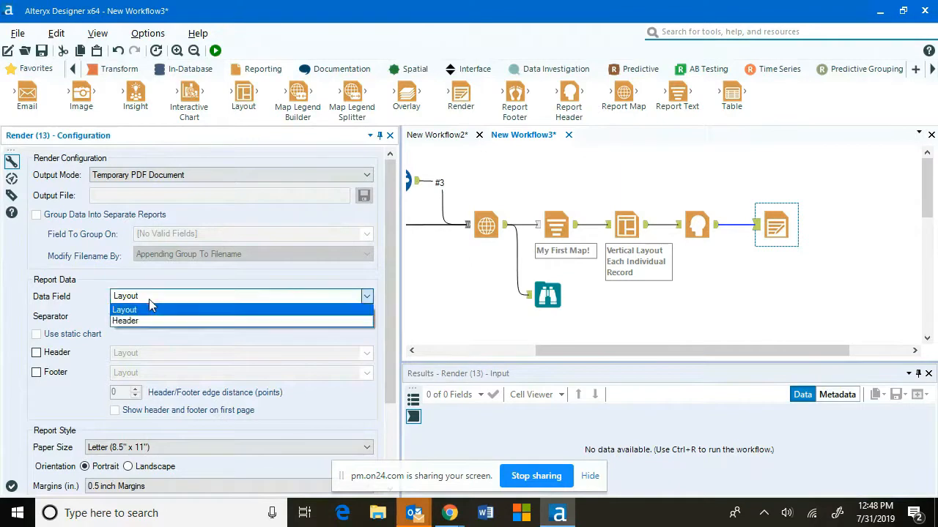
pyautogui.click(148, 300)
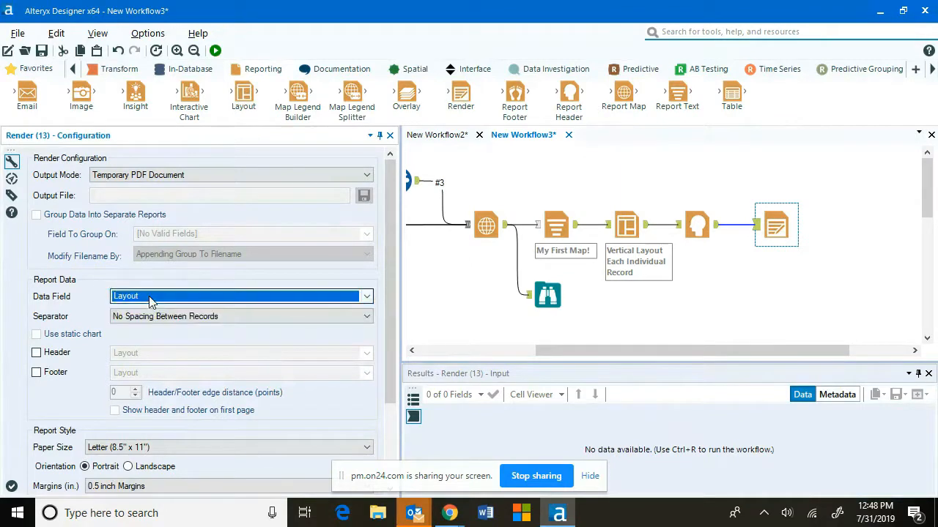
pyautogui.click(36, 353)
pyautogui.click(147, 354)
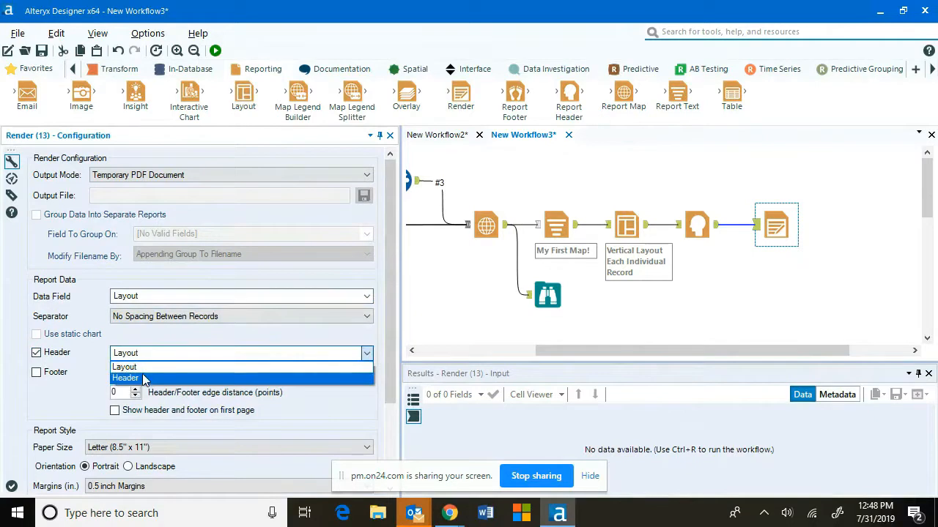
pyautogui.click(143, 375)
pyautogui.click(115, 412)
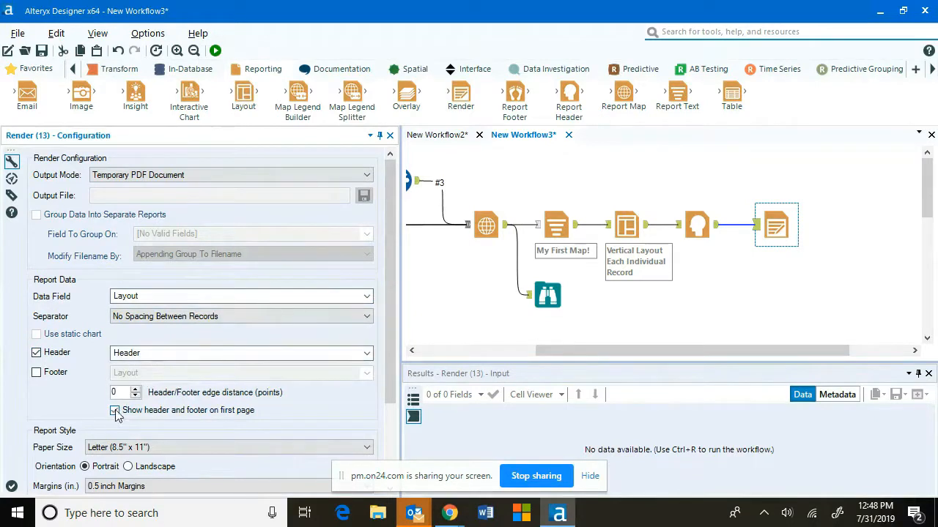
# - Review the Render tool's report style settings and the available output modes
pyautogui.scroll(-3, 209, 396)
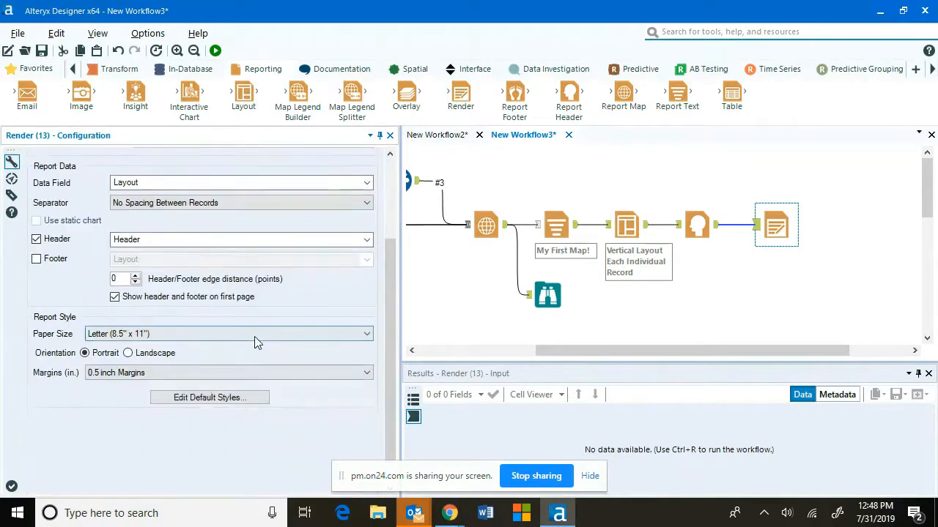
pyautogui.scroll(3, 230, 220)
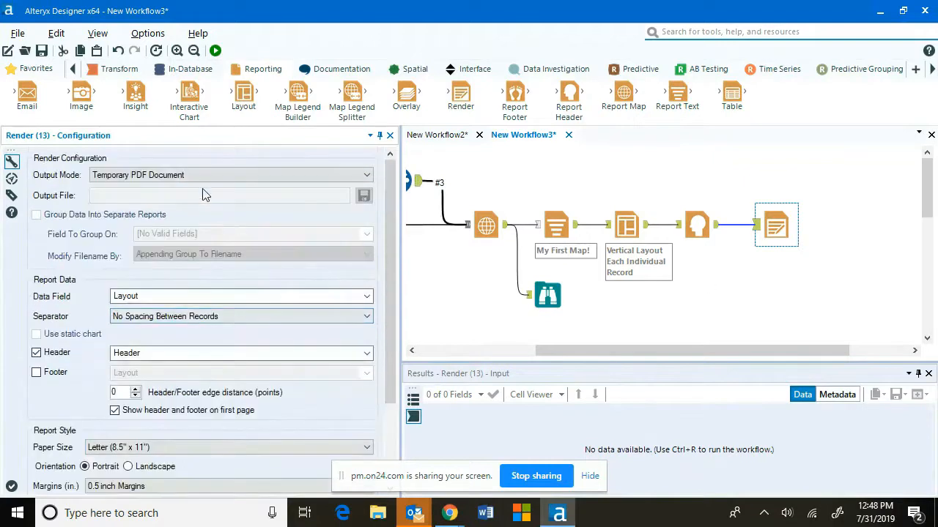
pyautogui.click(189, 176)
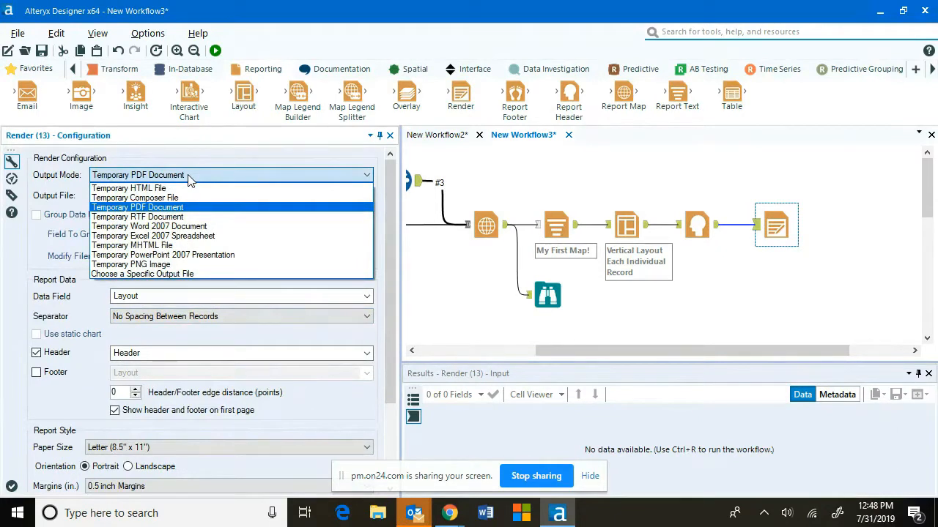
pyautogui.click(189, 178)
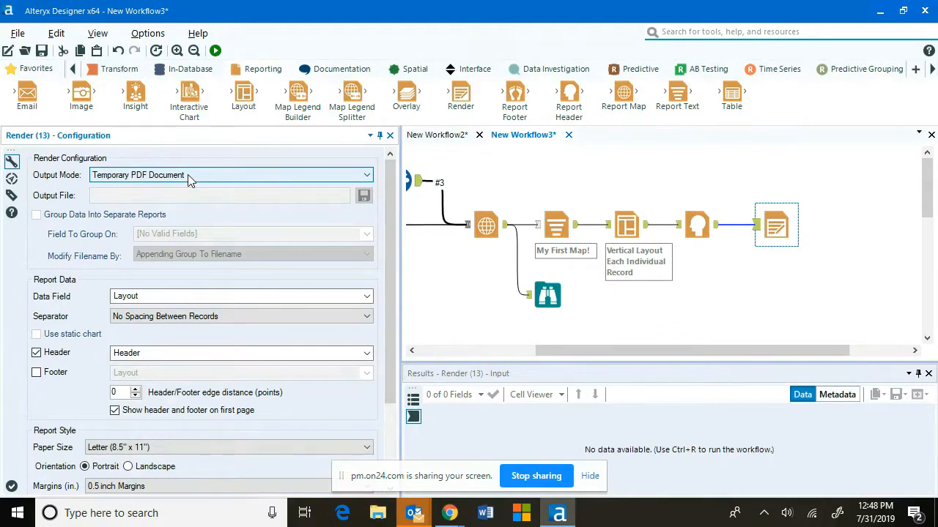
# - Run the workflow, open the PDF produced by the Render tool to check the report, and close it
pyautogui.click(215, 51)
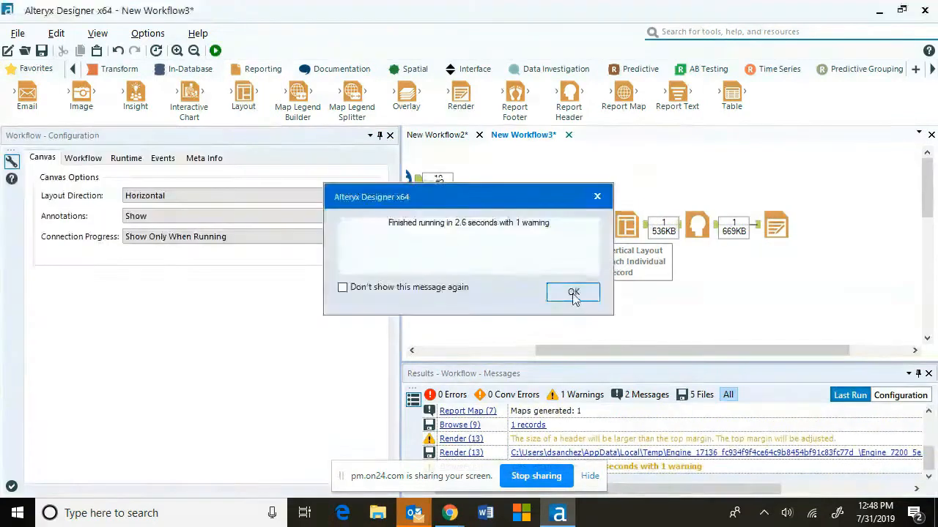
pyautogui.click(573, 293)
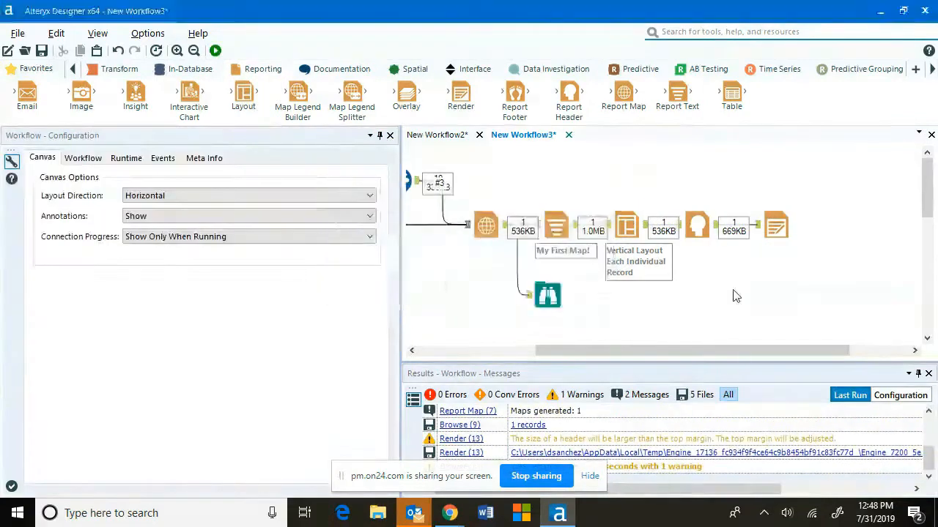
pyautogui.click(642, 459)
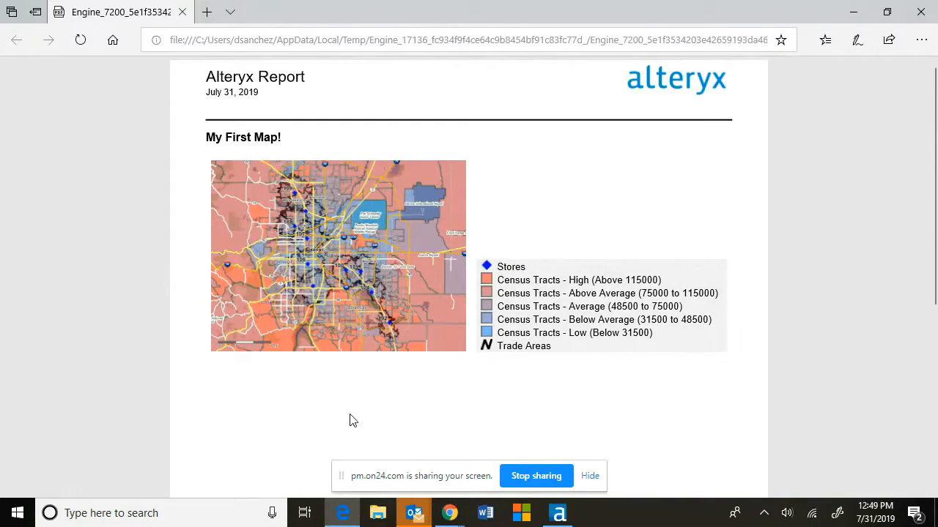
pyautogui.click(183, 15)
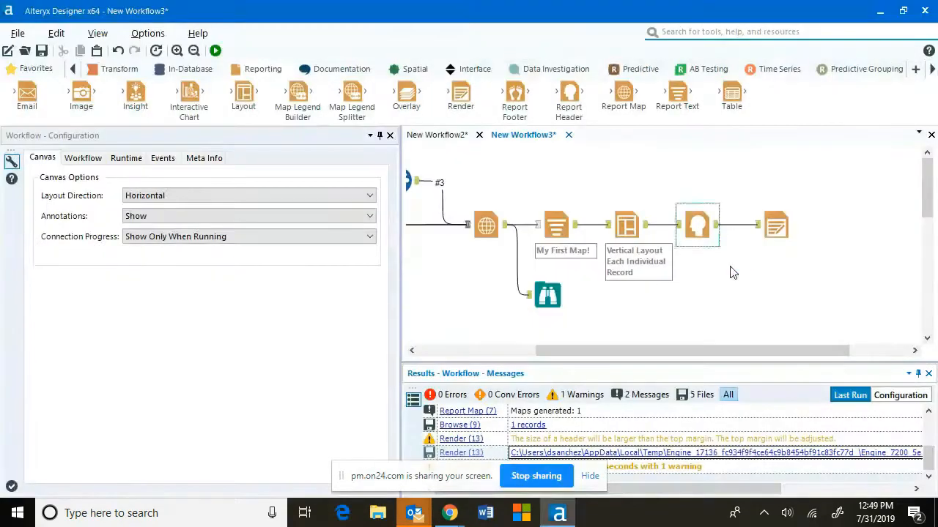
# - Set the legend position of the Report Map tool to Separate Field
pyautogui.click(556, 225)
pyautogui.click(487, 227)
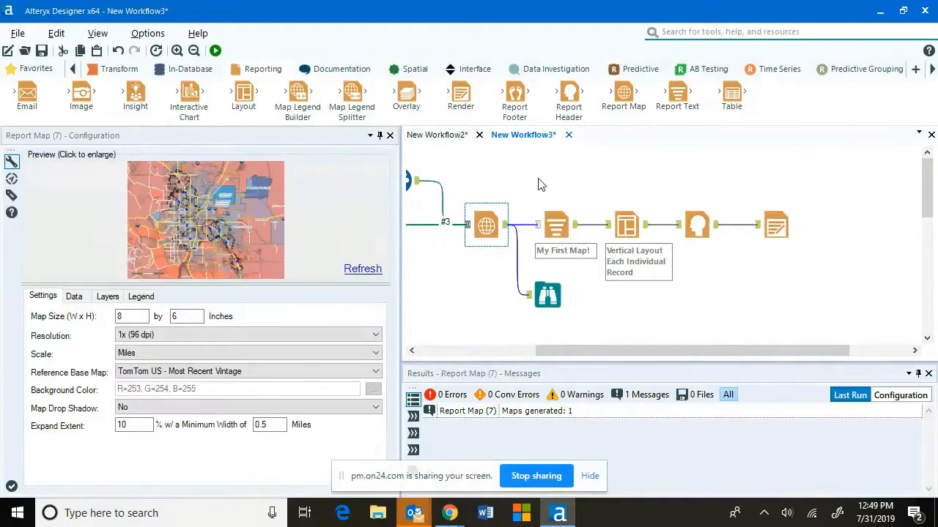
pyautogui.click(147, 297)
pyautogui.click(184, 329)
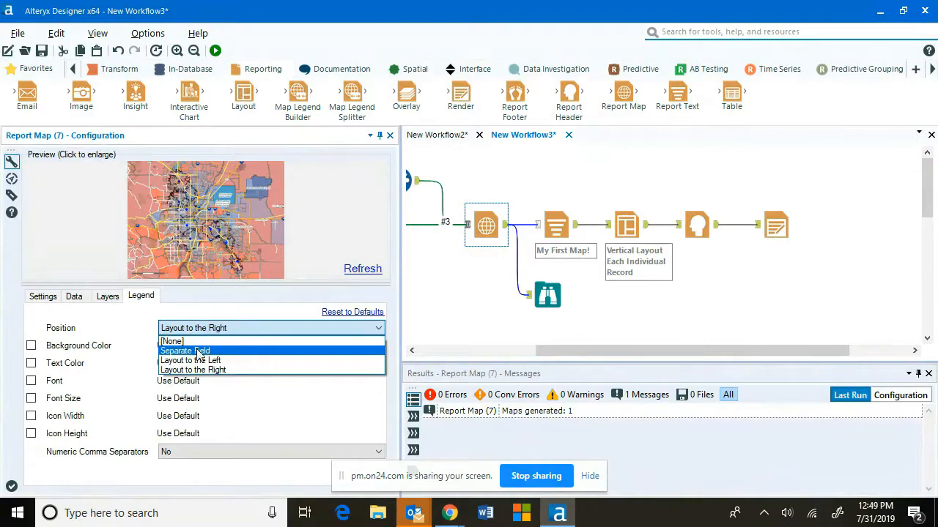
pyautogui.click(198, 351)
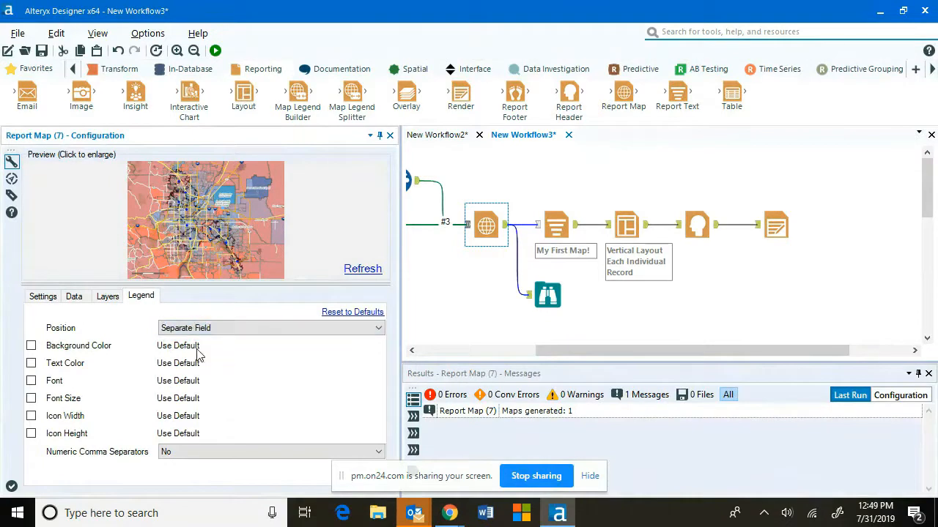
# - Include the Legend field in the Layout tool's per-row configuration
pyautogui.click(625, 222)
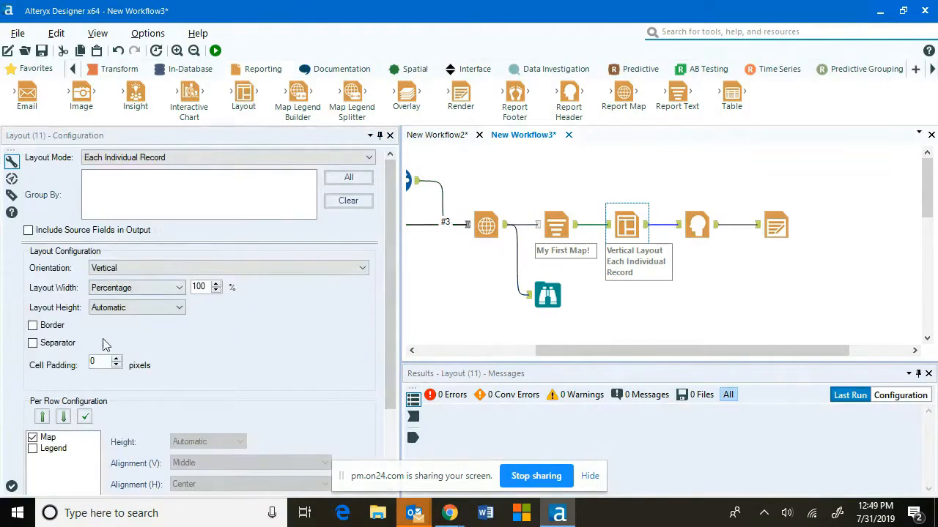
pyautogui.click(47, 449)
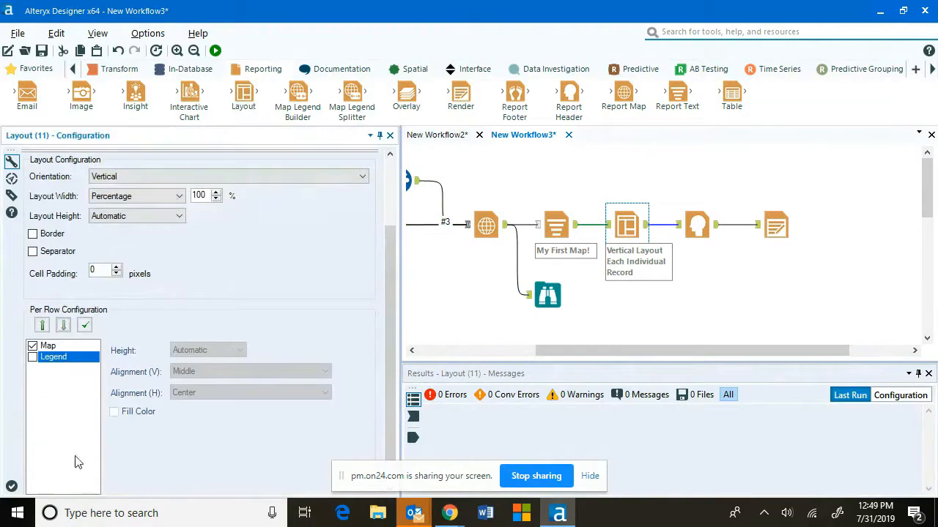
pyautogui.click(32, 358)
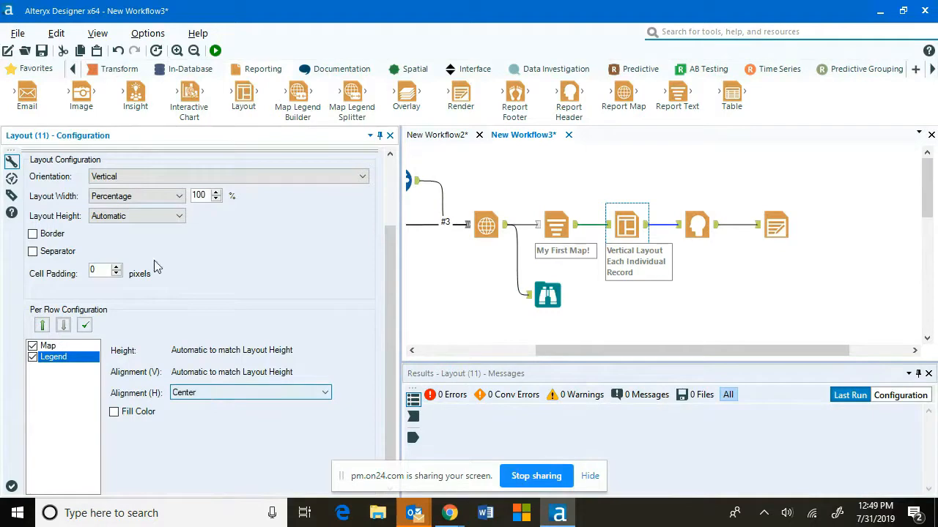
# - Give the layout a black 2-pixel border and a black 1-pixel separator, with its orientation set to Vertical
pyautogui.scroll(4, 157, 265)
pyautogui.click(32, 322)
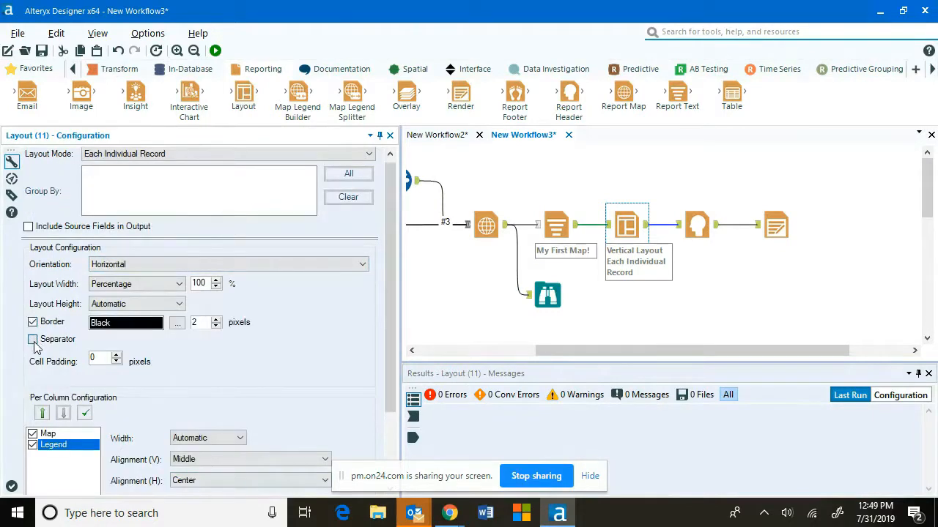
pyautogui.click(33, 340)
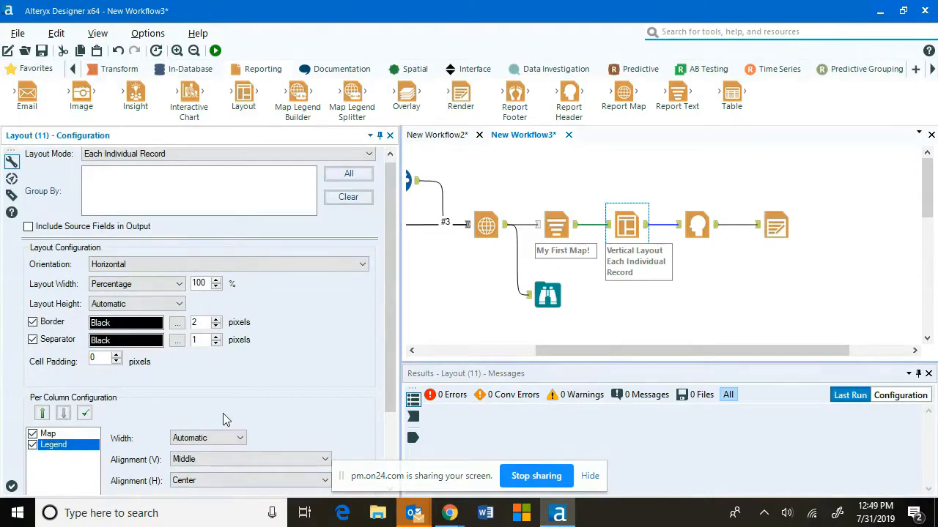
pyautogui.click(135, 267)
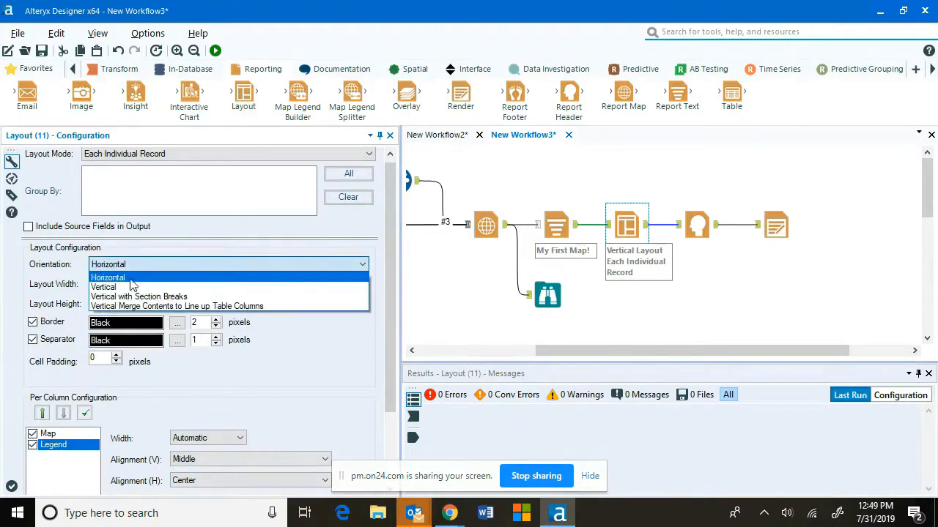
pyautogui.click(126, 288)
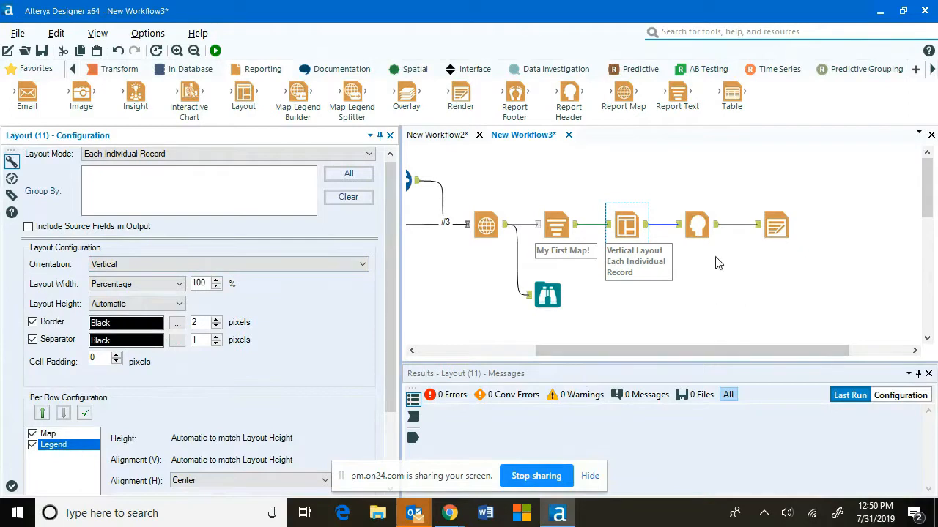
# - Rerun the workflow, examine the map, border and legend placement in the rendered PDF, and return to the workflow
pyautogui.click(215, 50)
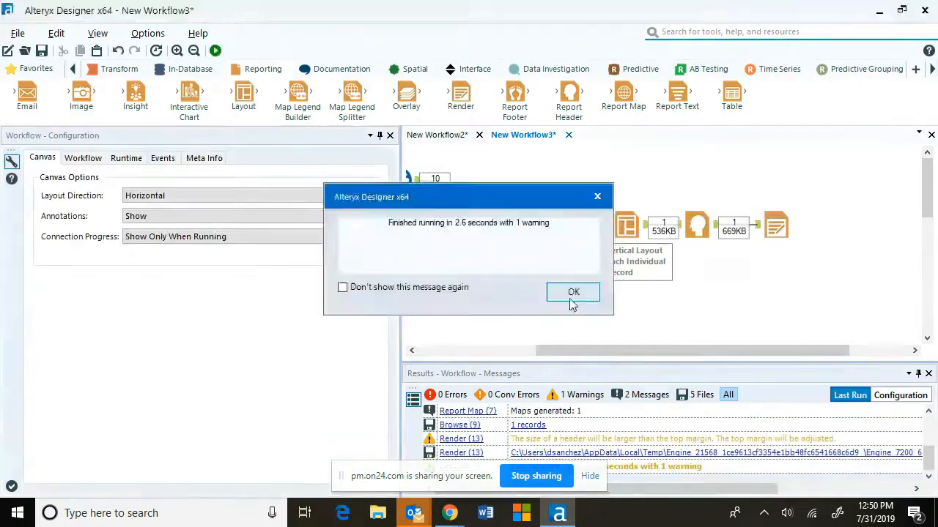
pyautogui.click(573, 292)
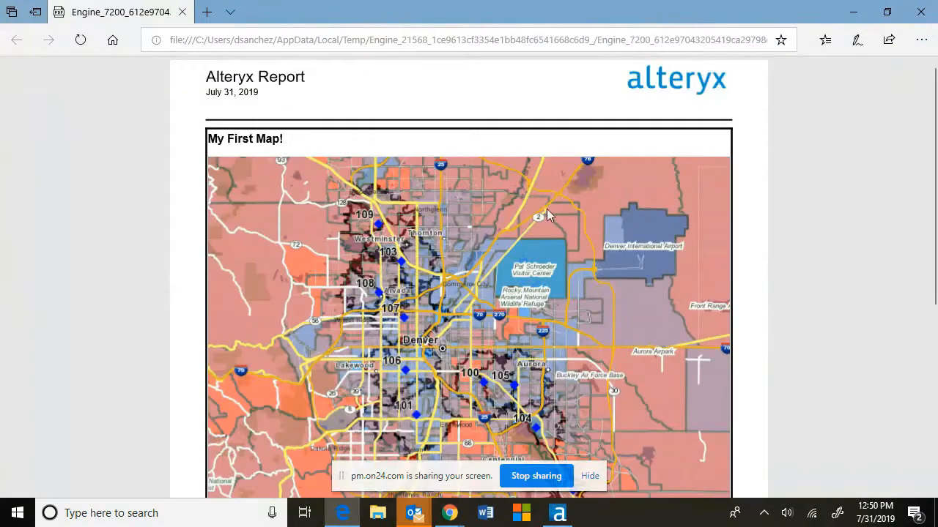
pyautogui.scroll(-1, 547, 209)
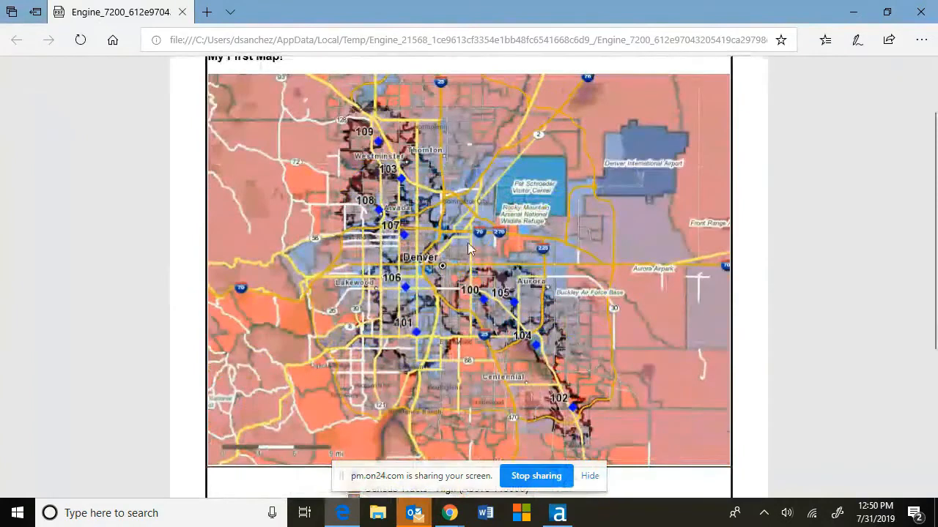
pyautogui.scroll(-2, 469, 249)
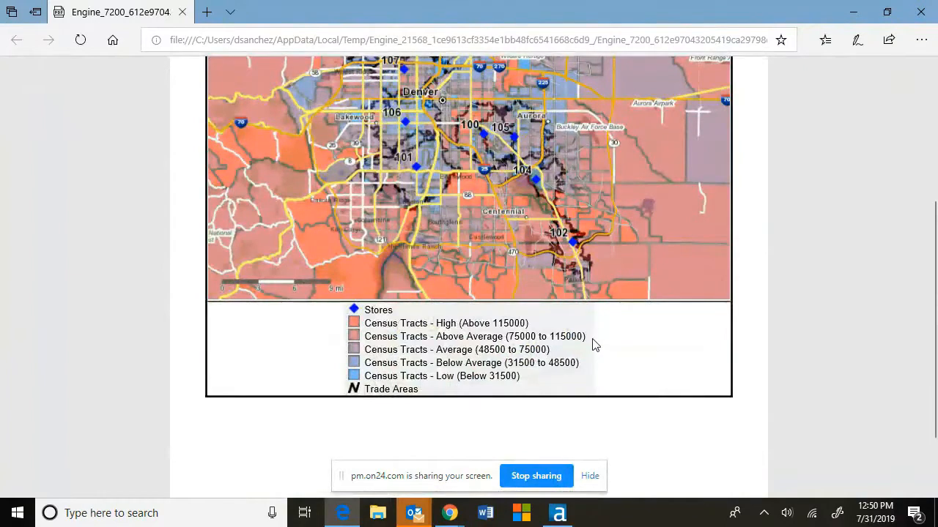
pyautogui.scroll(3, 595, 345)
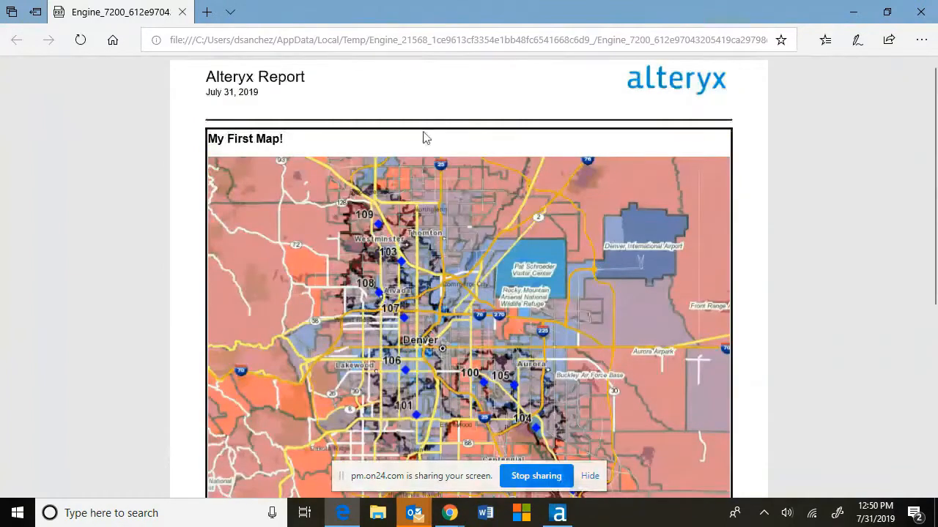
pyautogui.scroll(-2, 598, 248)
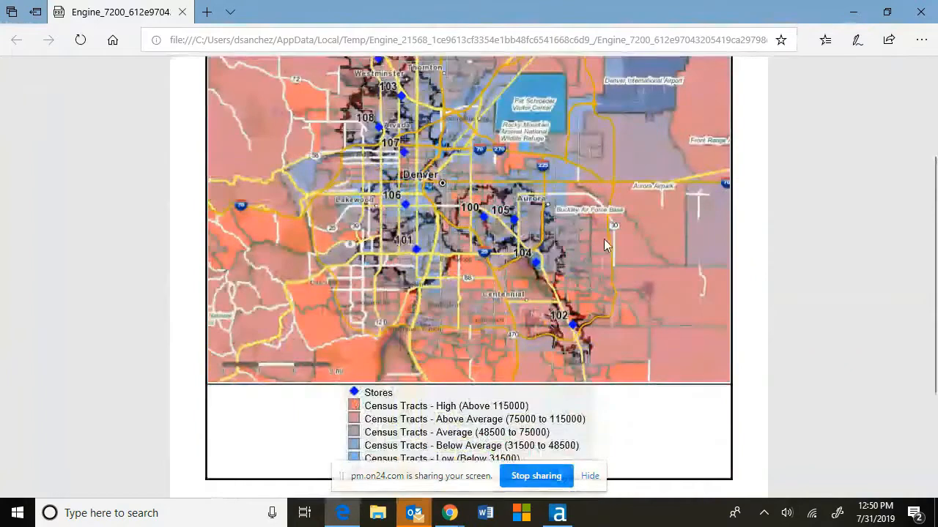
pyautogui.scroll(2, 602, 247)
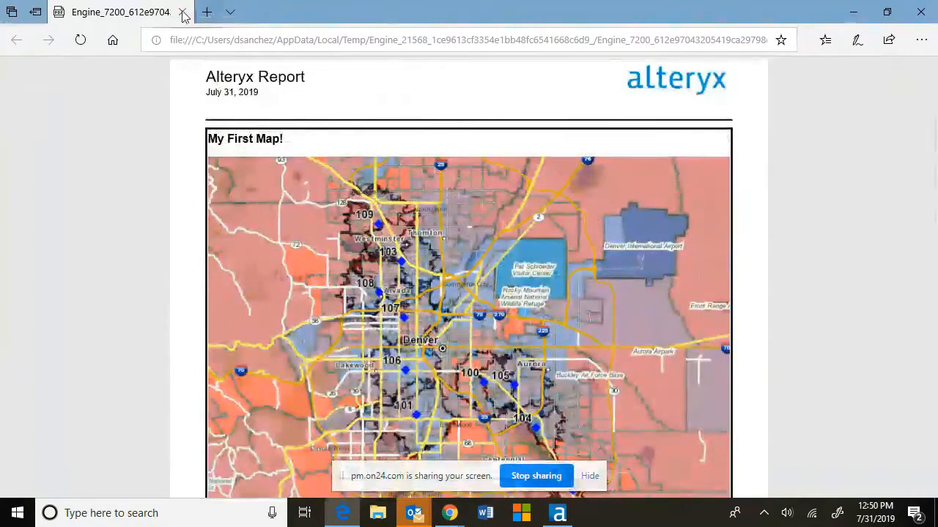
pyautogui.hotkey('alt', 'Tab')
# - Add an Allocate Report tool below the Allocate Input branch and connect the Stores and Trade Areas.yxdb input to it
pyautogui.moveTo(670, 351); pyautogui.dragTo(552, 351)
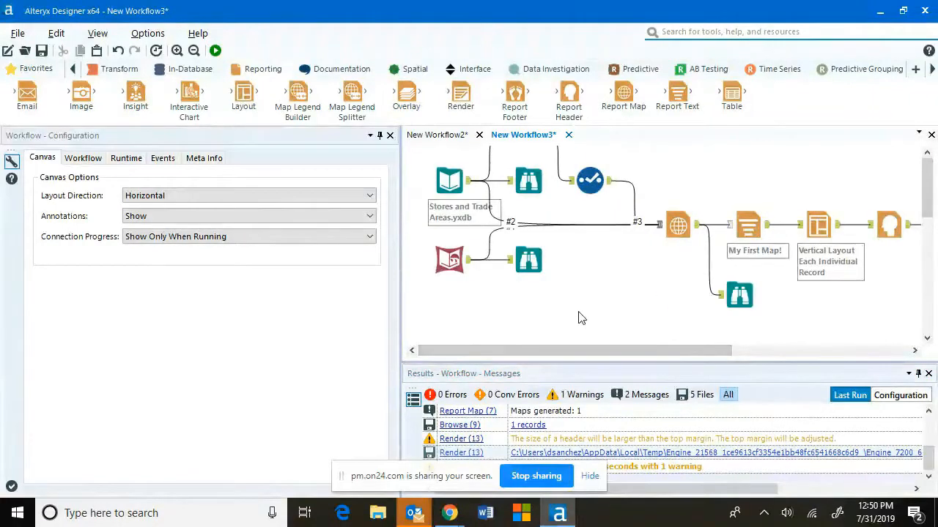
pyautogui.scroll(-1, 584, 307)
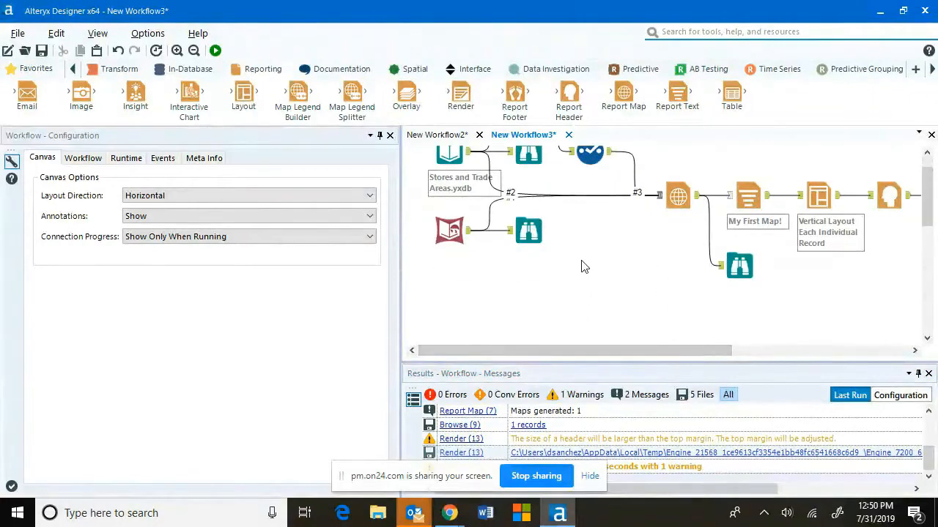
pyautogui.scroll(1, 594, 247)
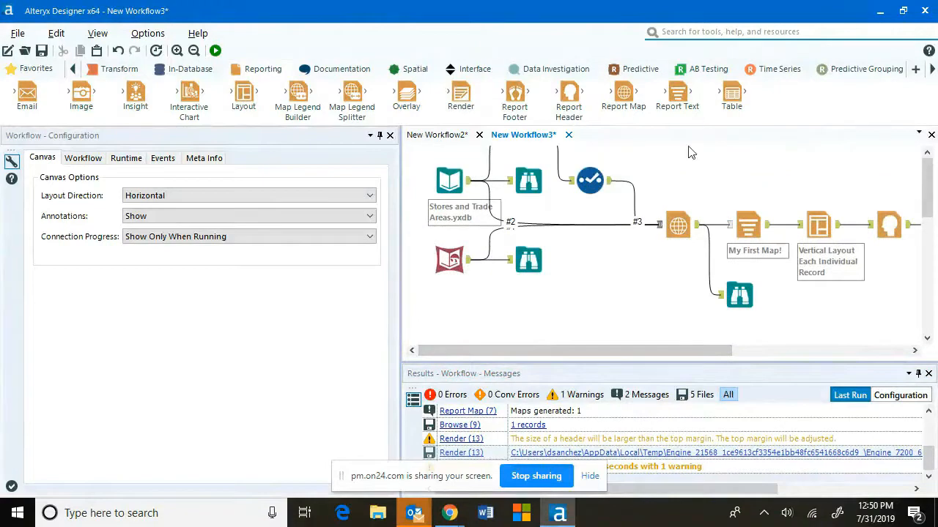
pyautogui.scroll(-1, 882, 78)
pyautogui.scroll(-2, 882, 73)
pyautogui.click(755, 69)
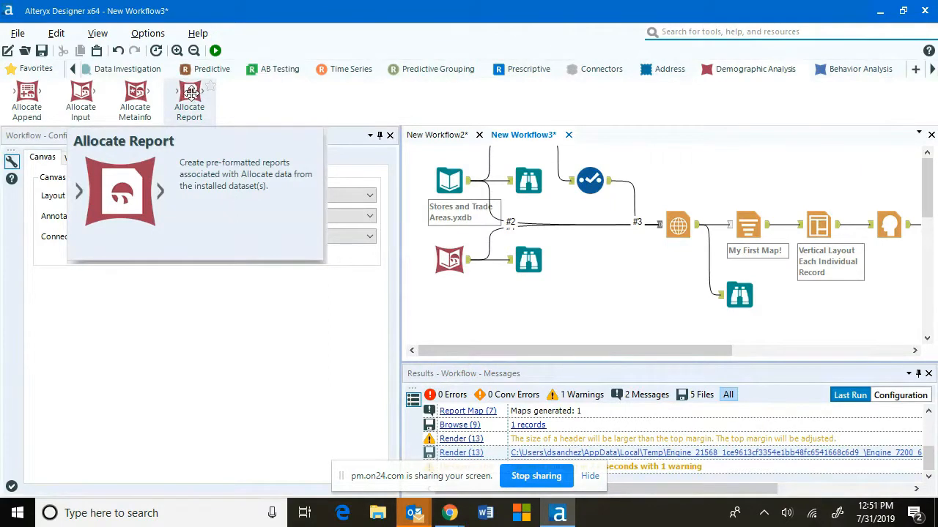
pyautogui.moveTo(190, 93); pyautogui.dragTo(538, 321)
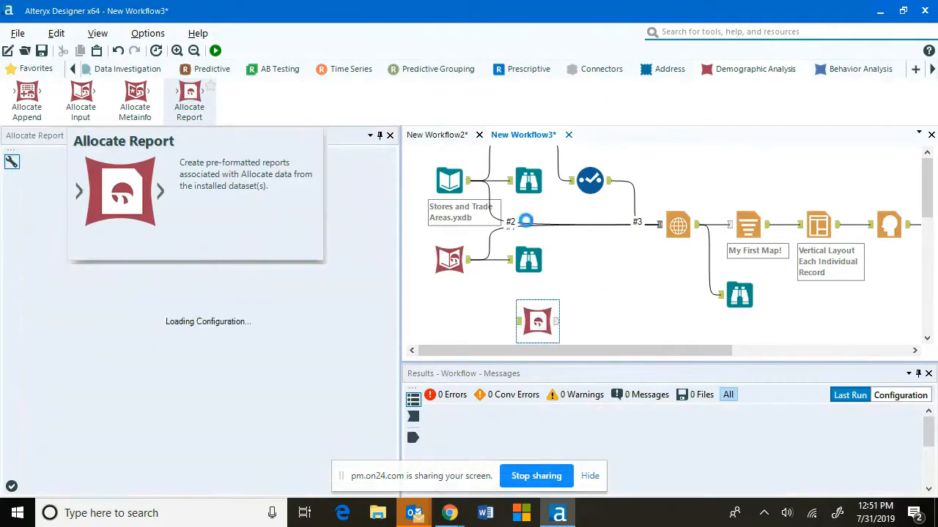
pyautogui.moveTo(469, 181); pyautogui.dragTo(524, 332)
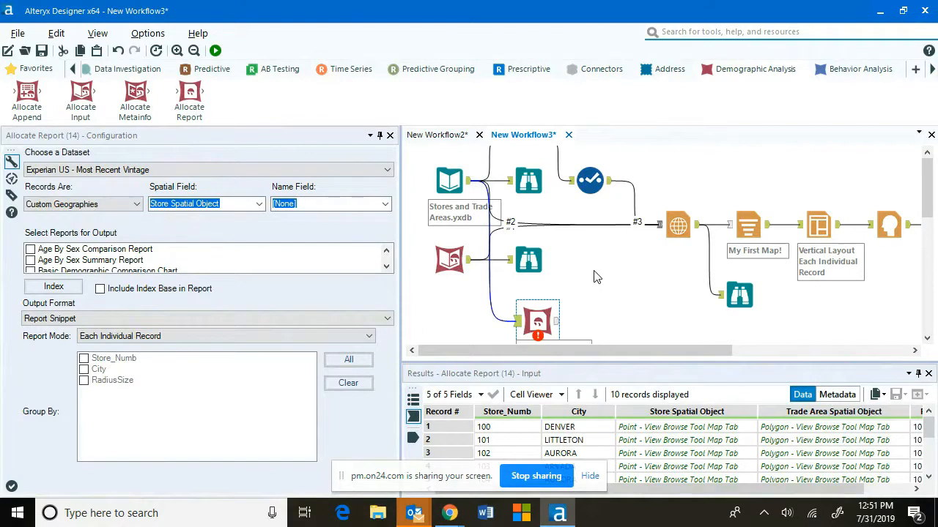
# - Set the Allocate Report tool's spatial field to Trade Area Spatial Object and its name field to Store_Numb
pyautogui.click(259, 203)
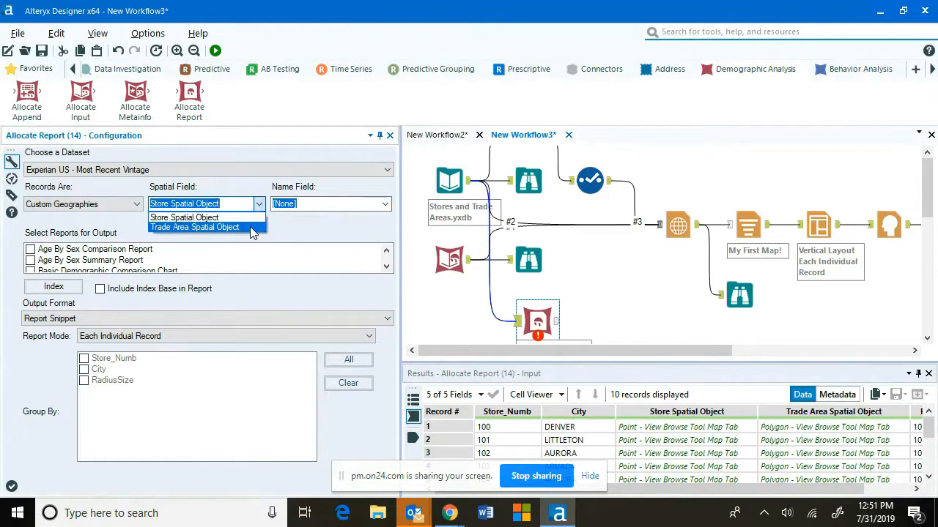
pyautogui.click(253, 228)
pyautogui.click(385, 206)
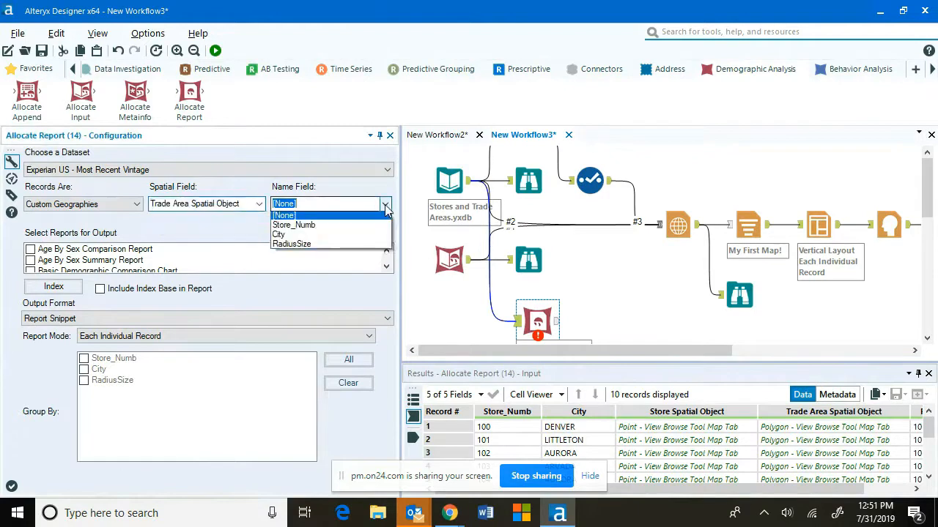
pyautogui.click(312, 225)
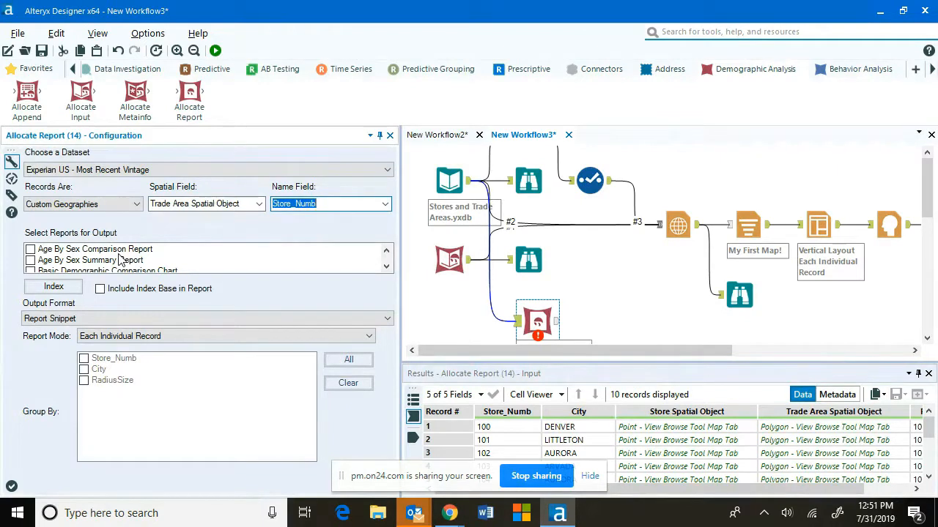
# - Select the Complete Demographic Summary Report as the report for output
pyautogui.scroll(-1, 119, 260)
pyautogui.scroll(-1, 119, 255)
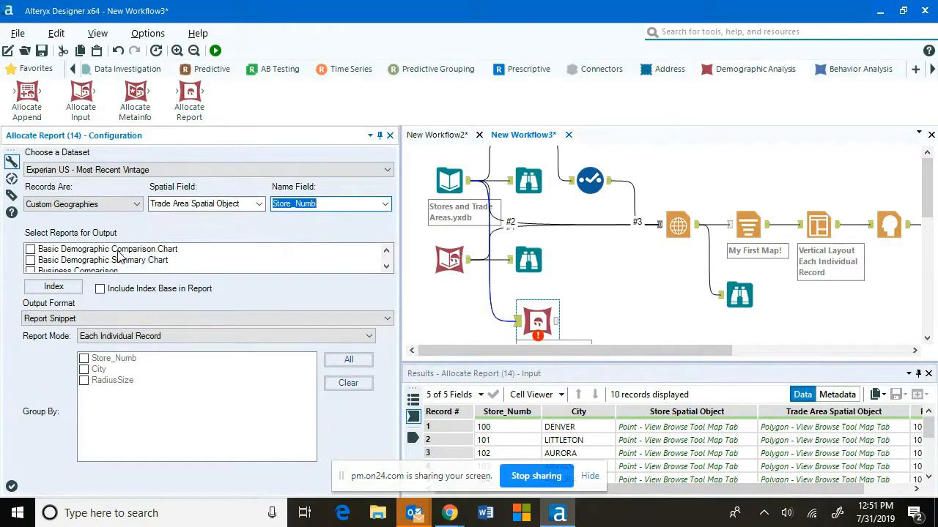
pyautogui.scroll(-1, 126, 256)
pyautogui.scroll(-6, 126, 257)
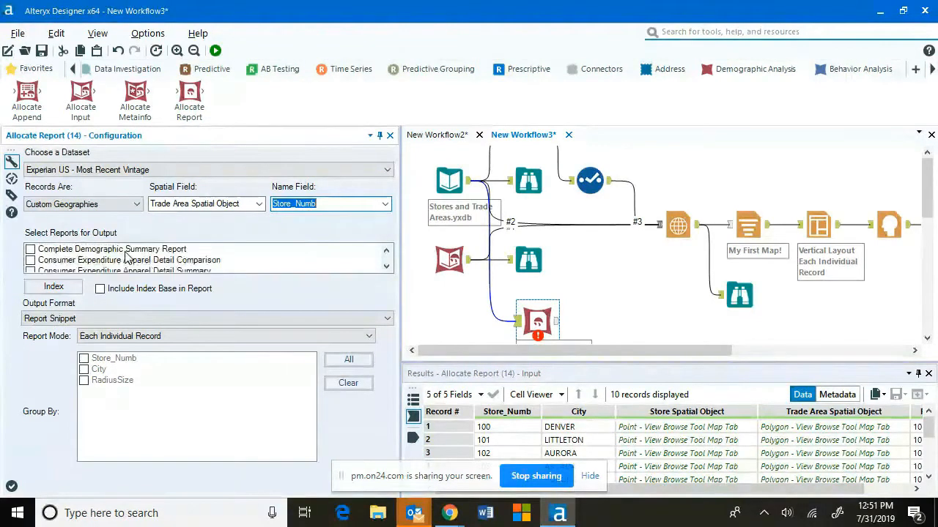
pyautogui.click(31, 251)
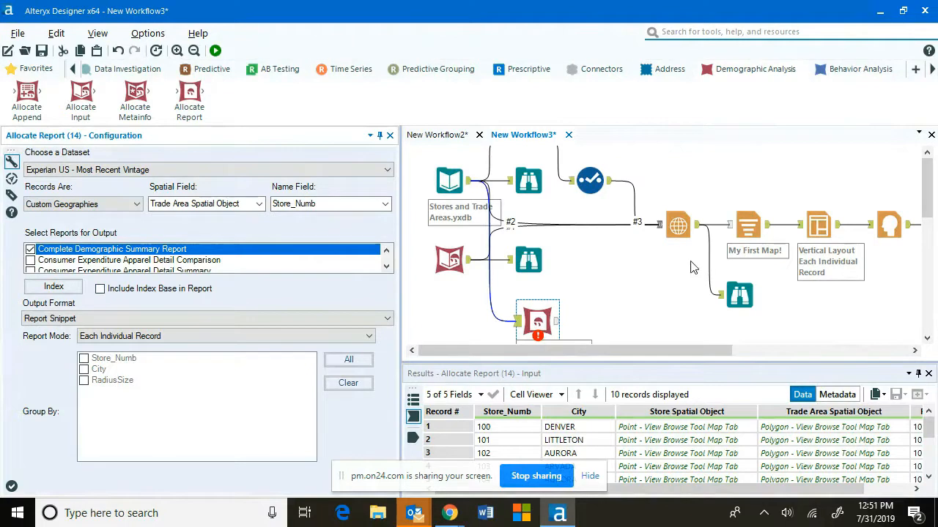
# - Move the Allocate Report tool further down the canvas, away from the tools above it, and deselect it
pyautogui.scroll(-1, 660, 270)
pyautogui.moveTo(536, 252); pyautogui.dragTo(527, 280)
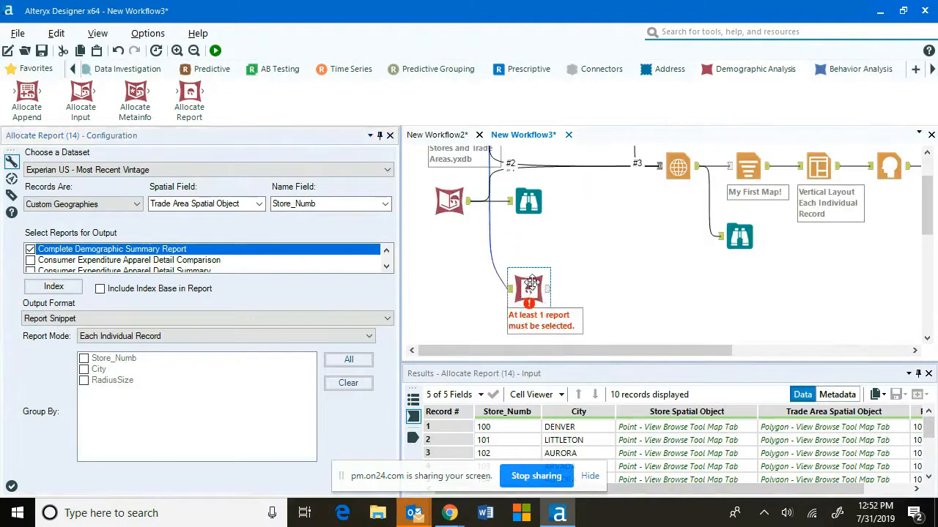
pyautogui.click(626, 279)
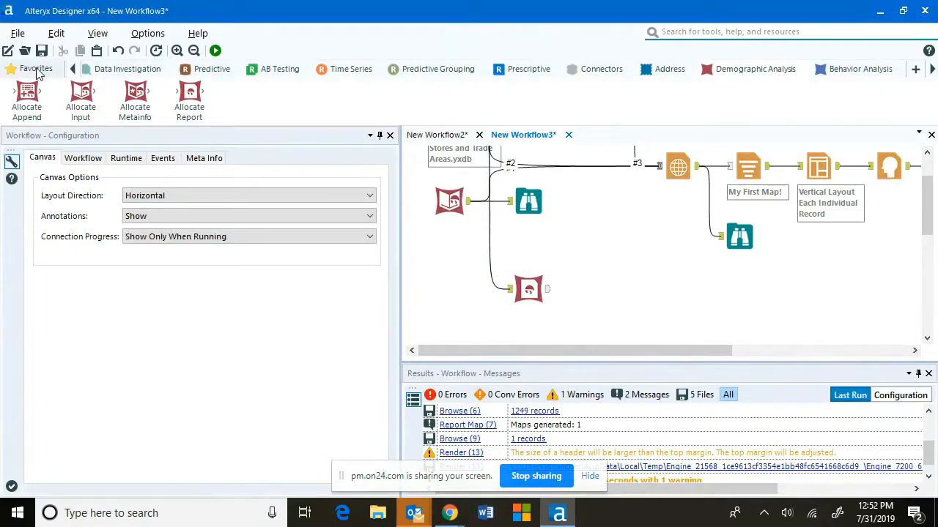
# - Check the contents of the Alteryx Reports folder on Local Disk (C:) in File Explorer and return to Alteryx Designer
pyautogui.click(377, 513)
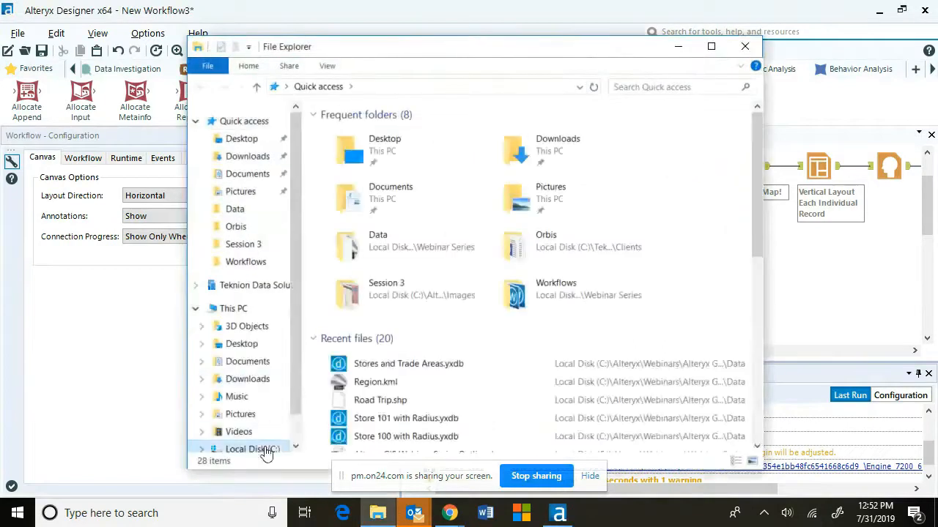
pyautogui.click(265, 449)
pyautogui.doubleClick(347, 151)
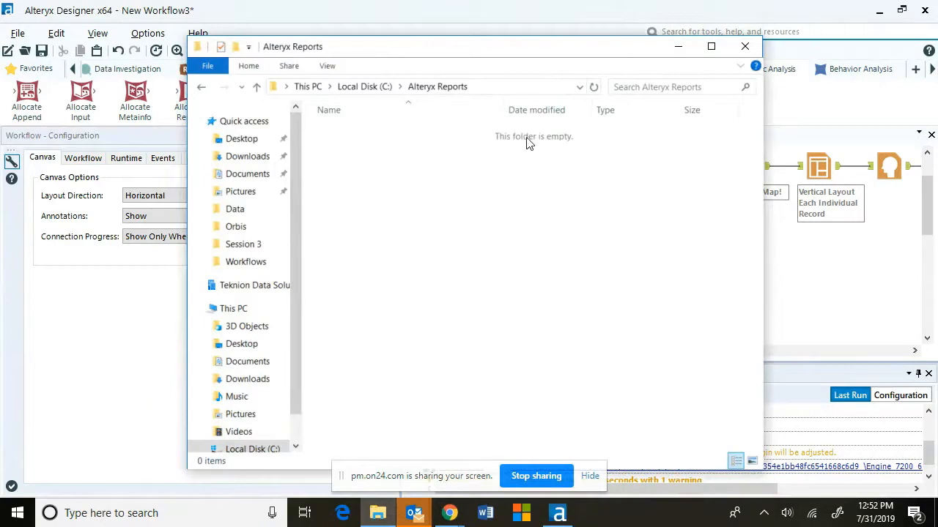
pyautogui.click(677, 46)
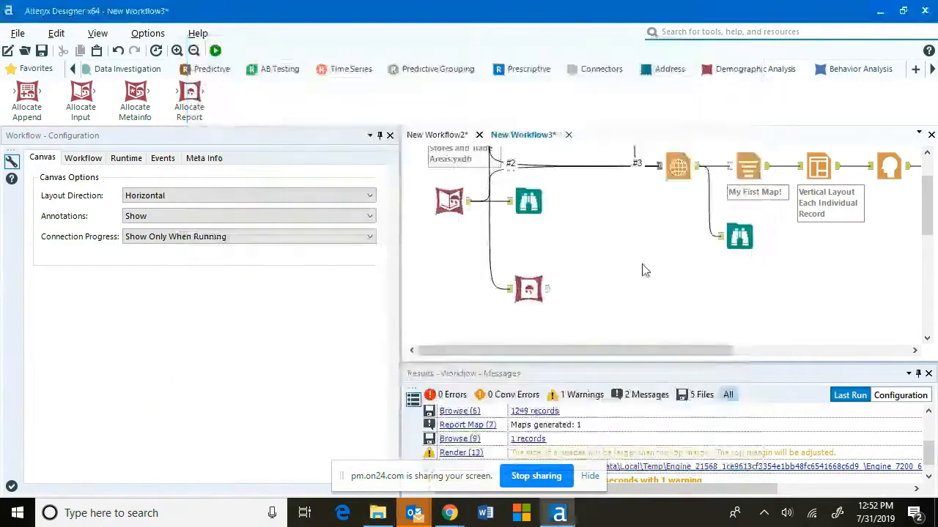
# - Add a Formula tool connected after the Allocate Report tool and create a new output column named FilePath in it
pyautogui.scroll(-2, 641, 271)
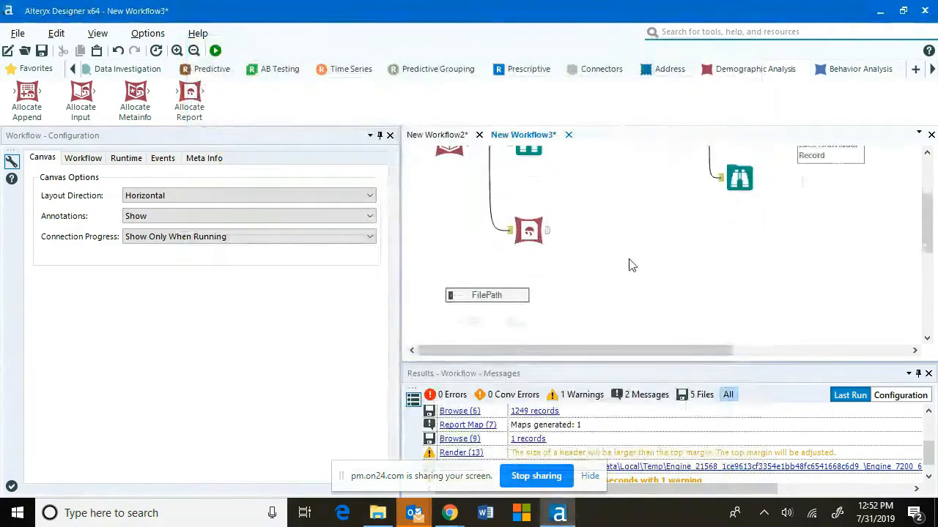
pyautogui.click(35, 69)
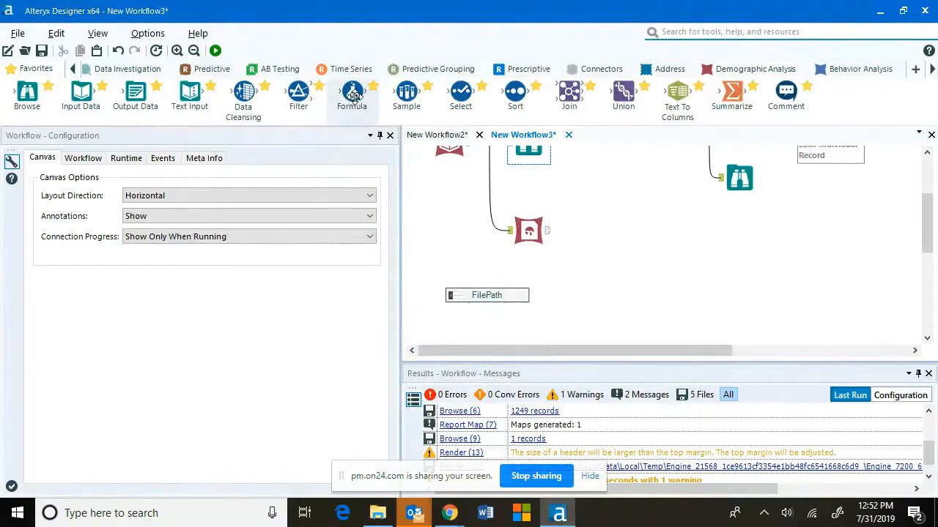
pyautogui.moveTo(352, 94); pyautogui.dragTo(607, 231)
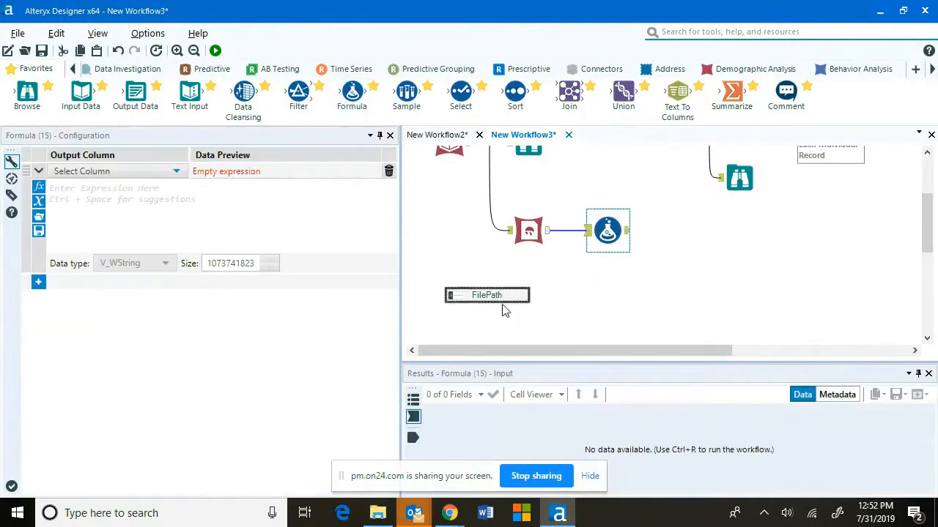
pyautogui.click(67, 172)
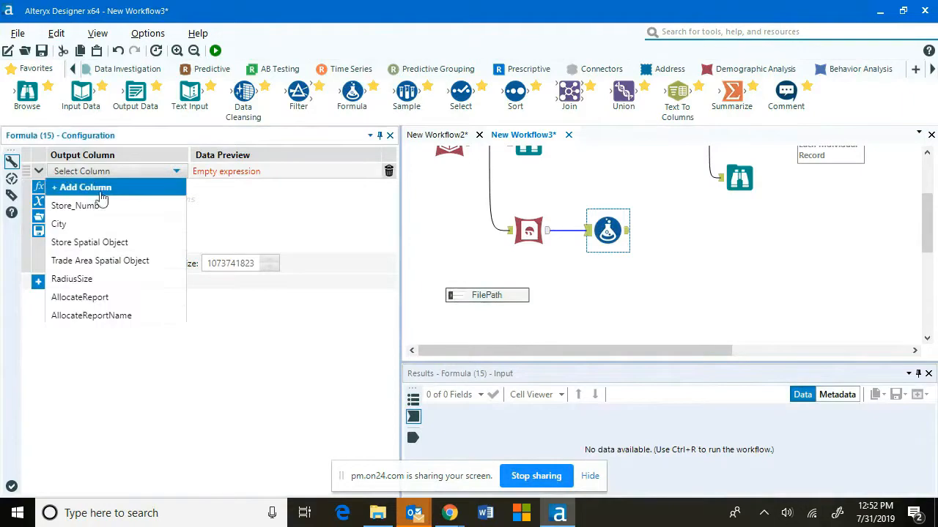
pyautogui.click(102, 188)
pyautogui.write('FilePath')
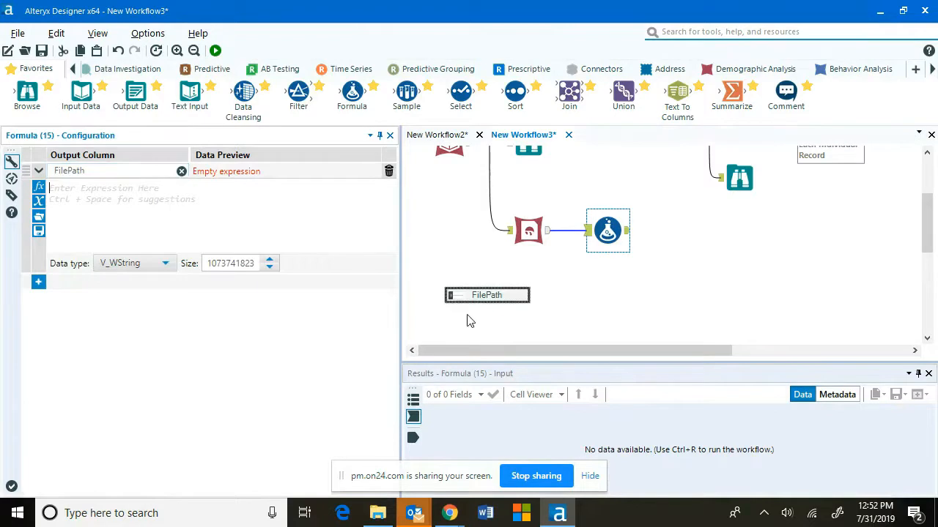
# - Expand the FilePath container on the canvas and copy the whole path expression from the comment inside it
pyautogui.click(453, 295)
pyautogui.click(809, 258)
pyautogui.scroll(-3, 782, 296)
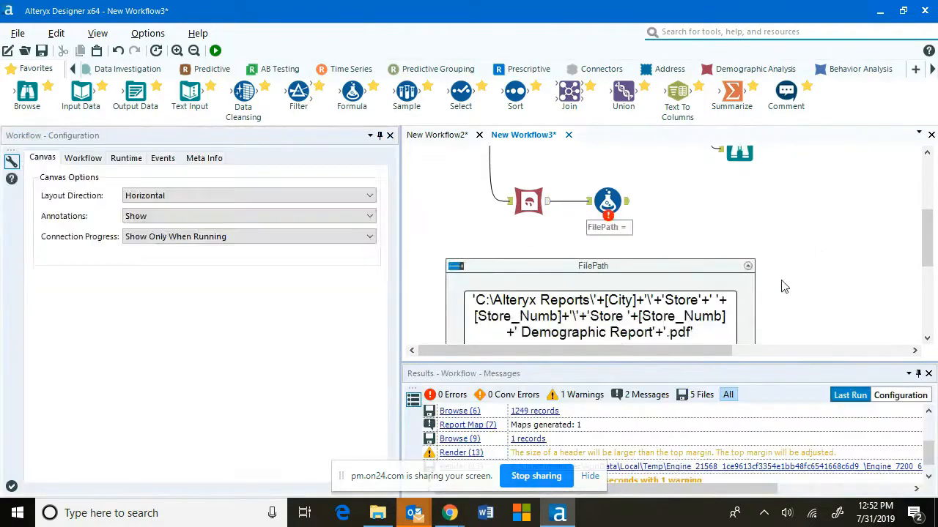
pyautogui.click(593, 249)
pyautogui.moveTo(147, 193); pyautogui.dragTo(31, 176)
pyautogui.hotkey('ctrl', 'c')
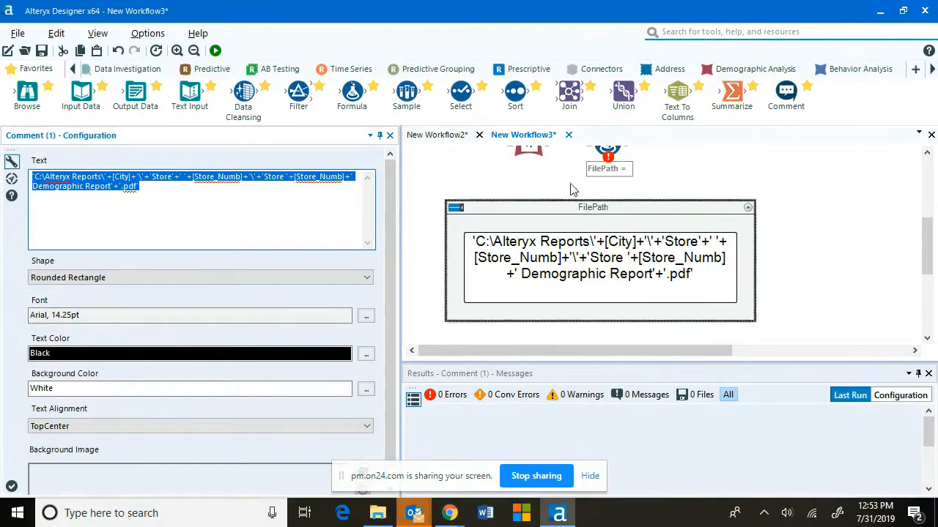
# - Paste the copied expression 'C:\Alteryx Reports\'+[City]+'\'+'Store'+' '+[Store_Numb]+'\'+'Store '+[Store_Numb]+' Demographic Report'+'.pdf' into the Formula tool's FilePath column and deselect the tool
pyautogui.scroll(2, 601, 219)
pyautogui.click(607, 199)
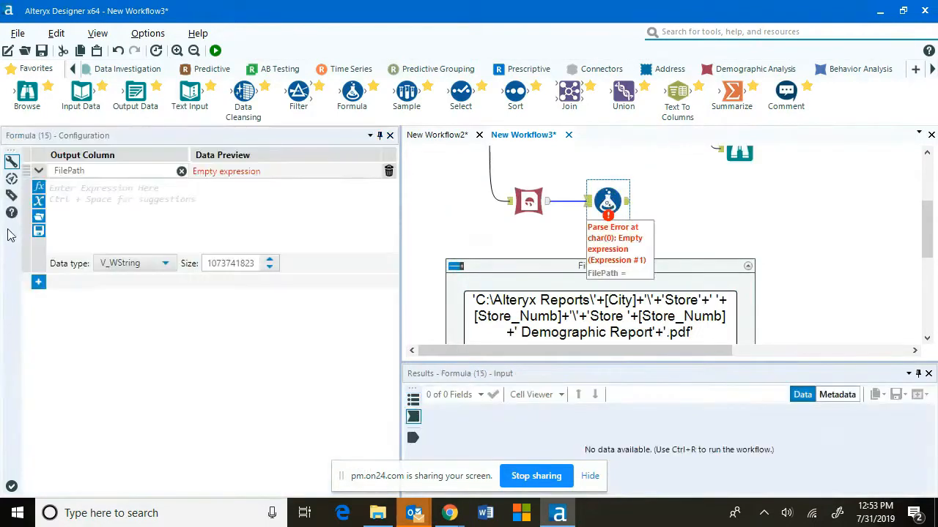
pyautogui.click(140, 196)
pyautogui.hotkey('ctrl', 'v')
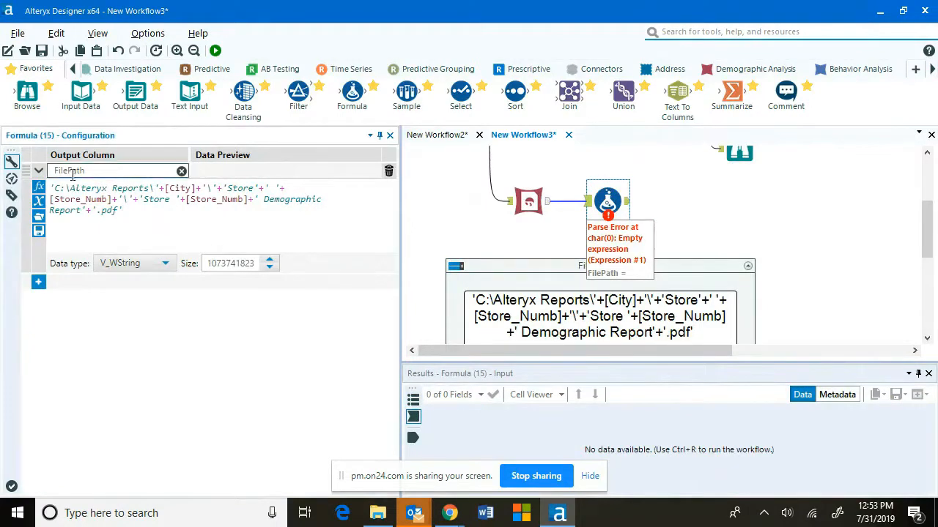
pyautogui.click(694, 204)
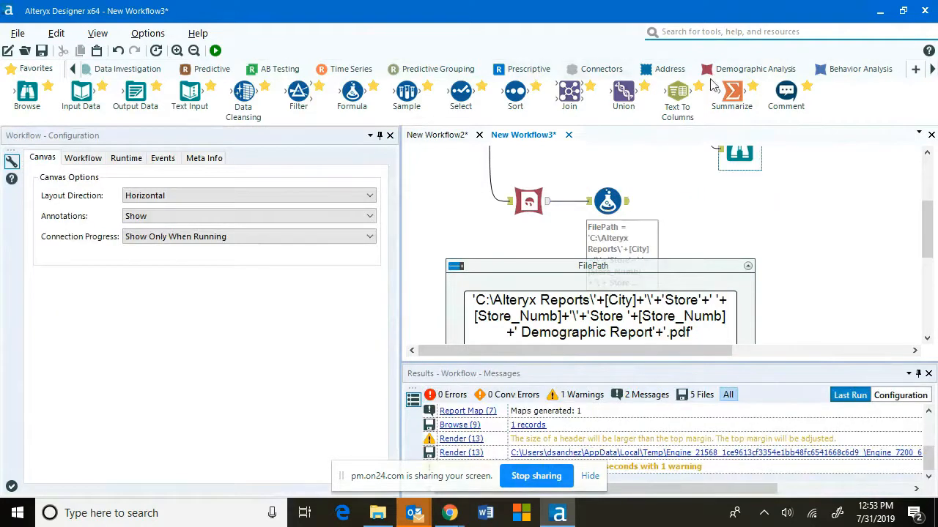
# - Add a Render tool connected after the Formula tool and set its output mode to Choose a Specific Output File
pyautogui.scroll(-3, 696, 70)
pyautogui.scroll(-2, 703, 70)
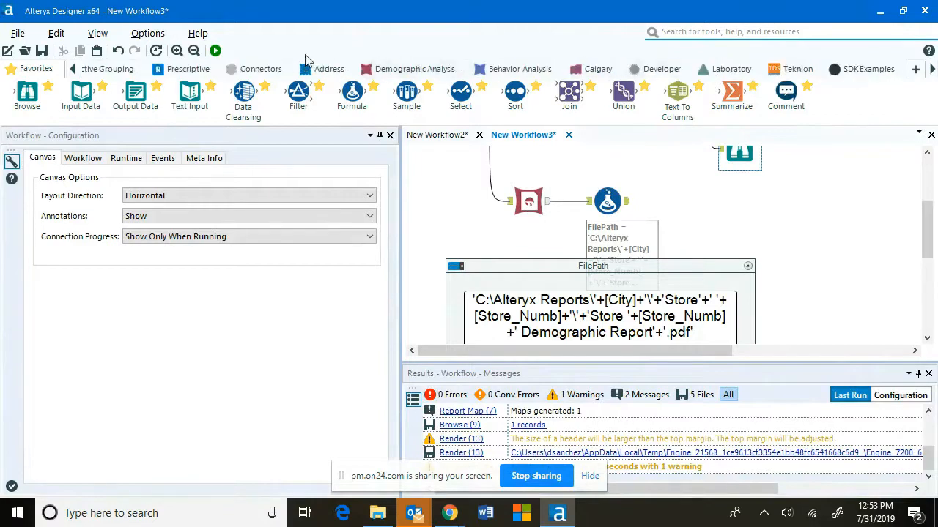
pyautogui.scroll(9, 292, 73)
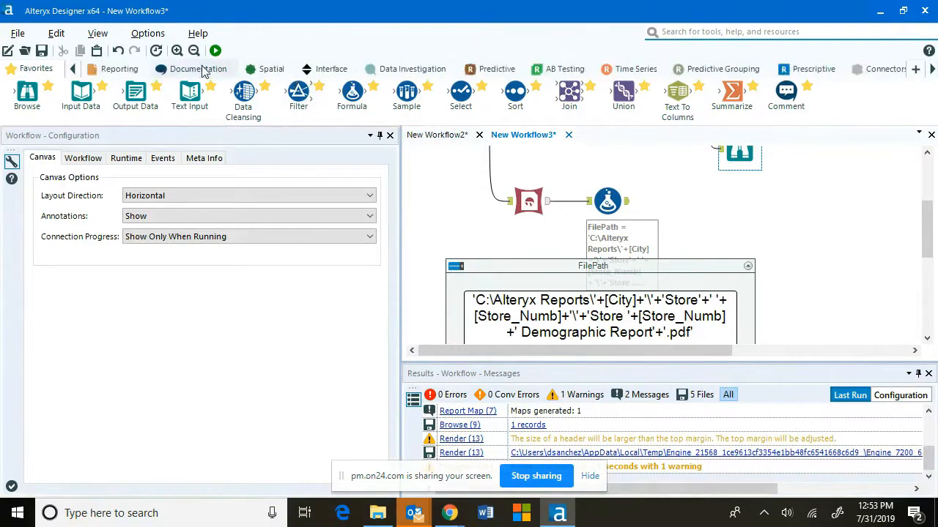
pyautogui.click(120, 69)
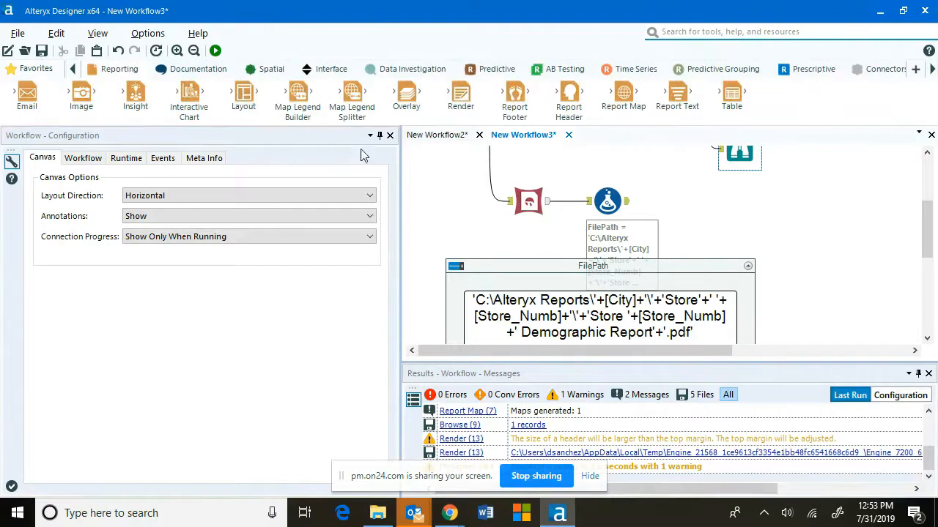
pyautogui.moveTo(460, 93); pyautogui.dragTo(695, 201)
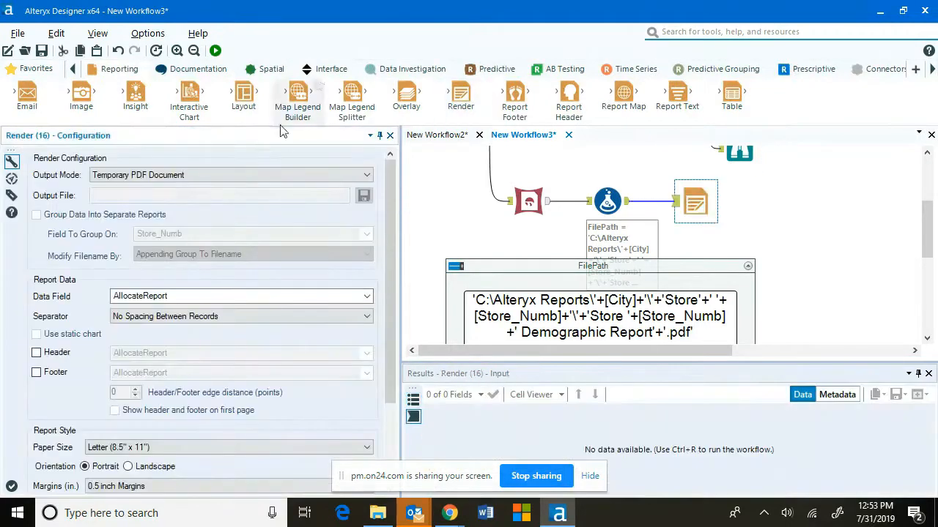
pyautogui.click(226, 173)
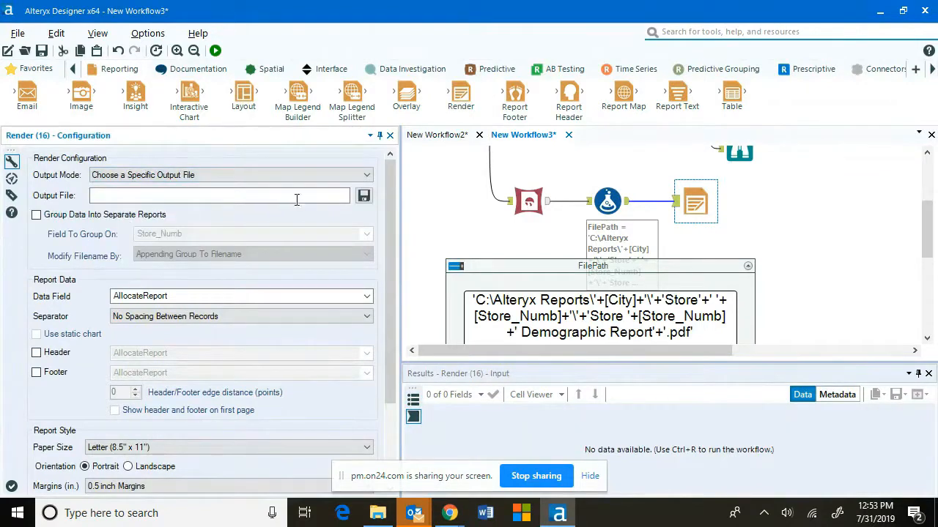
# - Set the Render output file to Demographic Report.pdf in C:\Alteryx Reports, saved as a PDF Document
pyautogui.click(364, 197)
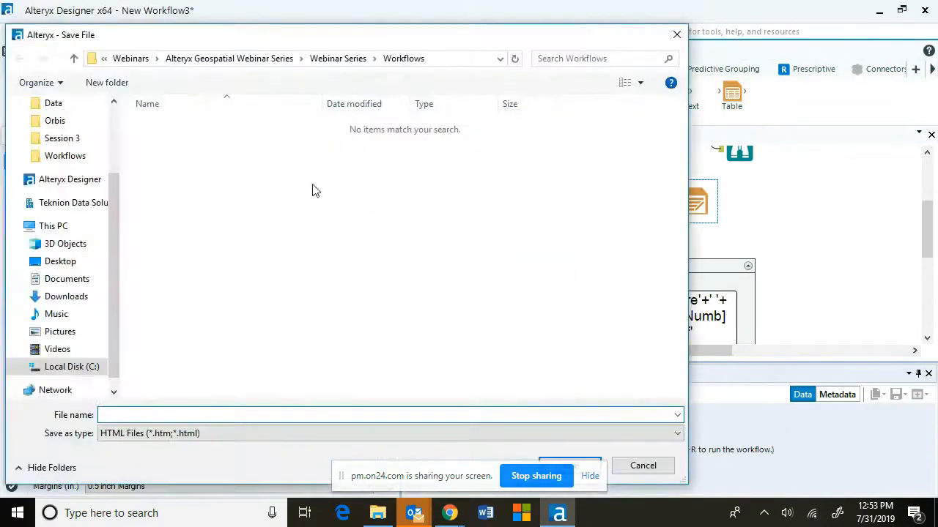
pyautogui.click(128, 61)
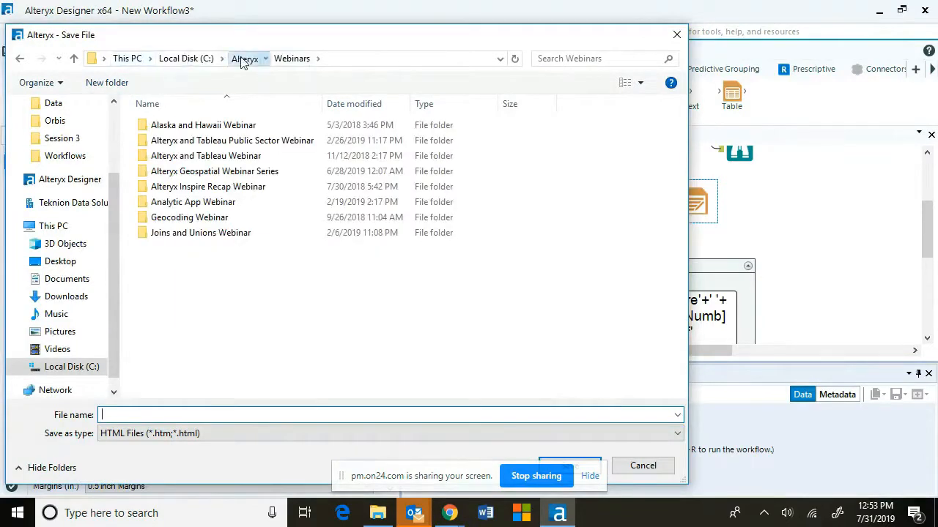
pyautogui.click(244, 60)
pyautogui.click(186, 58)
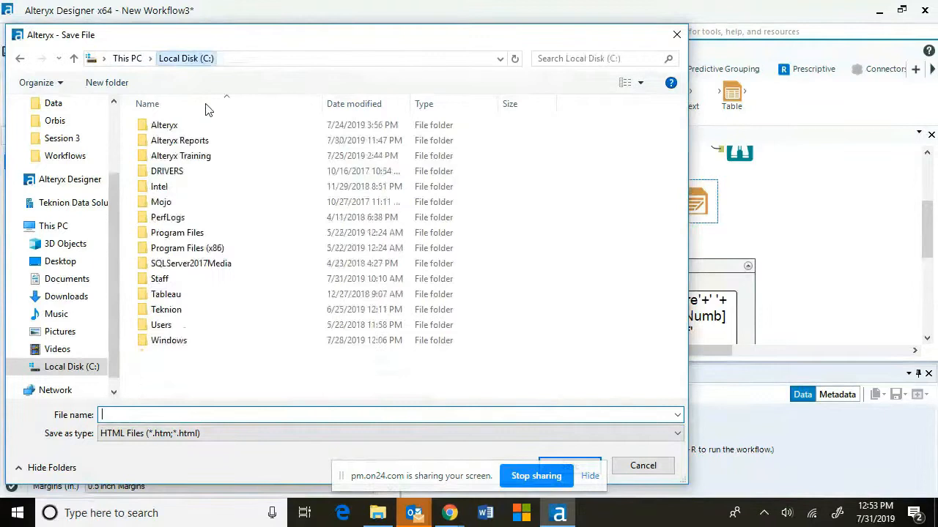
pyautogui.doubleClick(196, 141)
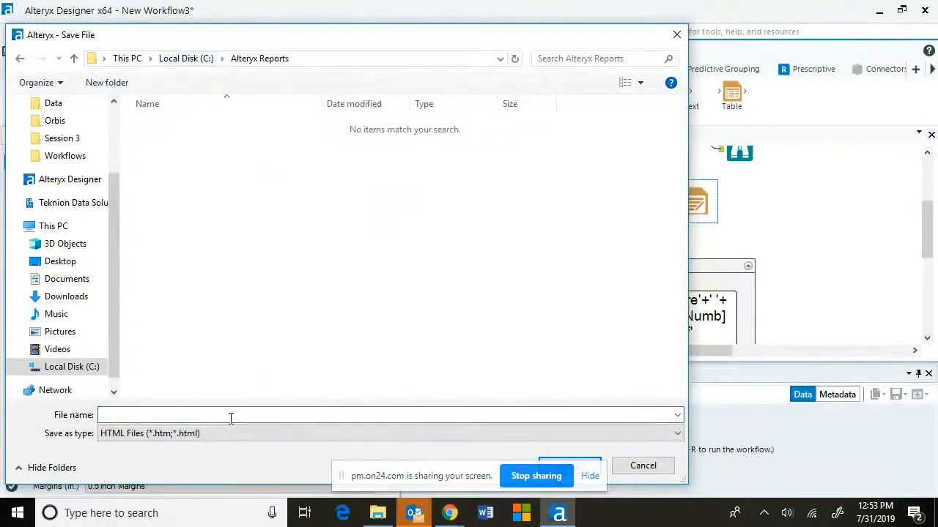
pyautogui.click(203, 414)
pyautogui.write('Demographic Report.')
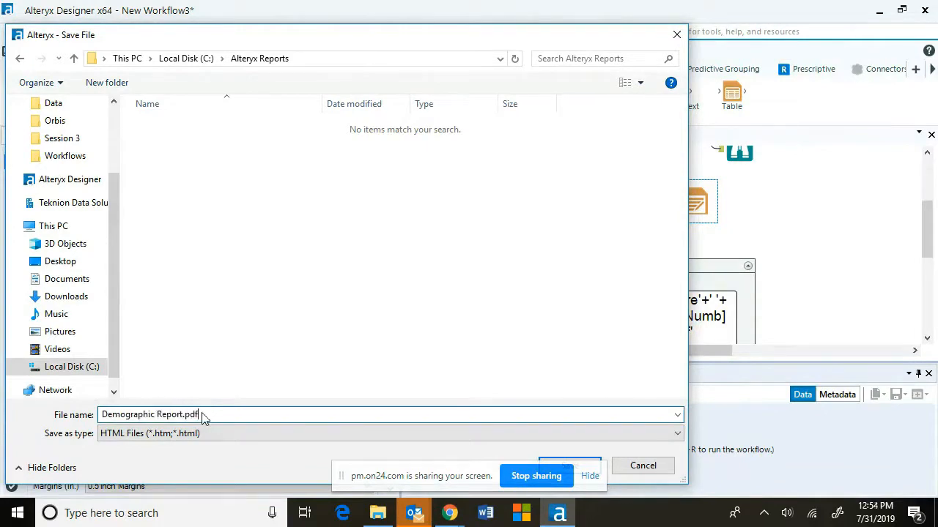
pyautogui.write('p')
pyautogui.click(199, 434)
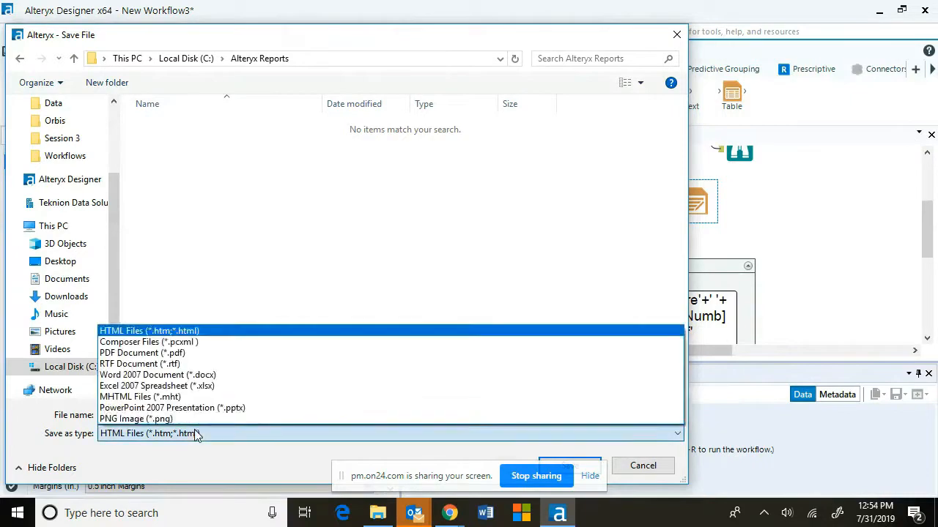
pyautogui.click(165, 354)
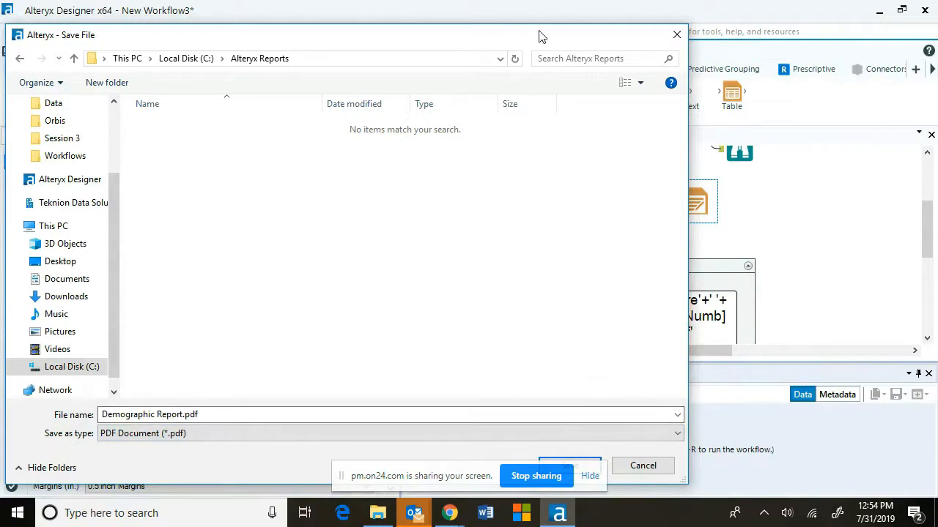
pyautogui.moveTo(539, 34); pyautogui.dragTo(536, 20)
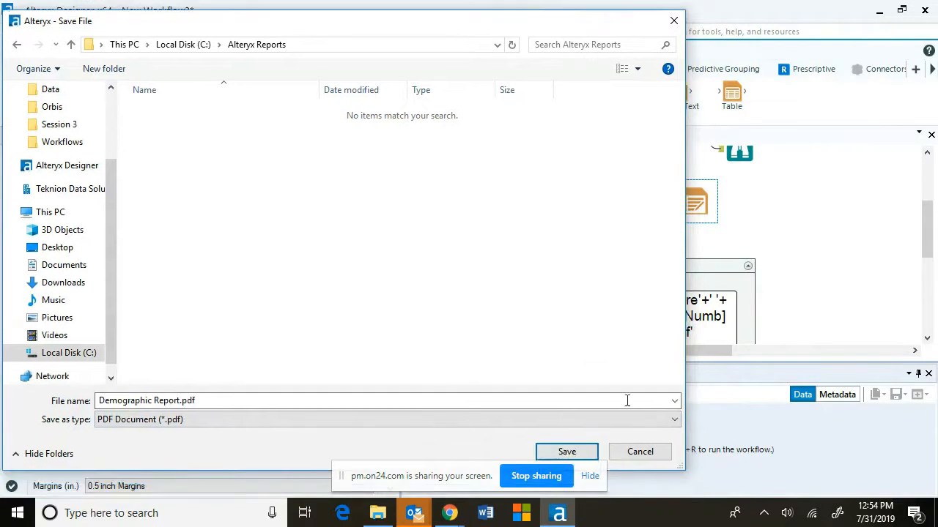
pyautogui.click(566, 452)
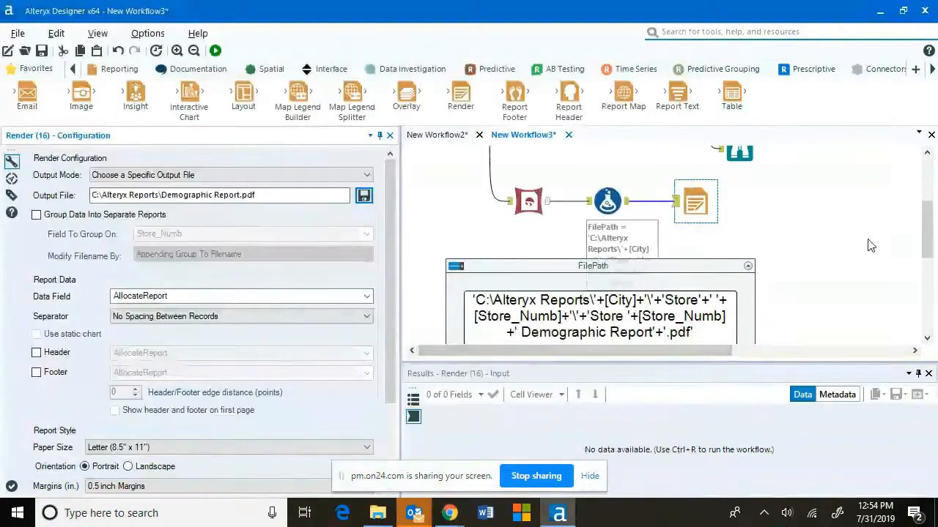
# - Group the Render data into separate reports on the FilePath field, modifying the filename by Replacing Entire Path With Group
pyautogui.click(36, 215)
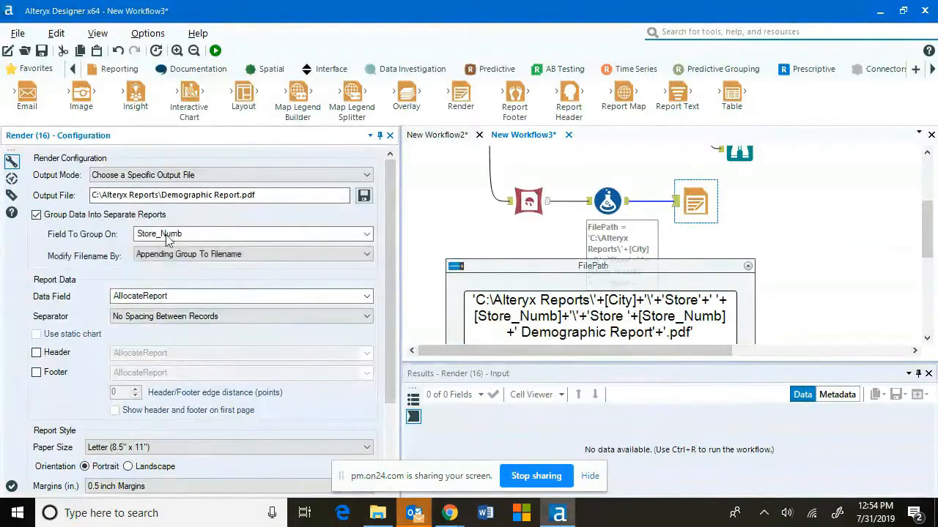
pyautogui.click(192, 234)
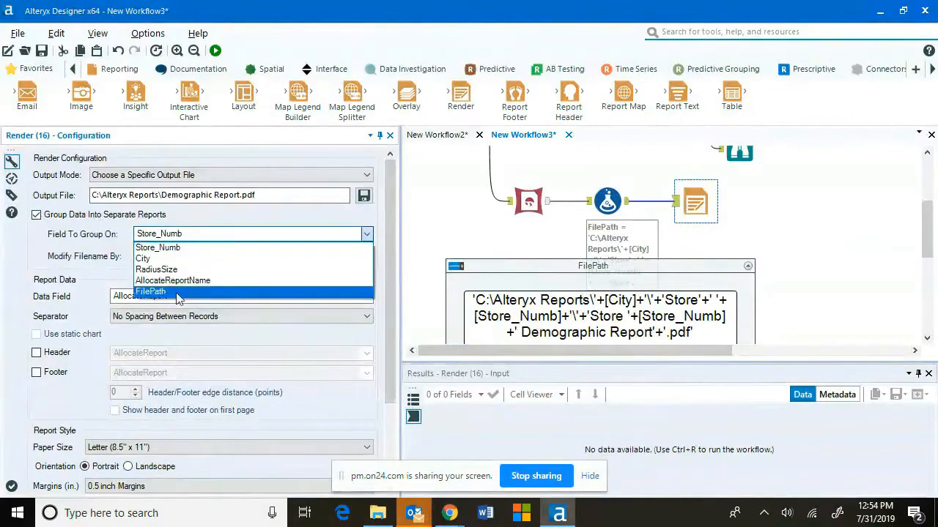
pyautogui.click(179, 292)
pyautogui.click(210, 255)
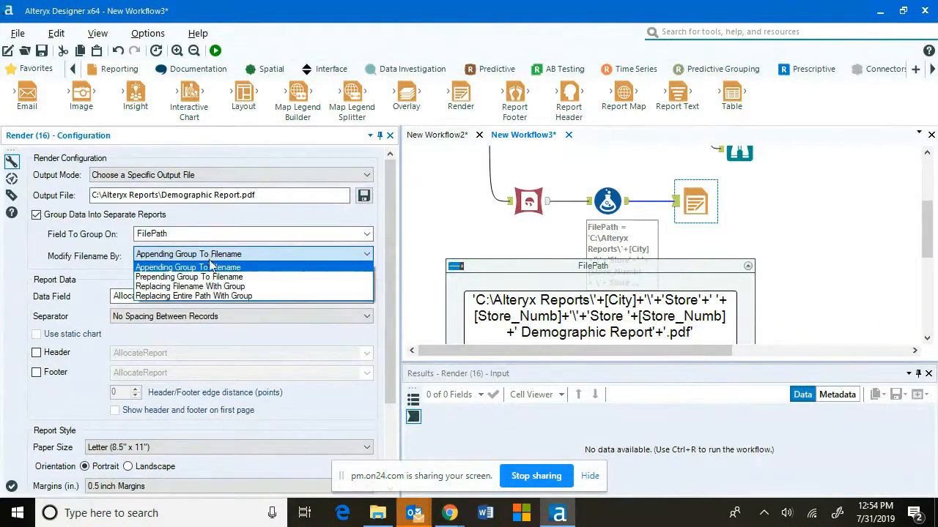
pyautogui.click(213, 297)
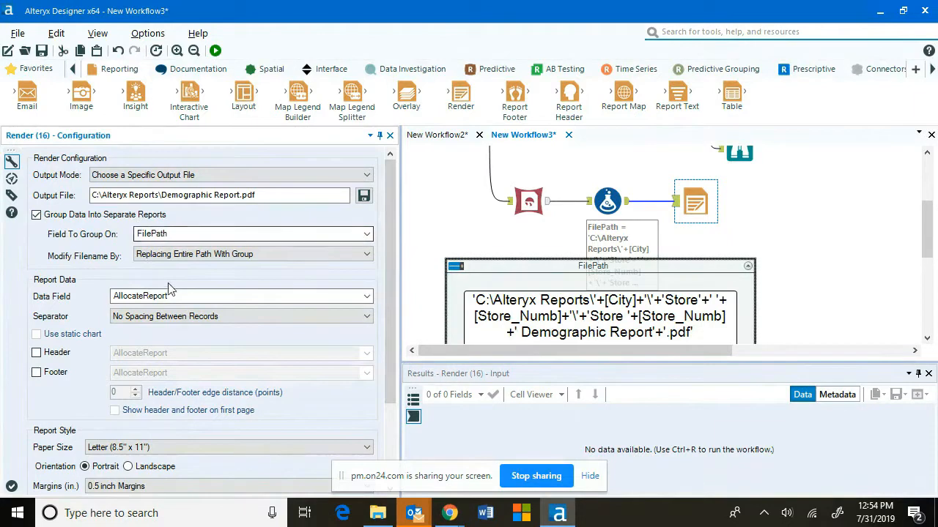
# - Set the Render tool's record separator to Insert Section Breaks Between Records and review the remaining report style settings
pyautogui.click(157, 316)
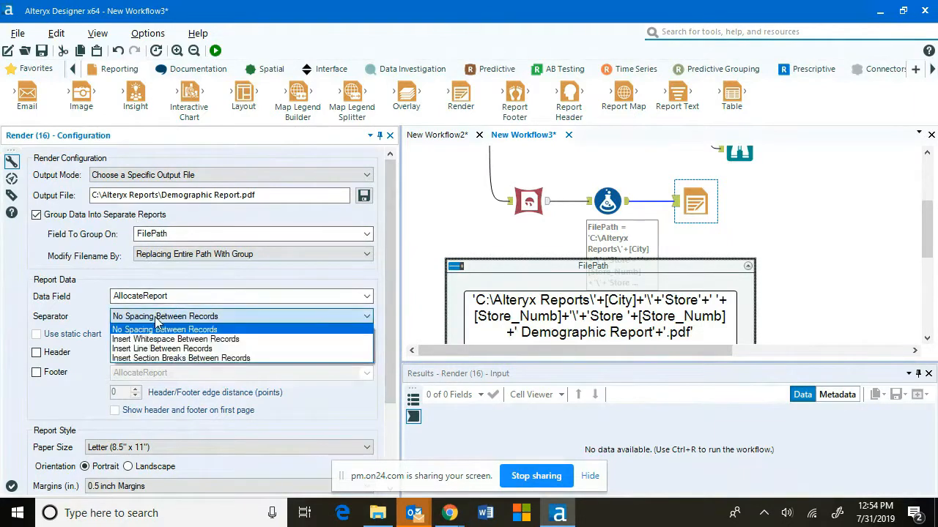
pyautogui.click(172, 359)
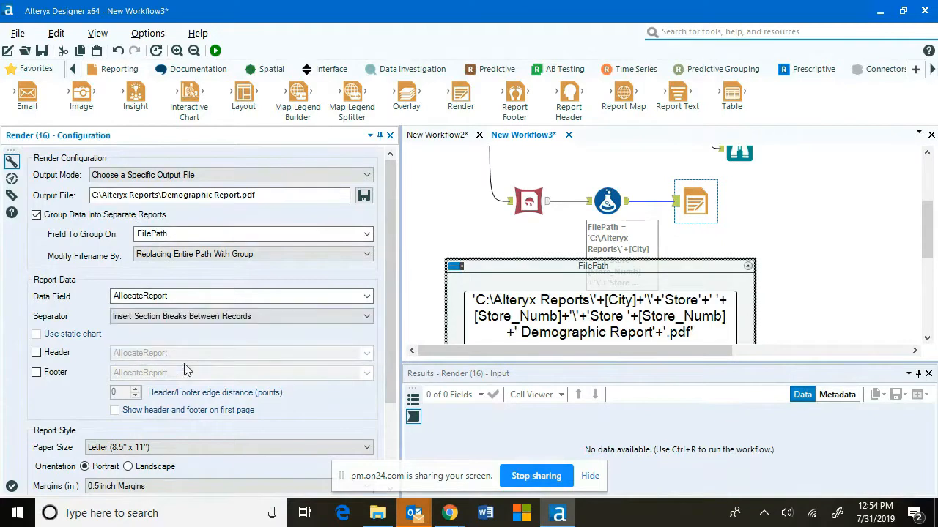
pyautogui.scroll(-3, 172, 341)
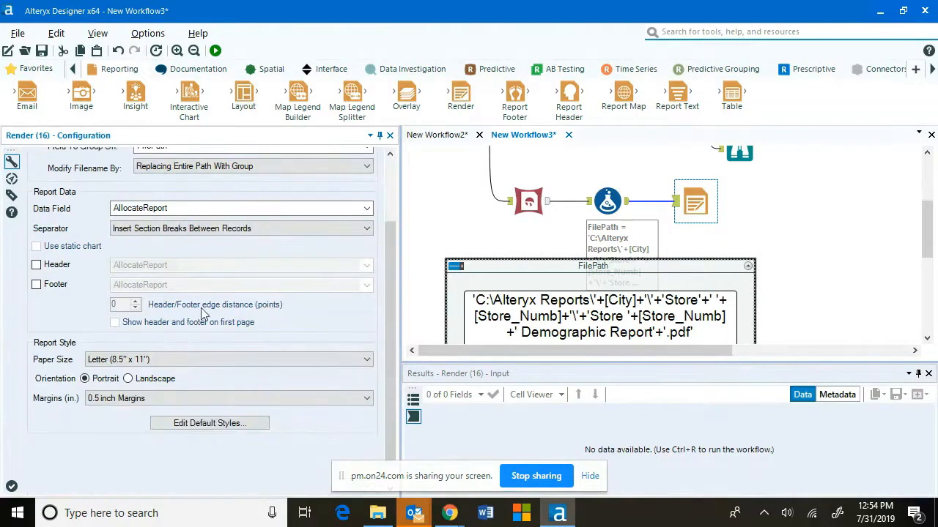
pyautogui.scroll(4, 209, 327)
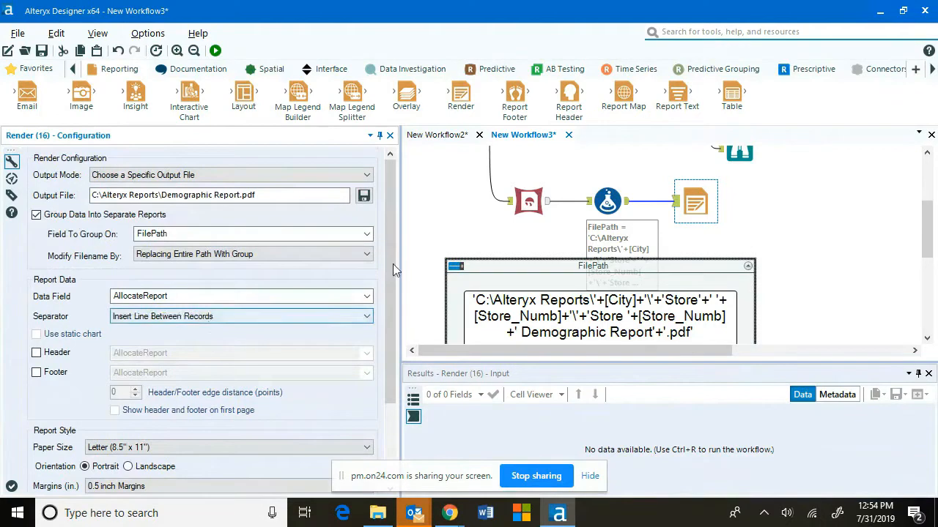
# - Check the contents of the Alteryx Reports folder in File Explorer and return to the workflow
pyautogui.click(386, 517)
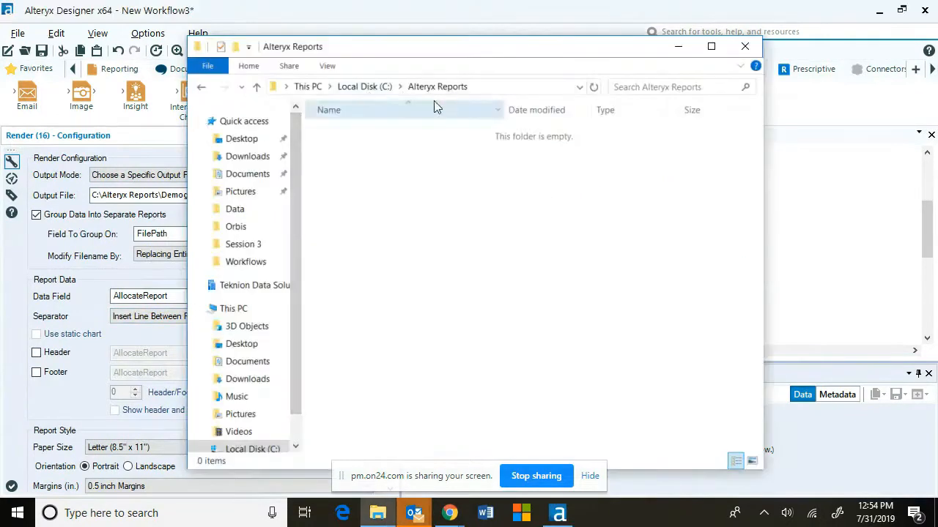
pyautogui.click(678, 46)
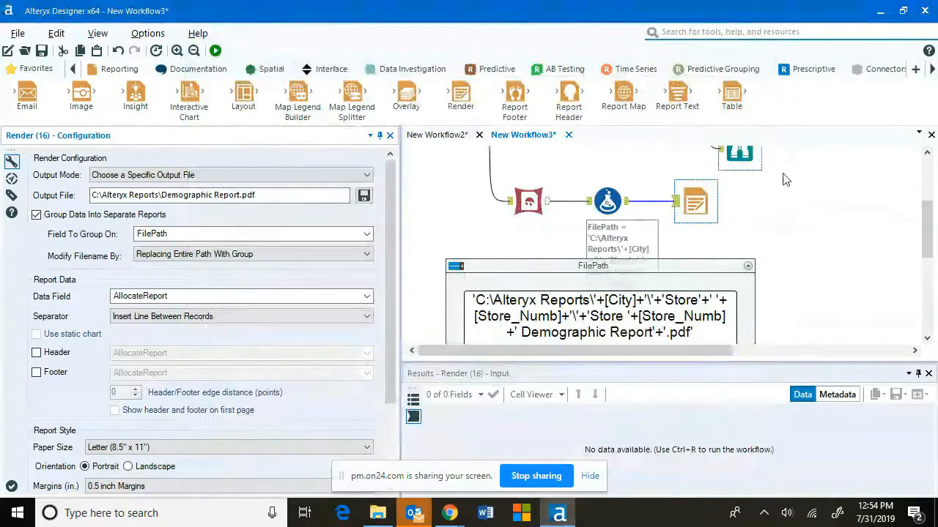
# - Put the map report's Render tool into a new tool container and disable that container
pyautogui.scroll(3, 833, 199)
pyautogui.moveTo(710, 353); pyautogui.dragTo(857, 352)
pyautogui.click(726, 195)
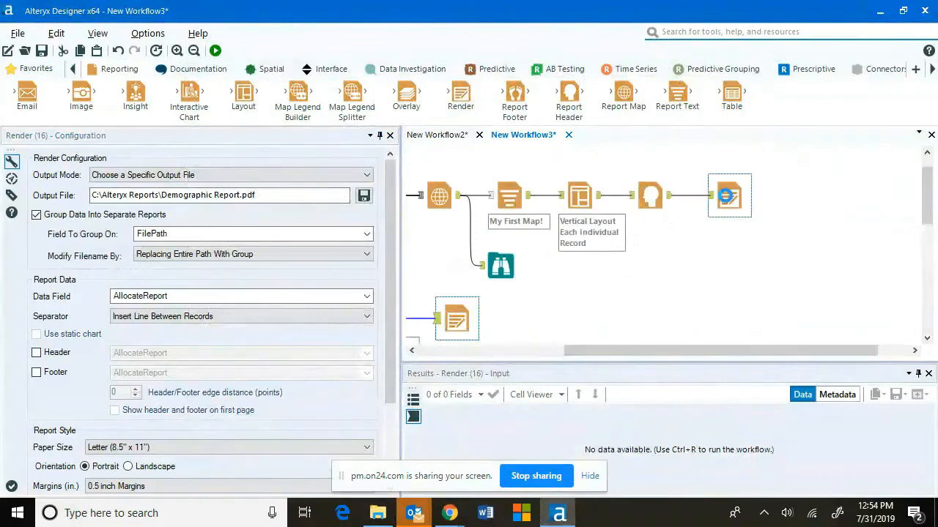
pyautogui.rightClick(744, 194)
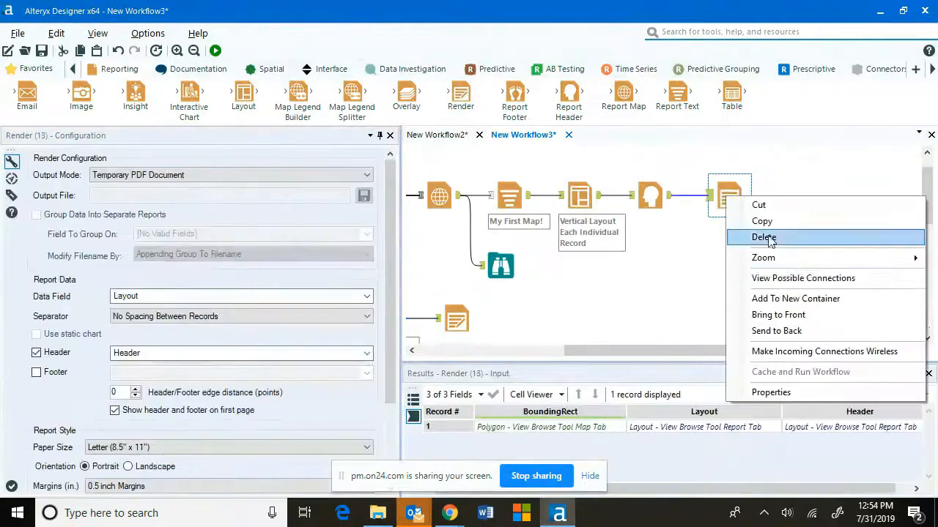
pyautogui.click(777, 299)
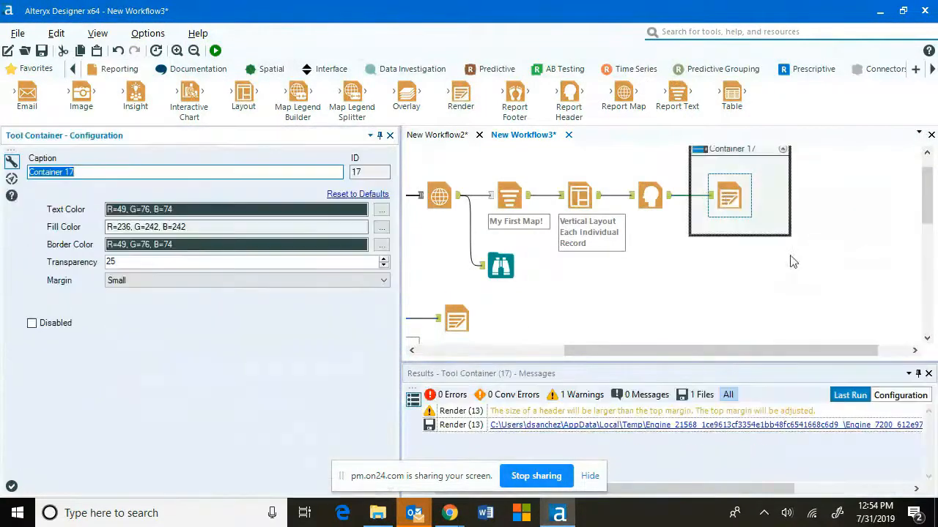
pyautogui.click(701, 151)
pyautogui.click(707, 267)
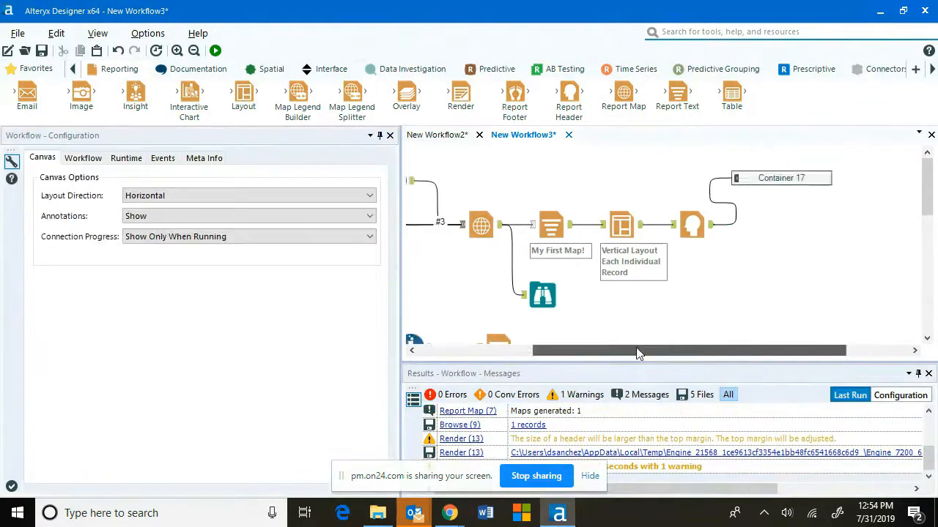
# - Run the workflow, dismiss the completion message and filter the results messages to output files
pyautogui.moveTo(636, 347); pyautogui.dragTo(489, 349)
pyautogui.scroll(-3, 608, 245)
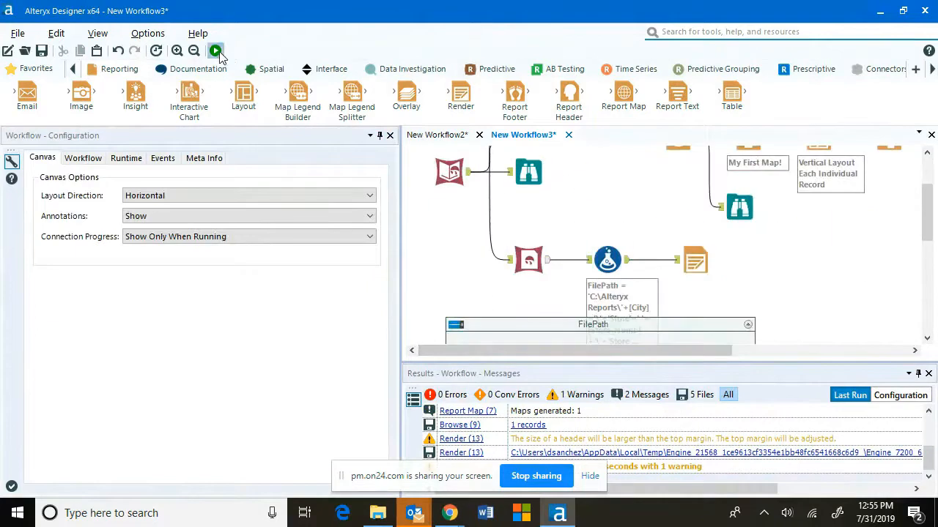
pyautogui.click(214, 49)
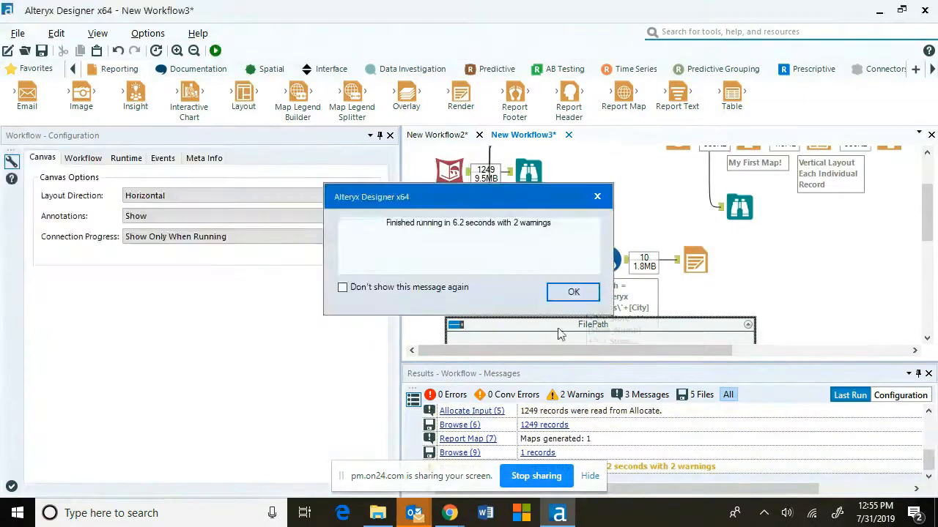
pyautogui.click(566, 291)
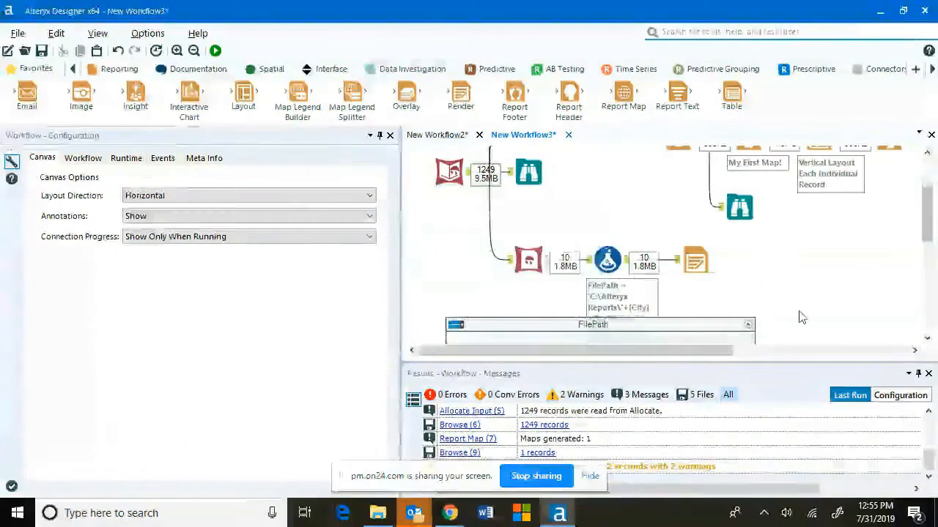
pyautogui.click(700, 395)
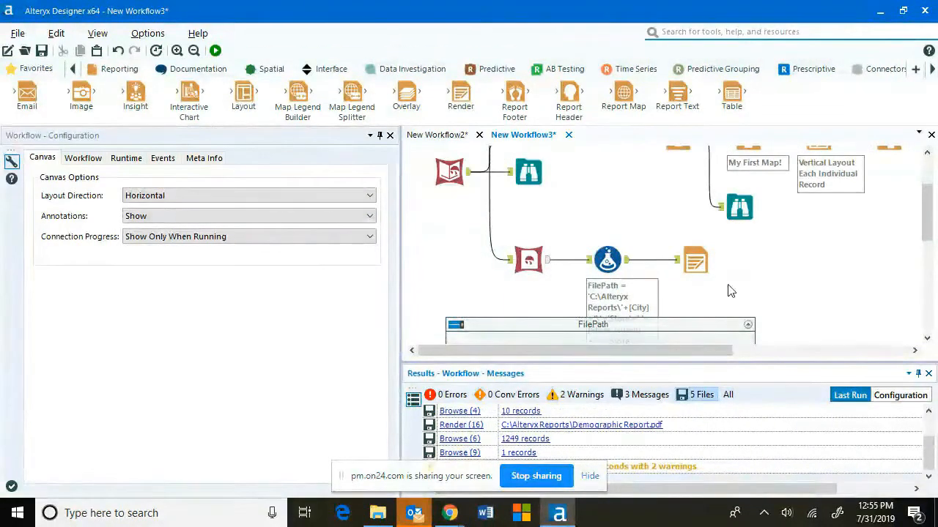
# - Check the Alteryx Reports folder for the rendered output and review the FilePath expression in the Formula tool
pyautogui.click(692, 257)
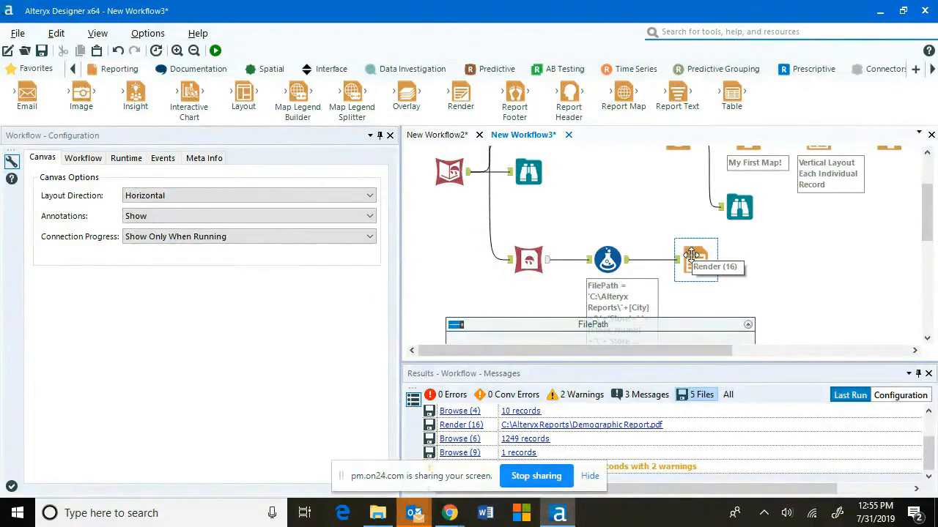
pyautogui.click(378, 514)
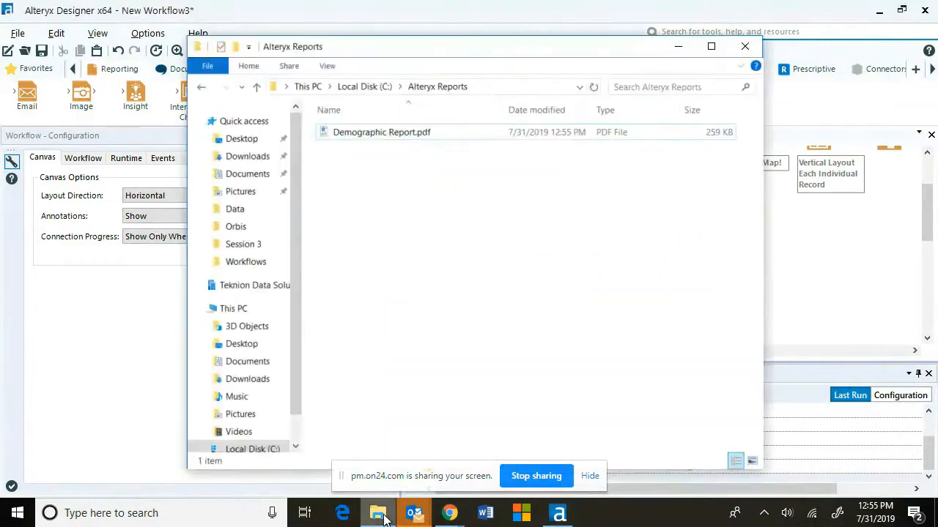
pyautogui.click(678, 46)
pyautogui.click(608, 259)
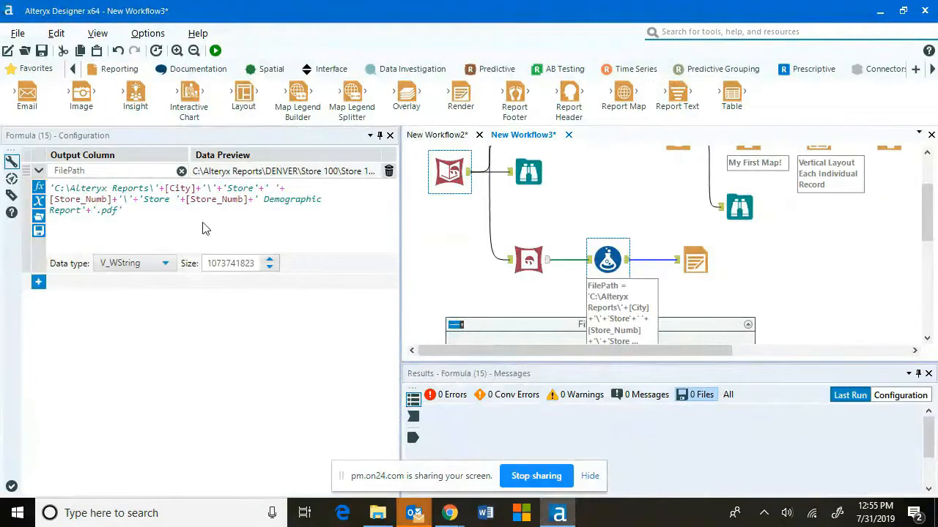
pyautogui.click(37, 202)
pyautogui.click(37, 203)
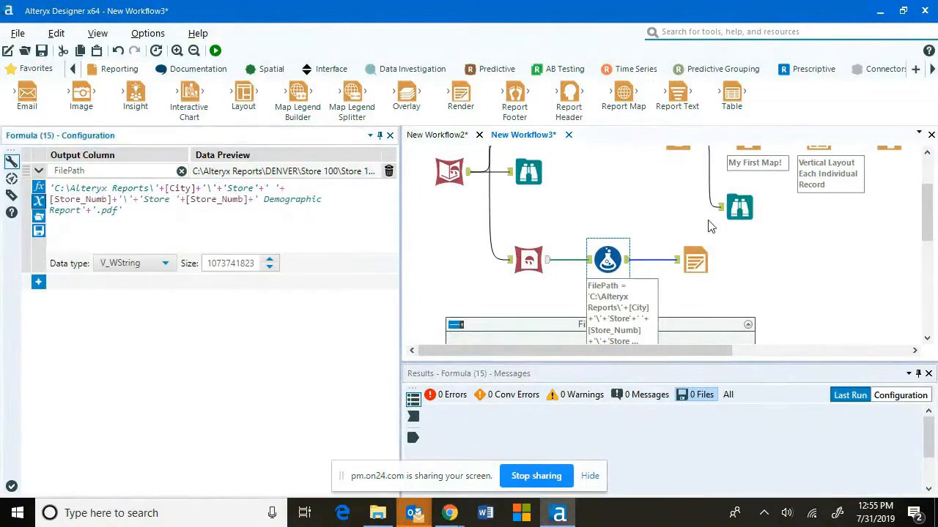
# - Set the demographic Render tool's field to group on to FilePath
pyautogui.click(695, 260)
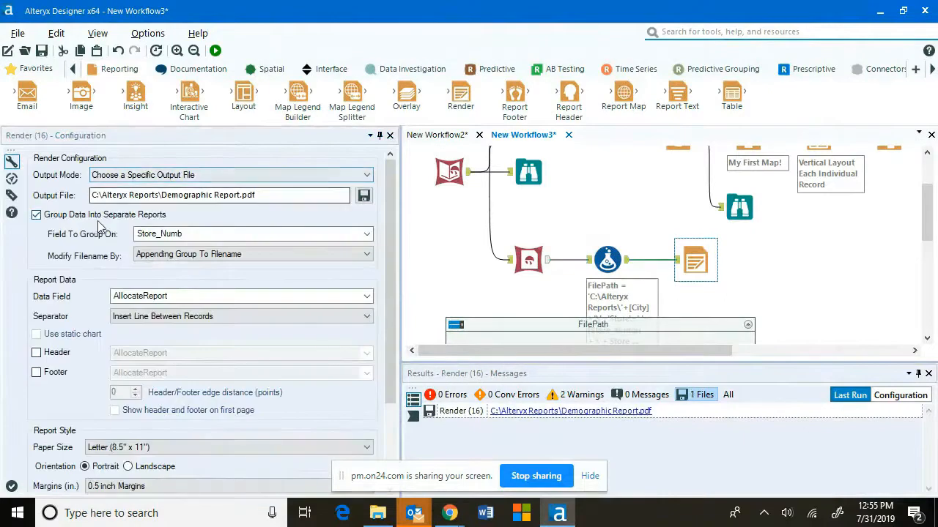
pyautogui.click(165, 233)
pyautogui.click(170, 297)
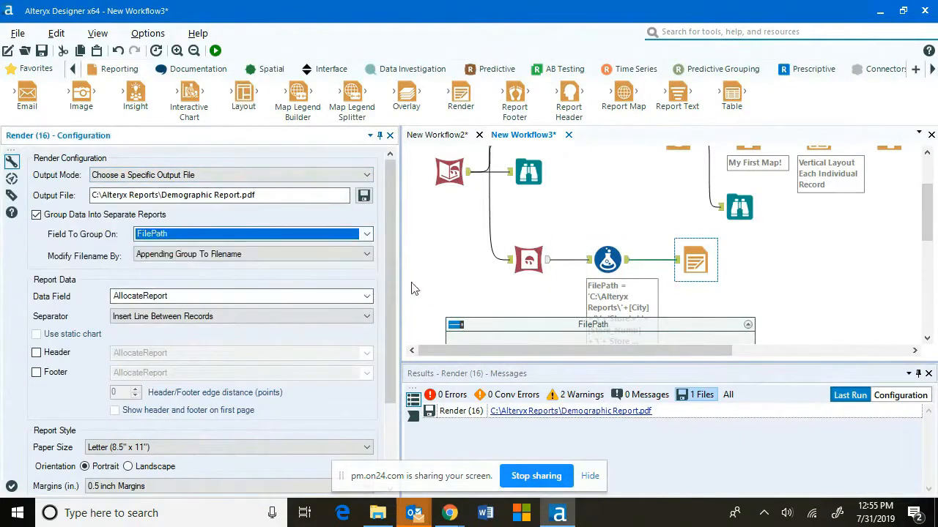
pyautogui.click(734, 282)
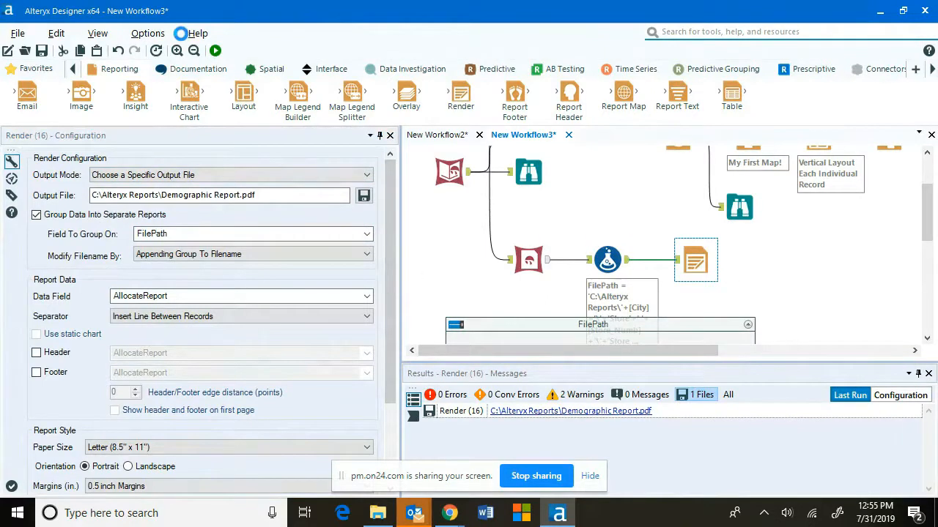
# - Rerun the workflow with the new grouping and list only the output files in the results
pyautogui.click(214, 49)
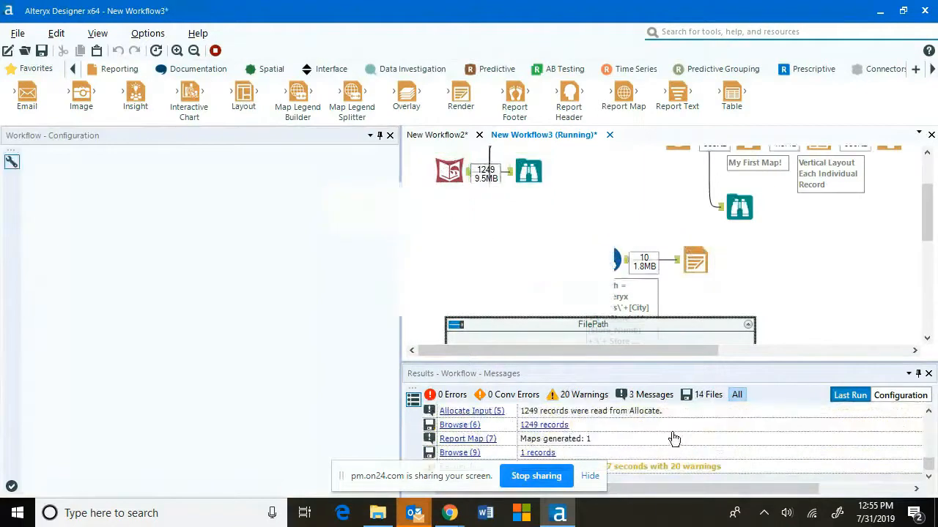
pyautogui.click(551, 292)
pyautogui.click(703, 394)
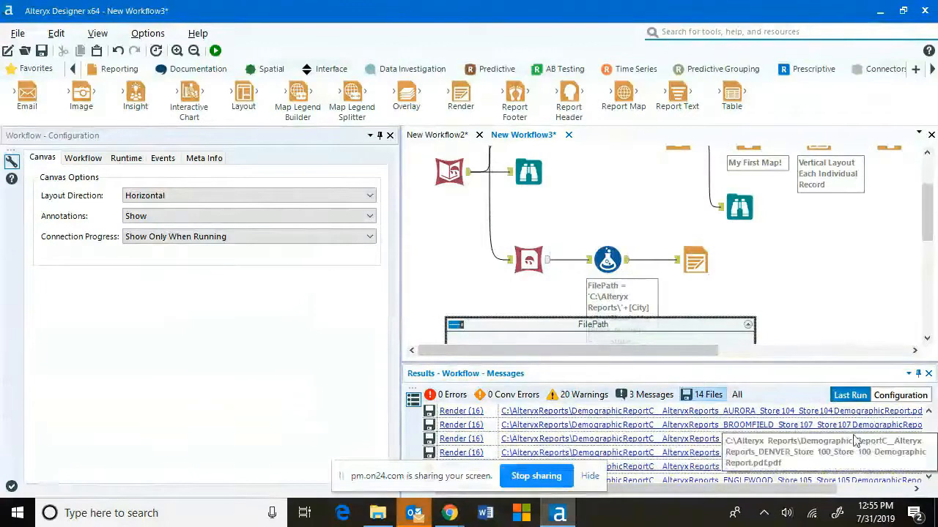
# - Inspect the full file names of the PDFs in the Alteryx Reports folder and compare them with the Formula tool's FilePath expression
pyautogui.click(377, 512)
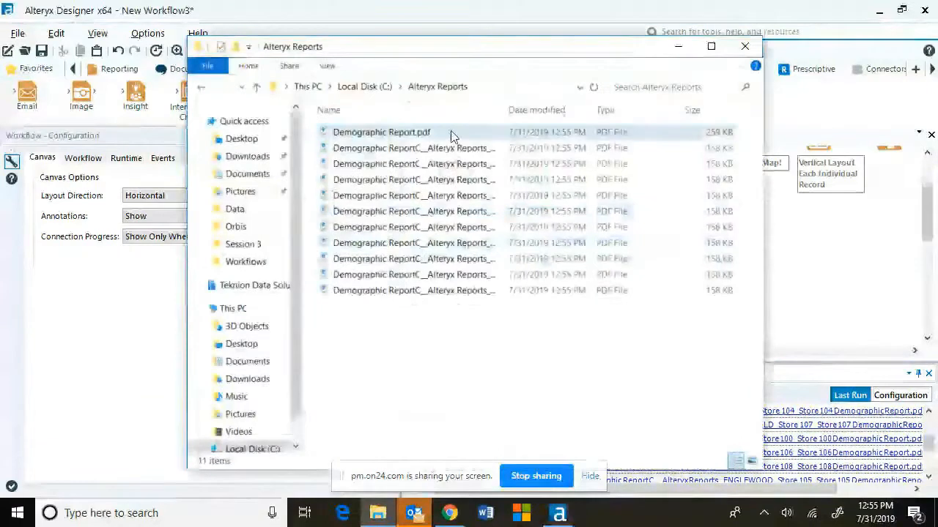
pyautogui.click(403, 149)
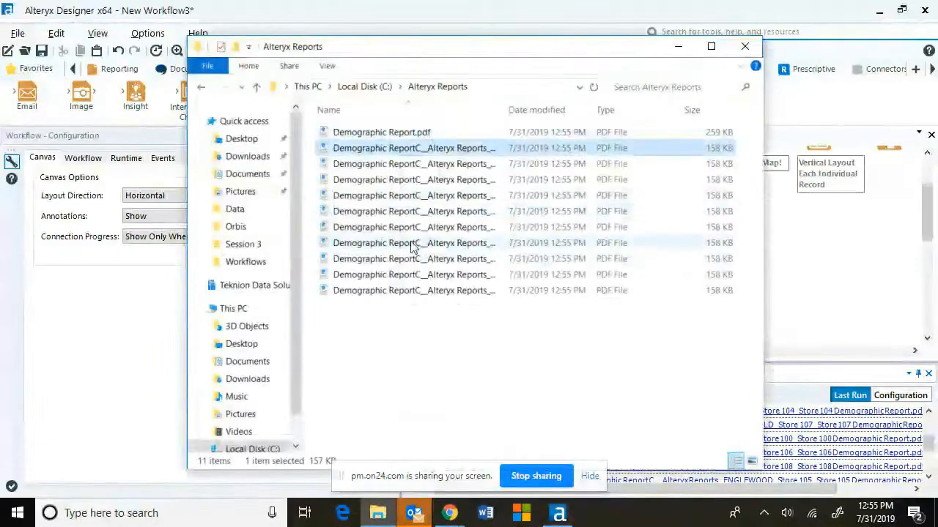
pyautogui.moveTo(504, 111); pyautogui.dragTo(618, 110)
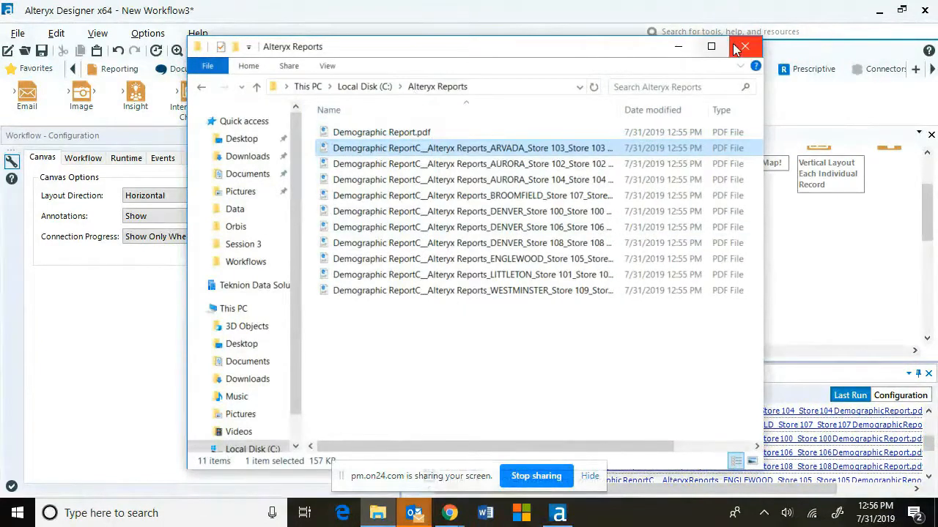
pyautogui.click(678, 50)
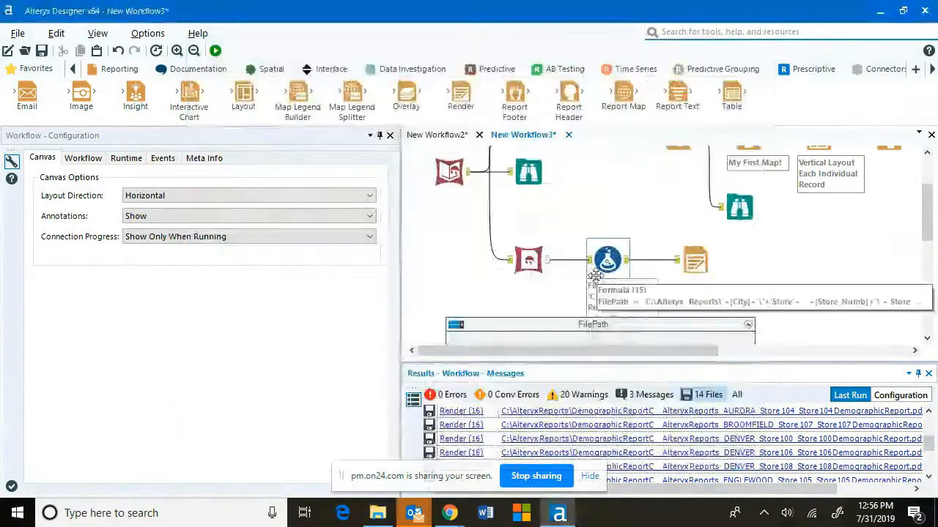
pyautogui.click(614, 261)
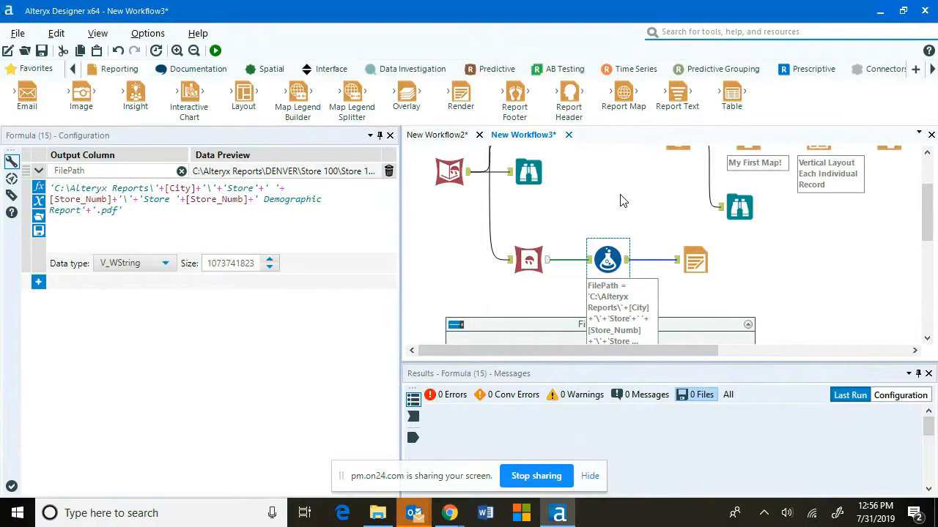
# - Browse the report types available for output in the Allocate Report tool with the Experian US dataset
pyautogui.click(528, 261)
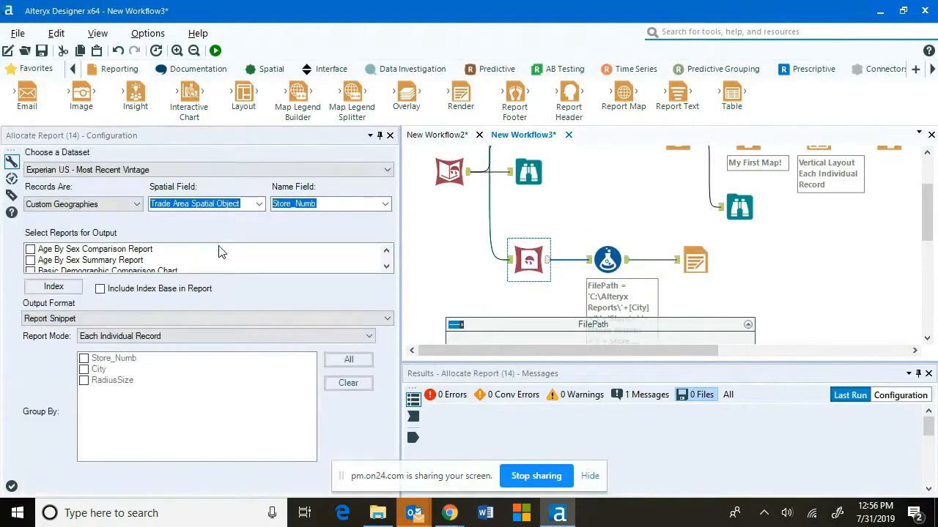
pyautogui.scroll(-1, 125, 256)
pyautogui.scroll(-4, 124, 255)
pyautogui.scroll(-1, 125, 255)
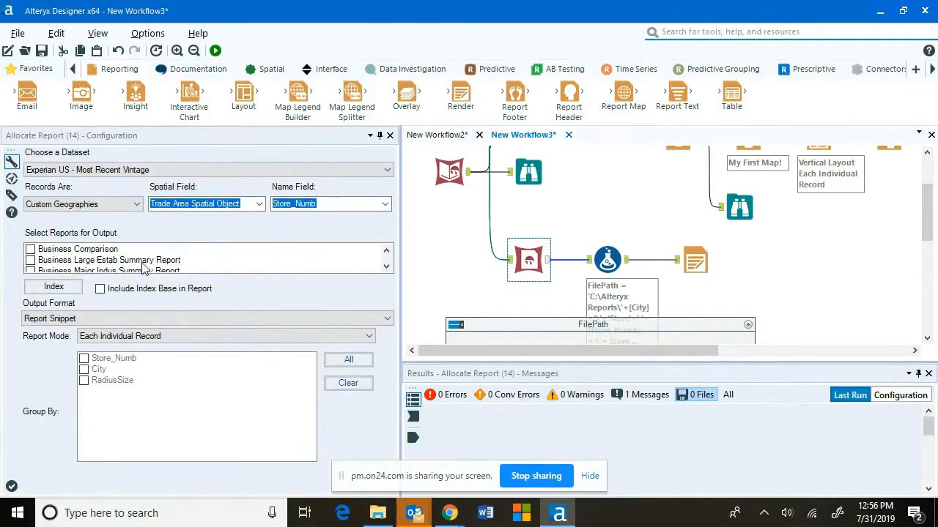
pyautogui.scroll(-1, 145, 265)
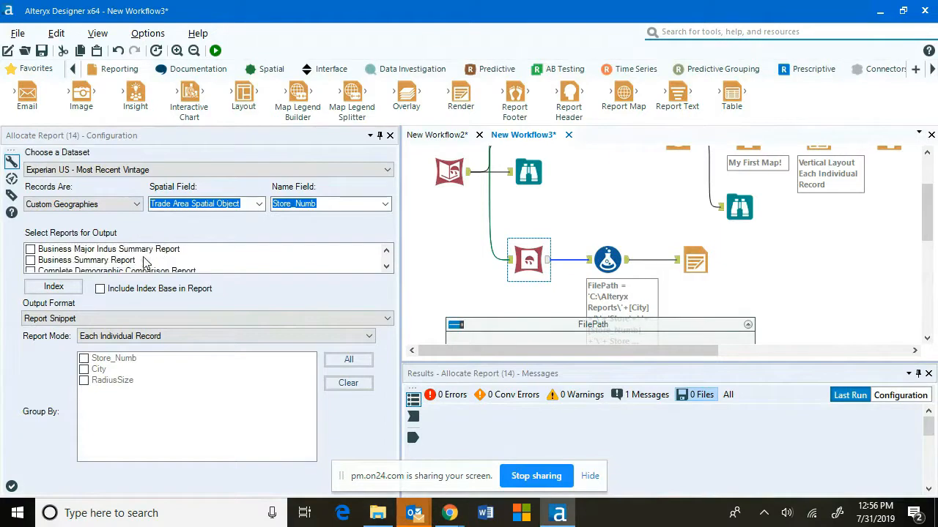
pyautogui.scroll(-5, 145, 264)
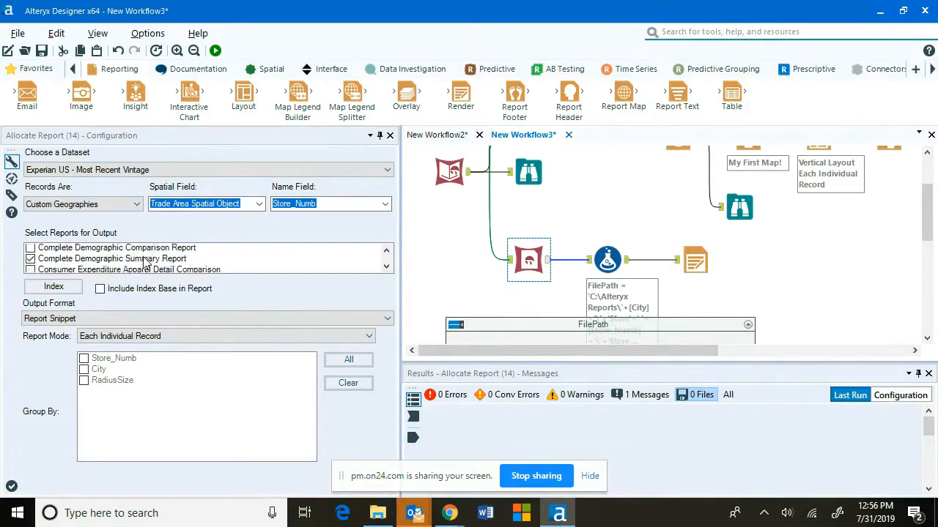
pyautogui.scroll(-1, 145, 264)
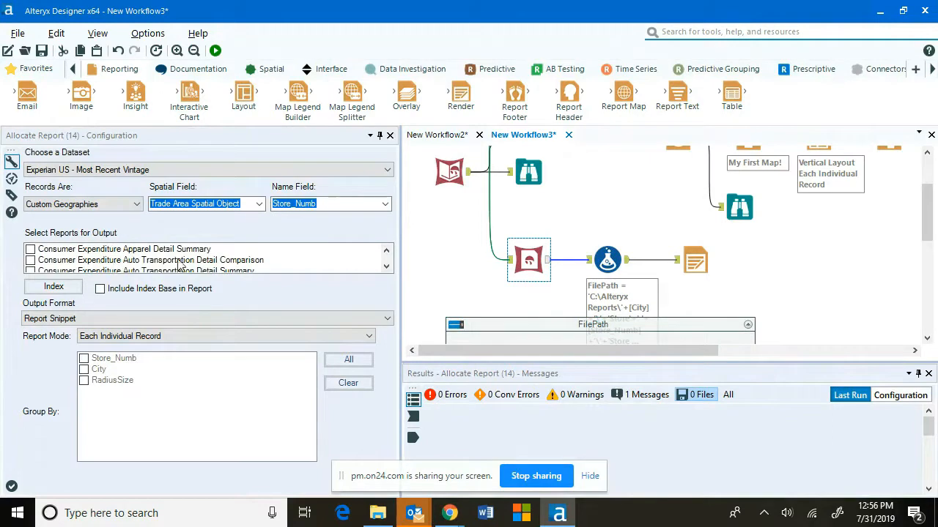
pyautogui.scroll(-5, 205, 266)
pyautogui.scroll(-4, 206, 264)
pyautogui.scroll(-2, 206, 260)
pyautogui.scroll(-1, 206, 261)
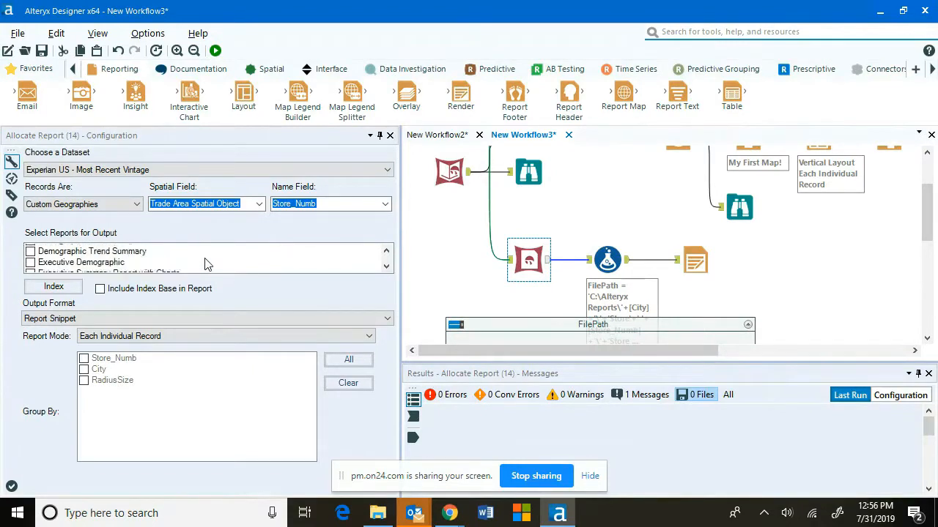
pyautogui.scroll(-4, 205, 264)
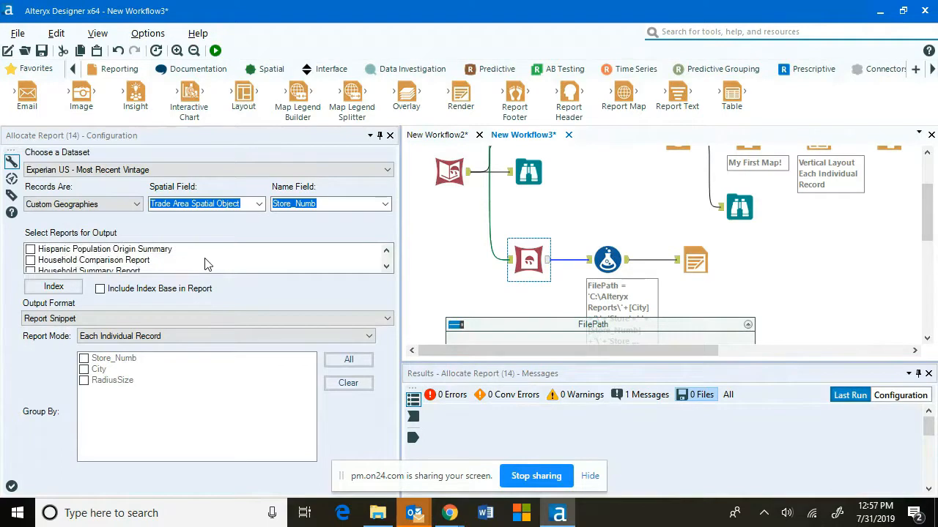
pyautogui.scroll(-6, 141, 270)
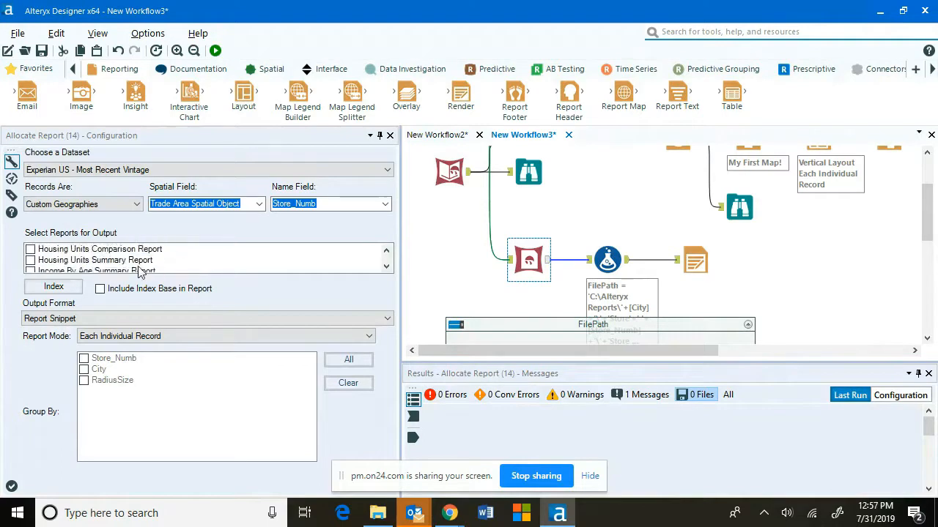
pyautogui.scroll(-2, 142, 271)
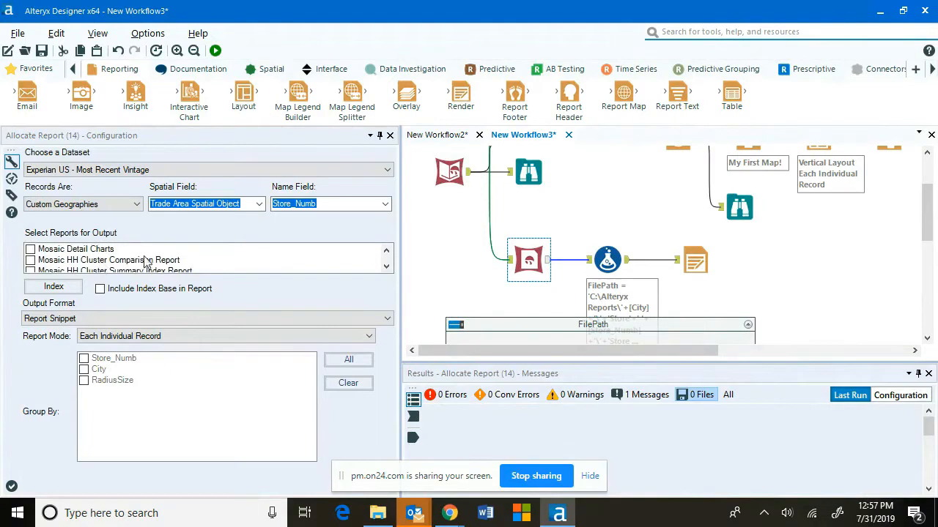
pyautogui.scroll(-1, 205, 256)
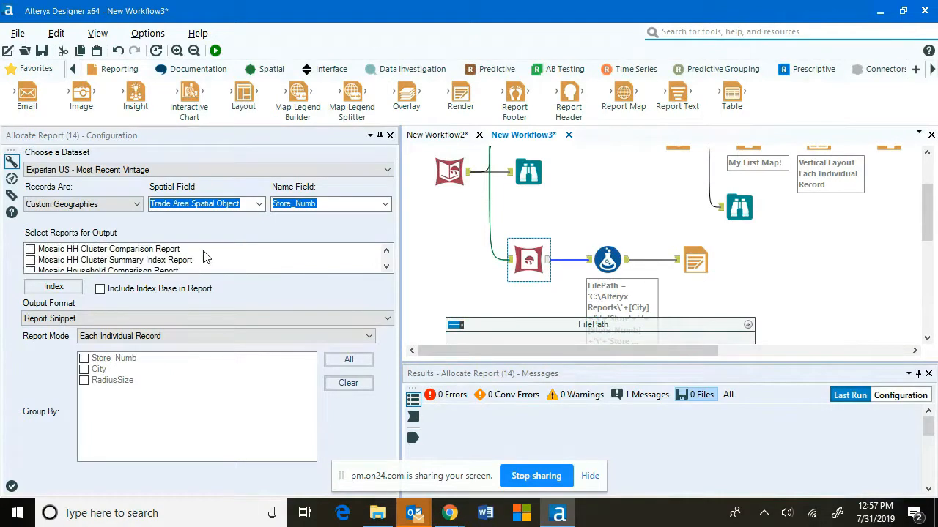
pyautogui.scroll(-1, 201, 264)
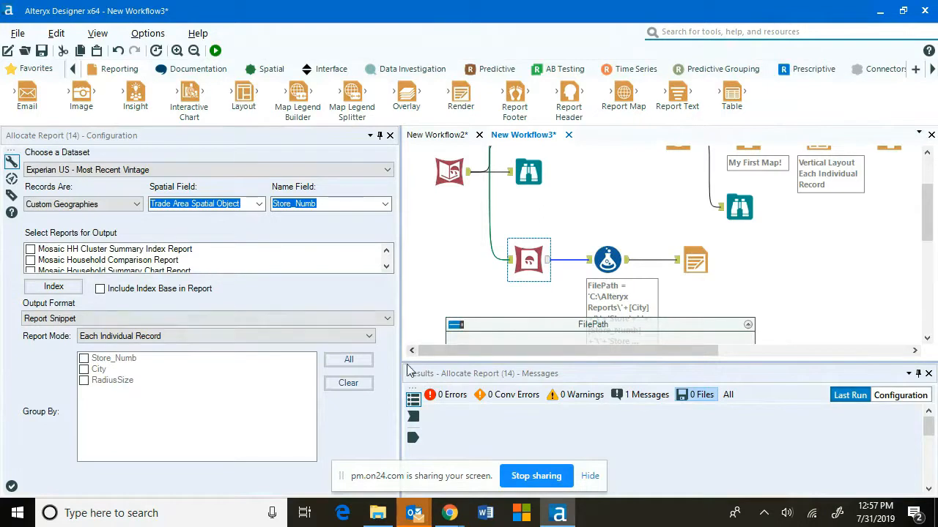
# - Review the sections of Demographic Report.pdf from the Alteryx Reports folder, from population through educational attainment, and return to the Alteryx workflow
pyautogui.click(378, 513)
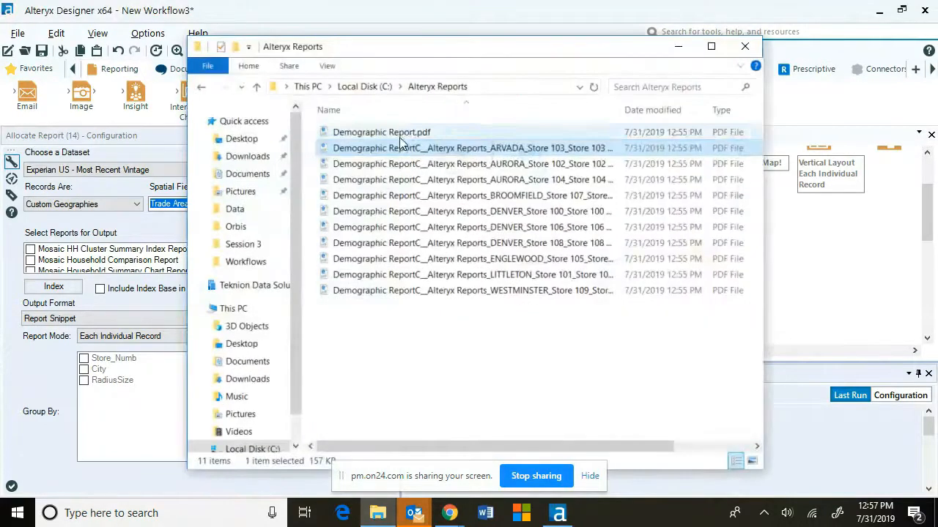
pyautogui.doubleClick(378, 132)
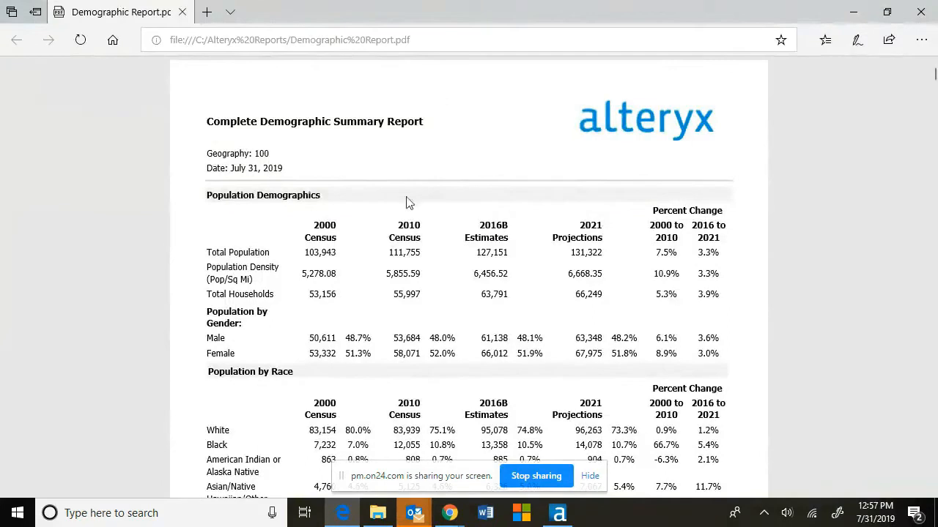
pyautogui.scroll(-3, 587, 273)
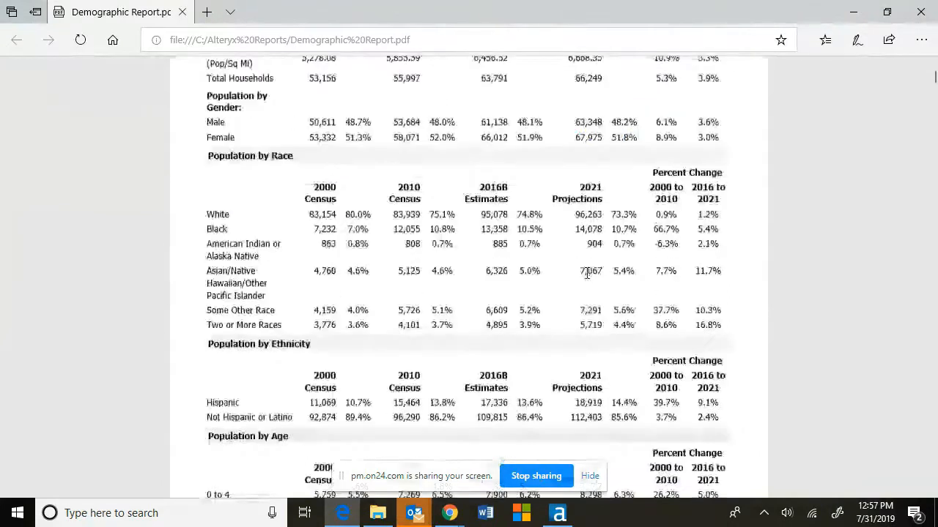
pyautogui.scroll(-2, 587, 273)
pyautogui.scroll(-5, 587, 273)
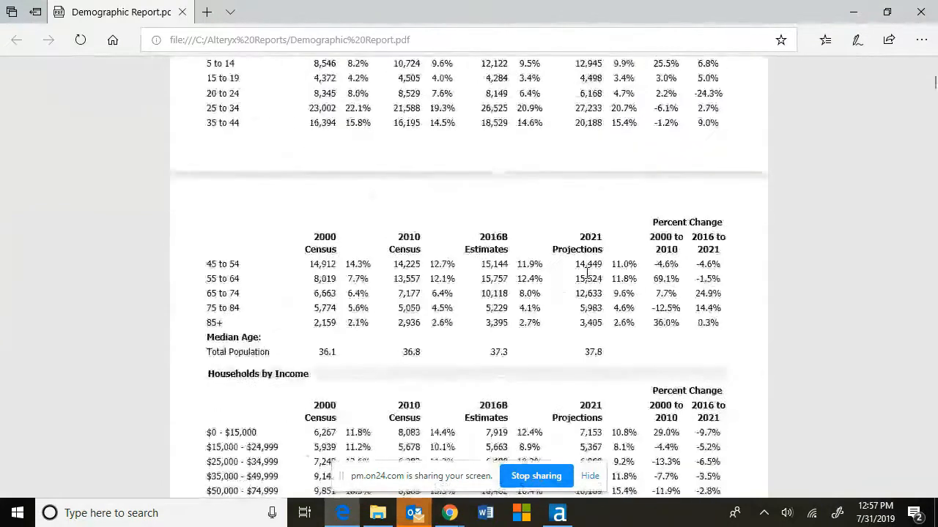
pyautogui.scroll(-5, 587, 273)
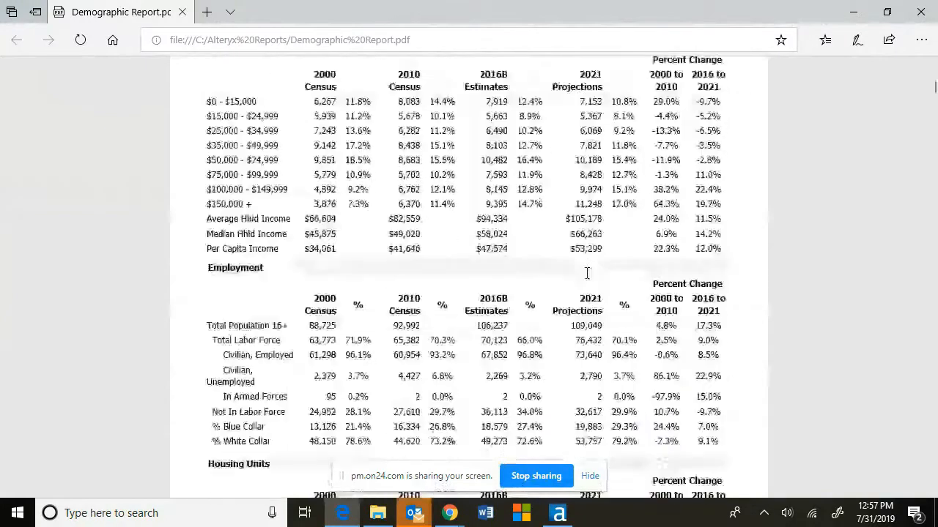
pyautogui.scroll(-2, 587, 273)
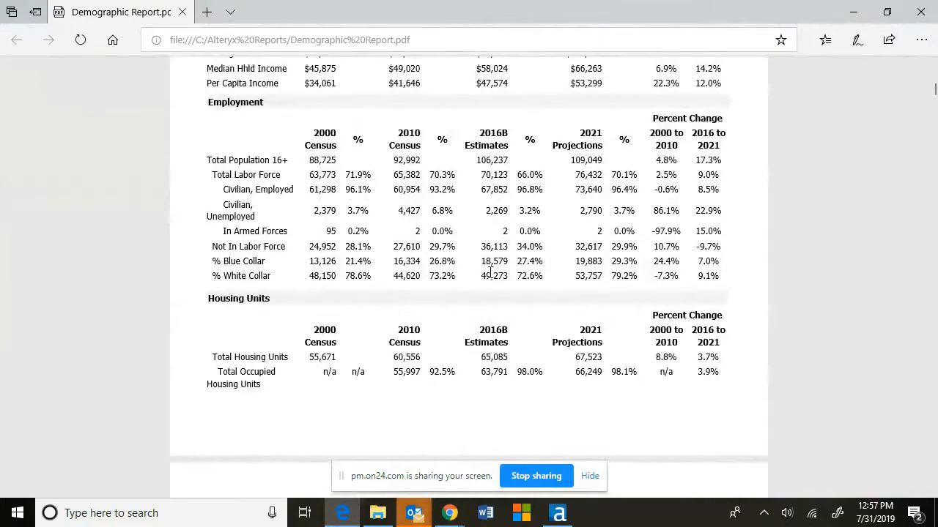
pyautogui.scroll(-6, 490, 274)
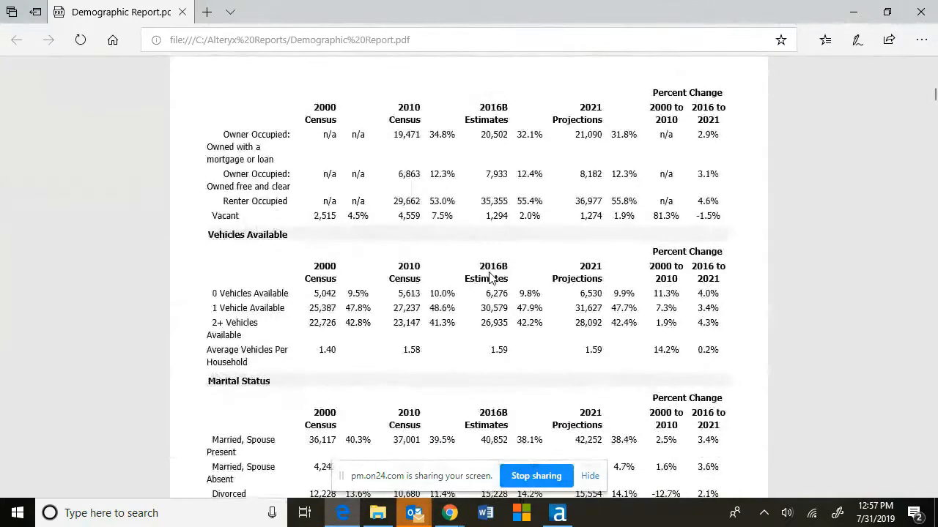
pyautogui.scroll(-2, 490, 274)
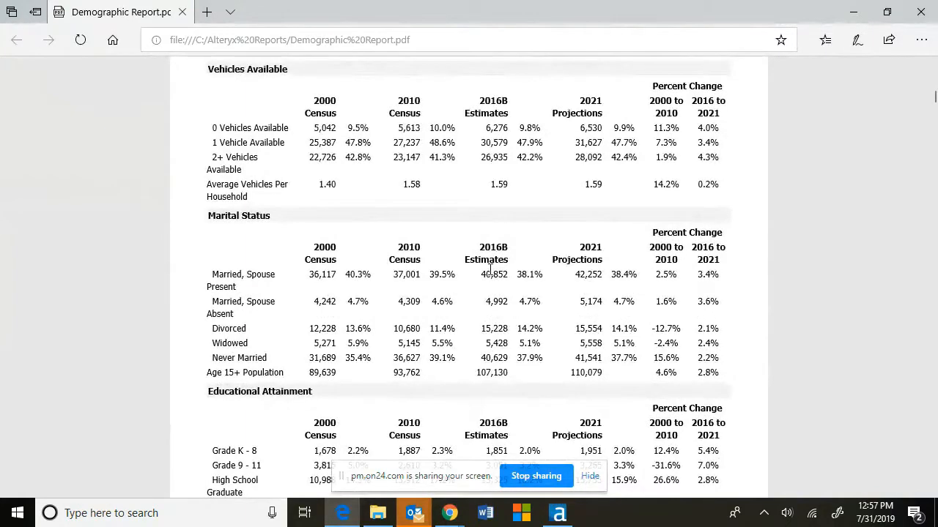
pyautogui.scroll(-3, 491, 274)
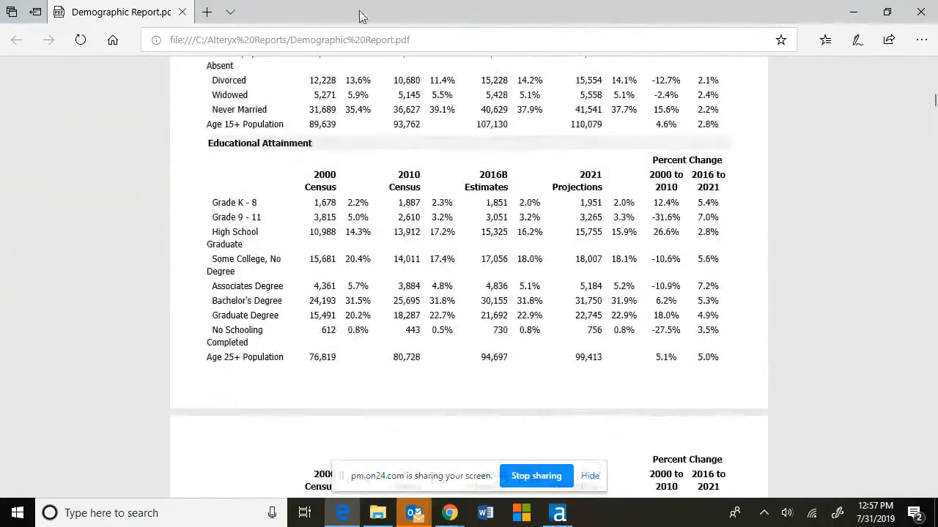
pyautogui.click(182, 12)
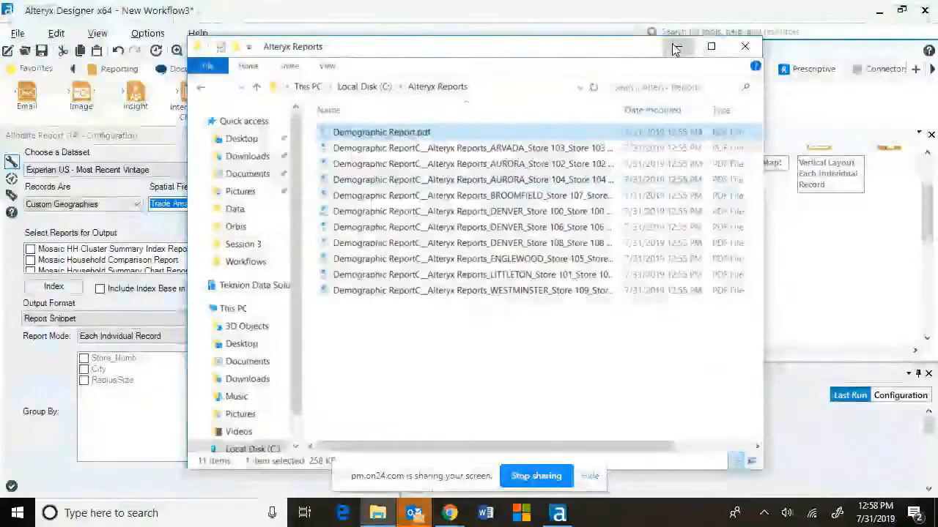
pyautogui.click(676, 48)
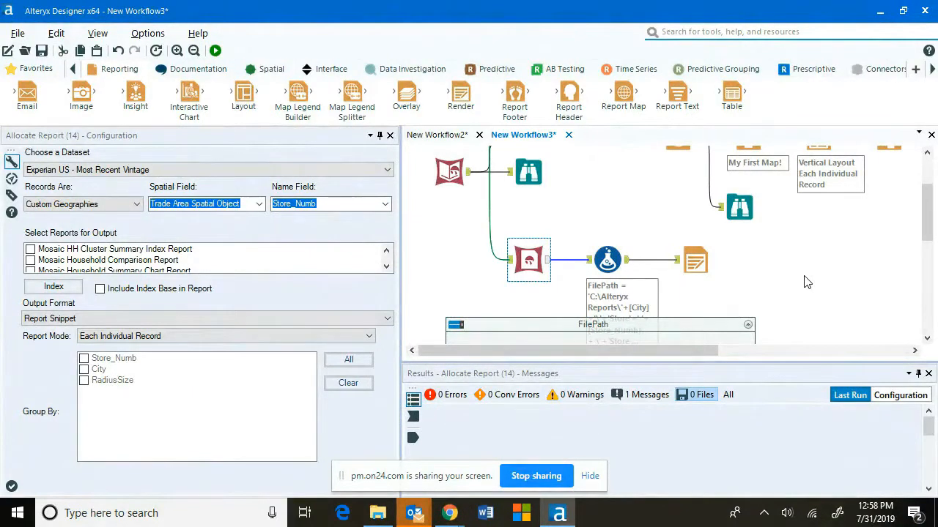
# - Switch to New Workflow2 and place an unconnected Formula tool on the canvas beside the Region.kml output
pyautogui.click(464, 138)
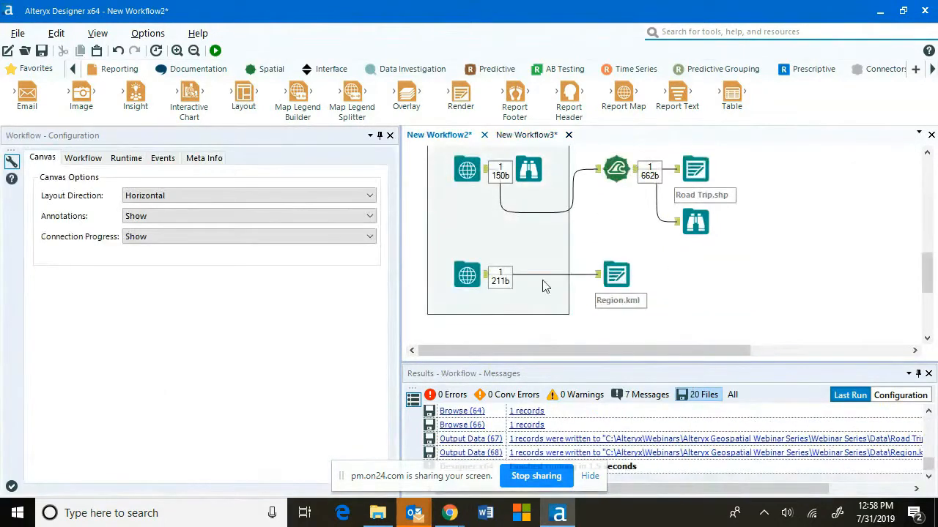
pyautogui.click(277, 70)
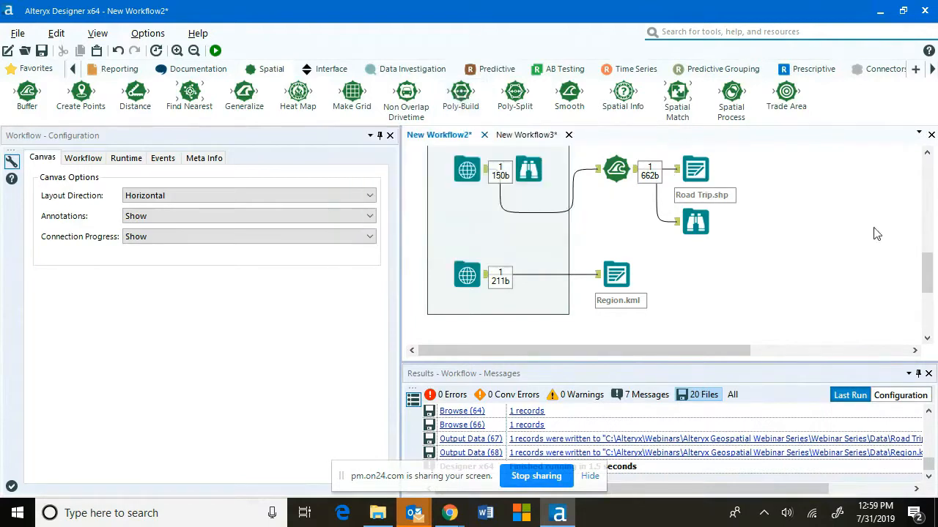
pyautogui.scroll(5, 178, 77)
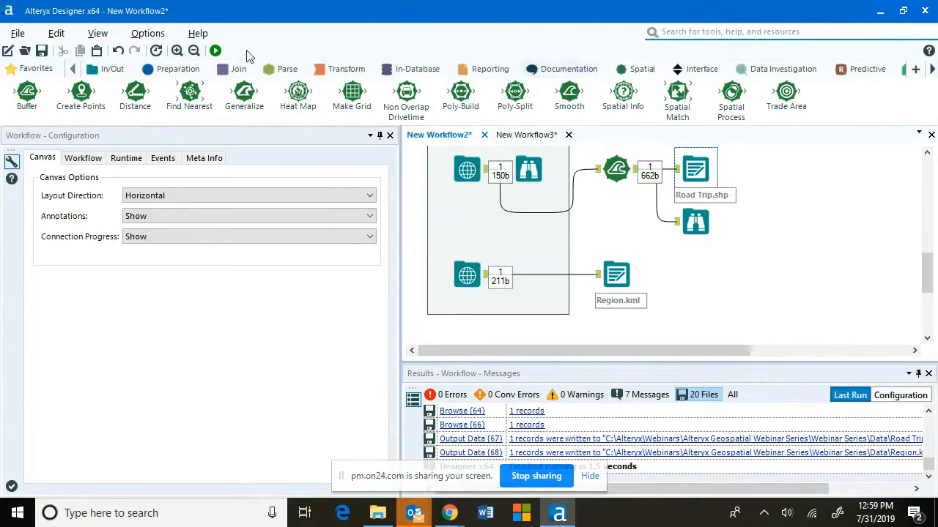
pyautogui.click(187, 68)
pyautogui.moveTo(273, 85); pyautogui.dragTo(723, 274)
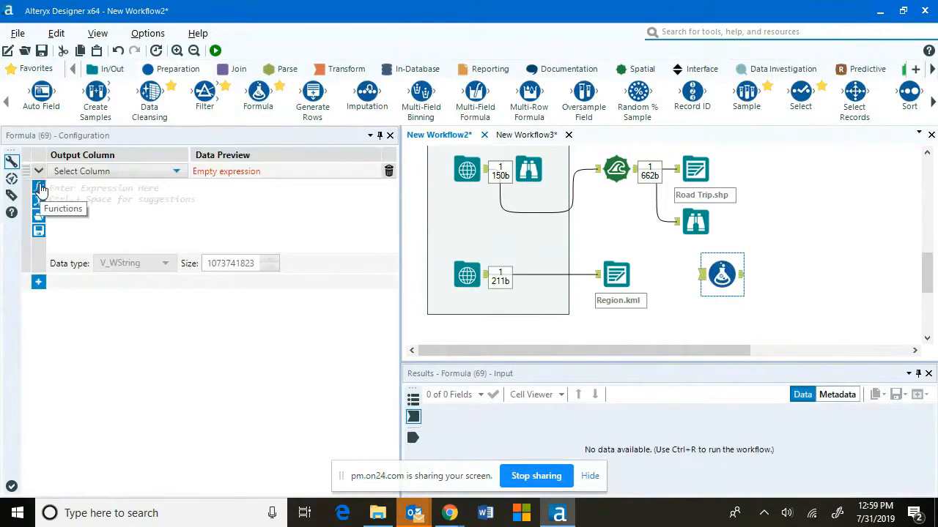
# - Browse the Spatial category of expression functions available in the new Formula tool
pyautogui.click(40, 189)
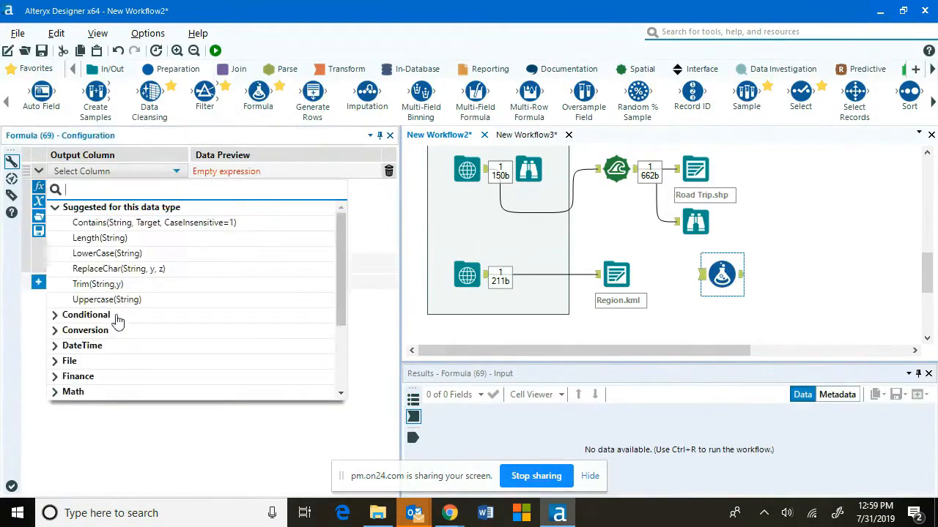
pyautogui.scroll(-3, 112, 318)
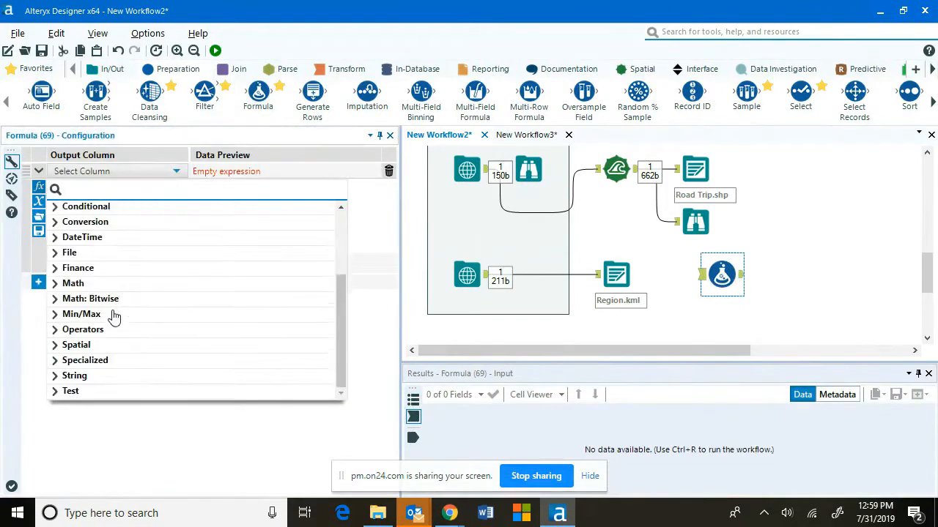
pyautogui.click(55, 345)
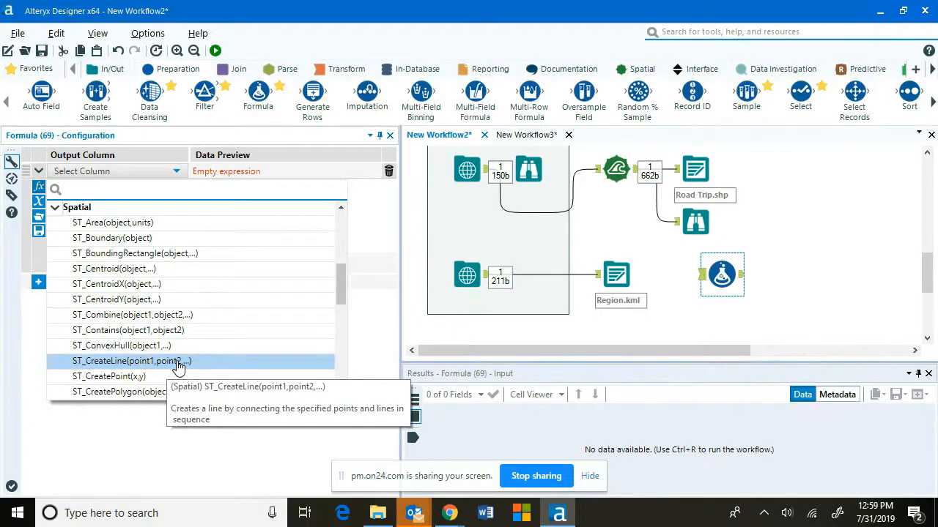
pyautogui.scroll(-2, 178, 364)
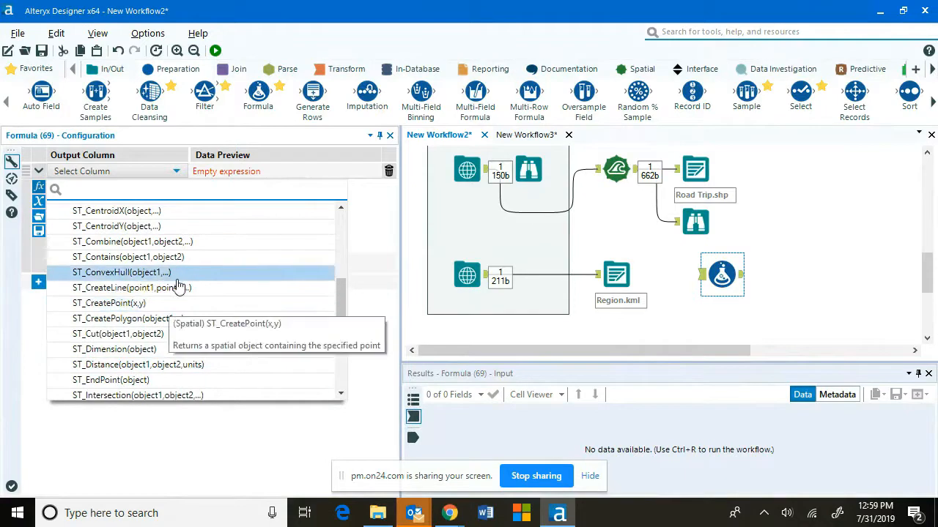